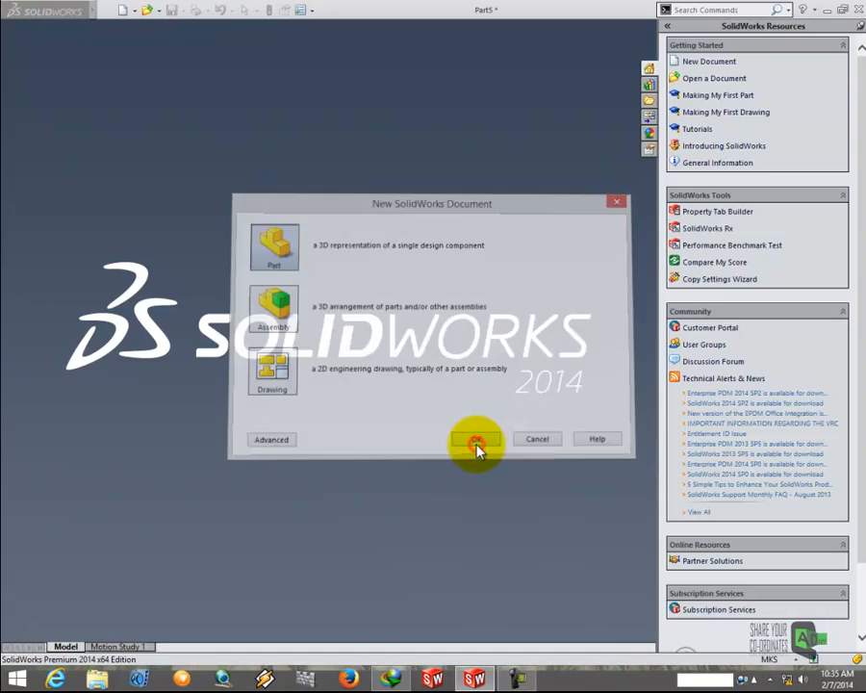
Start a sketch on the Front Plane and draw a horizontal line about 0.10 m long above the origin.
{"action": "left_click", "coordinate": [82, 189]}
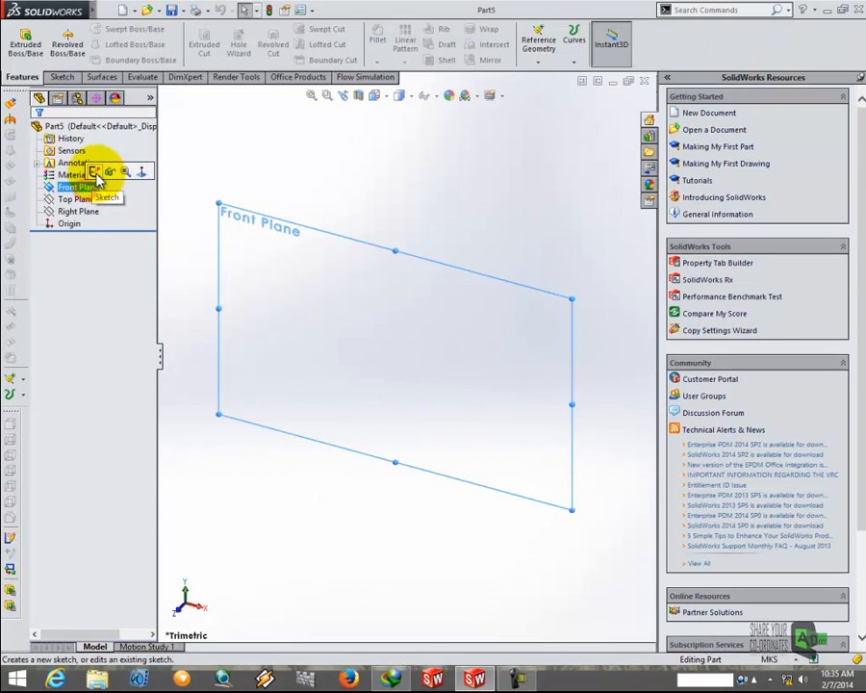
{"action": "left_click", "coordinate": [116, 174]}
{"action": "left_click", "coordinate": [88, 32]}
{"action": "left_click_drag", "start_coordinate": [305, 299], "coordinate": [513, 299]}
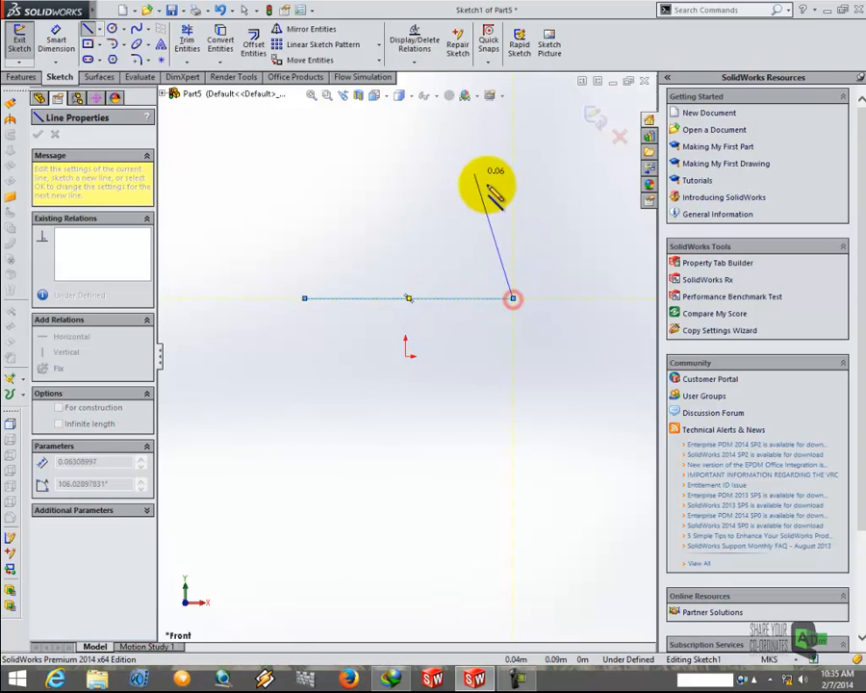
{"action": "key", "text": "Escape"}
Dimension the horizontal line's length and set it to 0.04 m.
{"action": "left_click", "coordinate": [55, 39]}
{"action": "left_click", "coordinate": [390, 297]}
{"action": "left_click", "coordinate": [392, 270]}
{"action": "key", "text": "BackSpace"}
{"action": "type", "text": "."}
{"action": "key", "text": "BackSpace"}
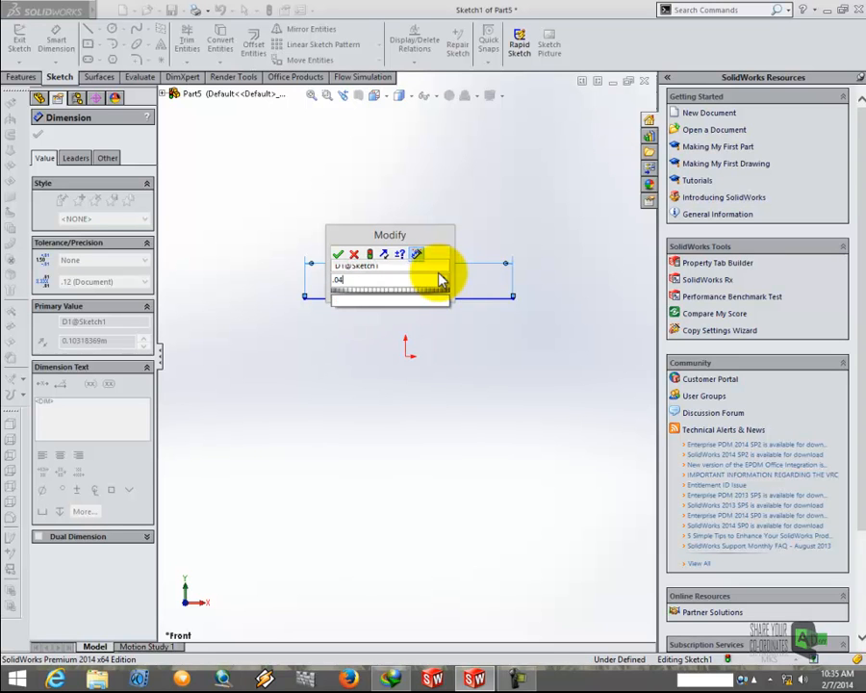
{"action": "type", "text": ".04"}
{"action": "left_click", "coordinate": [338, 254]}
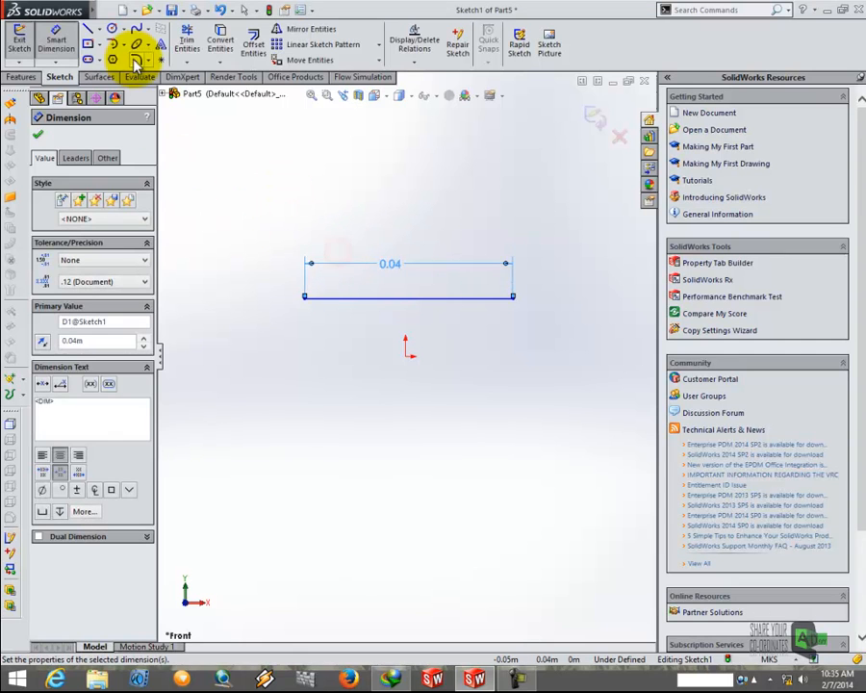
From the horizontal line's left end, sketch a short slanted segment, a vertical segment about 0.004 m long, and an inward-sloping segment about 0.03 m long.
{"action": "left_click", "coordinate": [88, 30]}
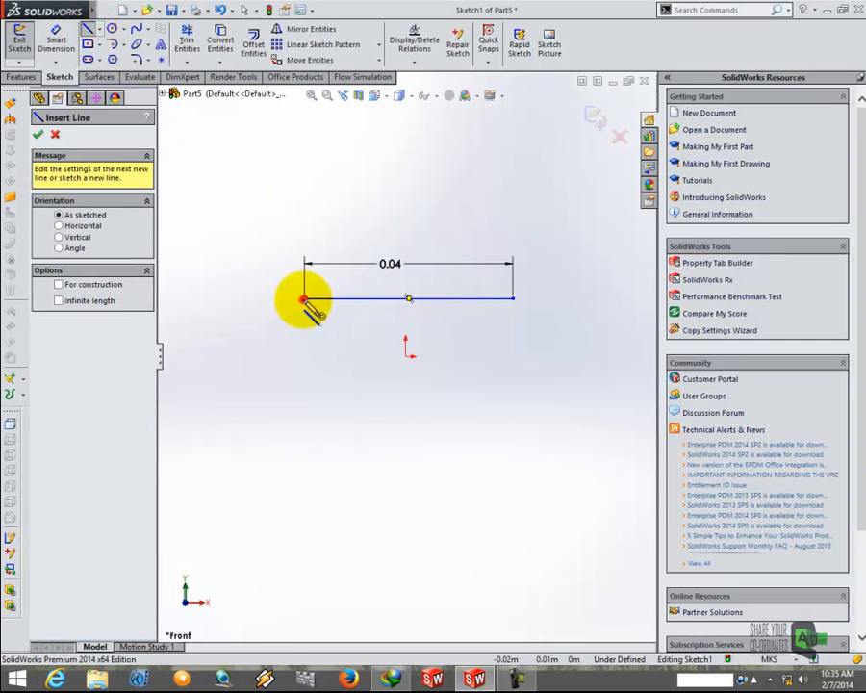
{"action": "left_click", "coordinate": [304, 299]}
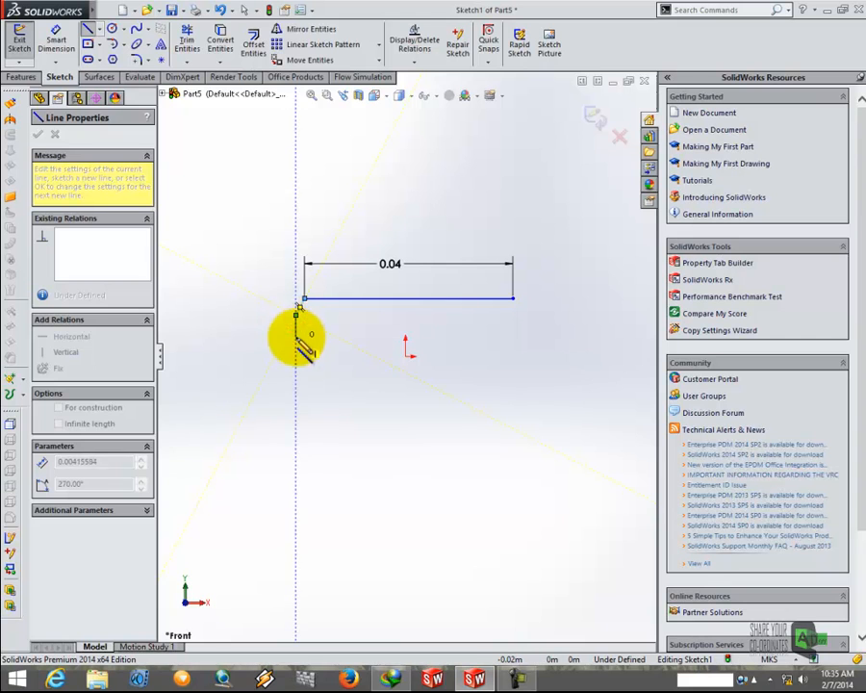
{"action": "left_click", "coordinate": [295, 336]}
{"action": "left_click", "coordinate": [348, 482]}
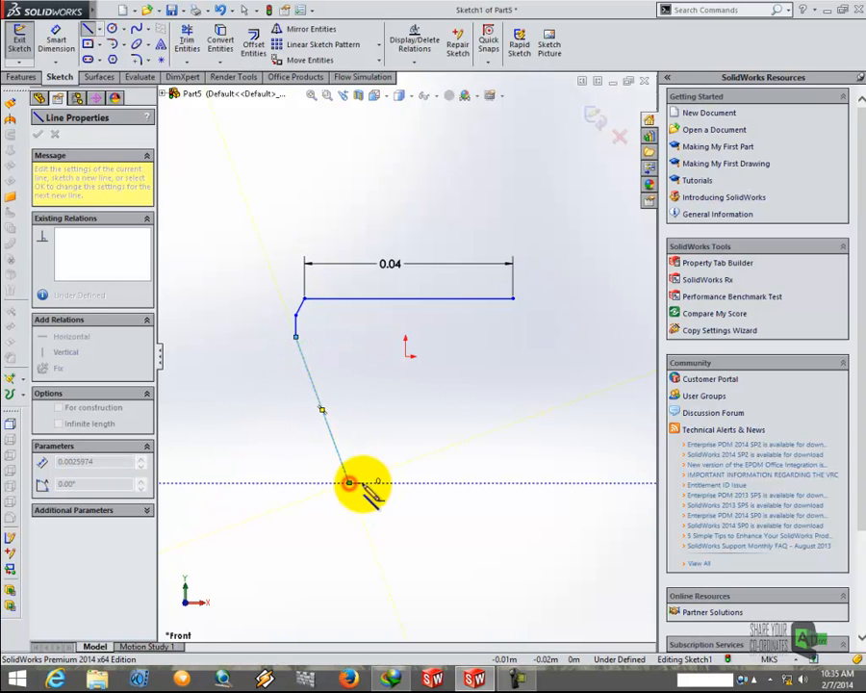
{"action": "key", "text": "Escape"}
Dimension the vertical height of the short slanted segment and set it to 0.003 m.
{"action": "left_click", "coordinate": [56, 40]}
{"action": "scroll", "coordinate": [308, 279], "scroll_direction": "down", "scroll_amount": 3}
{"action": "left_click", "coordinate": [309, 271]}
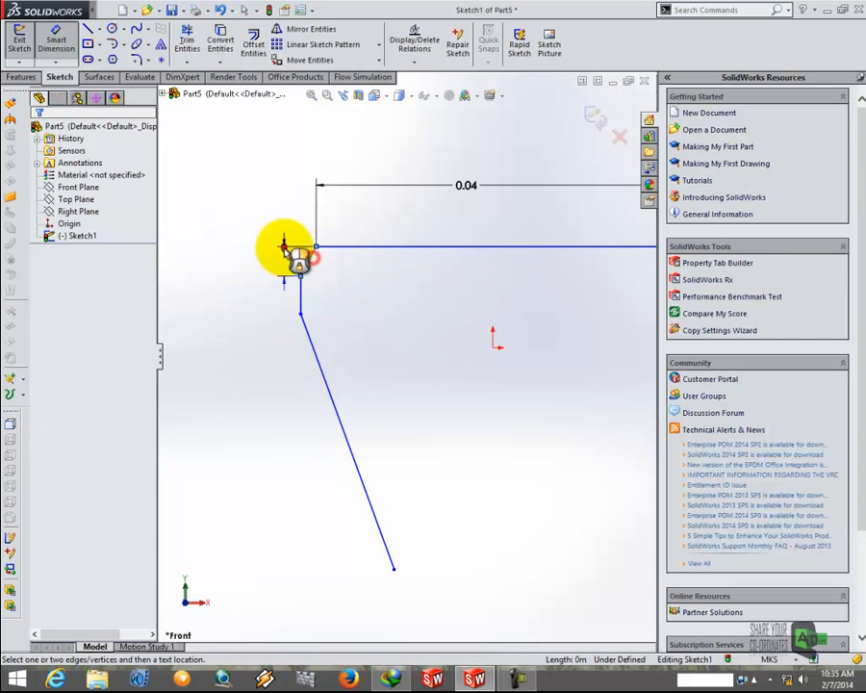
{"action": "left_click", "coordinate": [309, 352]}
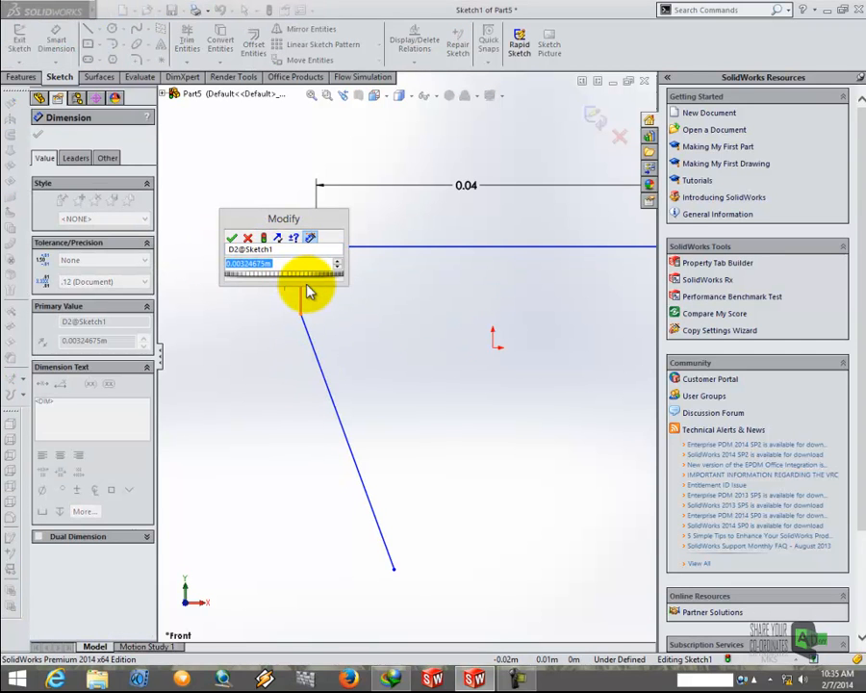
{"action": "type", "text": ".003"}
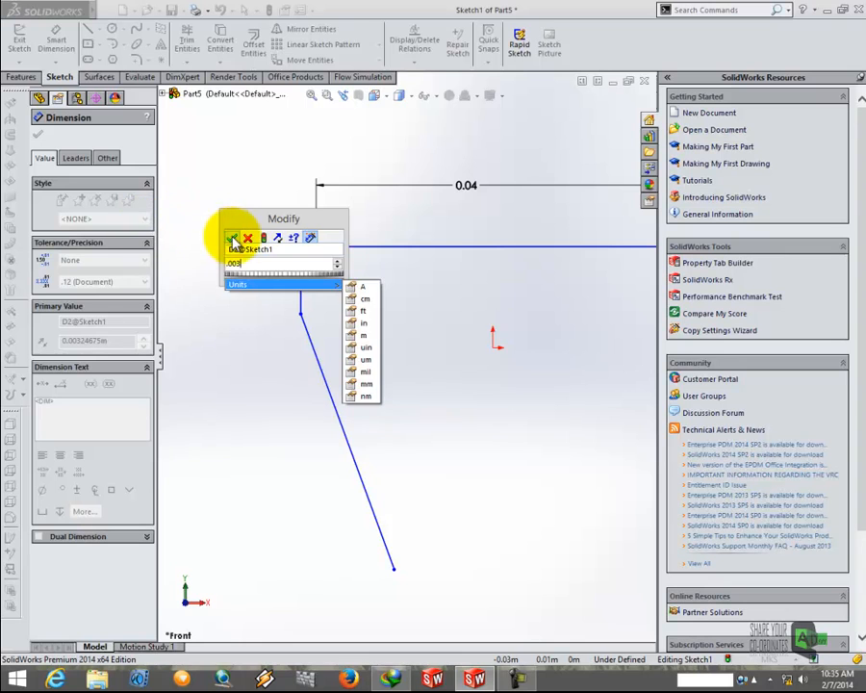
{"action": "left_click", "coordinate": [231, 237]}
Dimension the short vertical segment's length and set it to 0.004 m.
{"action": "left_click", "coordinate": [296, 287]}
{"action": "left_click", "coordinate": [293, 307]}
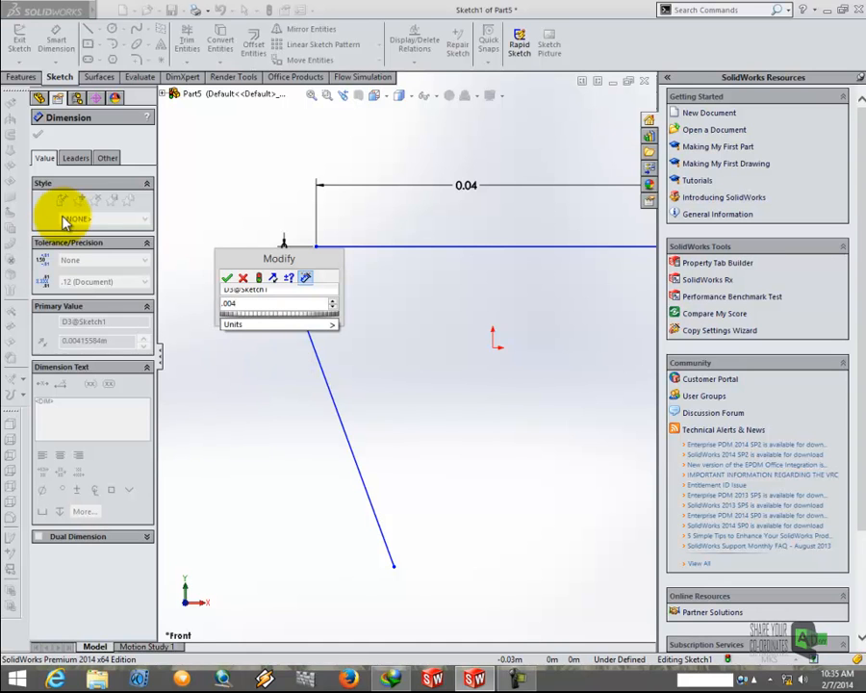
{"action": "left_click", "coordinate": [228, 278]}
Dimension the long inclined line along its length and set it to 0.03 m.
{"action": "left_click", "coordinate": [354, 452]}
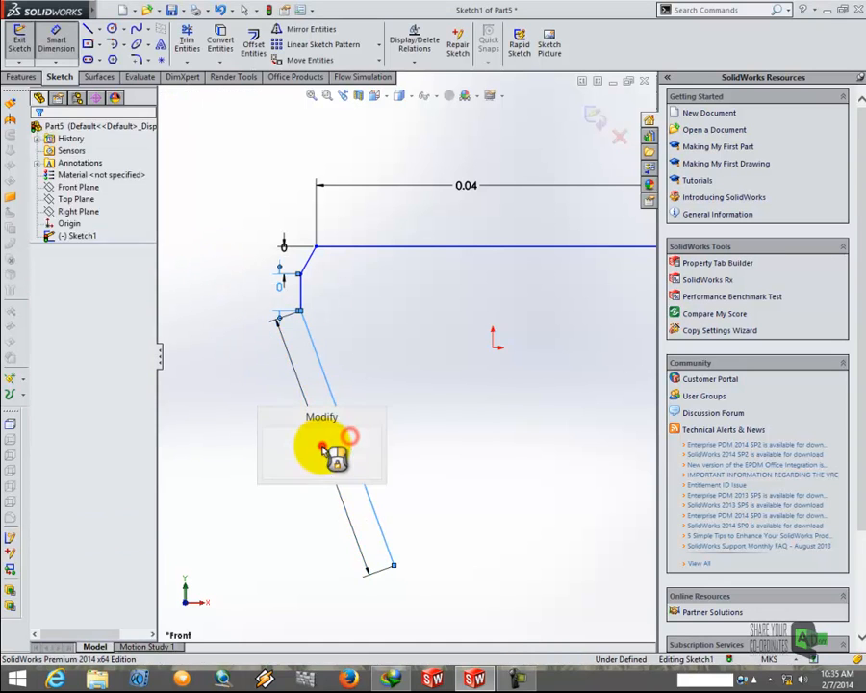
{"action": "left_click", "coordinate": [324, 445]}
{"action": "key", "text": "BackSpace"}
{"action": "type", "text": "."}
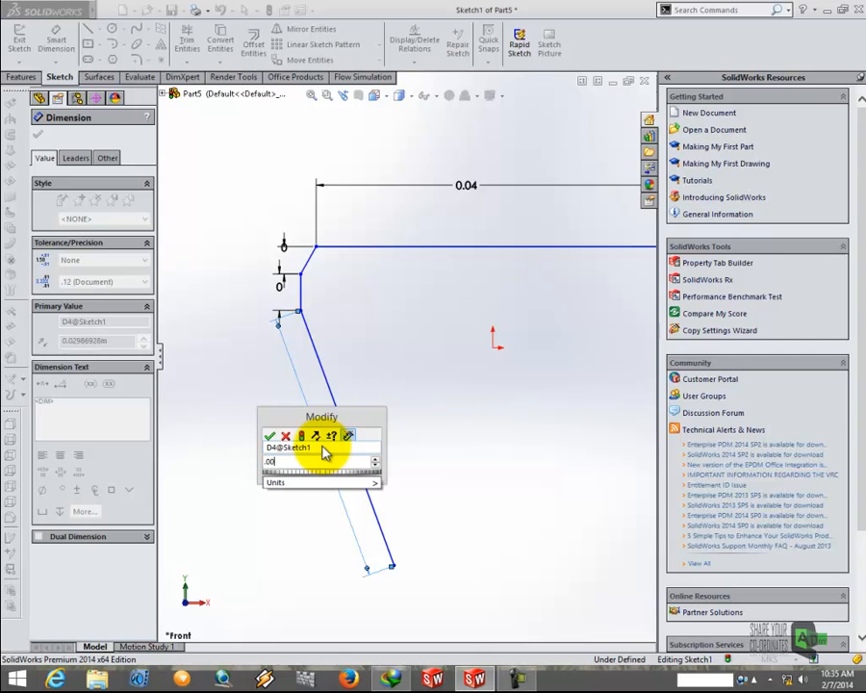
{"action": "key", "text": "Return"}
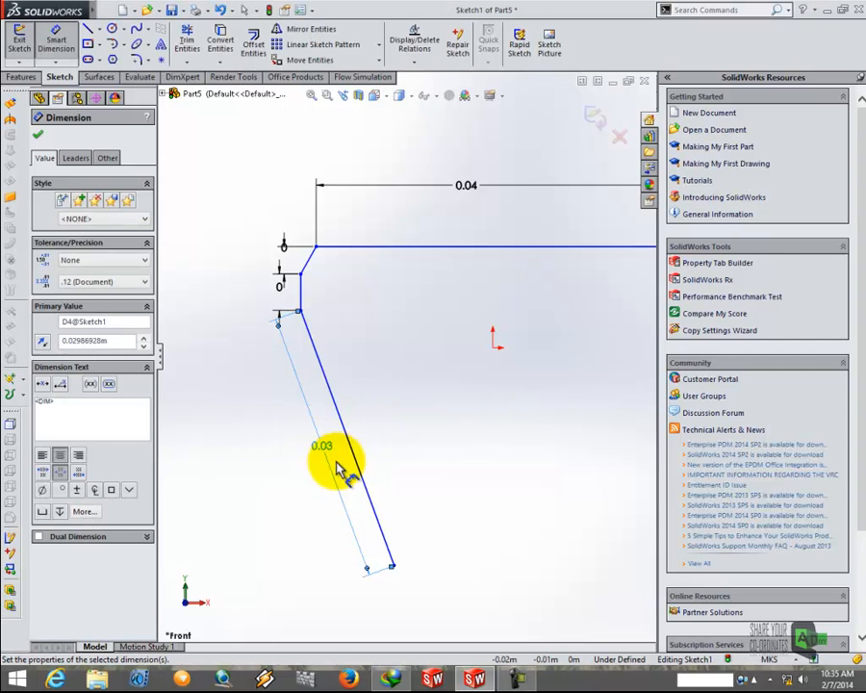
{"action": "double_click", "coordinate": [324, 447]}
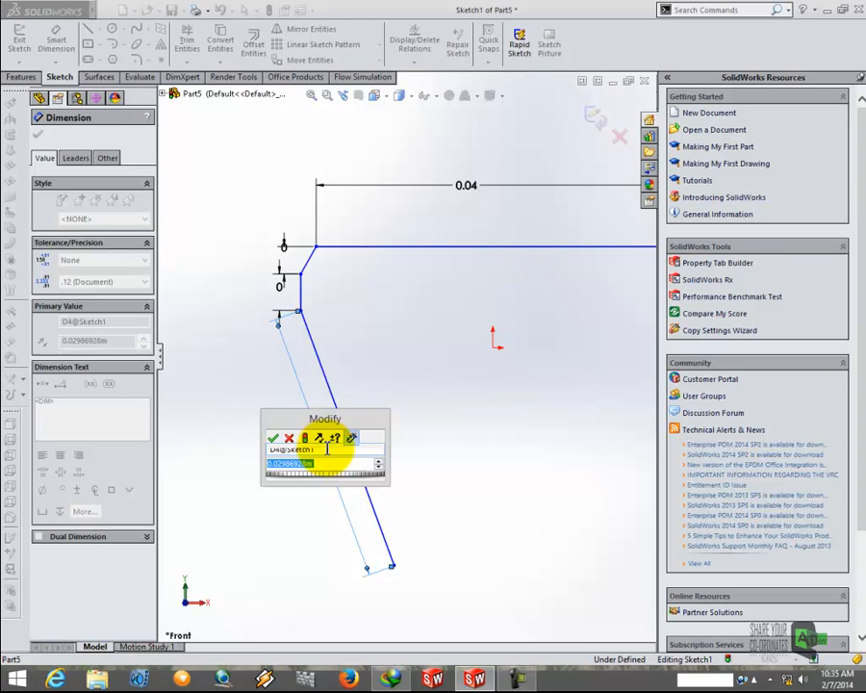
{"action": "type", "text": ".03"}
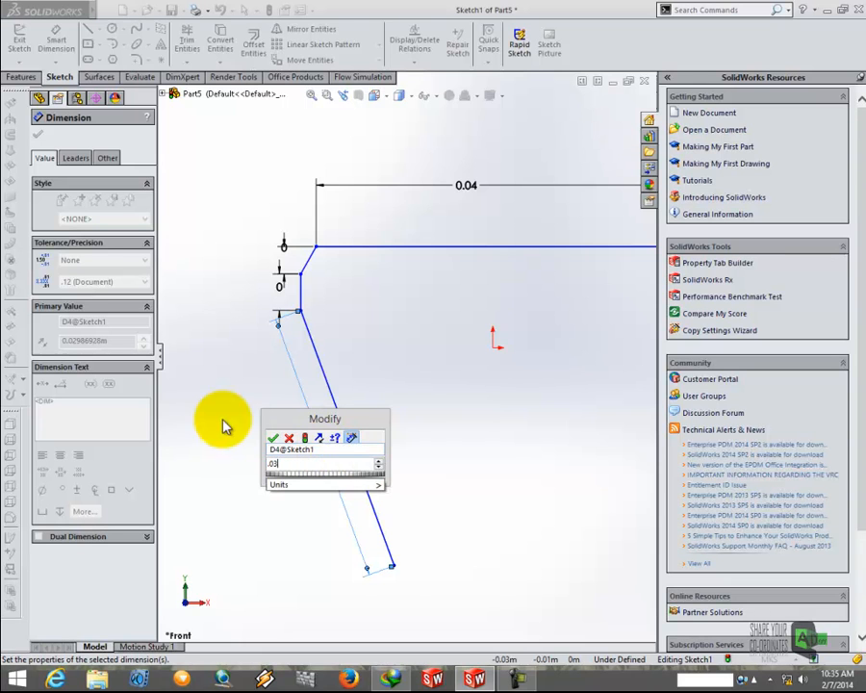
{"action": "left_click", "coordinate": [272, 439]}
Add an angle dimension of 160° between the short vertical segment and the long inclined line.
{"action": "scroll", "coordinate": [371, 397], "scroll_direction": "up", "scroll_amount": 5}
{"action": "scroll", "coordinate": [400, 343], "scroll_direction": "down", "scroll_amount": 3}
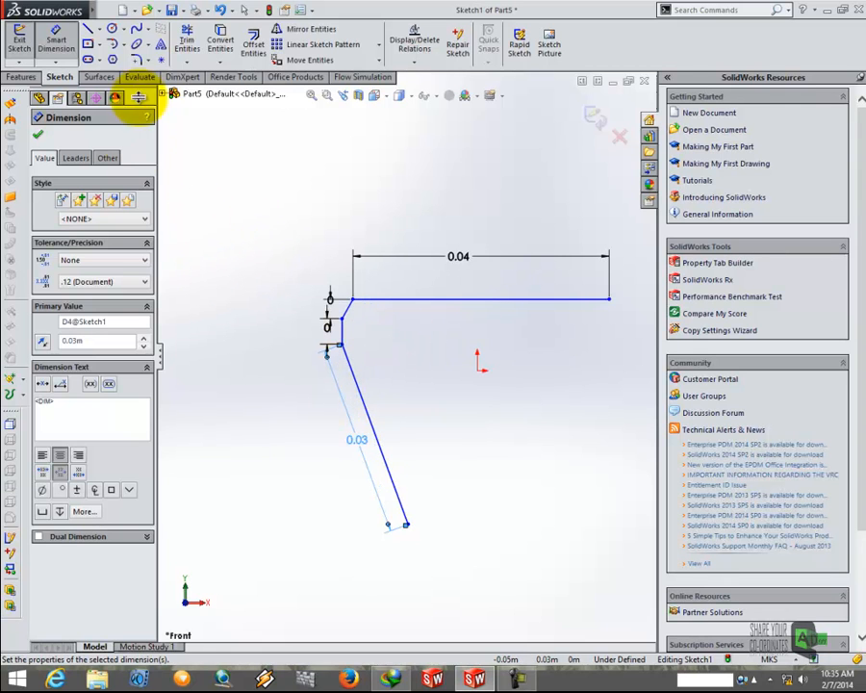
{"action": "left_click", "coordinate": [341, 331]}
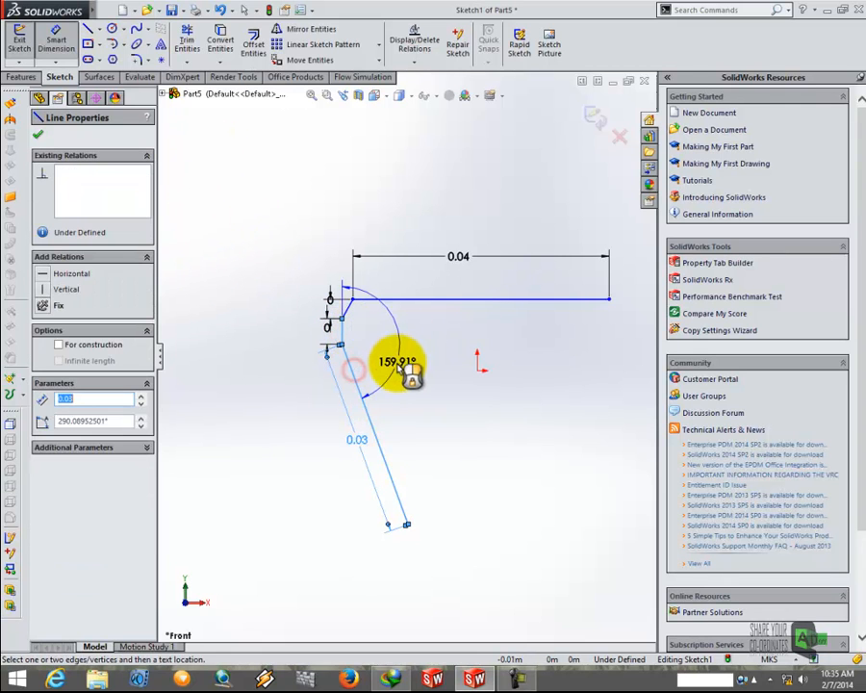
{"action": "left_click", "coordinate": [404, 368]}
{"action": "type", "text": "1"}
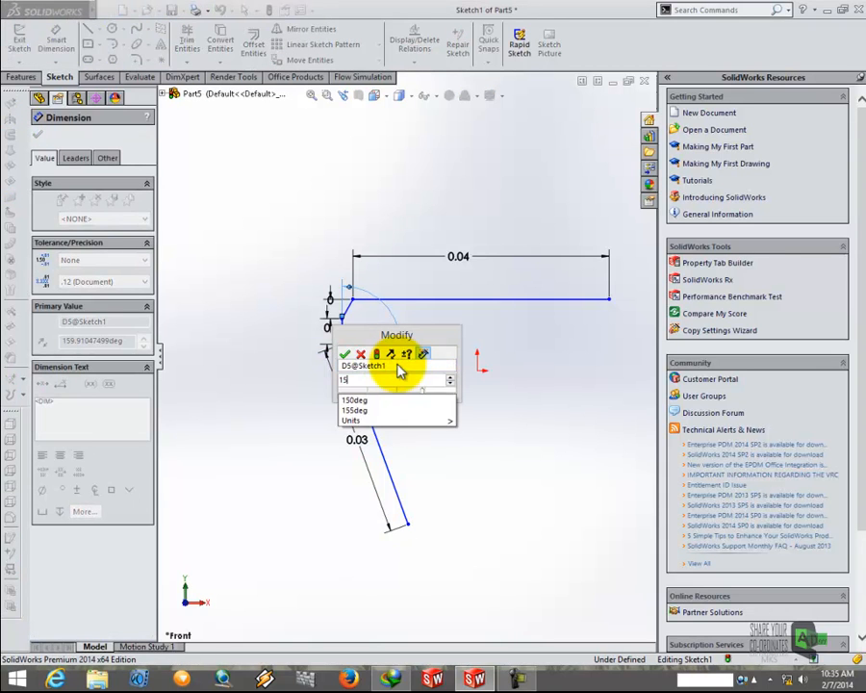
{"action": "type", "text": "60"}
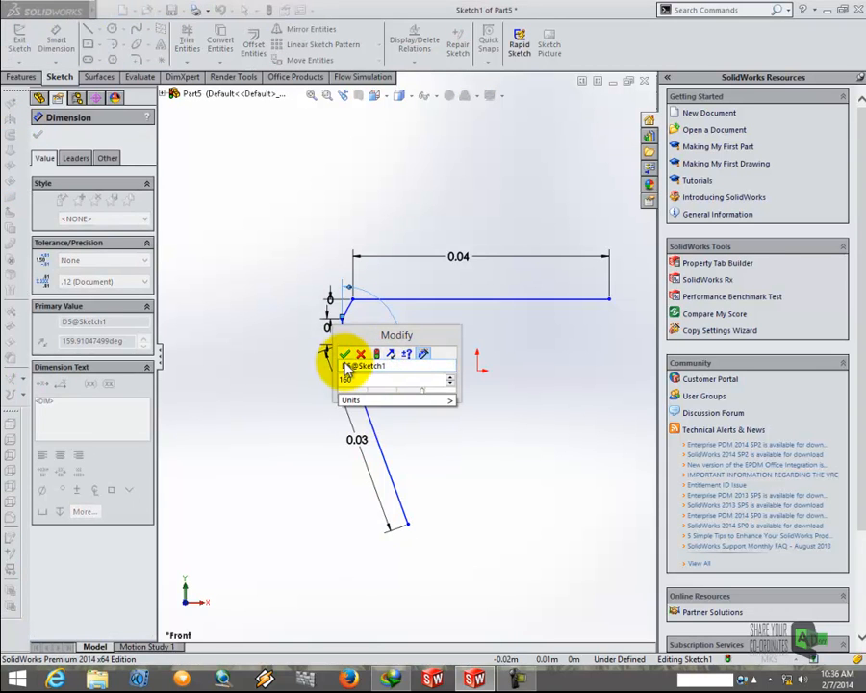
{"action": "left_click", "coordinate": [345, 354]}
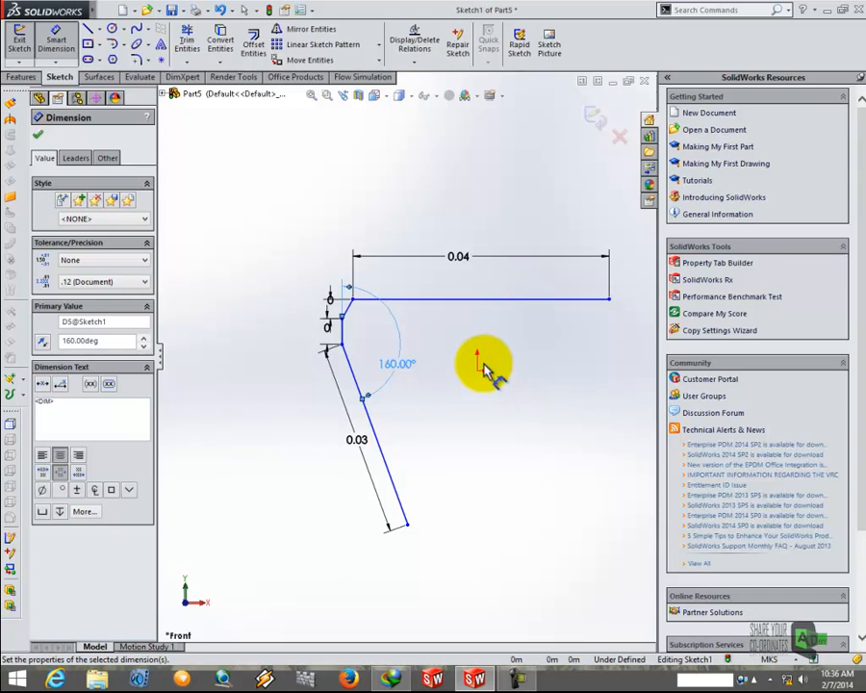
Sketch a horizontal line about 0.0035 m long to the right from the inclined line's lower end.
{"action": "left_click", "coordinate": [88, 30]}
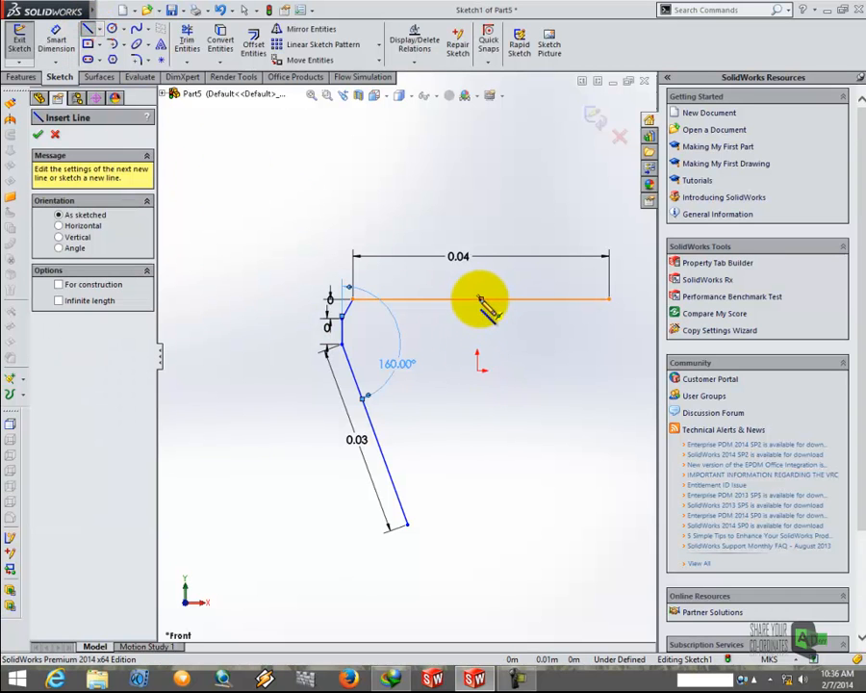
{"action": "left_click", "coordinate": [408, 523]}
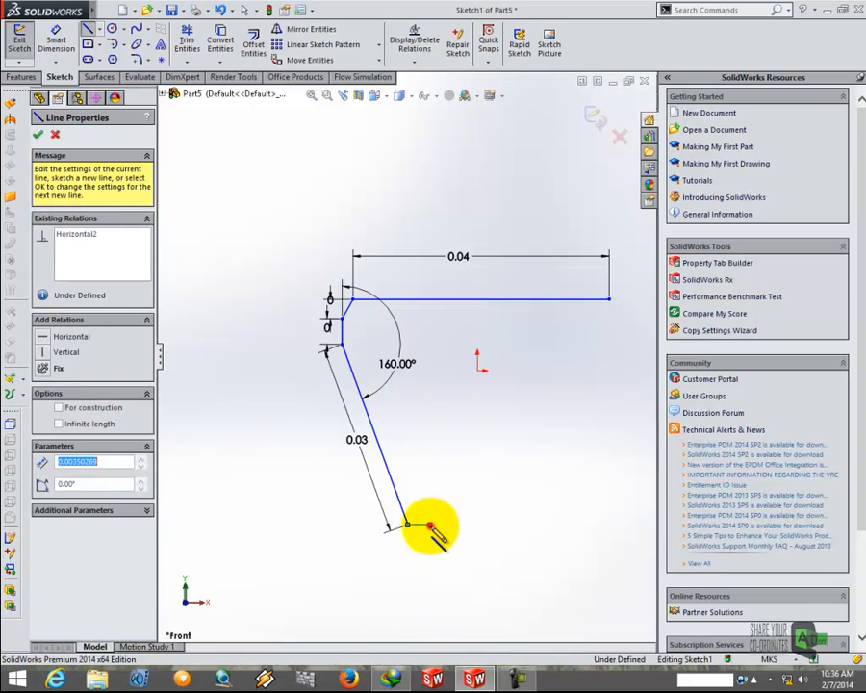
{"action": "left_click", "coordinate": [430, 524]}
{"action": "key", "text": "Escape"}
Dimension the short horizontal line at the profile's lower end and set it to 0.003 m.
{"action": "left_click", "coordinate": [56, 38]}
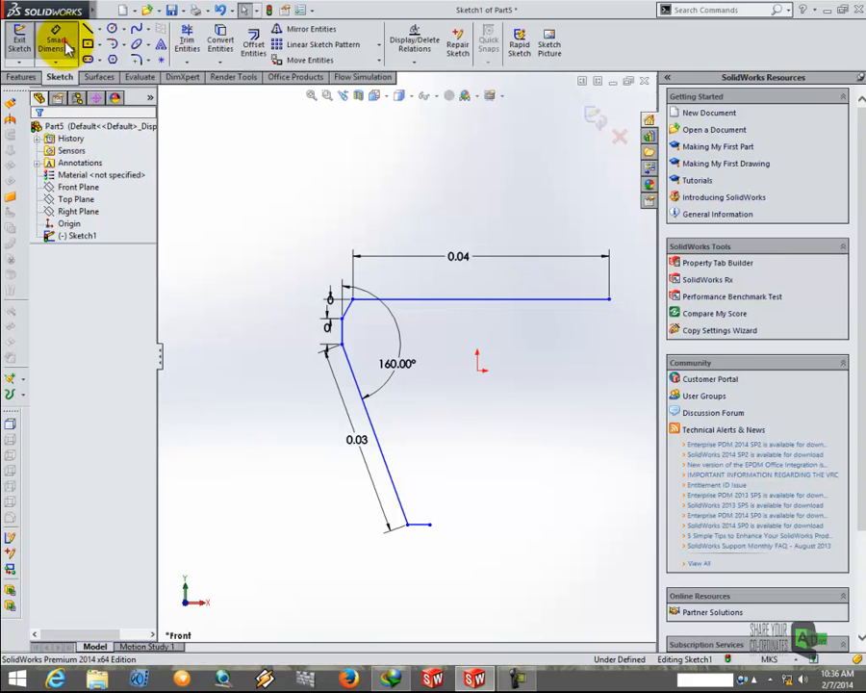
{"action": "left_click", "coordinate": [424, 527]}
{"action": "left_click", "coordinate": [423, 544]}
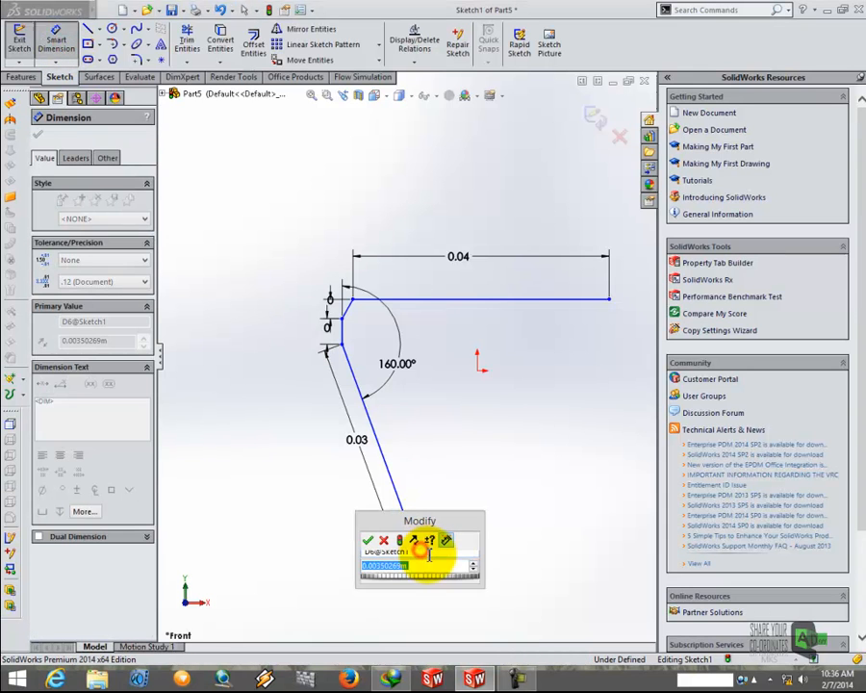
{"action": "type", "text": ".003"}
{"action": "left_click", "coordinate": [368, 542]}
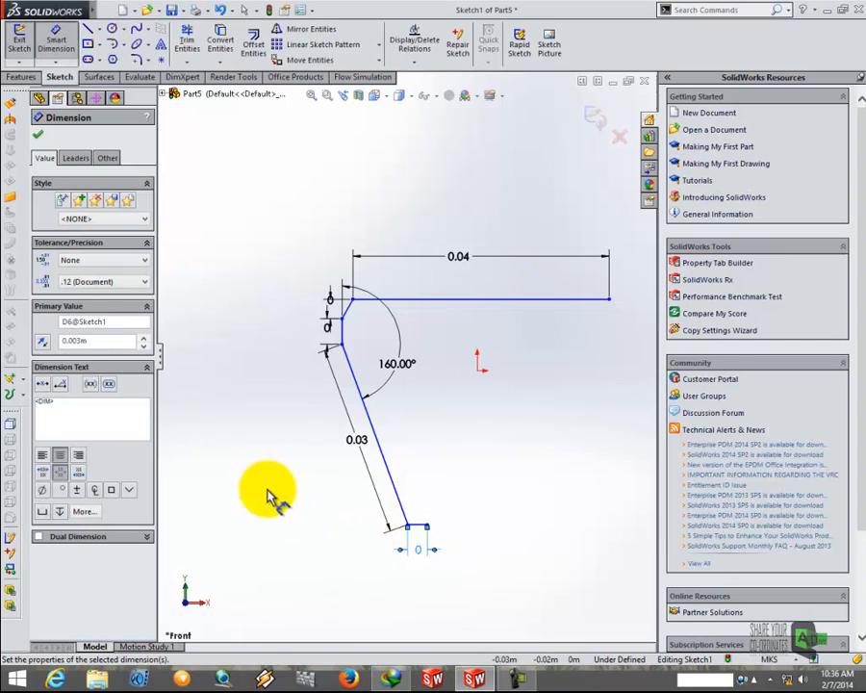
{"action": "left_click", "coordinate": [100, 30]}
{"action": "left_click", "coordinate": [120, 58]}
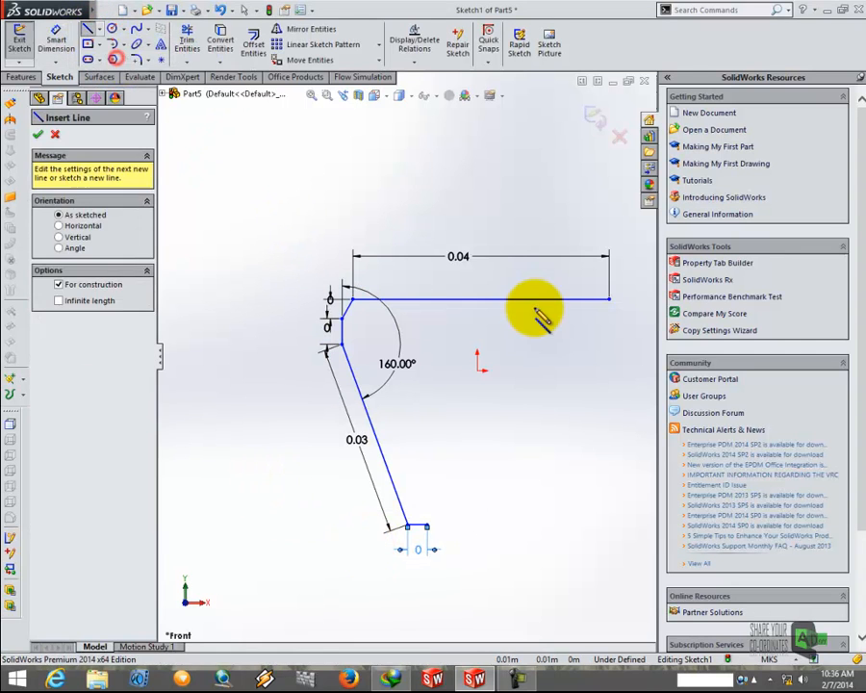
{"action": "left_click", "coordinate": [481, 301]}
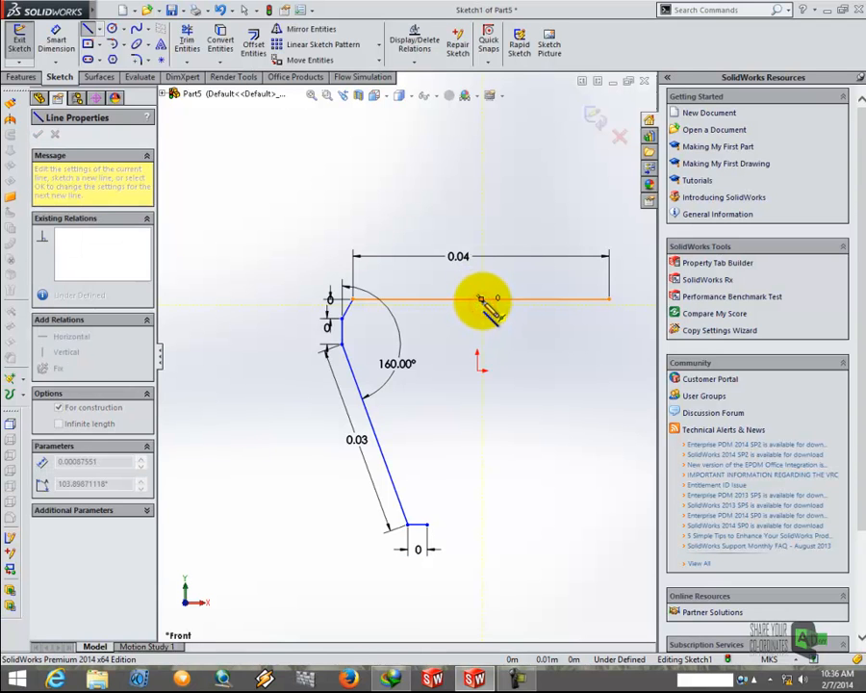
{"action": "left_click", "coordinate": [483, 438]}
{"action": "scroll", "coordinate": [499, 287], "scroll_direction": "down", "scroll_amount": 3}
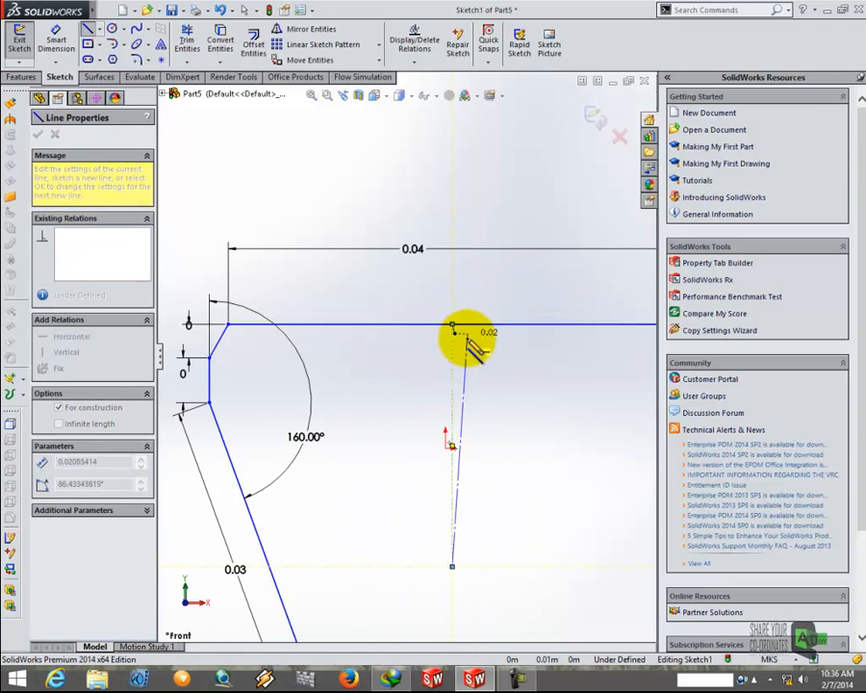
{"action": "key", "text": "Escape"}
{"action": "key", "text": "ctrl+z"}
{"action": "key", "text": "ctrl+z"}
Draw a vertical centerline about 0.018 m long downward from the midpoint of the 0.04 m horizontal line.
{"action": "left_click", "coordinate": [99, 28]}
{"action": "left_click", "coordinate": [113, 57]}
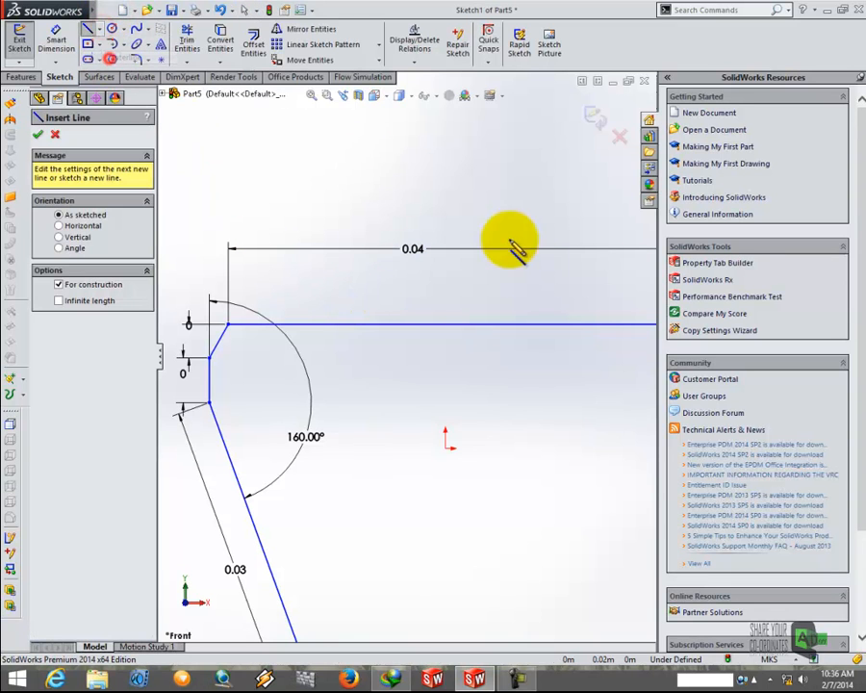
{"action": "left_click", "coordinate": [452, 325]}
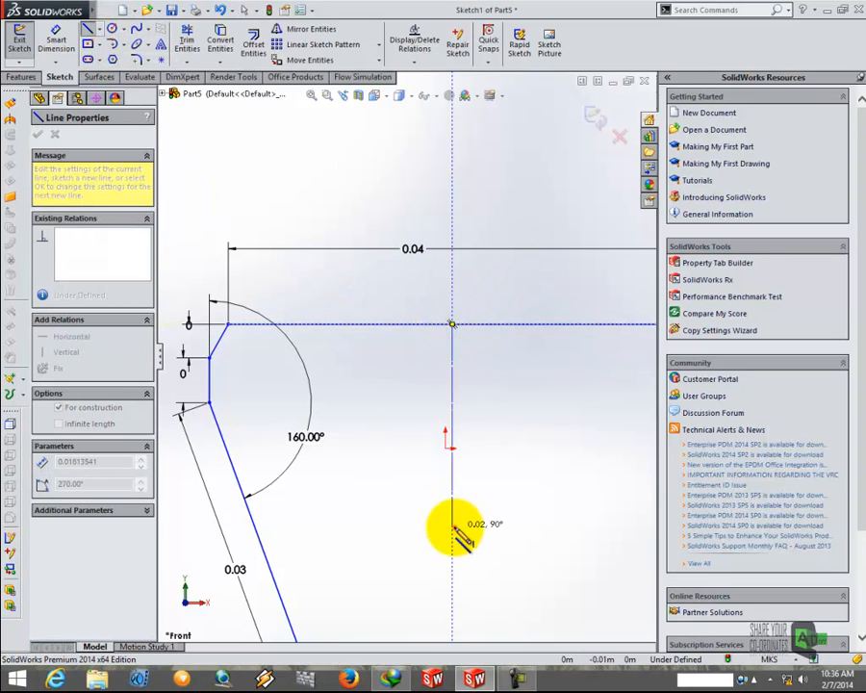
{"action": "left_click", "coordinate": [454, 527]}
{"action": "key", "text": "Escape"}
{"action": "scroll", "coordinate": [404, 428], "scroll_direction": "up", "scroll_amount": 3}
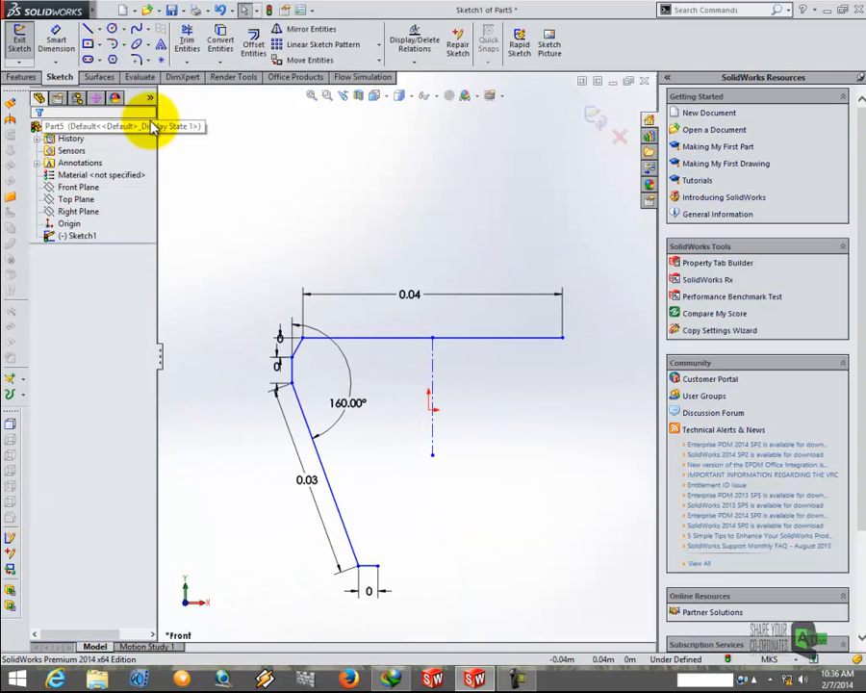
Mirror the short slanted segment and the short vertical segment about the vertical centerline, keeping the originals.
{"action": "left_click", "coordinate": [292, 27]}
{"action": "scroll", "coordinate": [339, 260], "scroll_direction": "down", "scroll_amount": 3}
{"action": "left_click", "coordinate": [270, 438]}
{"action": "left_click", "coordinate": [260, 478]}
{"action": "scroll", "coordinate": [404, 354], "scroll_direction": "up", "scroll_amount": 2}
{"action": "left_click", "coordinate": [126, 310]}
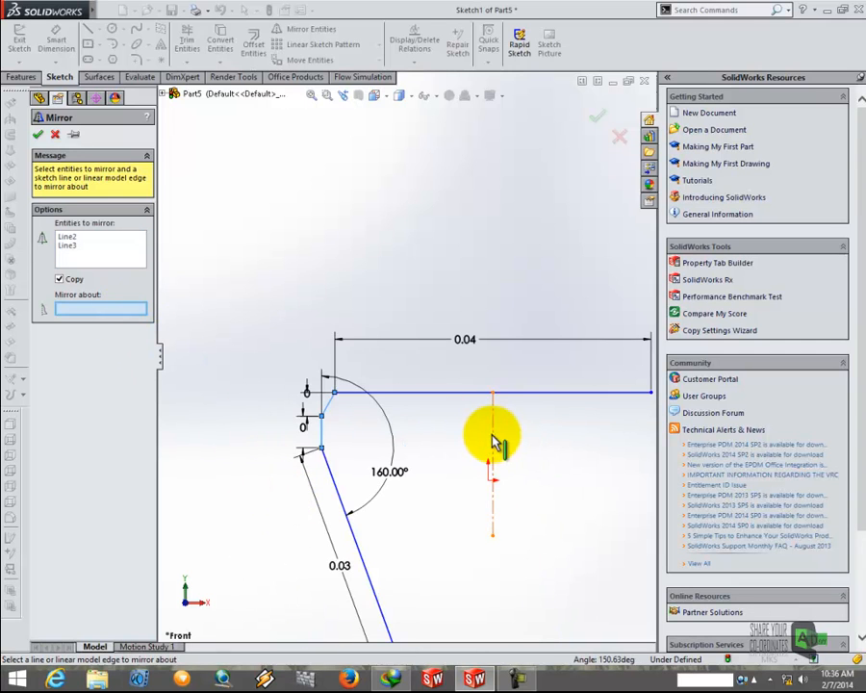
{"action": "left_click", "coordinate": [493, 442]}
{"action": "key", "text": "Return"}
{"action": "scroll", "coordinate": [505, 404], "scroll_direction": "up", "scroll_amount": 2}
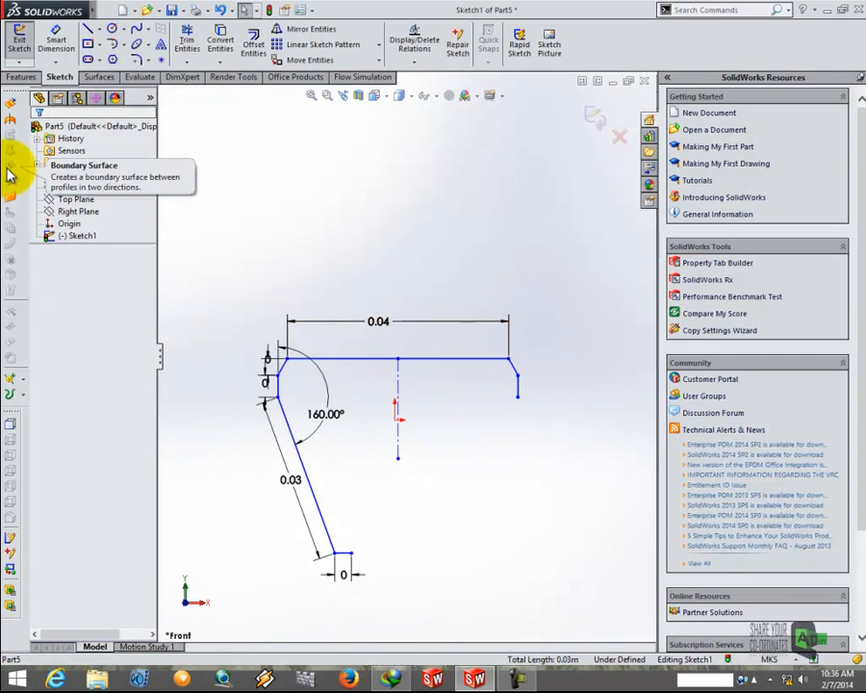
Change the dimension of the short horizontal line at the profile's lower end to 0.005 m.
{"action": "left_click", "coordinate": [88, 28]}
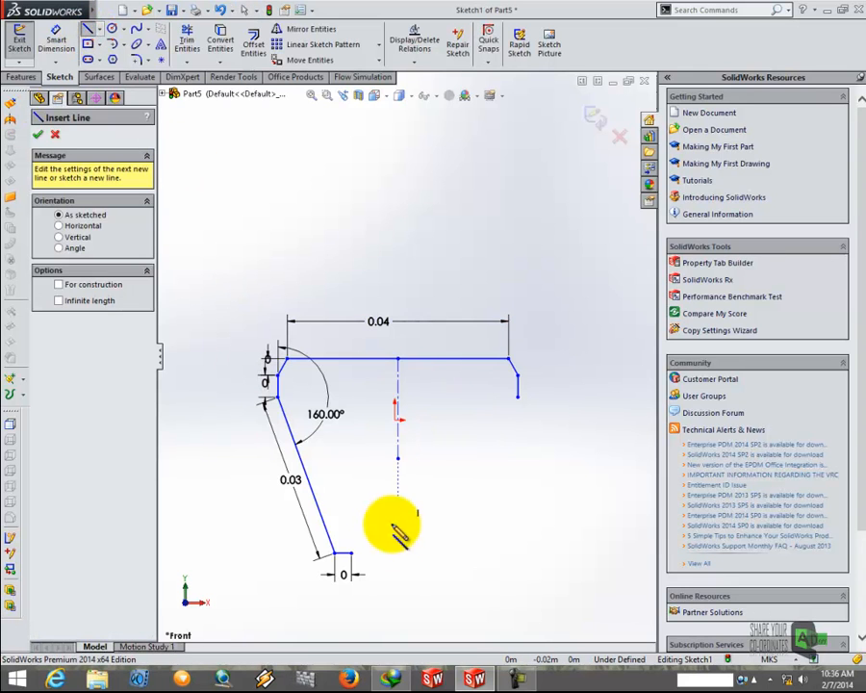
{"action": "key", "text": "Escape"}
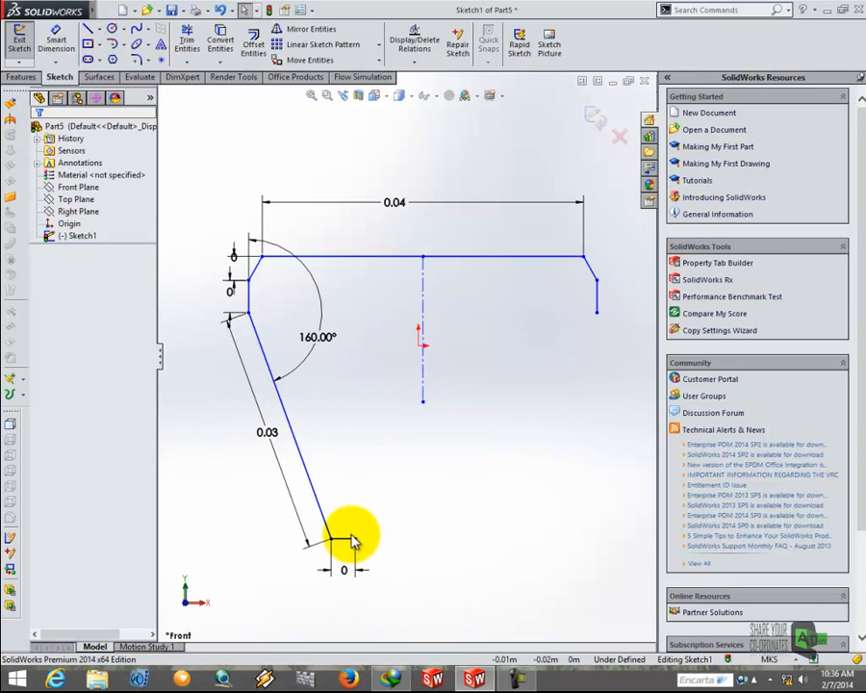
{"action": "key", "text": "f"}
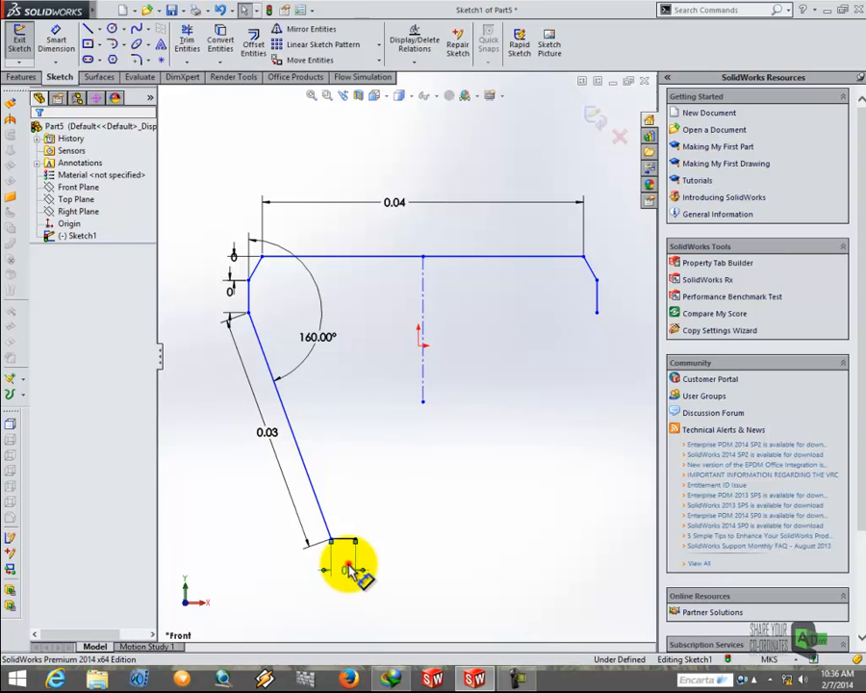
{"action": "double_click", "coordinate": [343, 569]}
{"action": "key", "text": "BackSpace"}
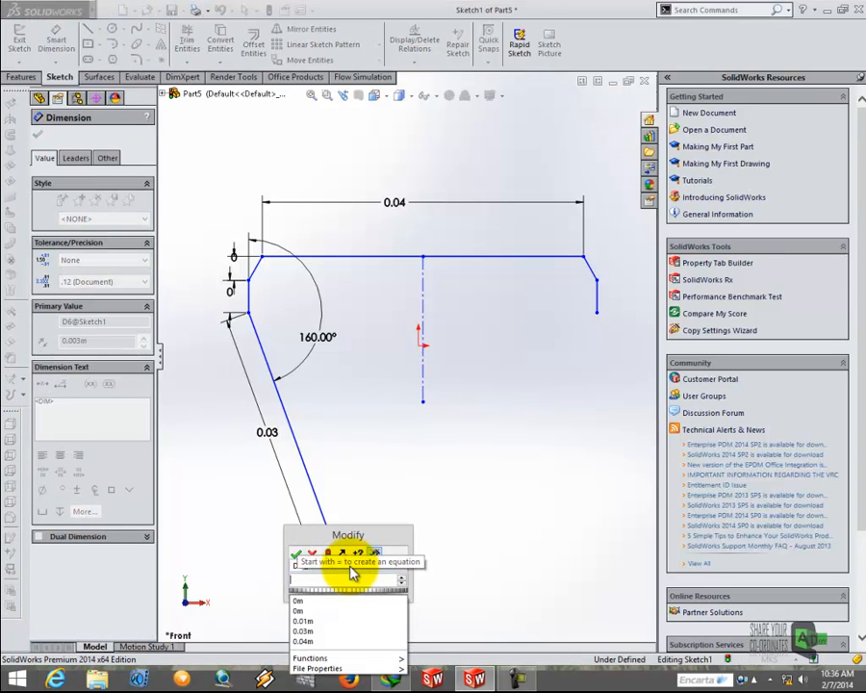
{"action": "type", "text": ".005"}
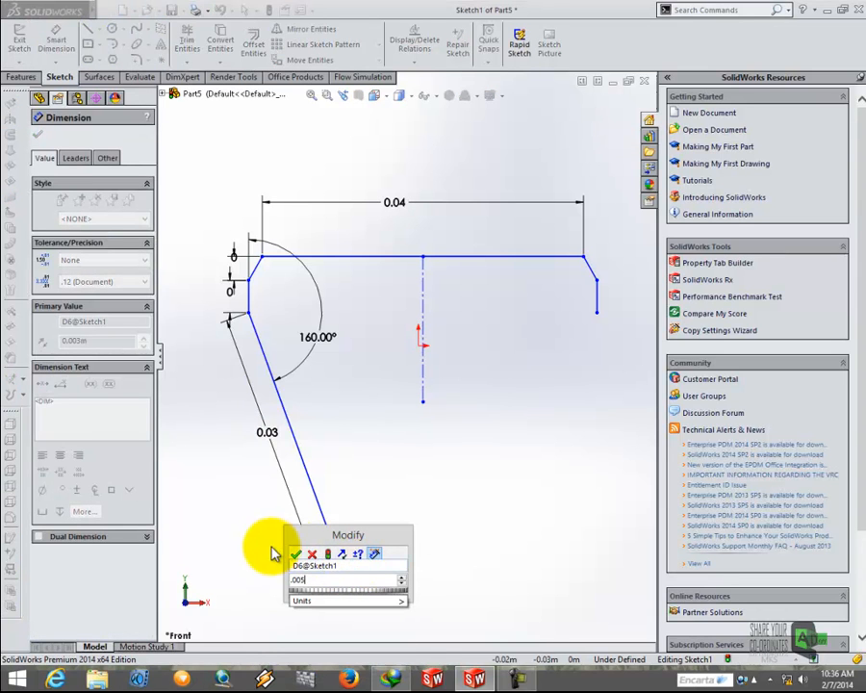
{"action": "left_click", "coordinate": [295, 499]}
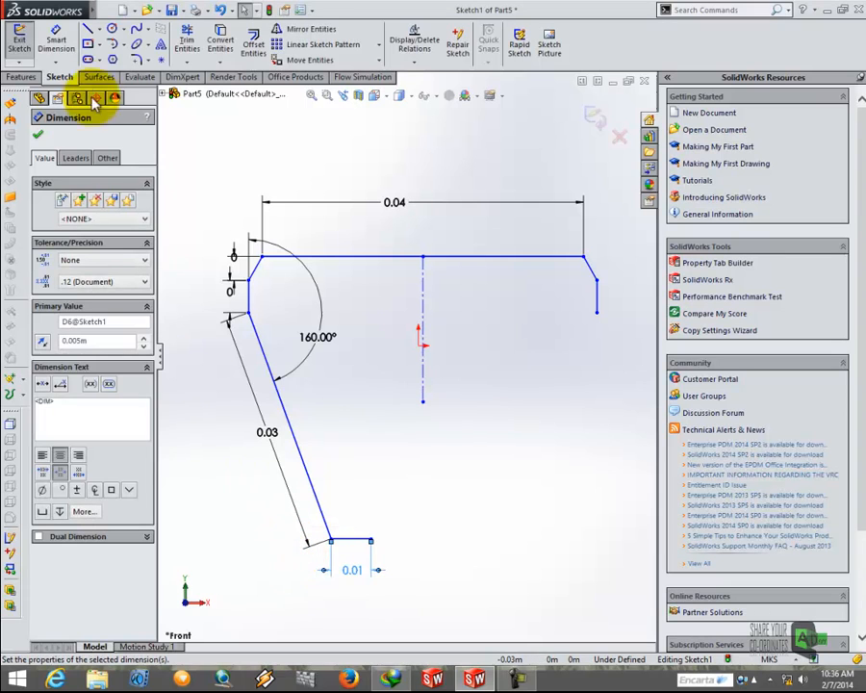
Close the profile with a slanted line about 0.03 m long from the short line's free end and a horizontal line about 0.037 m long to the mirrored vertical segment.
{"action": "left_click", "coordinate": [88, 29]}
{"action": "left_click_drag", "start_coordinate": [374, 541], "coordinate": [300, 312]}
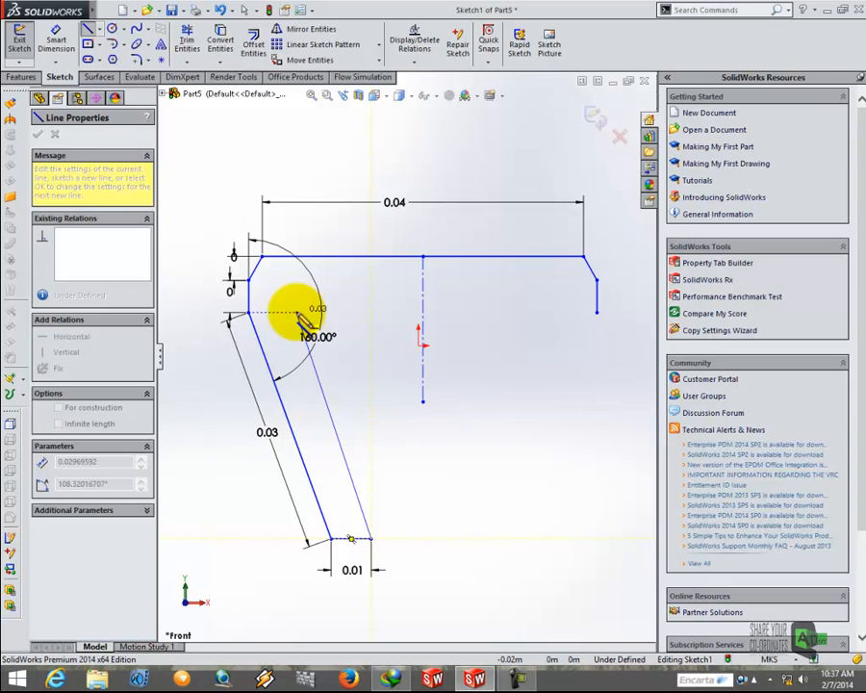
{"action": "left_click", "coordinate": [297, 312]}
{"action": "left_click", "coordinate": [598, 312]}
{"action": "scroll", "coordinate": [498, 291], "scroll_direction": "up", "scroll_amount": 5}
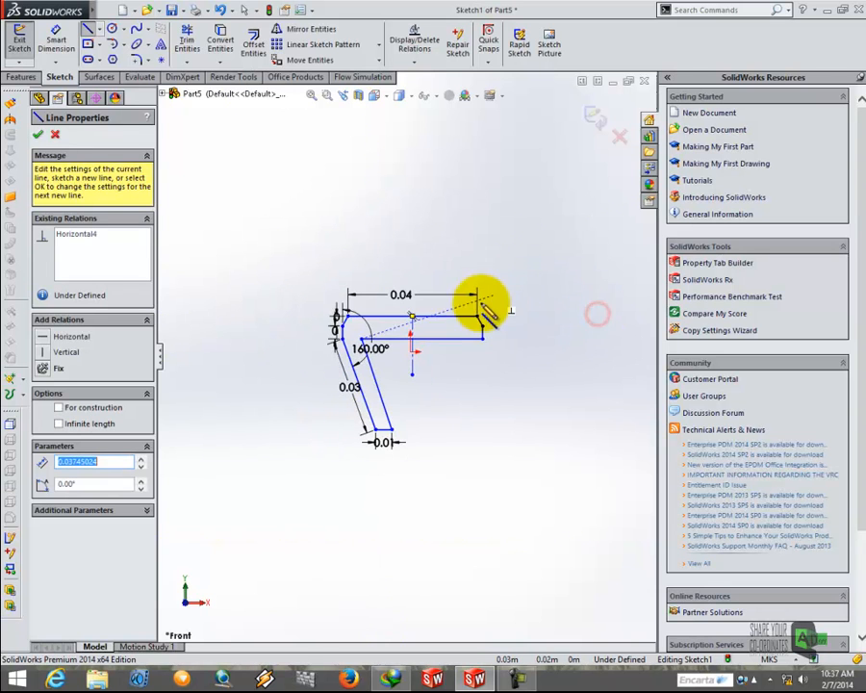
{"action": "key", "text": "Escape"}
{"action": "scroll", "coordinate": [414, 341], "scroll_direction": "down", "scroll_amount": 4}
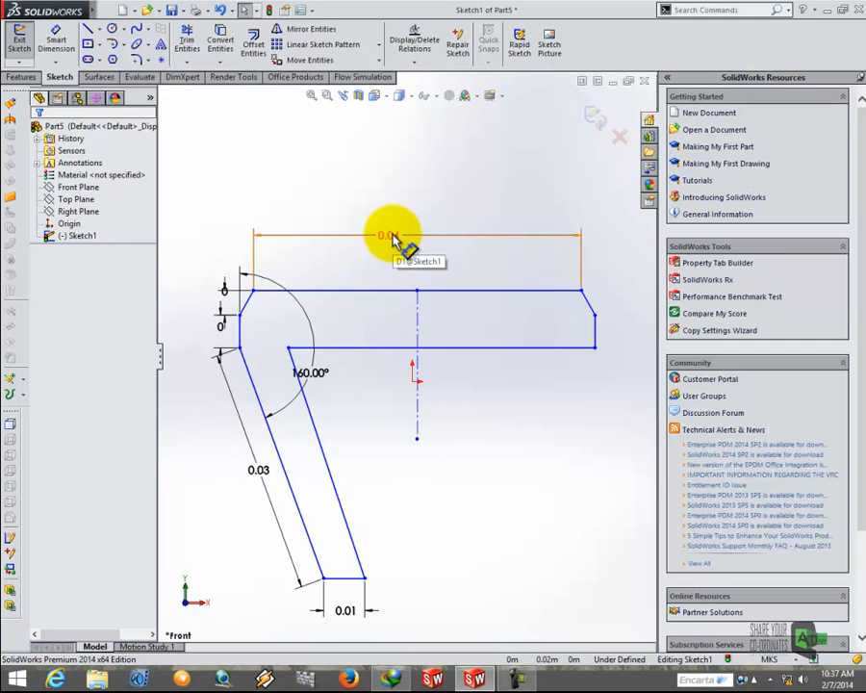
Revolve the closed profile 360 degrees about the short horizontal line at its lower end.
{"action": "left_click", "coordinate": [21, 76]}
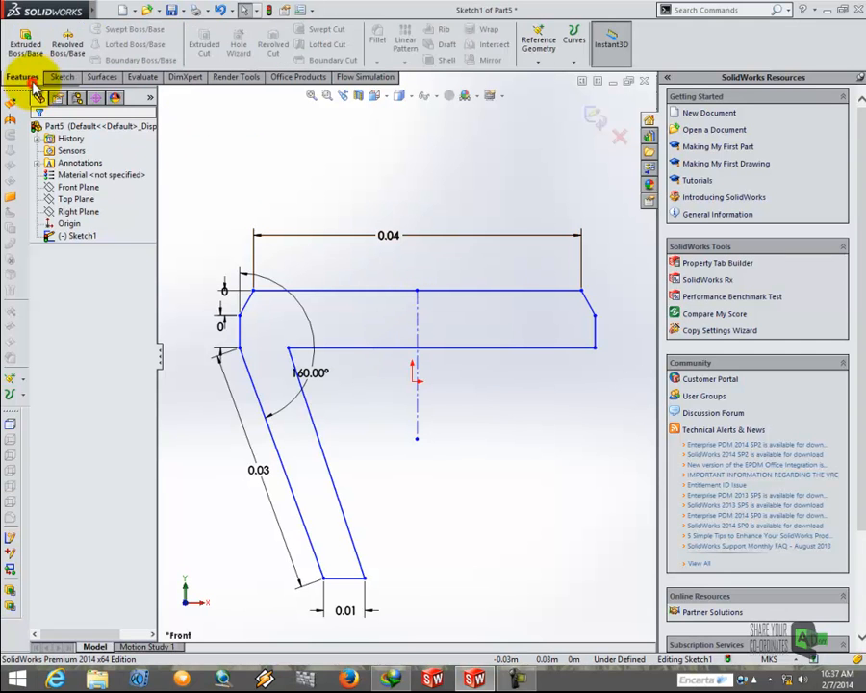
{"action": "left_click", "coordinate": [66, 45]}
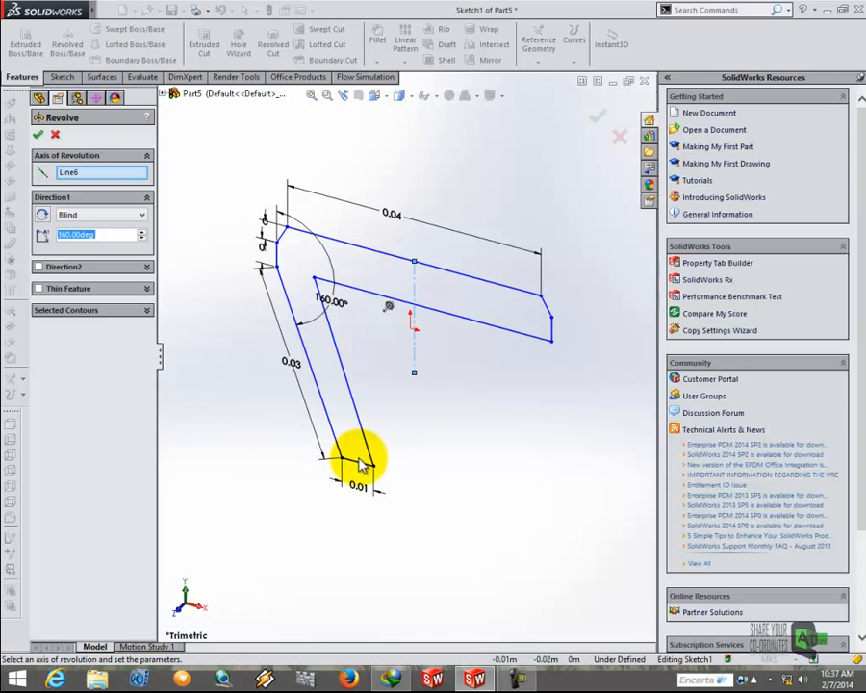
{"action": "left_click", "coordinate": [365, 464]}
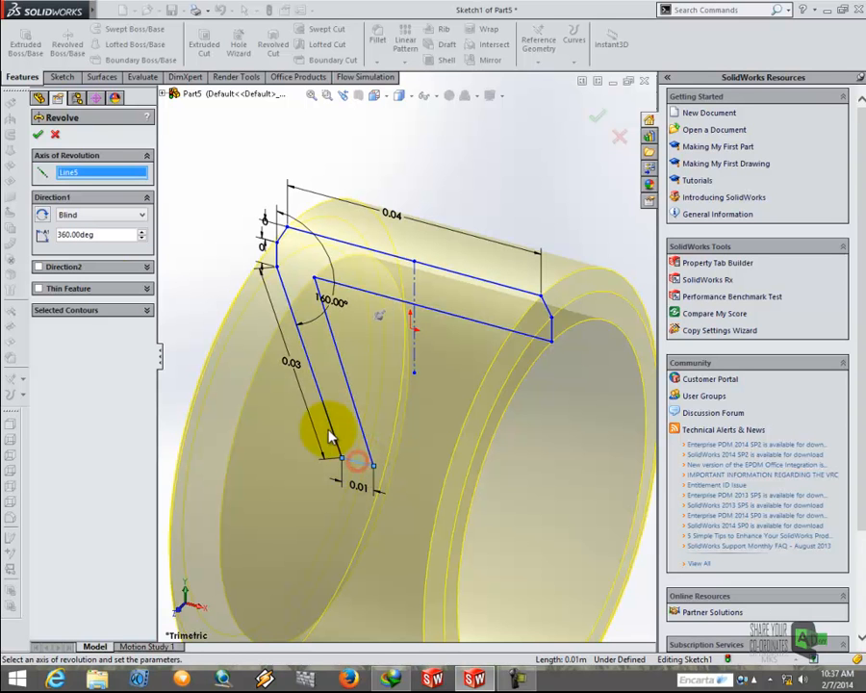
{"action": "left_click", "coordinate": [37, 134]}
Examine the revolved body from several angles, including its conical end face and outer rim.
{"action": "key", "text": "f"}
{"action": "middle_click_drag", "start_coordinate": [345, 309], "coordinate": [441, 314]}
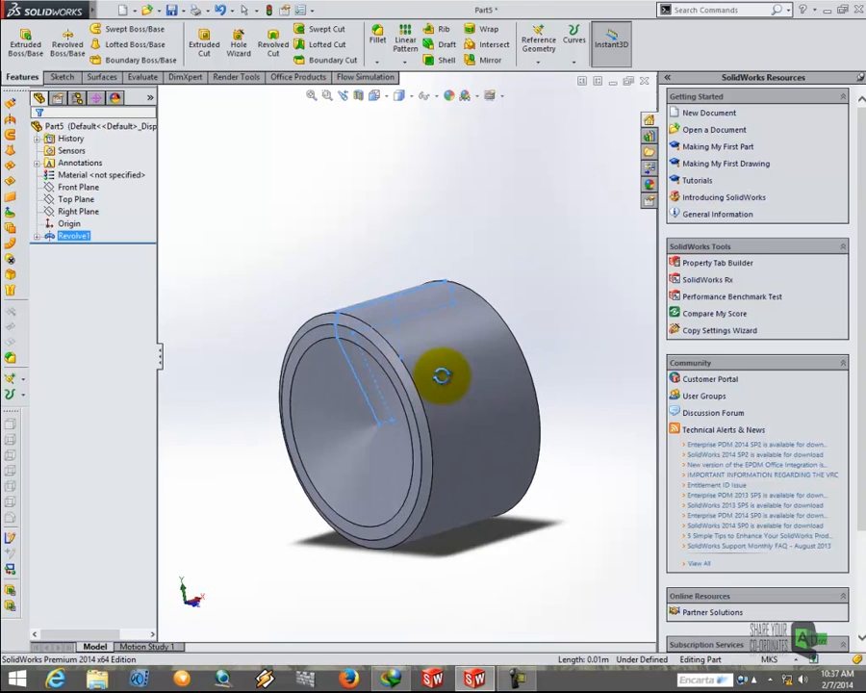
{"action": "scroll", "coordinate": [444, 387], "scroll_direction": "up", "scroll_amount": 3}
{"action": "middle_click_drag", "start_coordinate": [442, 383], "coordinate": [497, 356]}
{"action": "scroll", "coordinate": [389, 385], "scroll_direction": "down", "scroll_amount": 4}
{"action": "middle_click_drag", "start_coordinate": [389, 385], "coordinate": [293, 383]}
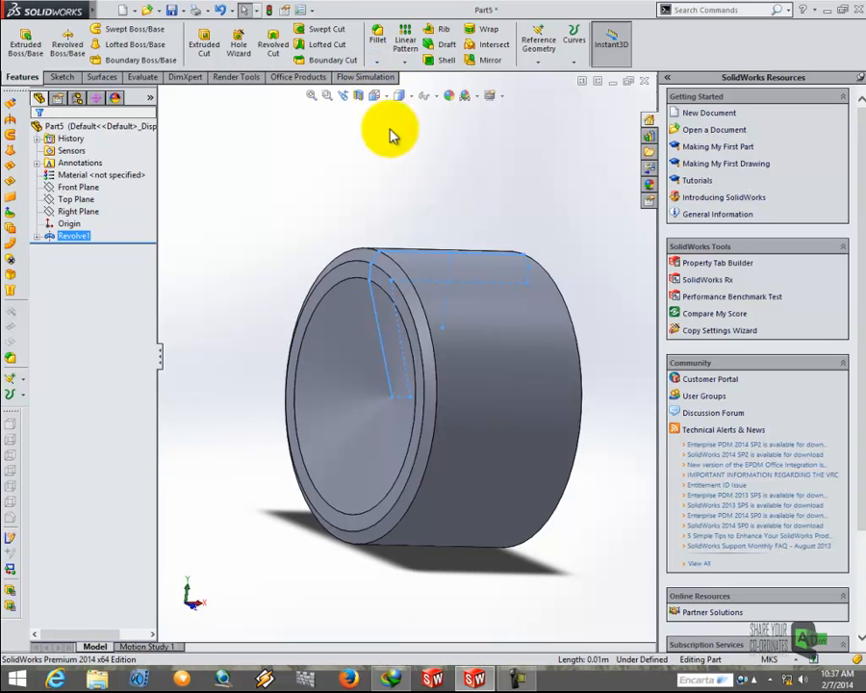
{"action": "middle_click_drag", "start_coordinate": [394, 173], "coordinate": [438, 275]}
{"action": "scroll", "coordinate": [395, 286], "scroll_direction": "up", "scroll_amount": 2}
{"action": "scroll", "coordinate": [404, 294], "scroll_direction": "down", "scroll_amount": 3}
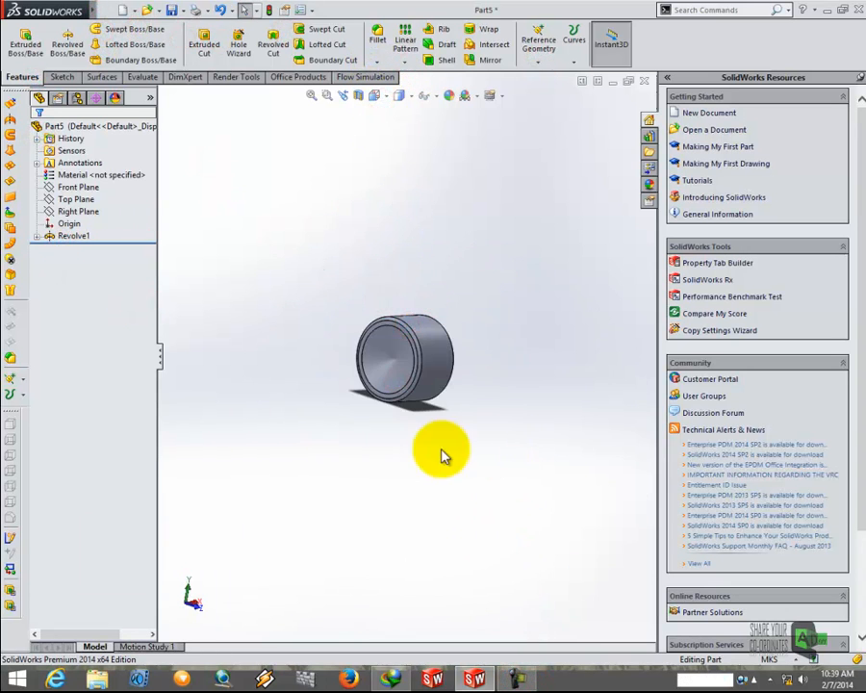
{"action": "scroll", "coordinate": [399, 327], "scroll_direction": "up", "scroll_amount": 1}
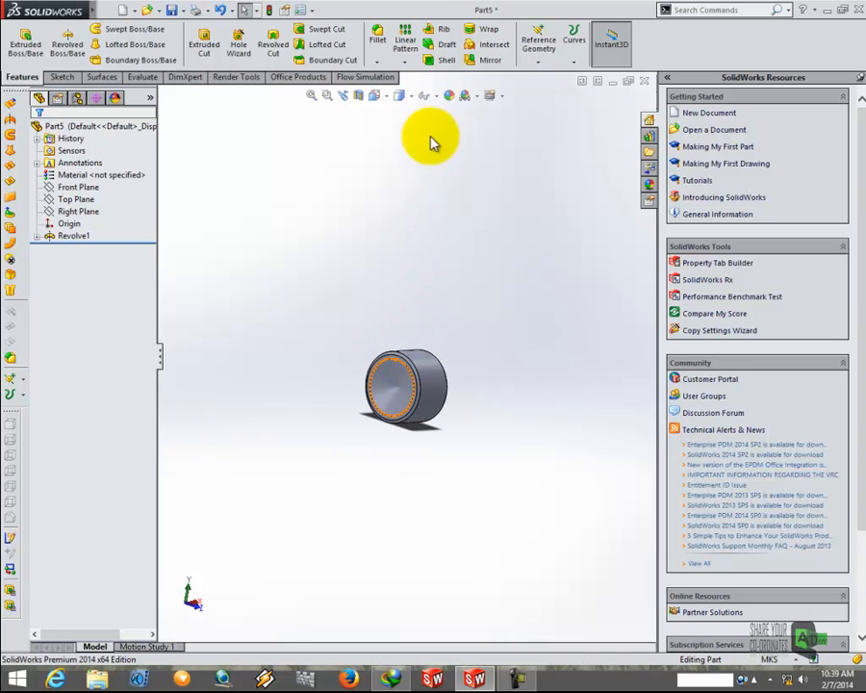
Create a reference plane offset 0.02 m outward from the ring-shaped face around the conical end.
{"action": "left_click", "coordinate": [542, 66]}
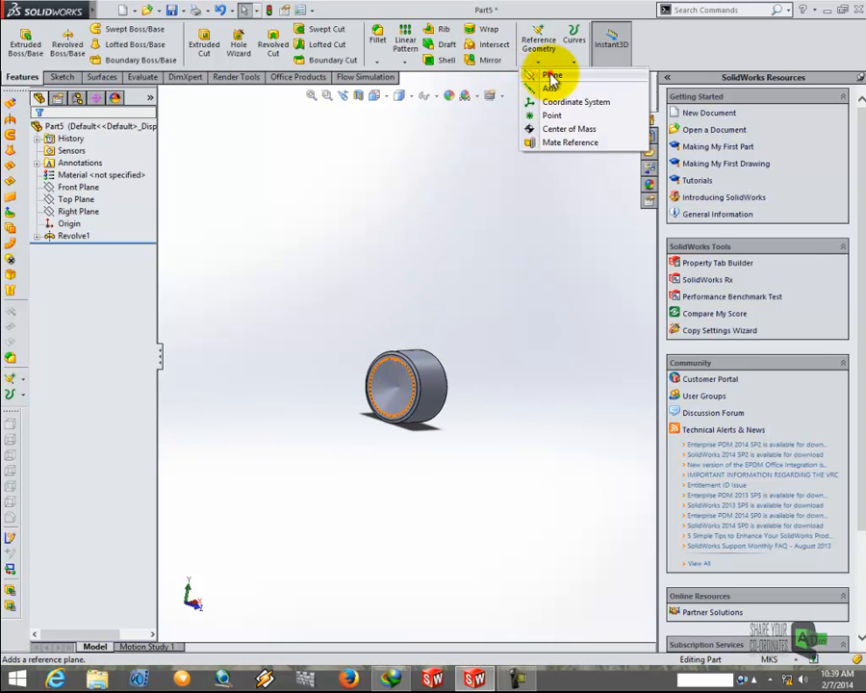
{"action": "left_click", "coordinate": [550, 77]}
{"action": "scroll", "coordinate": [389, 356], "scroll_direction": "down", "scroll_amount": 6}
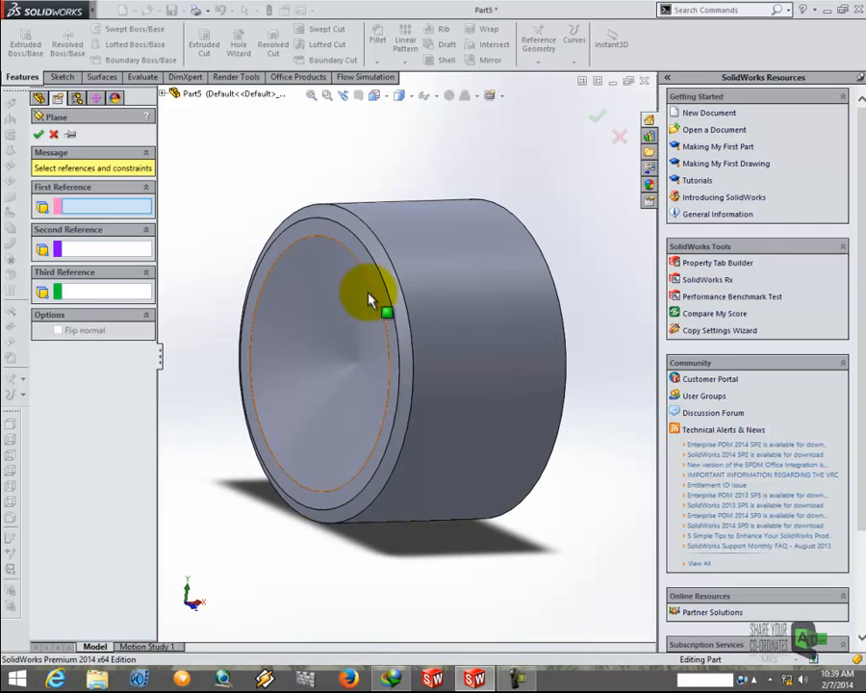
{"action": "left_click", "coordinate": [381, 287]}
{"action": "middle_click_drag", "start_coordinate": [369, 308], "coordinate": [322, 322]}
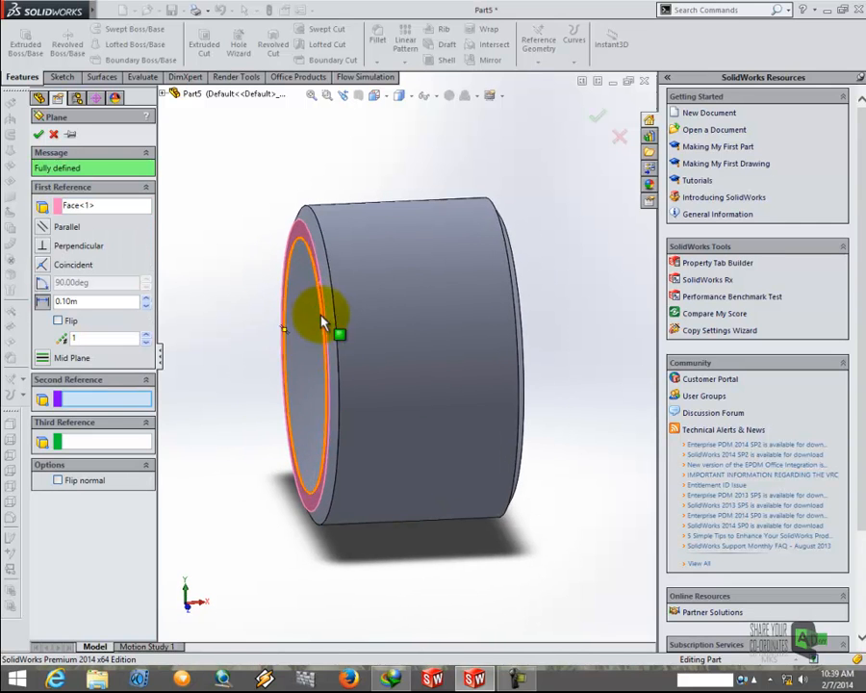
{"action": "left_click", "coordinate": [146, 306]}
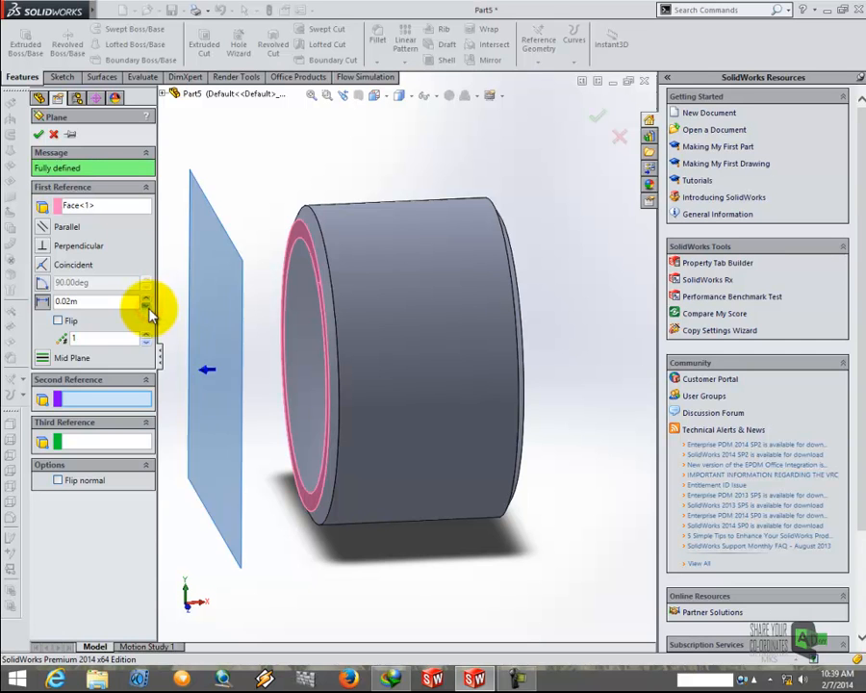
{"action": "left_click", "coordinate": [38, 133]}
Start a sketch on the new offset plane and orient the view to Left.
{"action": "middle_click_drag", "start_coordinate": [277, 288], "coordinate": [308, 250]}
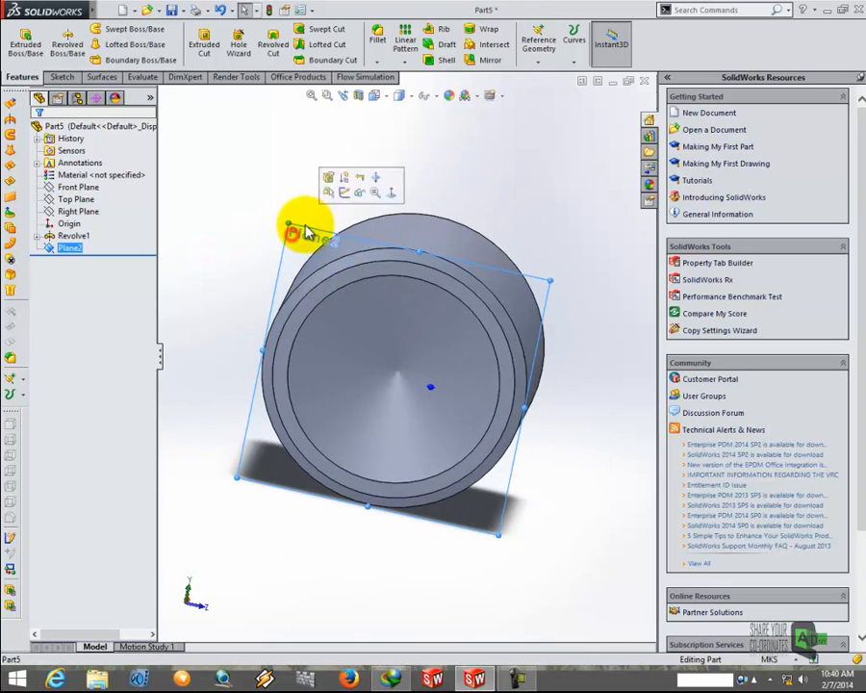
{"action": "left_click", "coordinate": [342, 194]}
{"action": "left_click", "coordinate": [381, 97]}
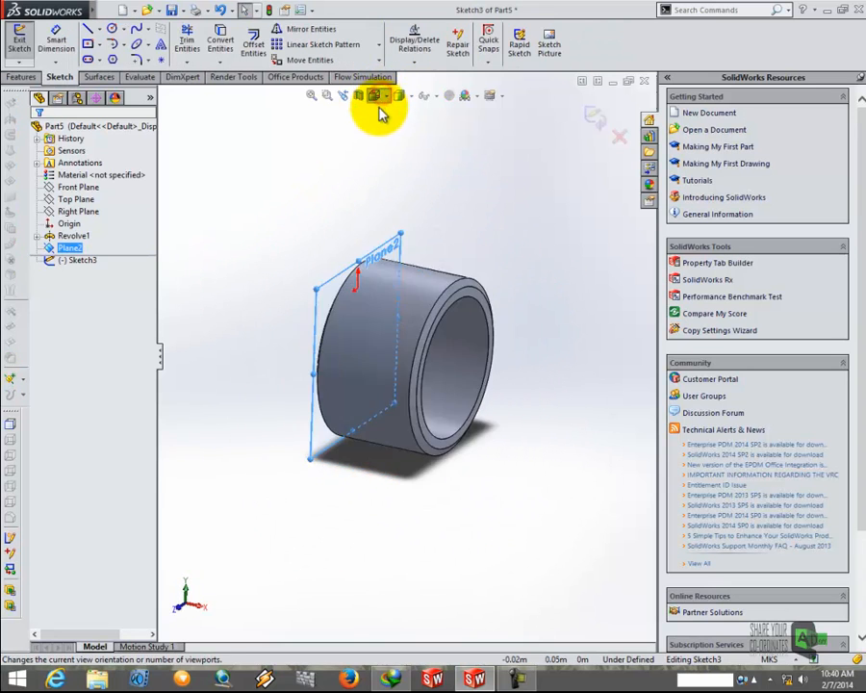
{"action": "left_click", "coordinate": [278, 235]}
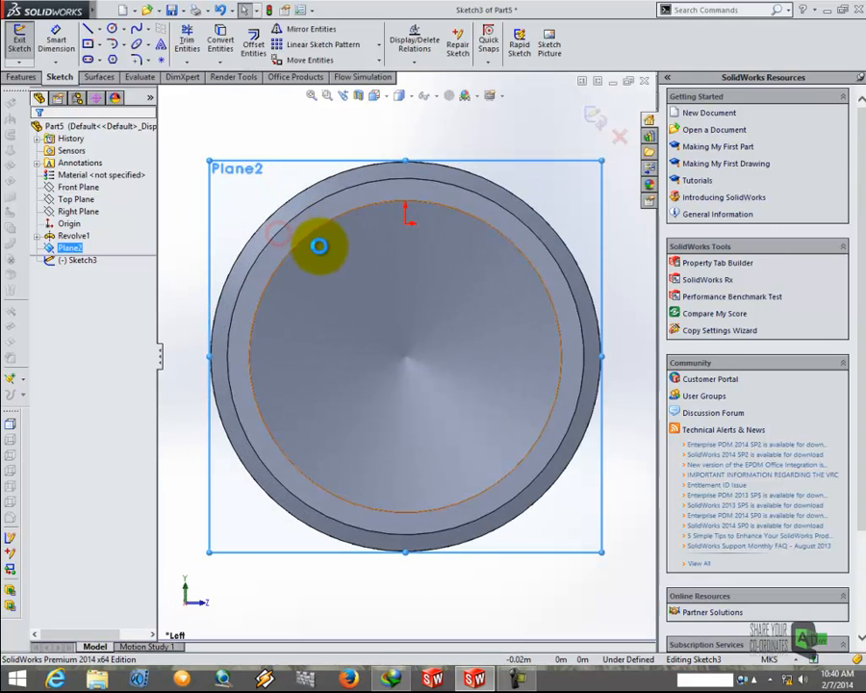
Draw a vertical centerline about 0.03 m long from the origin down to near the center of the conical face.
{"action": "left_click", "coordinate": [100, 29]}
{"action": "left_click", "coordinate": [117, 60]}
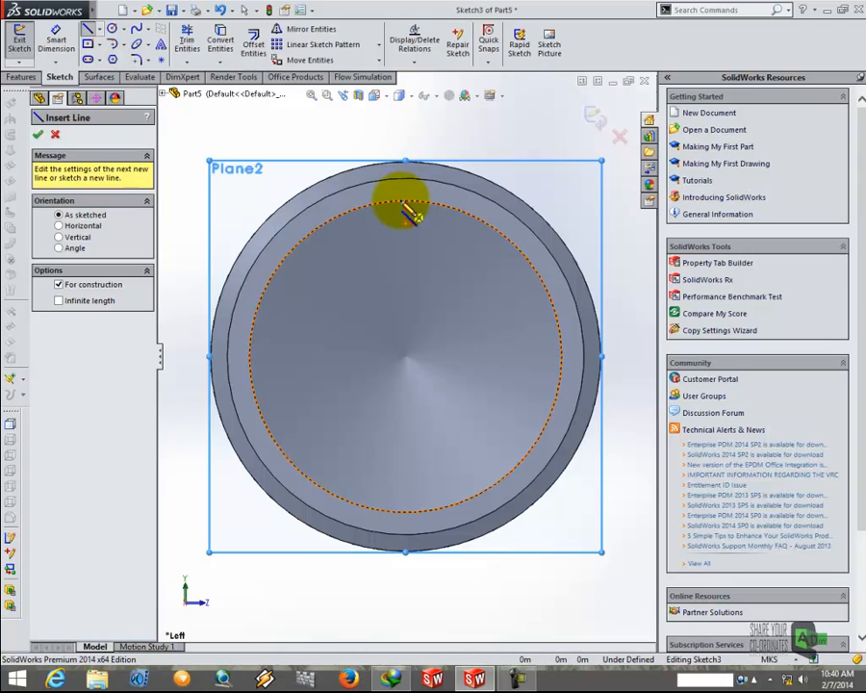
{"action": "left_click", "coordinate": [406, 206]}
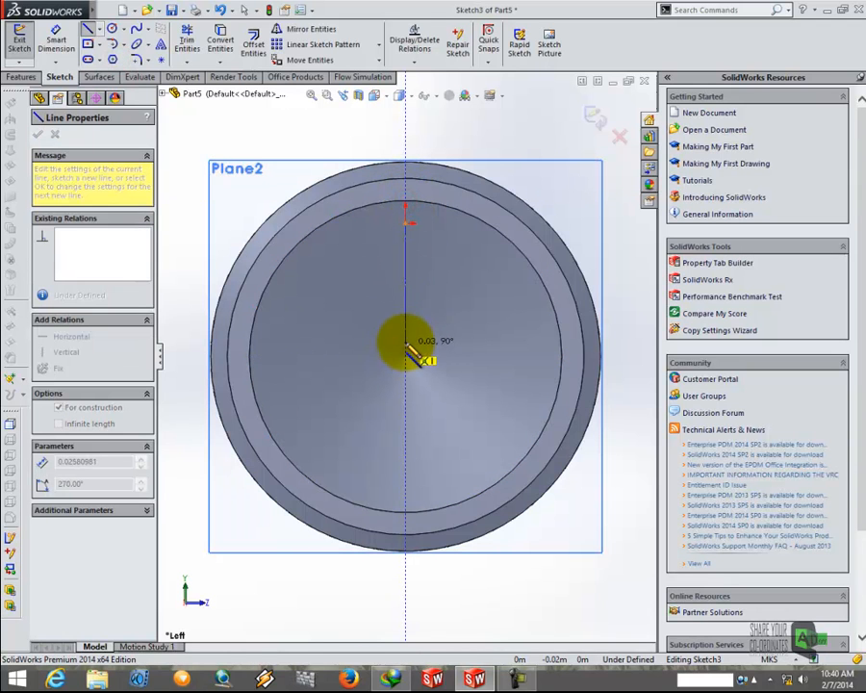
{"action": "left_click", "coordinate": [405, 352]}
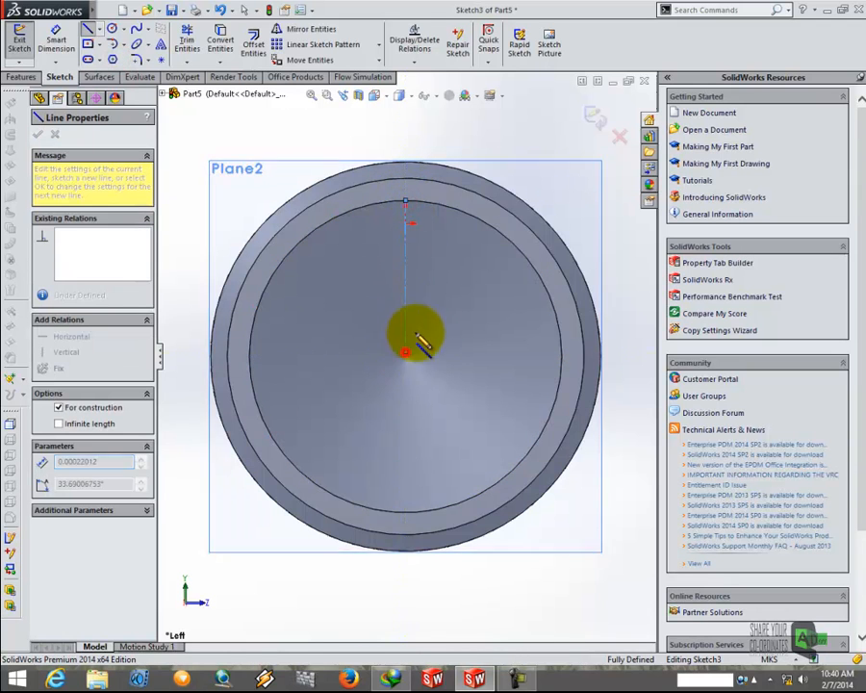
{"action": "key", "text": "Escape"}
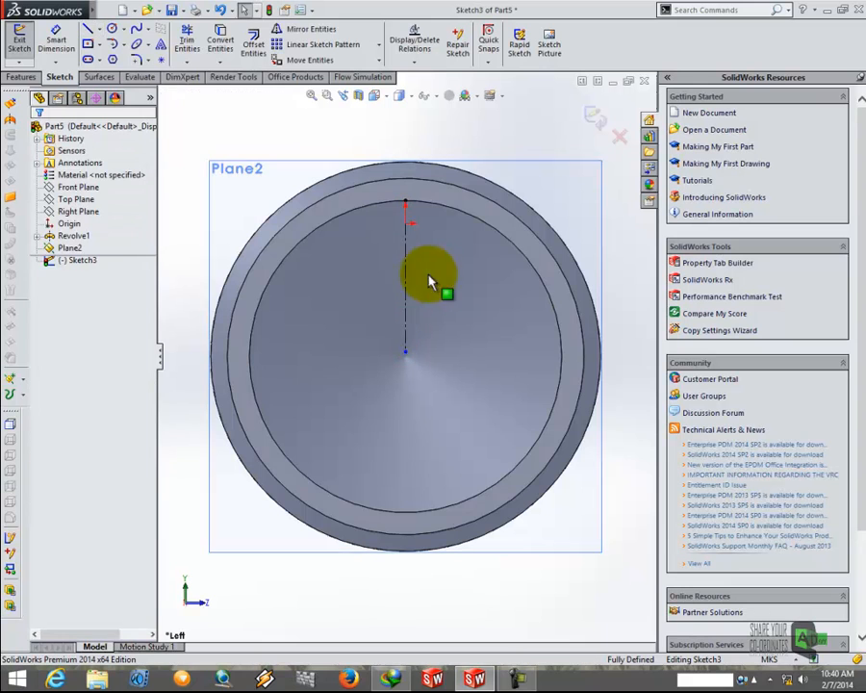
Sketch a three-point spline from the inner circular edge, just left of the centerline, curving down to end on the centerline.
{"action": "left_click", "coordinate": [137, 30]}
{"action": "left_click", "coordinate": [362, 206]}
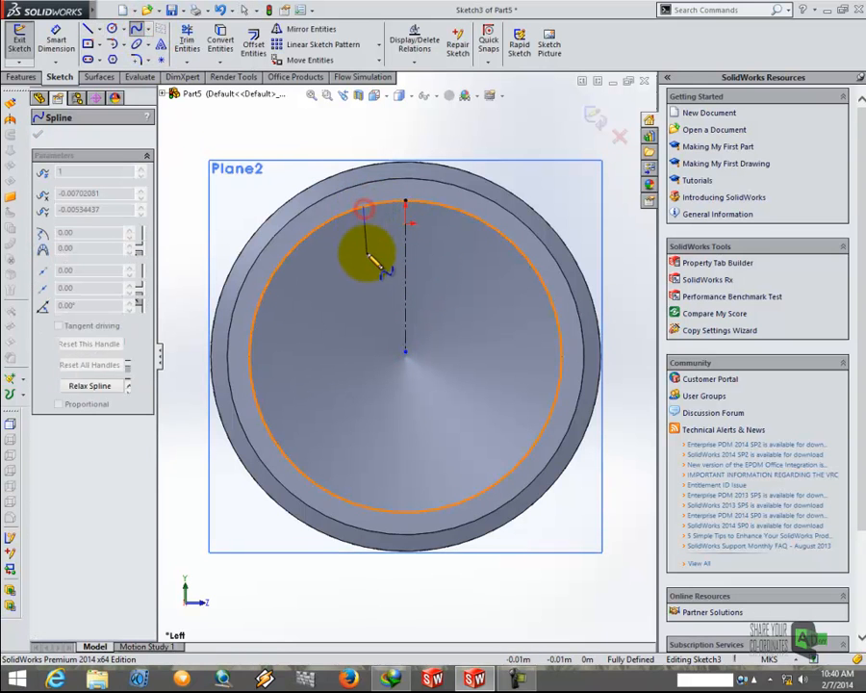
{"action": "left_click", "coordinate": [369, 261]}
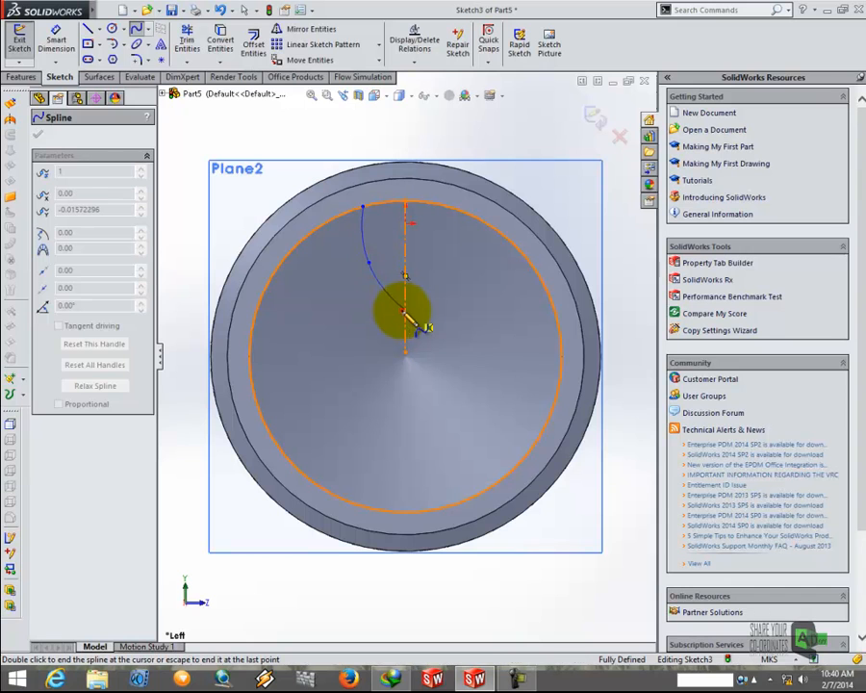
{"action": "key", "text": "Escape"}
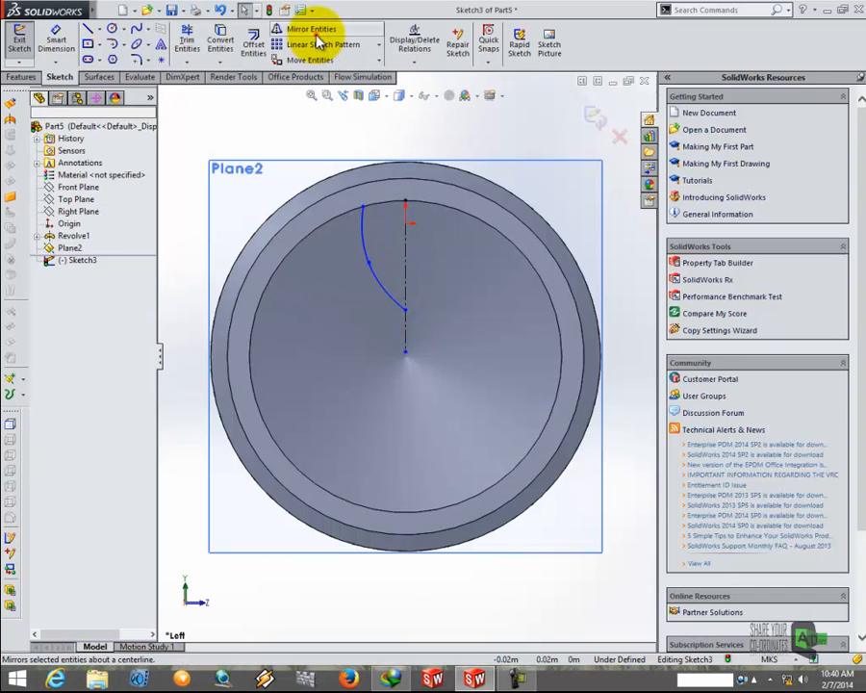
Mirror the spline about the vertical centerline, keeping the original.
{"action": "left_click", "coordinate": [310, 29]}
{"action": "left_click", "coordinate": [376, 277]}
{"action": "left_click", "coordinate": [125, 308]}
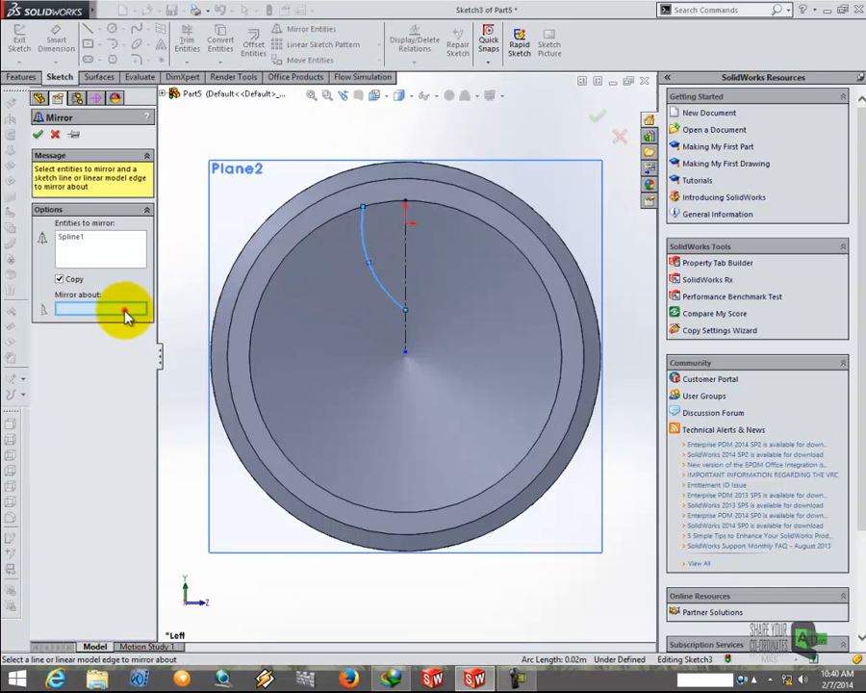
{"action": "left_click", "coordinate": [406, 270]}
{"action": "key", "text": "Return"}
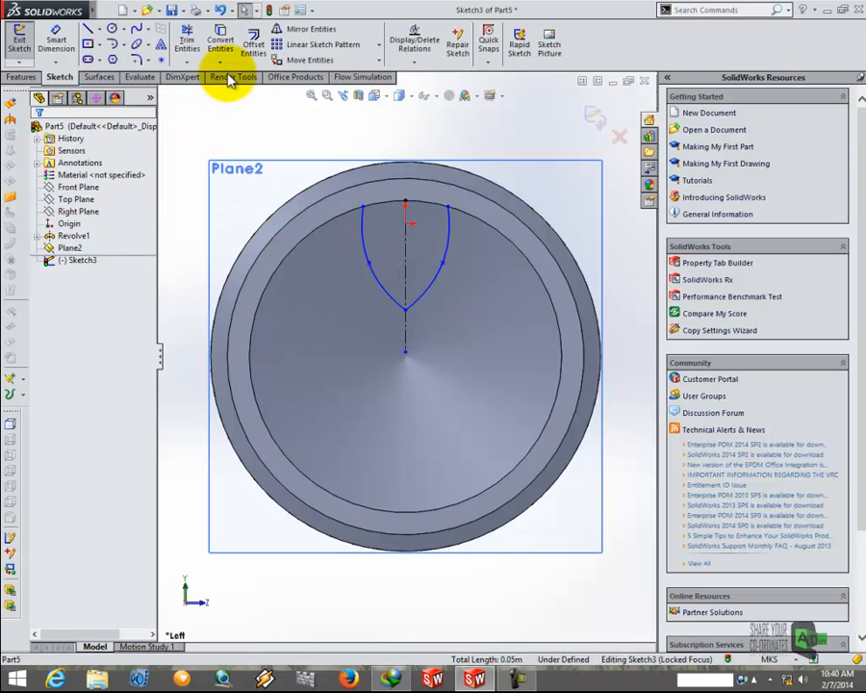
Convert the inner circular edge into the sketch and trim it to the arc between the two splines' upper ends.
{"action": "left_click", "coordinate": [349, 221]}
{"action": "left_click", "coordinate": [220, 43]}
{"action": "left_click", "coordinate": [189, 39]}
{"action": "mouse_move", "coordinate": [271, 186]}
{"action": "left_mouse_down"}
{"action": "mouse_move", "coordinate": [325, 318]}
{"action": "mouse_move", "coordinate": [388, 373]}
{"action": "mouse_move", "coordinate": [402, 372]}
{"action": "left_mouse_up"}
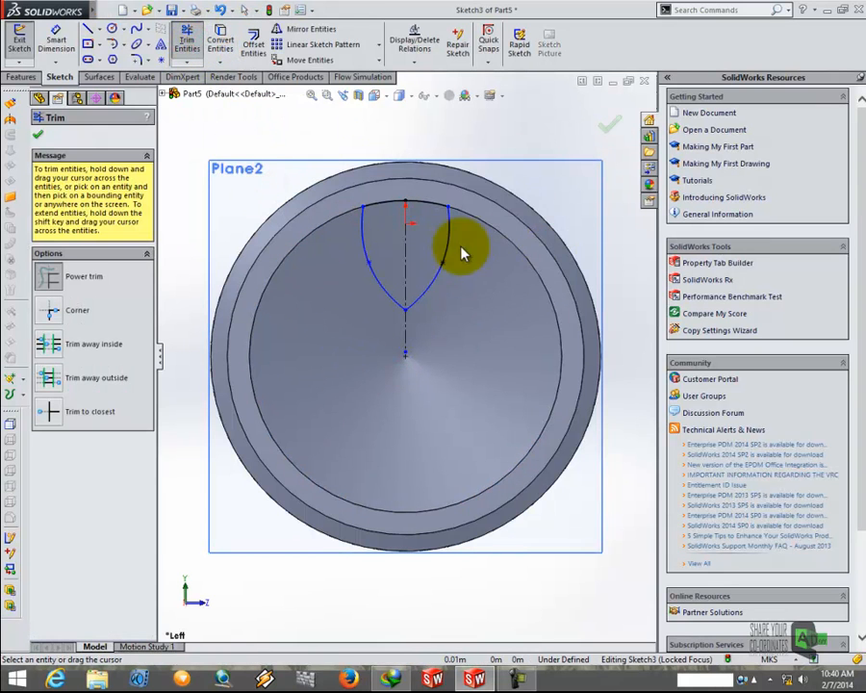
Cut the petal-shaped sketch through the wheel's conical face with a blind Extruded Cut 0.056 m deep.
{"action": "left_click", "coordinate": [21, 77]}
{"action": "left_click", "coordinate": [203, 39]}
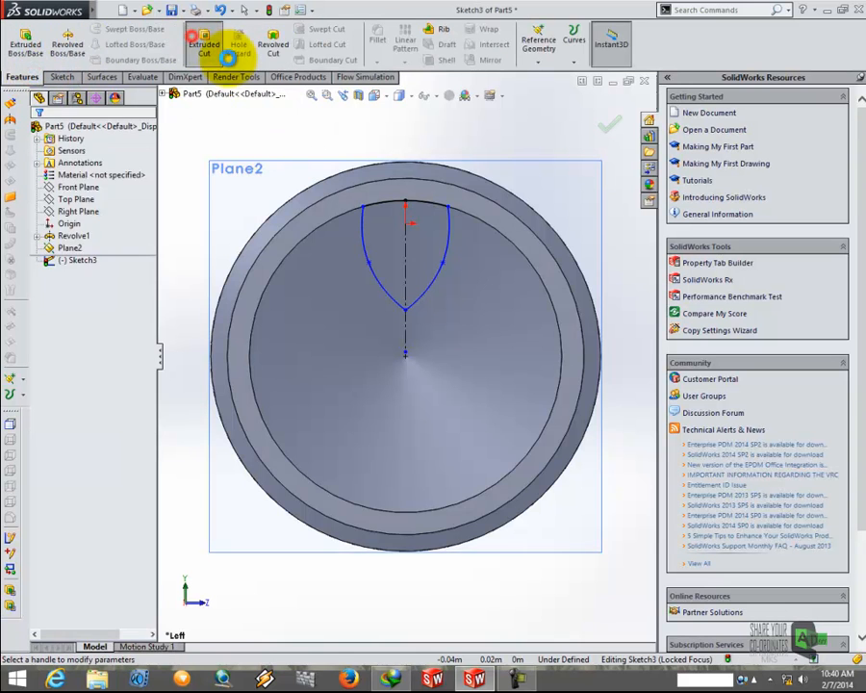
{"action": "left_click", "coordinate": [526, 266]}
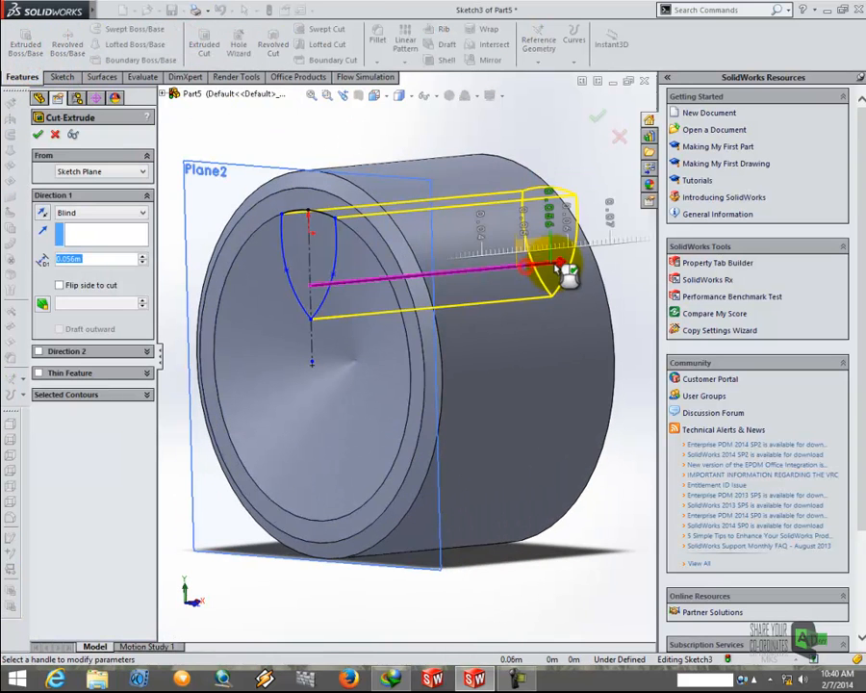
{"action": "right_click", "coordinate": [555, 261]}
{"action": "middle_click_drag", "start_coordinate": [449, 270], "coordinate": [396, 257]}
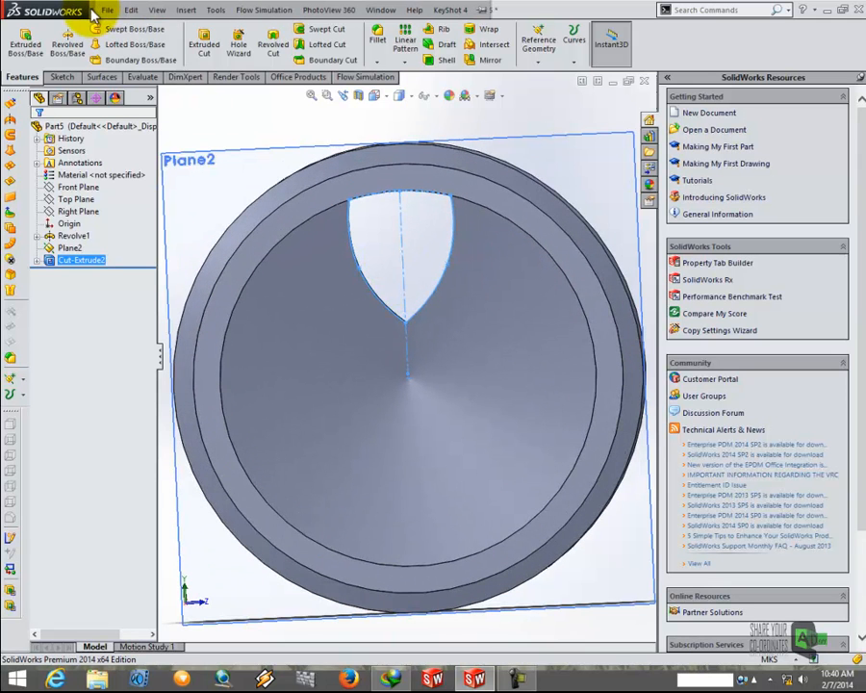
Turn on the display of temporary axes.
{"action": "left_click", "coordinate": [102, 10]}
{"action": "left_click", "coordinate": [155, 10]}
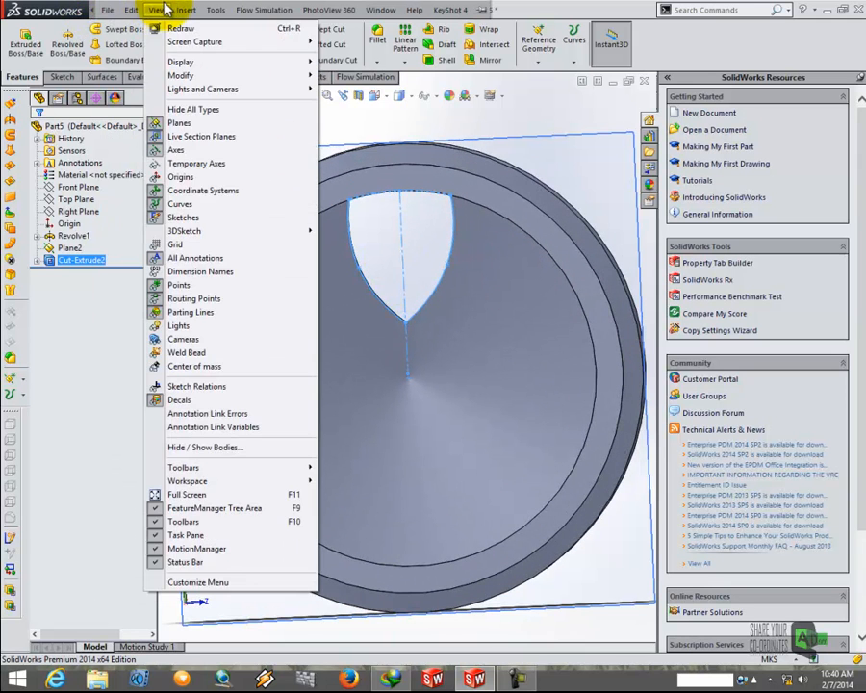
{"action": "left_click", "coordinate": [202, 179]}
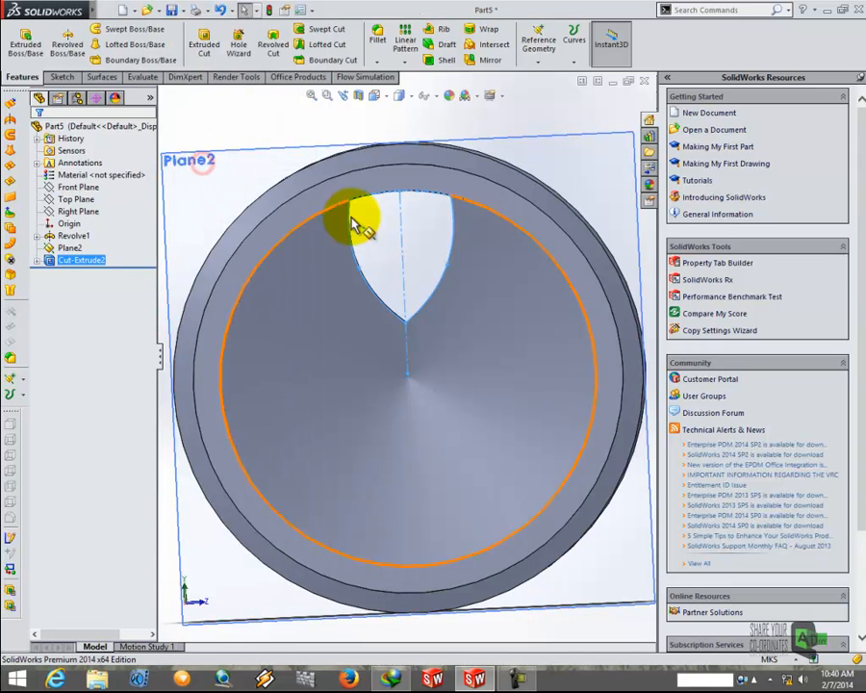
Pattern the petal cut circularly about the wheel's central temporary axis, with 4 equally spaced instances over 360 degrees.
{"action": "scroll", "coordinate": [410, 289], "scroll_direction": "up", "scroll_amount": 3}
{"action": "middle_click_drag", "start_coordinate": [410, 290], "coordinate": [389, 318]}
{"action": "left_click", "coordinate": [406, 56]}
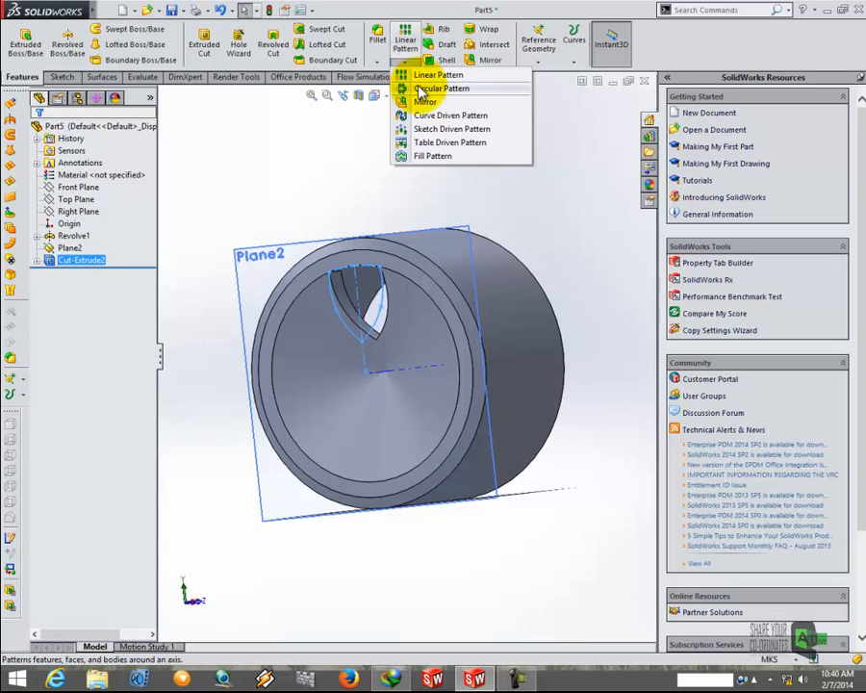
{"action": "left_click", "coordinate": [424, 88]}
{"action": "scroll", "coordinate": [416, 406], "scroll_direction": "down", "scroll_amount": 5}
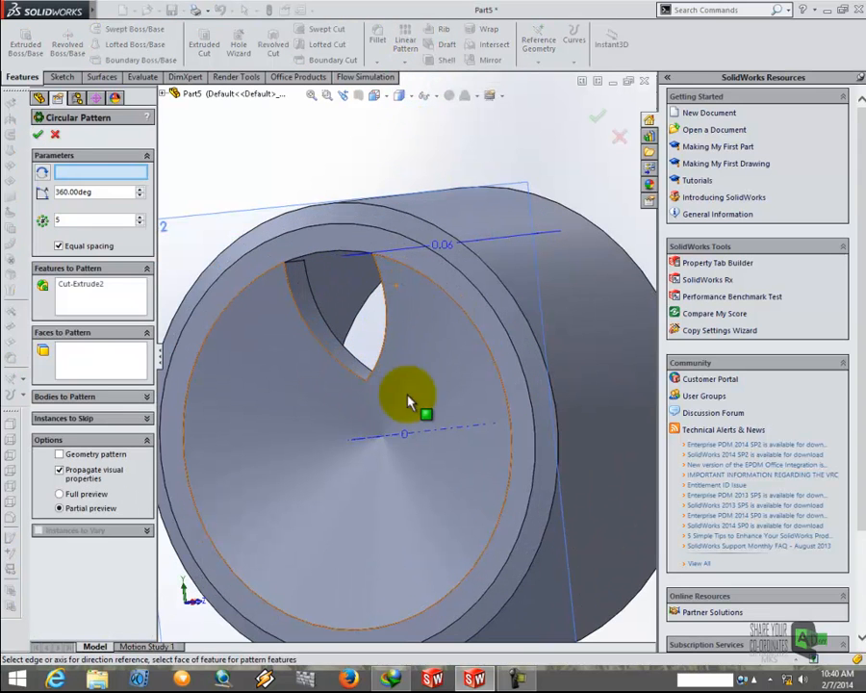
{"action": "left_click", "coordinate": [450, 436]}
{"action": "middle_click_drag", "start_coordinate": [416, 415], "coordinate": [443, 412]}
{"action": "scroll", "coordinate": [351, 344], "scroll_direction": "up", "scroll_amount": 3}
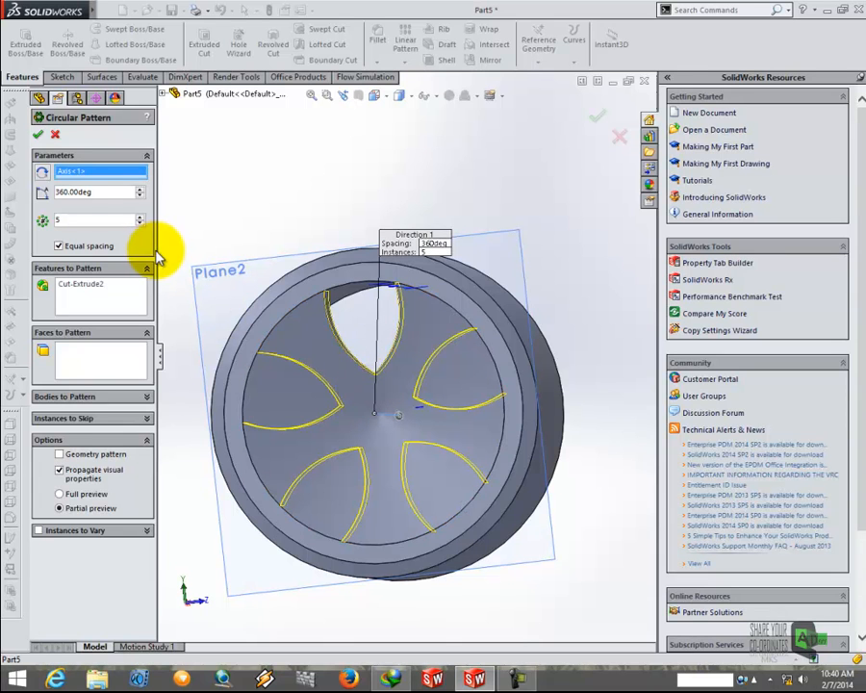
{"action": "left_click", "coordinate": [140, 224]}
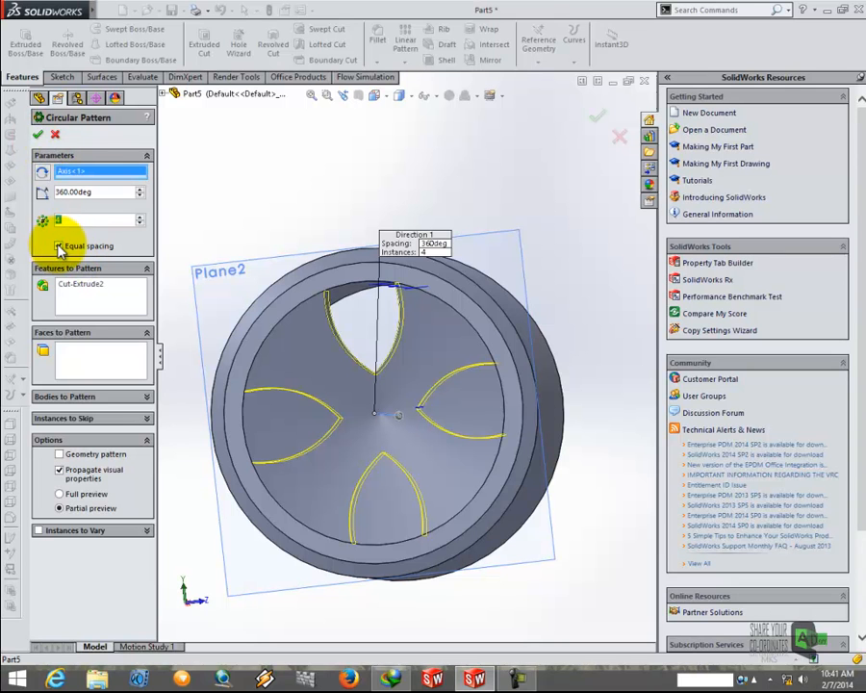
{"action": "left_click", "coordinate": [39, 133]}
Start a new sketch on Plane2 at the wheel's front and face it in the Left view.
{"action": "middle_click_drag", "start_coordinate": [322, 309], "coordinate": [337, 385]}
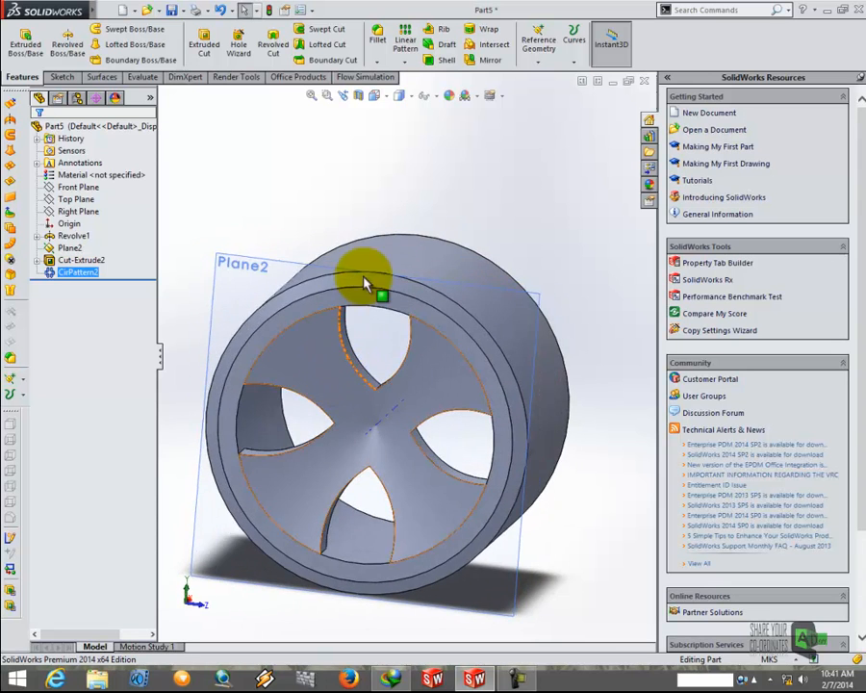
{"action": "middle_click_drag", "start_coordinate": [358, 296], "coordinate": [343, 344]}
{"action": "scroll", "coordinate": [364, 385], "scroll_direction": "up", "scroll_amount": 4}
{"action": "scroll", "coordinate": [367, 391], "scroll_direction": "down", "scroll_amount": 2}
{"action": "middle_click_drag", "start_coordinate": [367, 385], "coordinate": [307, 377]}
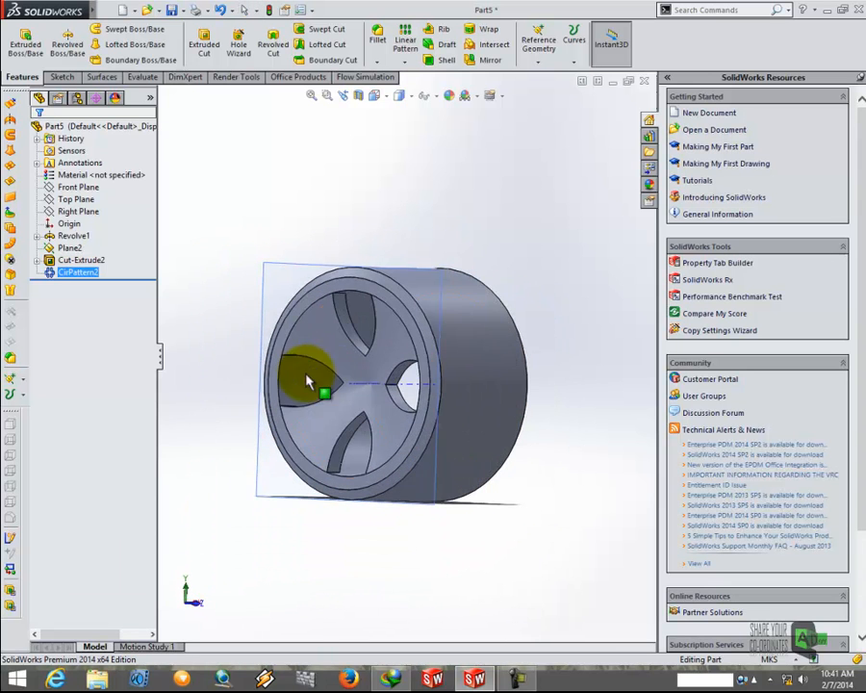
{"action": "left_click", "coordinate": [282, 281]}
{"action": "left_click", "coordinate": [330, 225]}
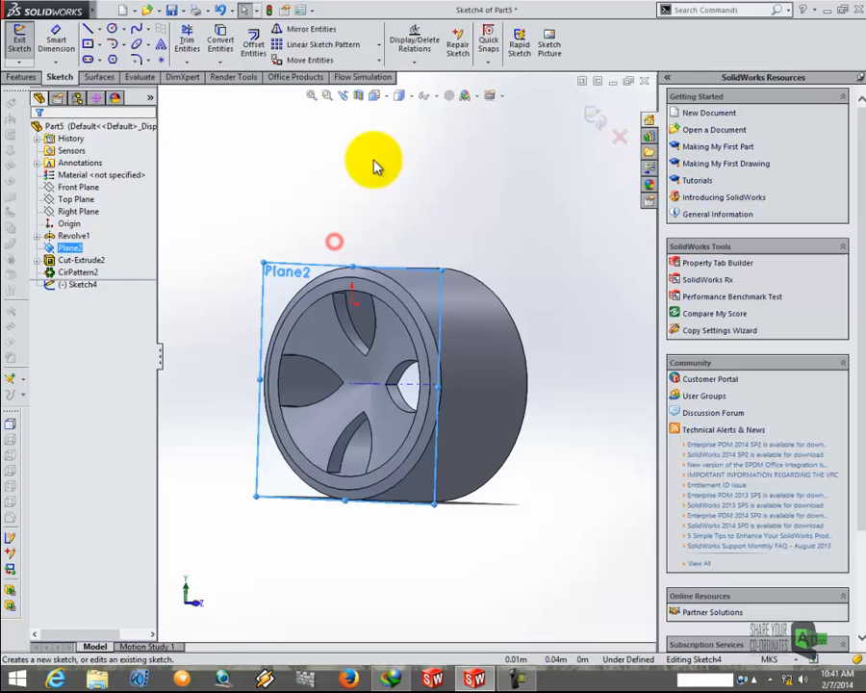
{"action": "left_click", "coordinate": [384, 94]}
{"action": "left_click", "coordinate": [259, 244]}
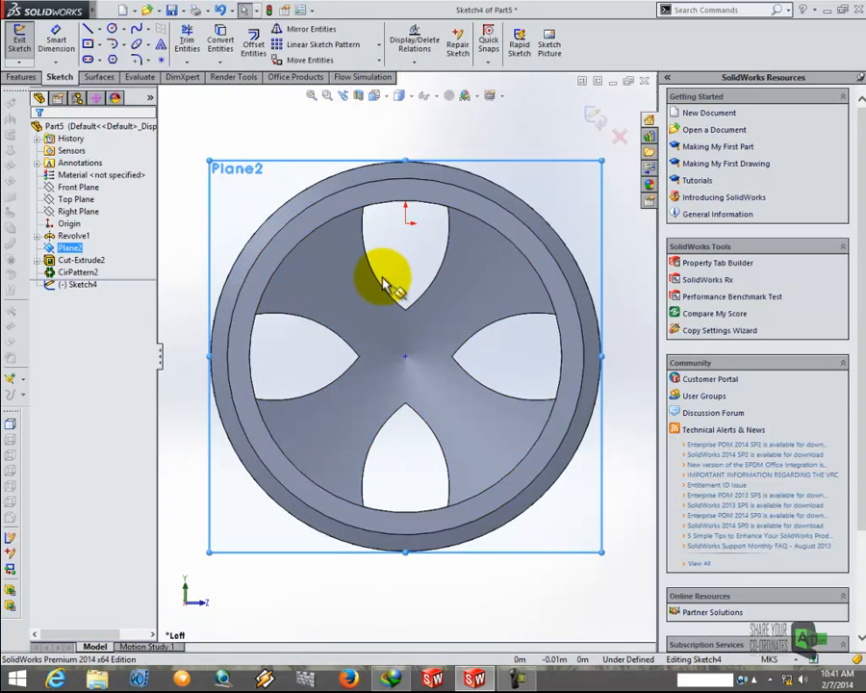
Convert the upper-left spoke's three edges into the sketch: the top petal's left edge, the rim arc and the left petal's upper edge.
{"action": "left_click", "coordinate": [220, 40]}
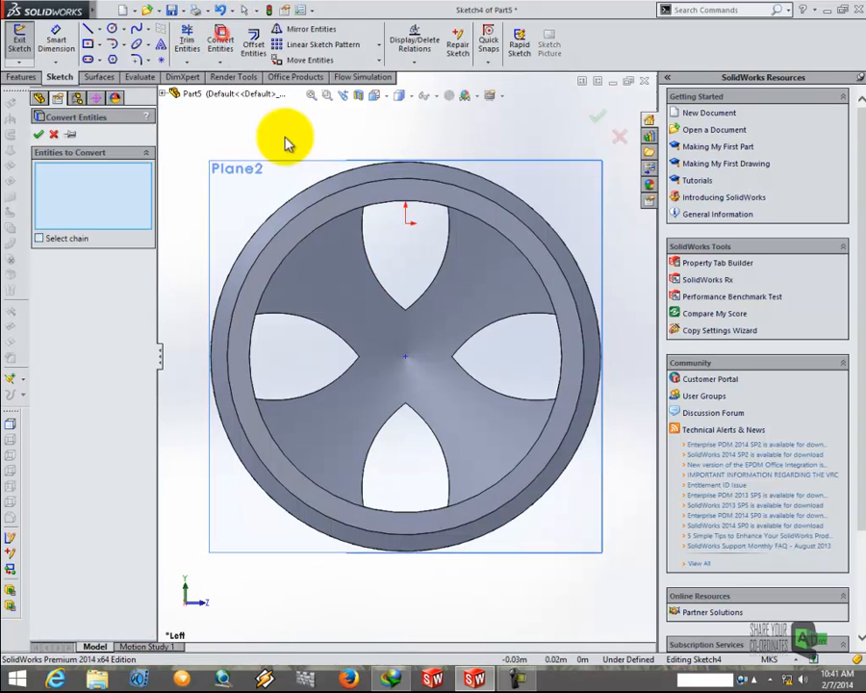
{"action": "left_click", "coordinate": [369, 252]}
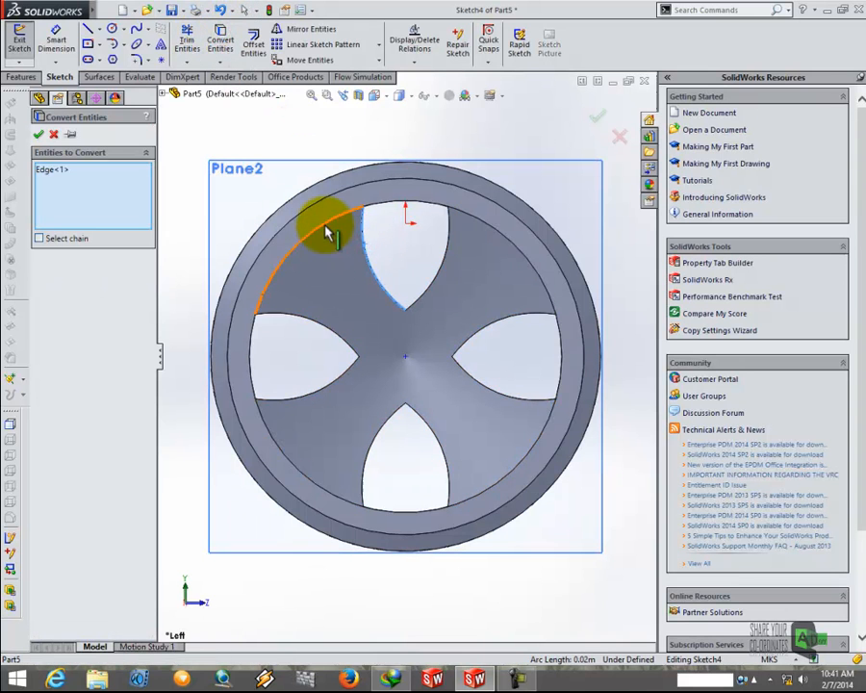
{"action": "left_click", "coordinate": [324, 223]}
{"action": "left_click", "coordinate": [310, 319]}
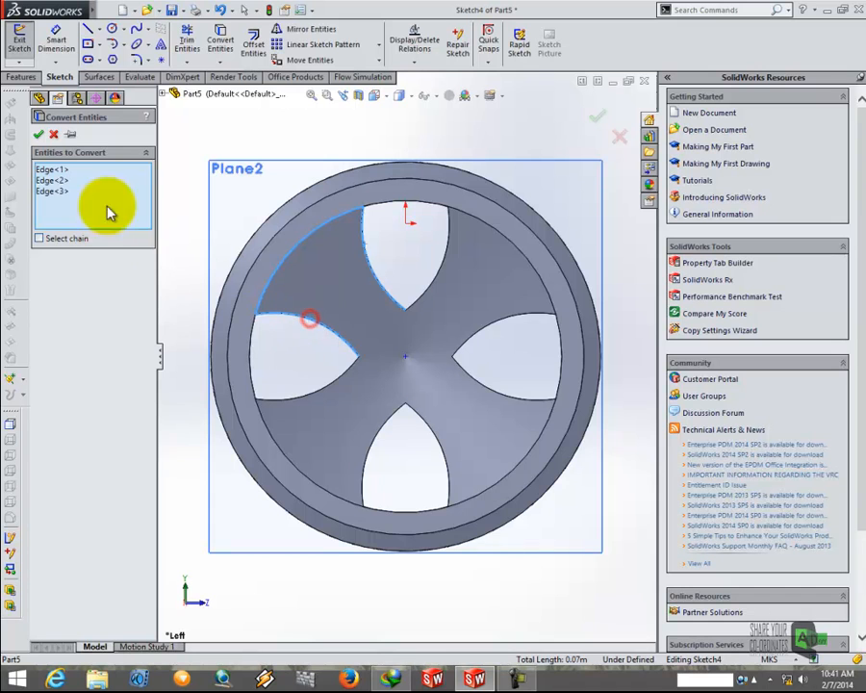
{"action": "left_click", "coordinate": [39, 136]}
Offset the converted chain of edges 0.003 m inward onto the spoke, using the reversed direction.
{"action": "scroll", "coordinate": [286, 371], "scroll_direction": "down", "scroll_amount": 3}
{"action": "scroll", "coordinate": [324, 311], "scroll_direction": "up", "scroll_amount": 3}
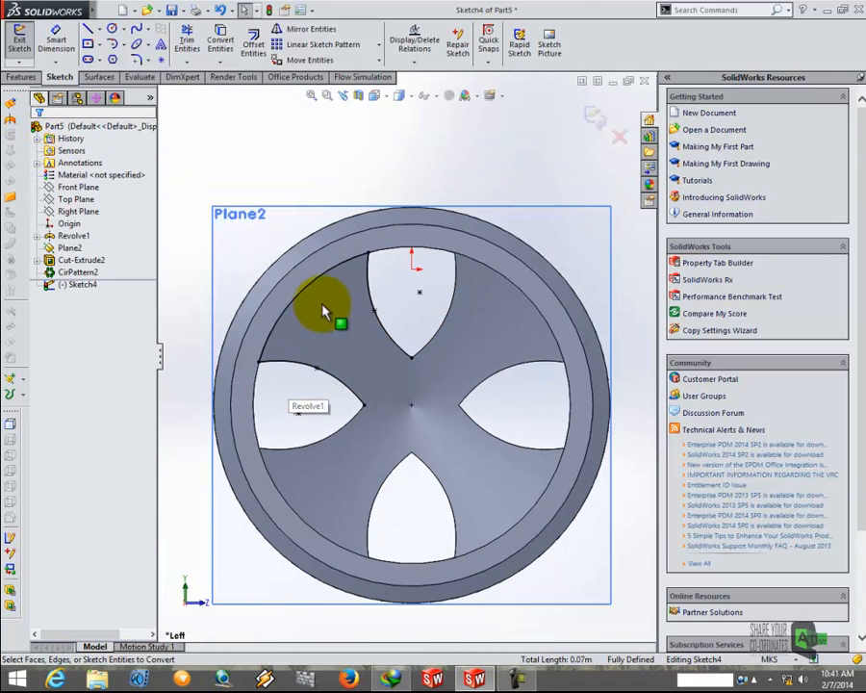
{"action": "left_click", "coordinate": [251, 42]}
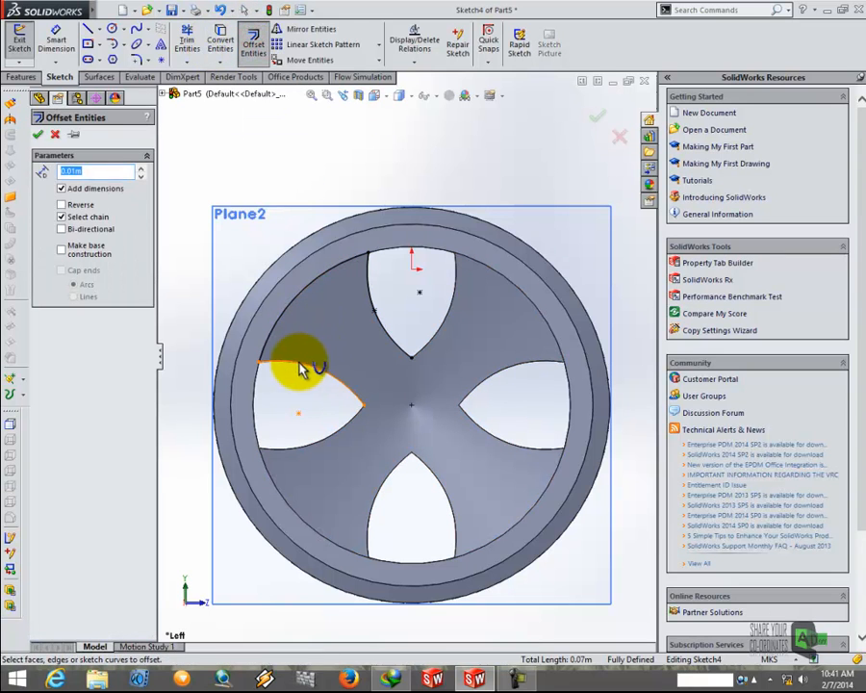
{"action": "left_click", "coordinate": [301, 368]}
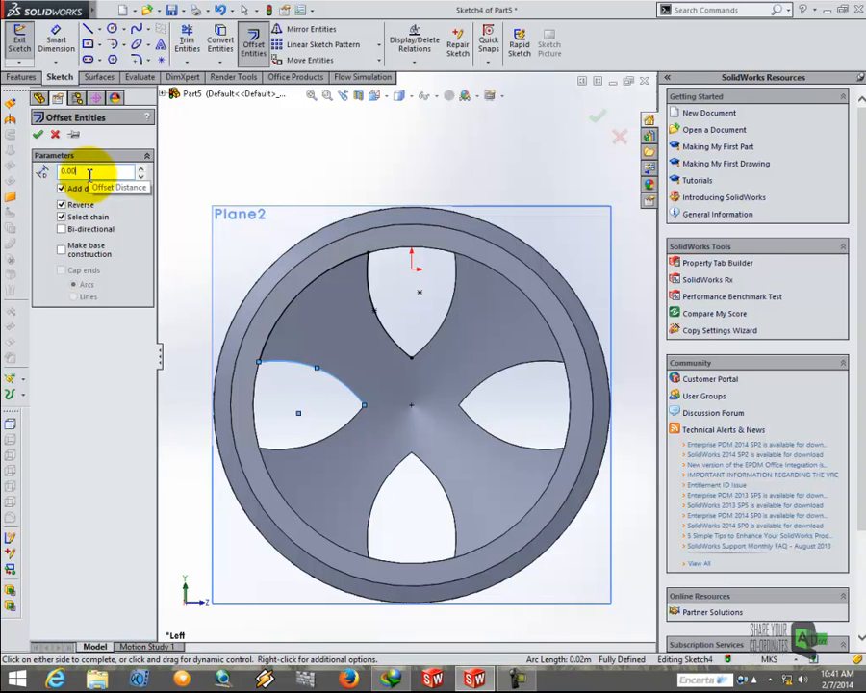
{"action": "type", "text": "3m"}
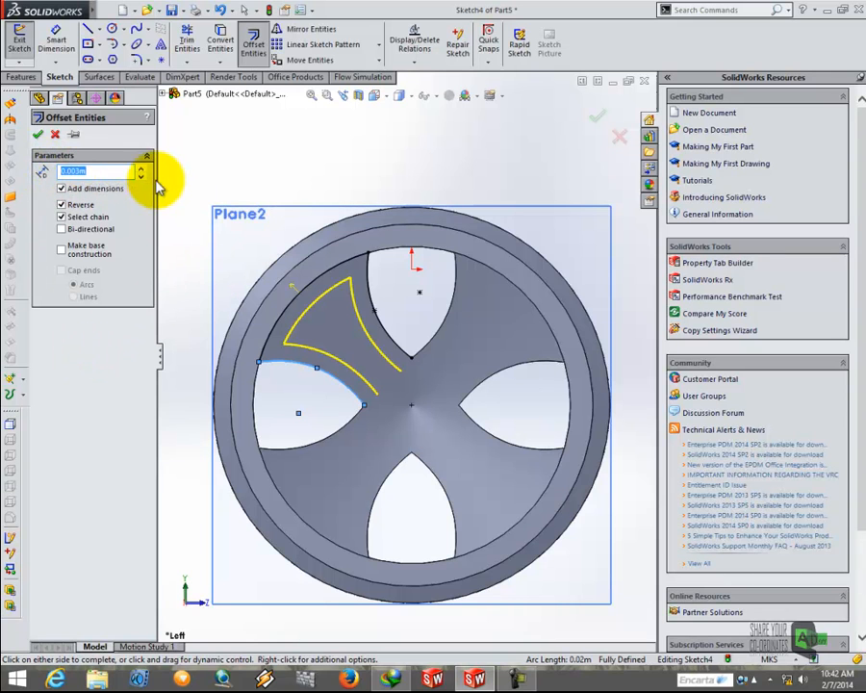
{"action": "left_click", "coordinate": [37, 137]}
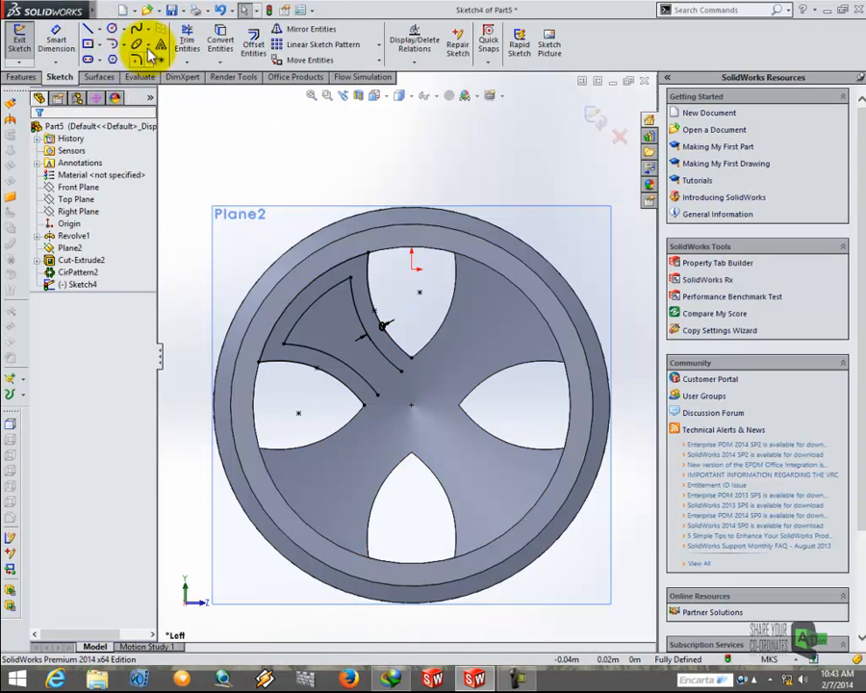
Sketch a circle of about 0.006 m radius centered on the wheel, reaching the offset curves' inner ends.
{"action": "left_click", "coordinate": [112, 28]}
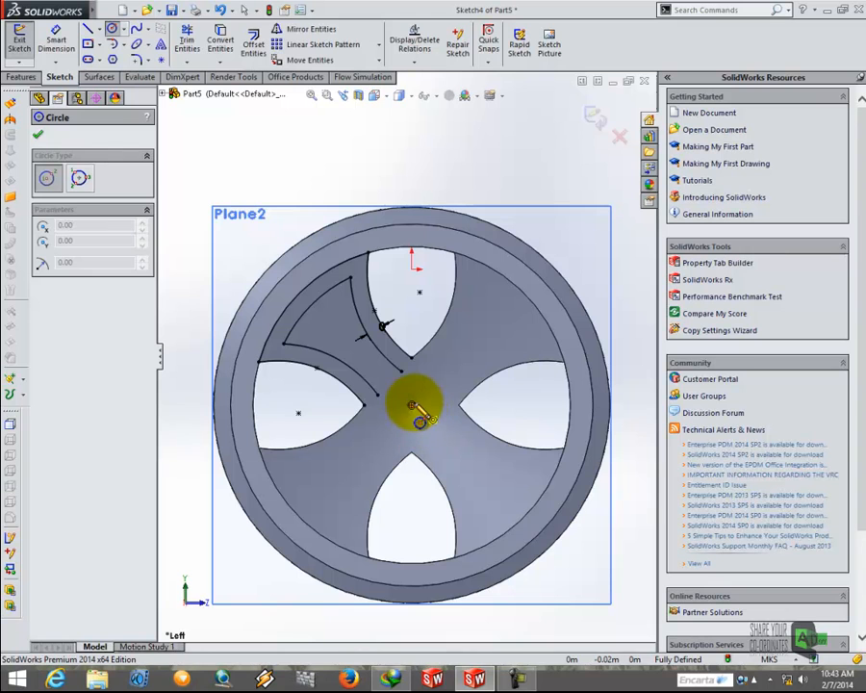
{"action": "left_click", "coordinate": [412, 404]}
{"action": "left_click", "coordinate": [412, 371]}
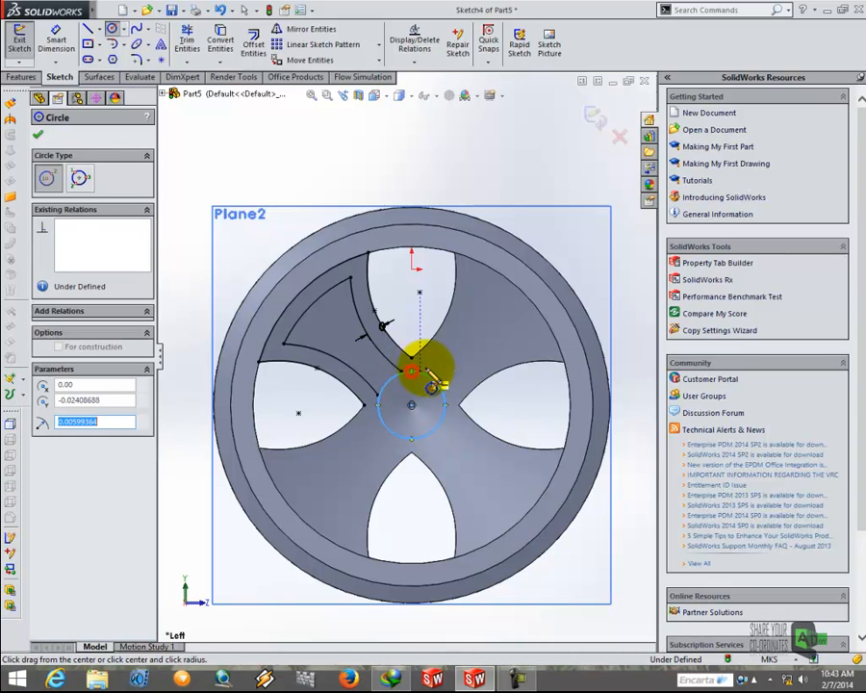
Offset the center circle outward by 0.003 m.
{"action": "left_click", "coordinate": [252, 43]}
{"action": "scroll", "coordinate": [394, 395], "scroll_direction": "down", "scroll_amount": 3}
{"action": "scroll", "coordinate": [395, 394], "scroll_direction": "down", "scroll_amount": 2}
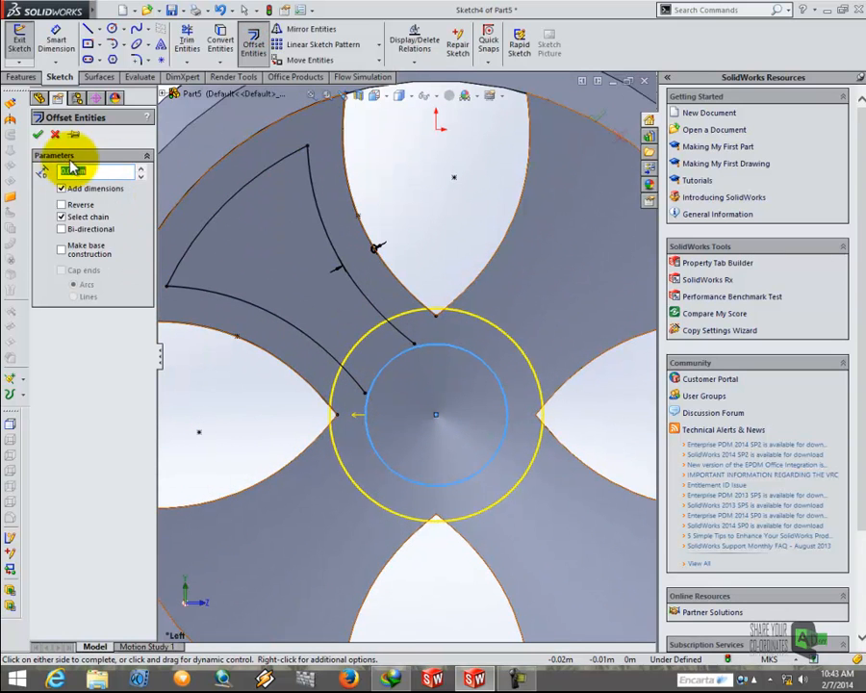
{"action": "left_click", "coordinate": [38, 137]}
{"action": "scroll", "coordinate": [429, 358], "scroll_direction": "up", "scroll_amount": 3}
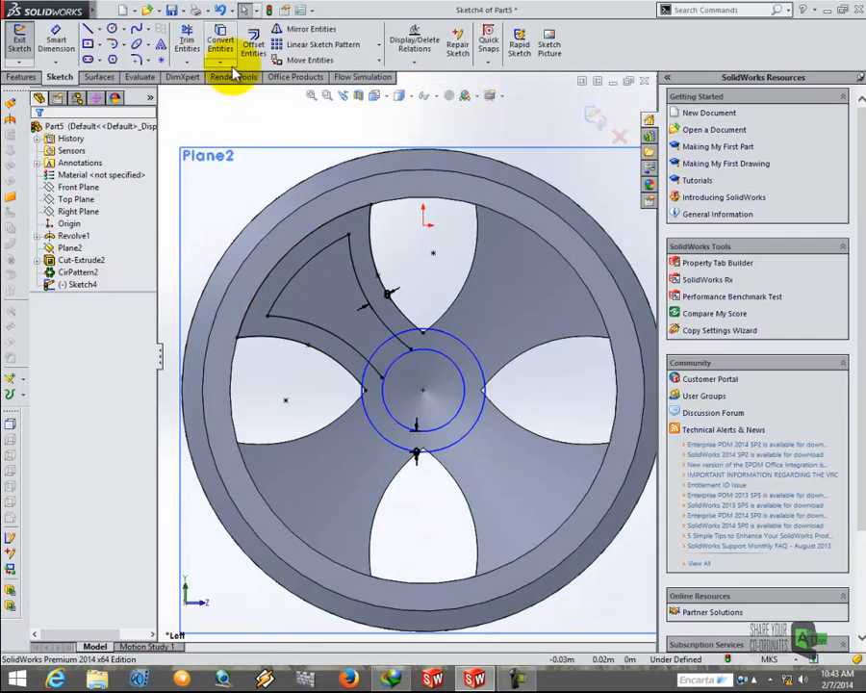
Trim away the inner circle and reduce the outer circle to the arc between the spoke's two offset curves.
{"action": "left_click", "coordinate": [186, 41]}
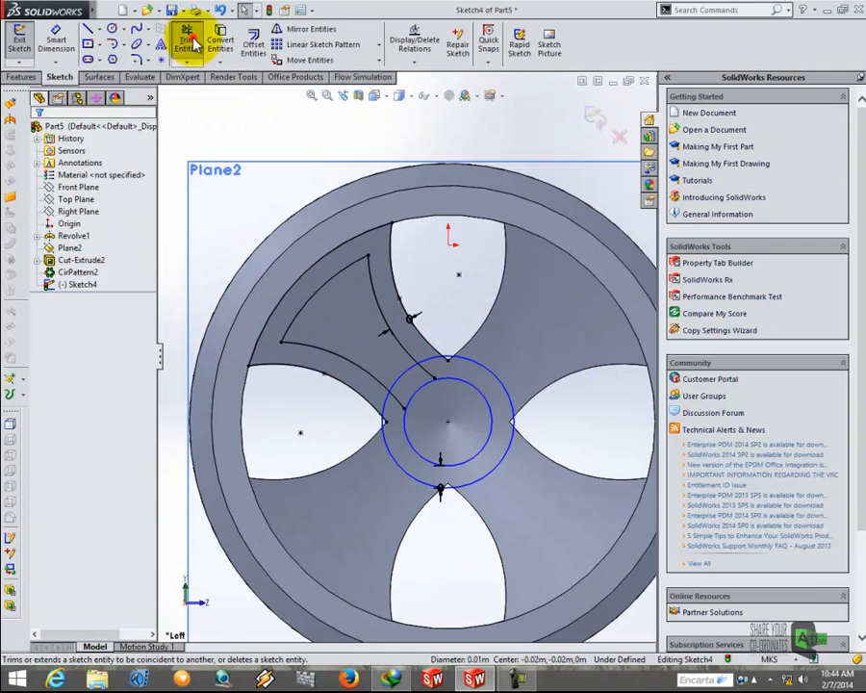
{"action": "left_click", "coordinate": [190, 40]}
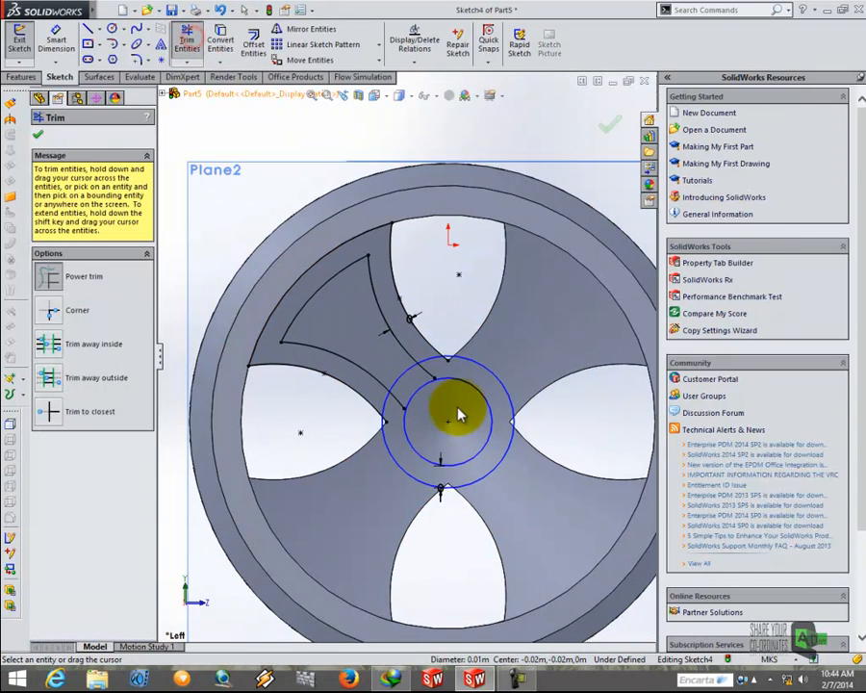
{"action": "scroll", "coordinate": [462, 409], "scroll_direction": "down", "scroll_amount": 3}
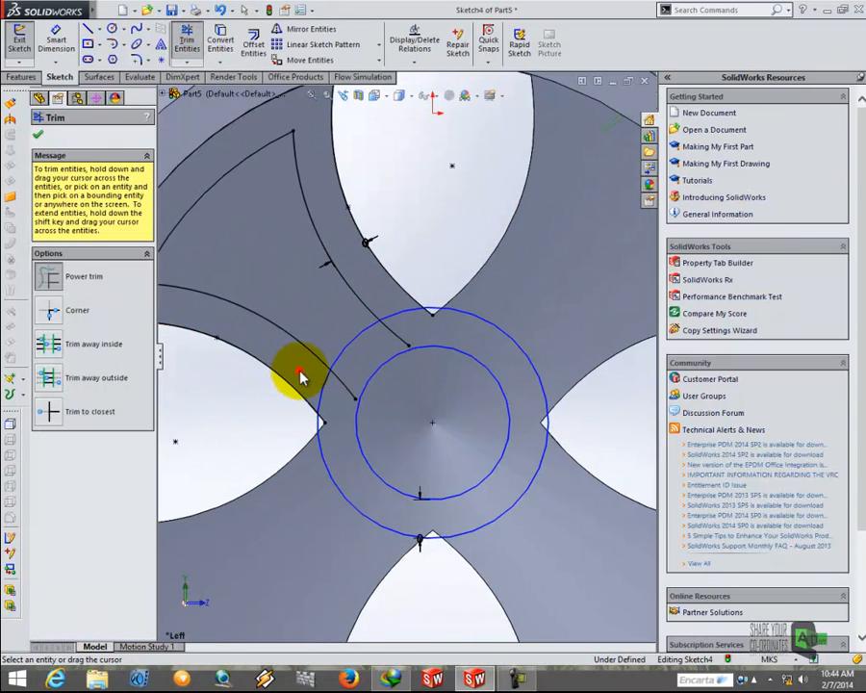
{"action": "mouse_move", "coordinate": [334, 420]}
{"action": "left_mouse_down"}
{"action": "mouse_move", "coordinate": [385, 434]}
{"action": "mouse_move", "coordinate": [473, 400]}
{"action": "mouse_move", "coordinate": [508, 367]}
{"action": "left_mouse_up"}
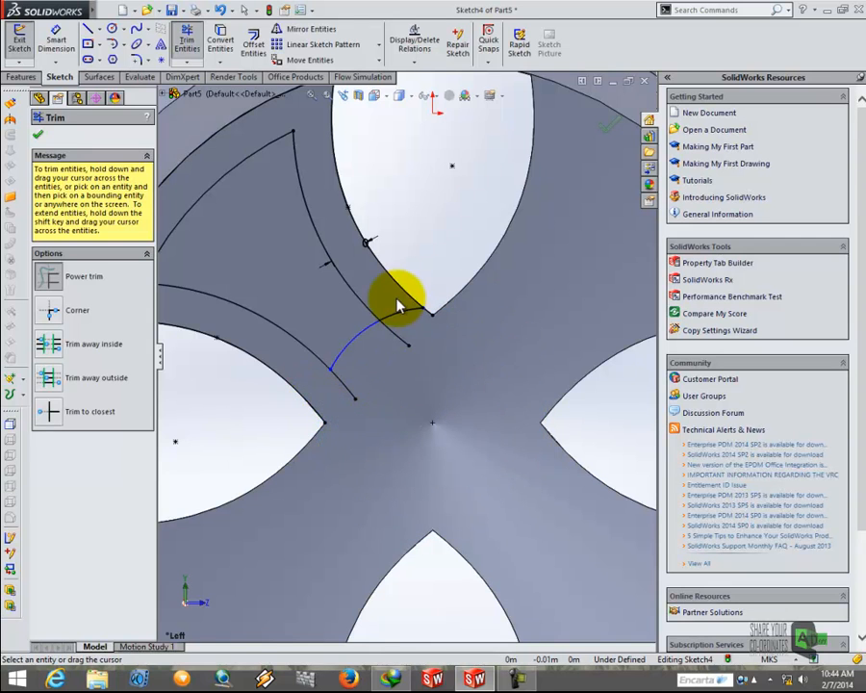
{"action": "scroll", "coordinate": [401, 306], "scroll_direction": "down", "scroll_amount": 2}
{"action": "mouse_move", "coordinate": [415, 349]}
{"action": "left_mouse_down"}
{"action": "mouse_move", "coordinate": [406, 325]}
{"action": "mouse_move", "coordinate": [396, 352]}
{"action": "left_mouse_up"}
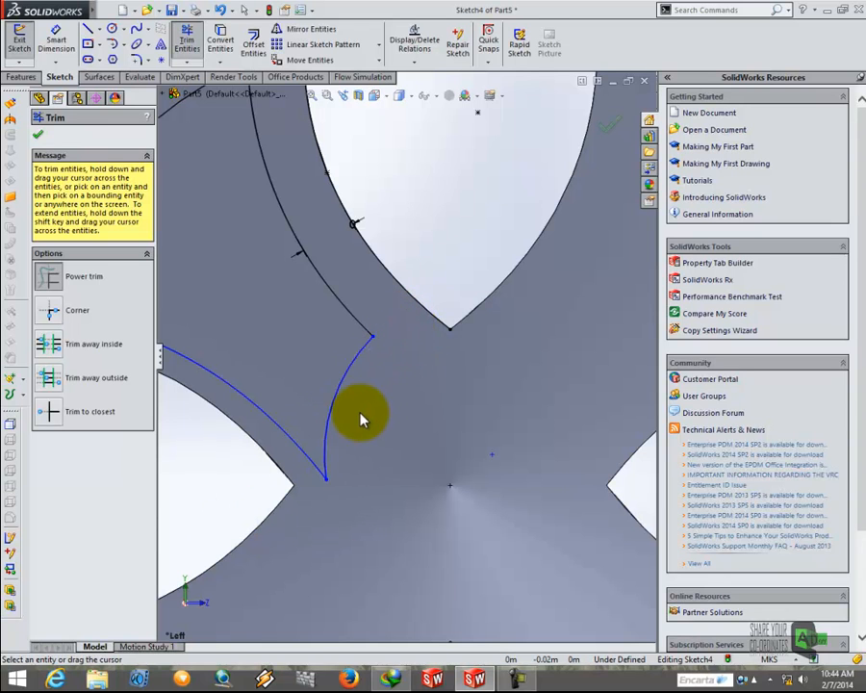
{"action": "key", "text": "ctrl+z"}
Trim the two offset curves' ends that extend past the short inner arc, closing the spoke profile.
{"action": "left_click", "coordinate": [188, 44]}
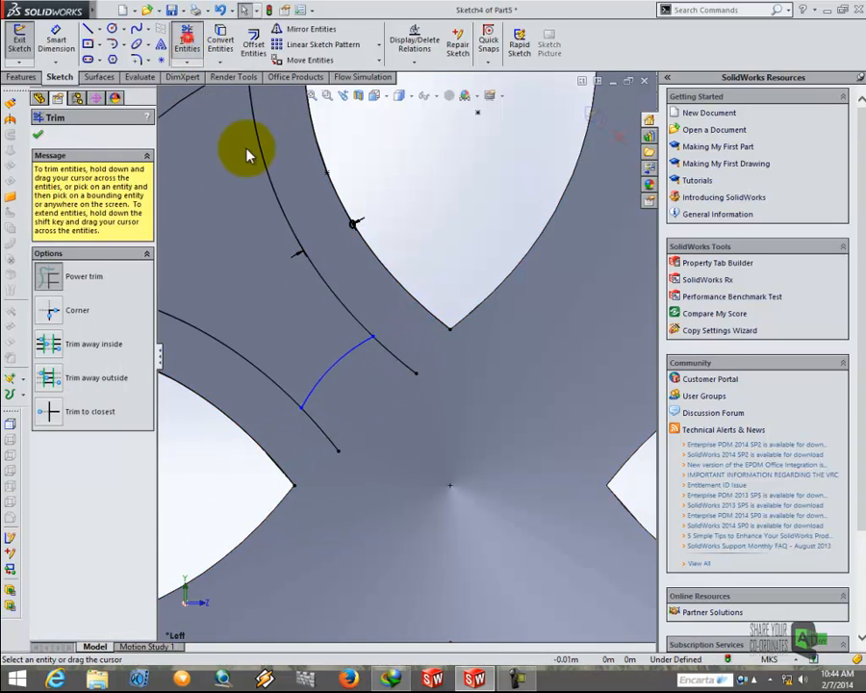
{"action": "scroll", "coordinate": [334, 428], "scroll_direction": "up", "scroll_amount": 5}
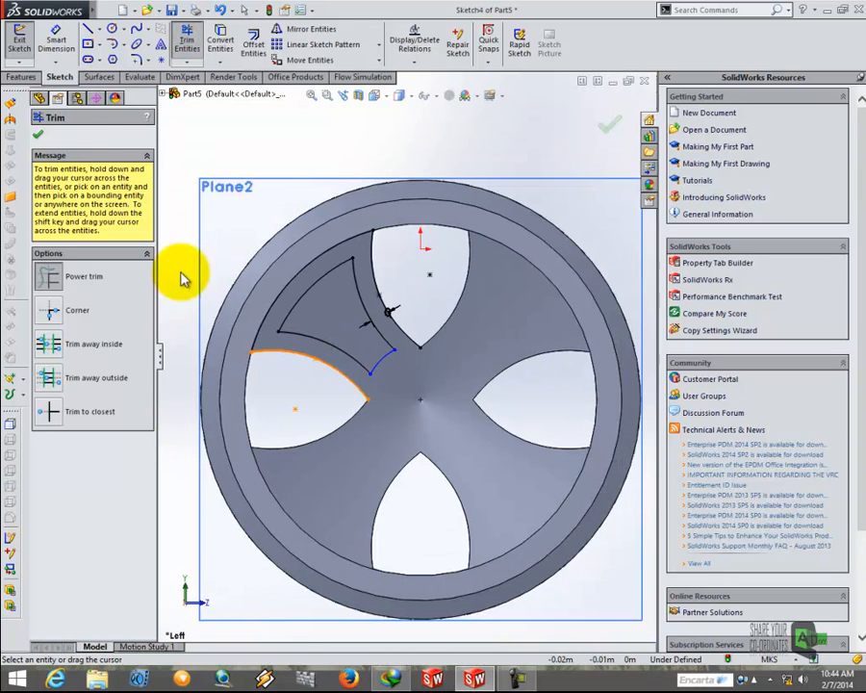
{"action": "left_click", "coordinate": [40, 135]}
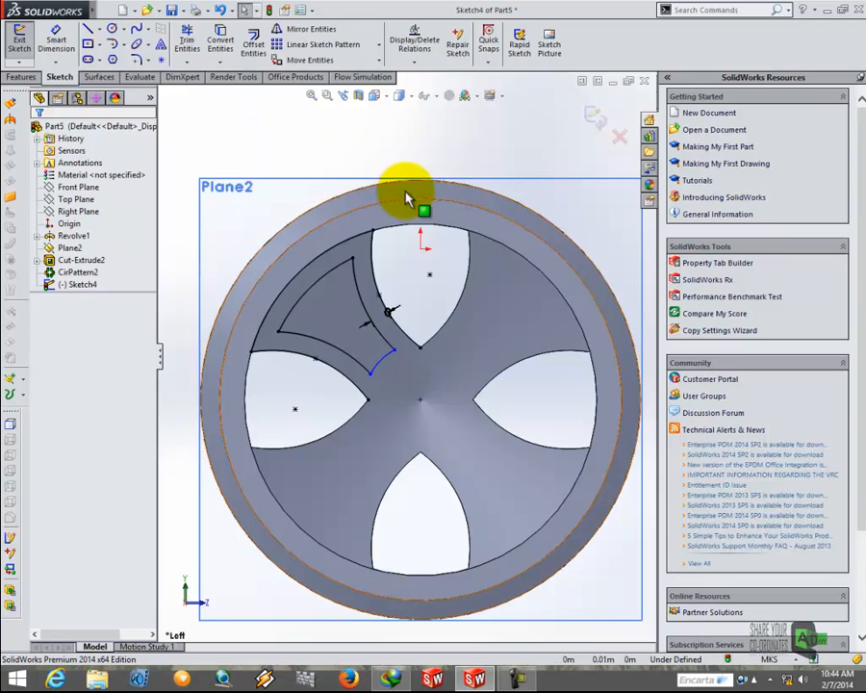
{"action": "left_click", "coordinate": [150, 59]}
{"action": "scroll", "coordinate": [309, 304], "scroll_direction": "down", "scroll_amount": 5}
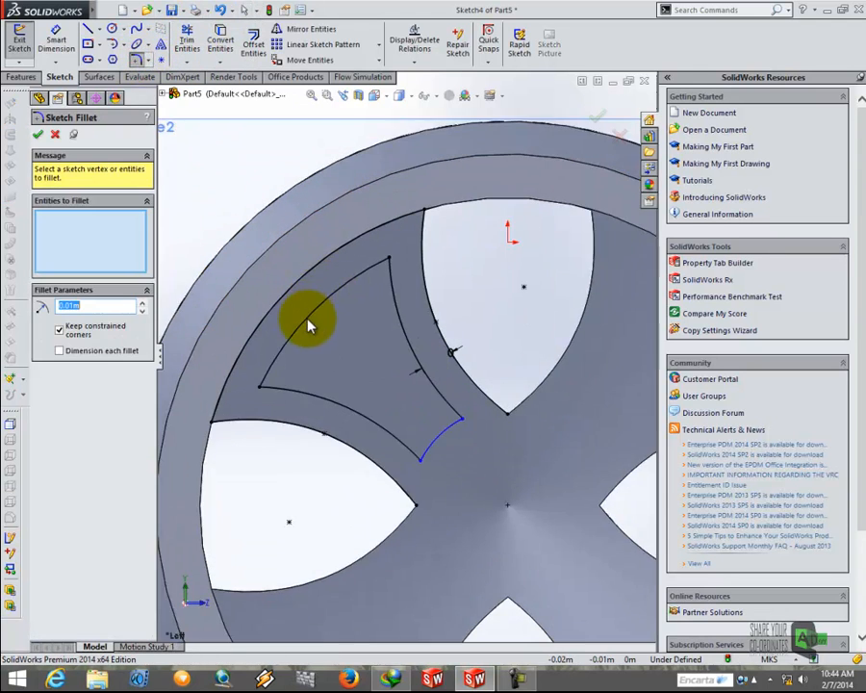
{"action": "left_click", "coordinate": [276, 393]}
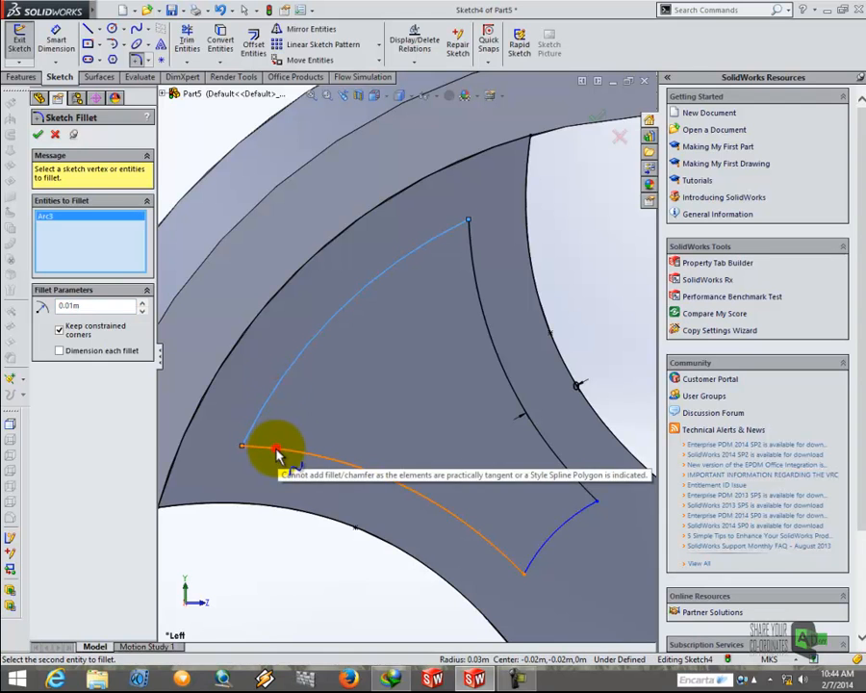
{"action": "left_click", "coordinate": [125, 306]}
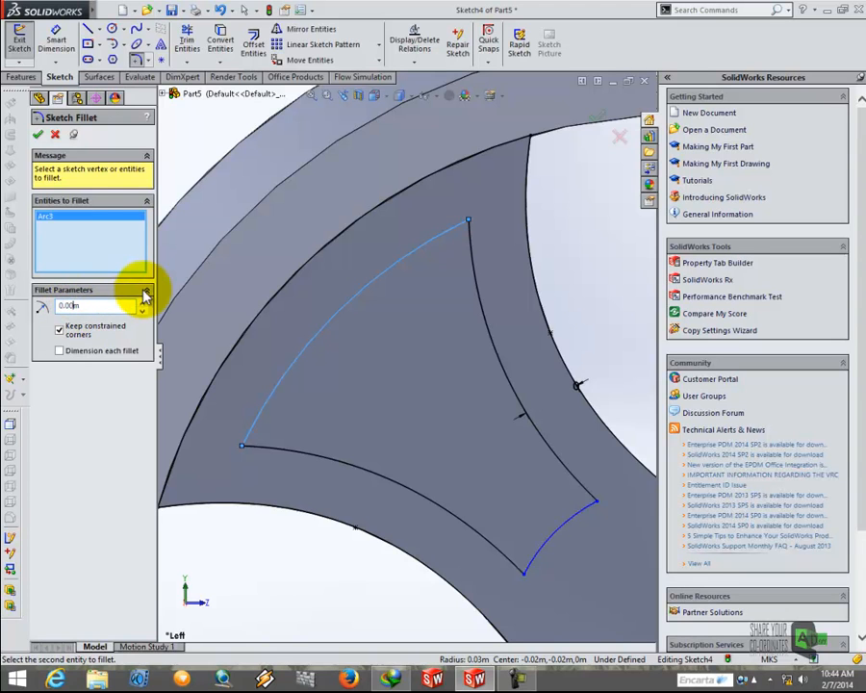
{"action": "type", "text": "4"}
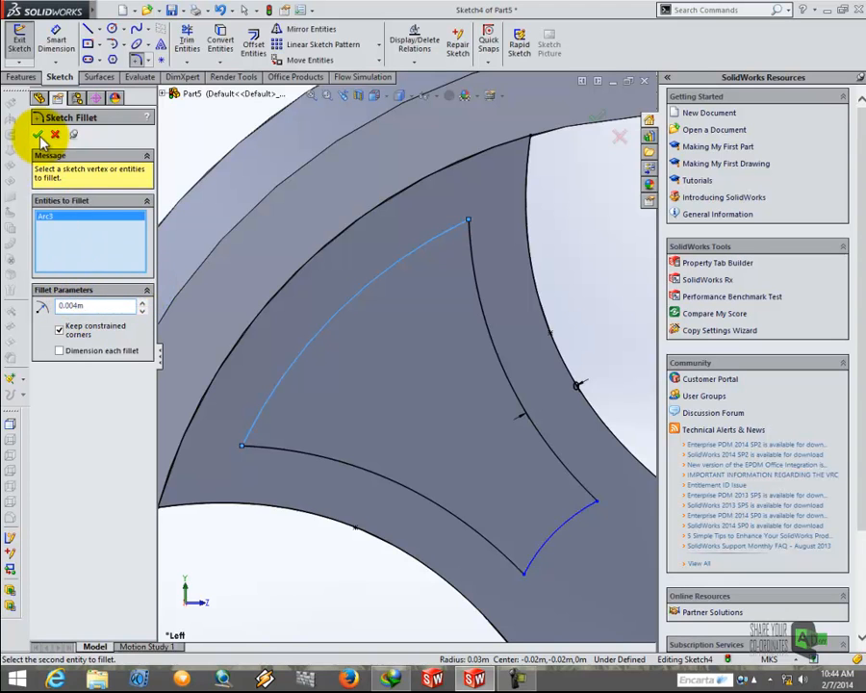
{"action": "left_click", "coordinate": [40, 135]}
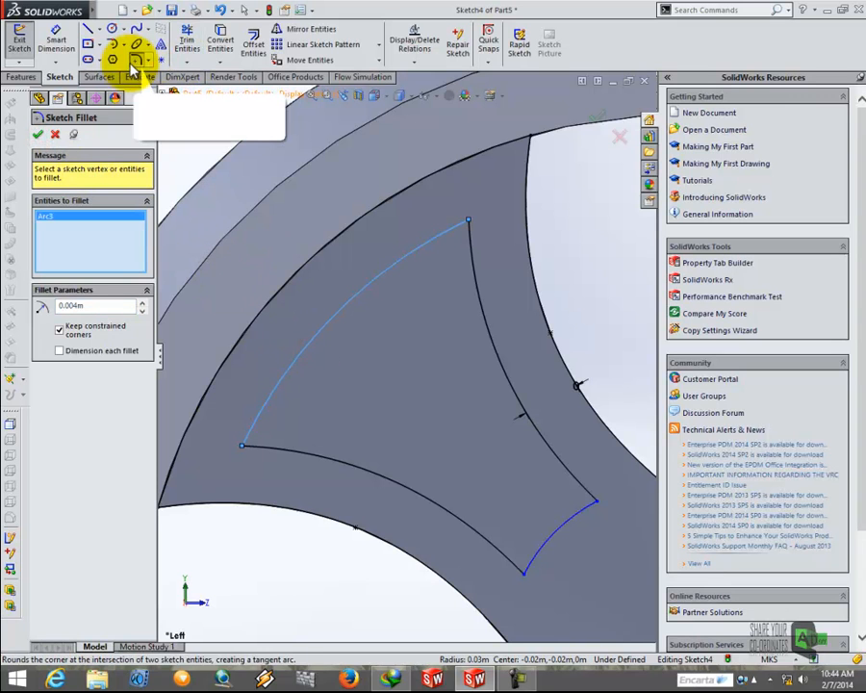
{"action": "left_click", "coordinate": [472, 253]}
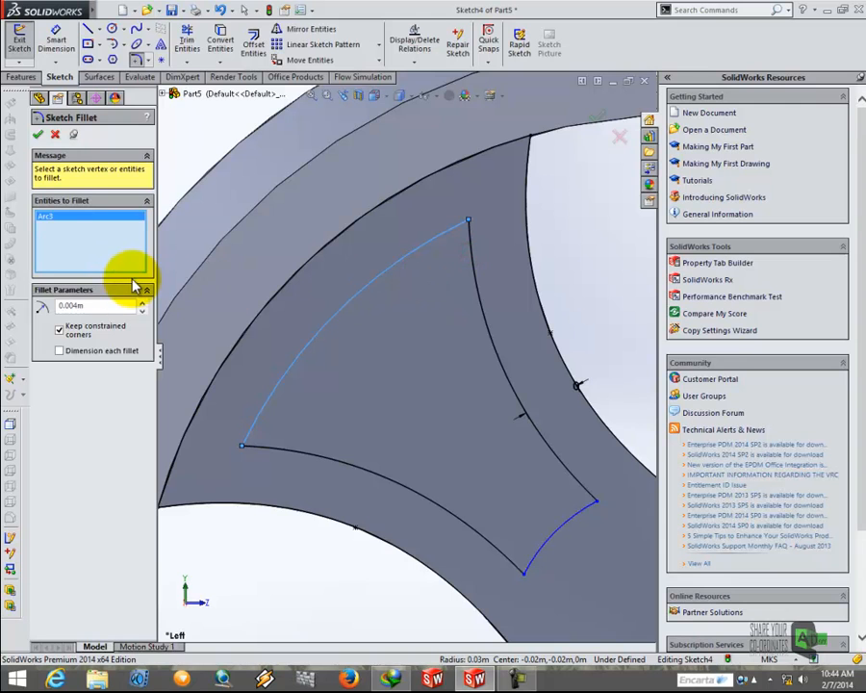
{"action": "key", "text": "Escape"}
{"action": "scroll", "coordinate": [160, 270], "scroll_direction": "up", "scroll_amount": 6}
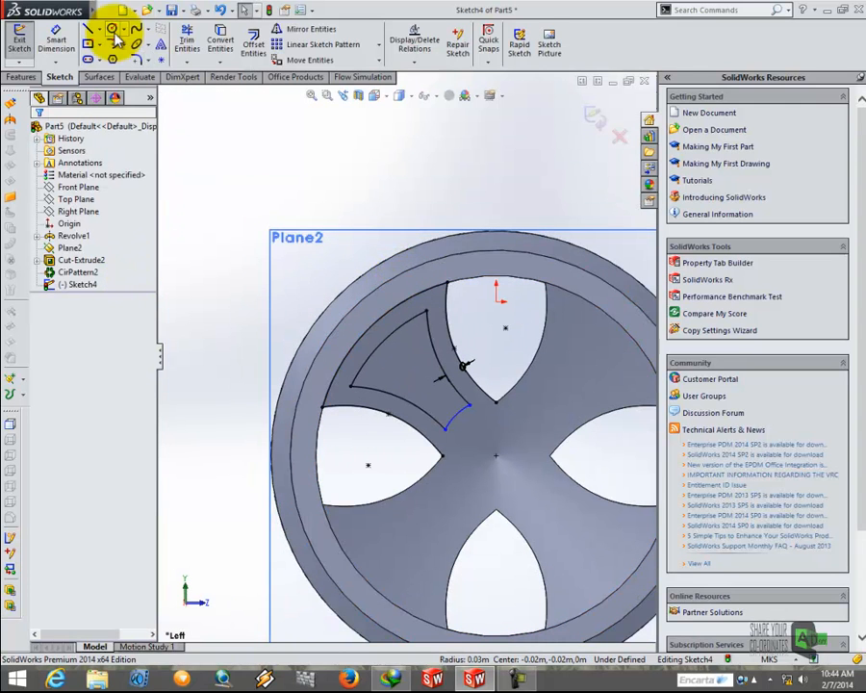
Cut the closed inset profile on the spoke through the wheel as a blind 0.056 m extruded cut.
{"action": "left_click", "coordinate": [23, 77]}
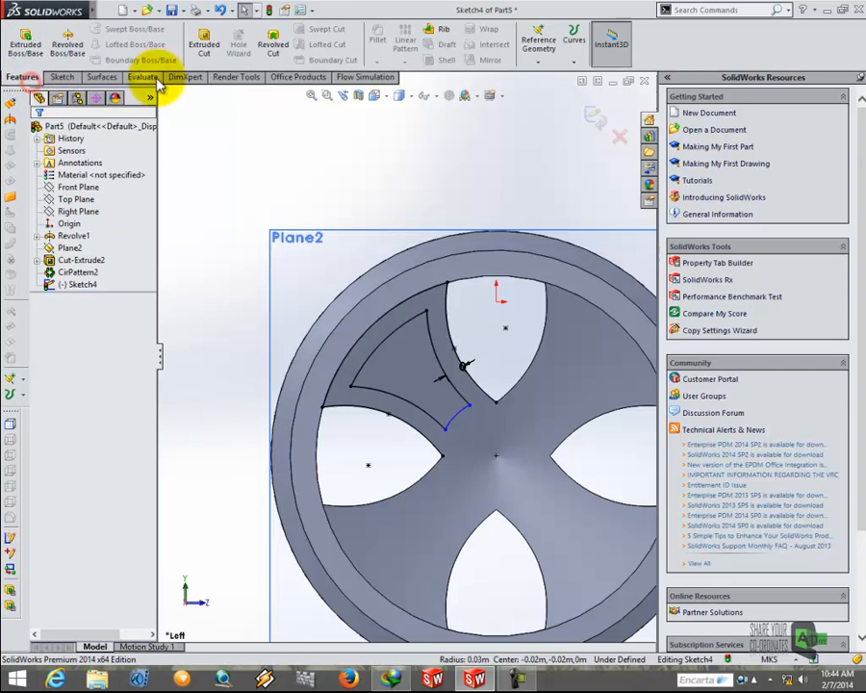
{"action": "left_click", "coordinate": [204, 43]}
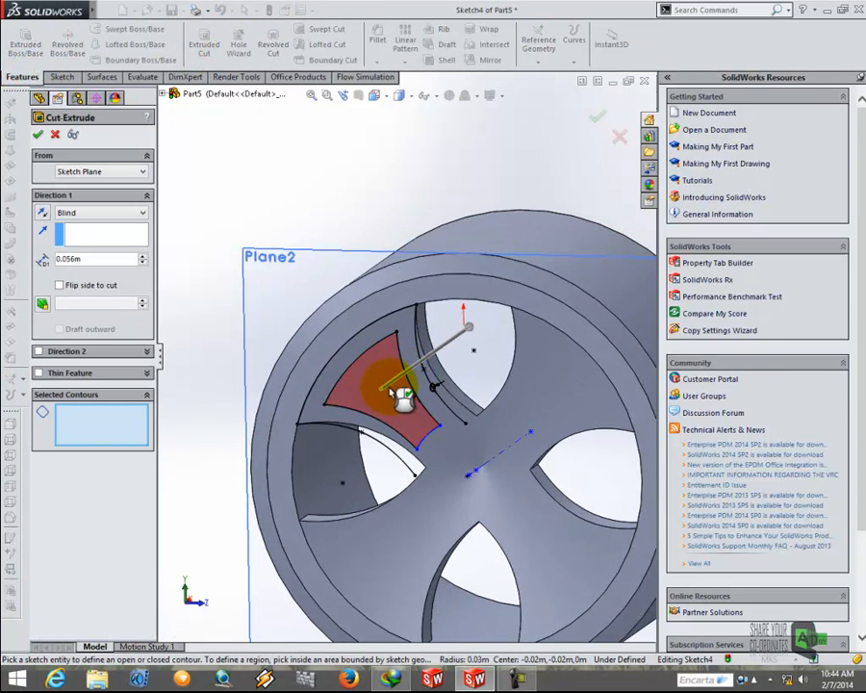
{"action": "left_click", "coordinate": [408, 356]}
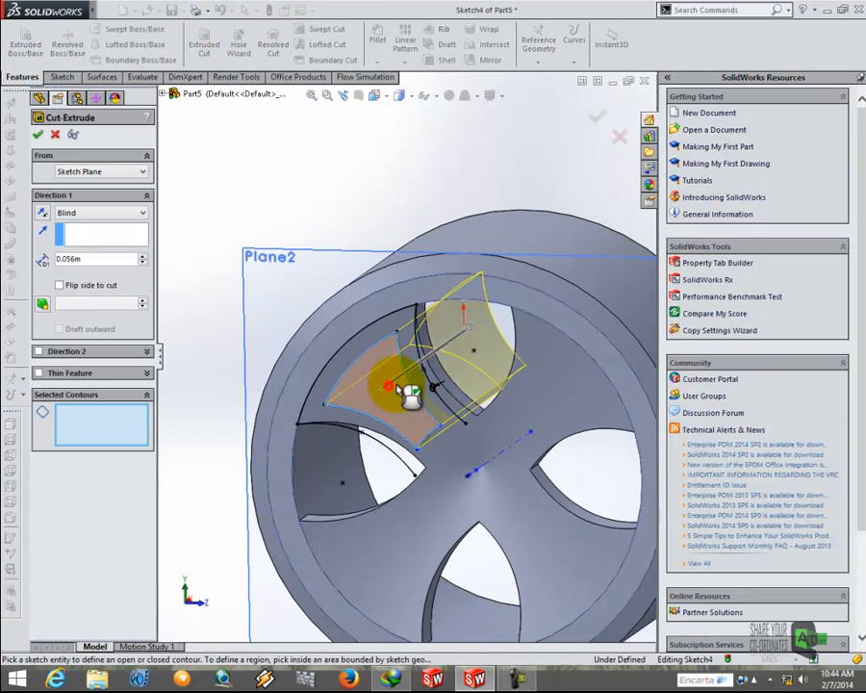
{"action": "left_click", "coordinate": [41, 136]}
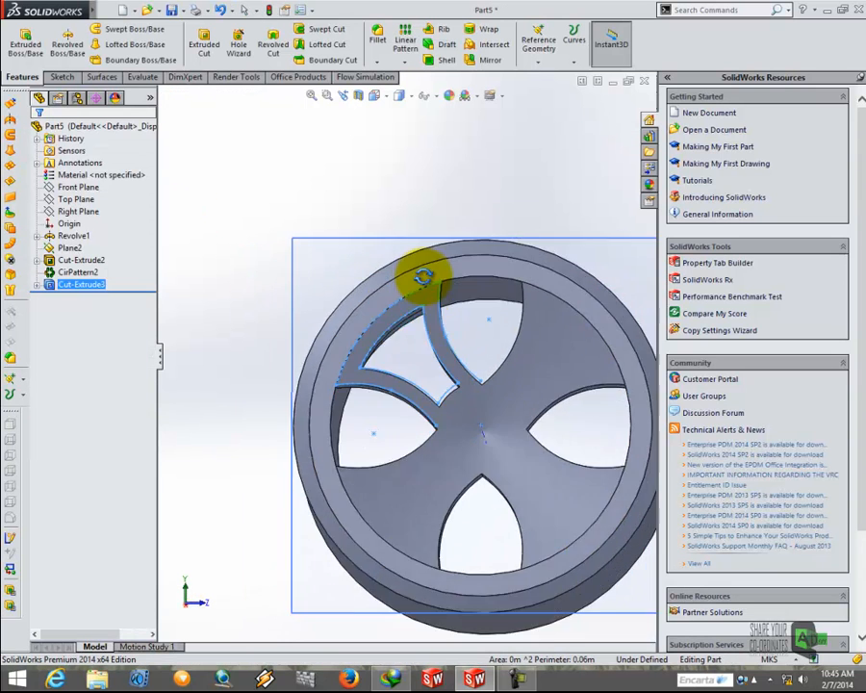
Circularly pattern the new inset cut around the wheel's central axis with 4 equally spaced instances over 360 degrees.
{"action": "middle_click_drag", "start_coordinate": [426, 286], "coordinate": [435, 313]}
{"action": "scroll", "coordinate": [512, 365], "scroll_direction": "down", "scroll_amount": 2}
{"action": "scroll", "coordinate": [510, 359], "scroll_direction": "up", "scroll_amount": 3}
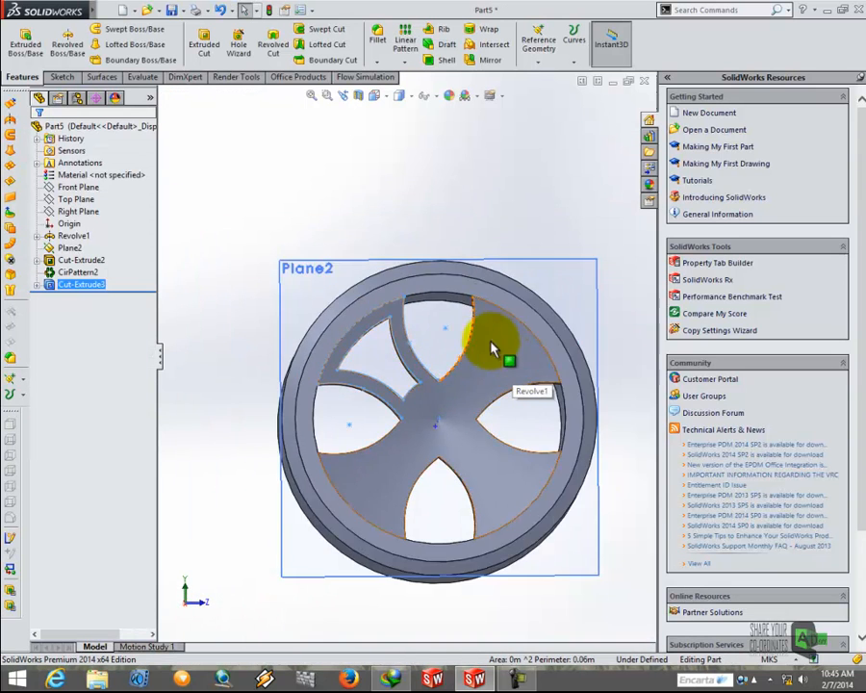
{"action": "left_click", "coordinate": [406, 60]}
{"action": "left_click", "coordinate": [424, 89]}
{"action": "middle_click_drag", "start_coordinate": [394, 221], "coordinate": [385, 260]}
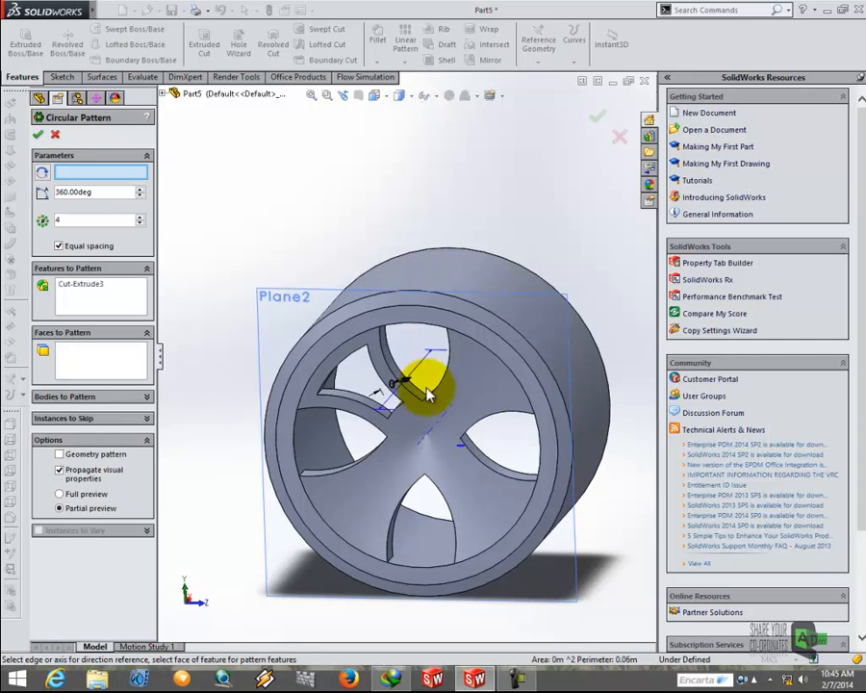
{"action": "left_click", "coordinate": [439, 421]}
{"action": "left_click", "coordinate": [42, 172]}
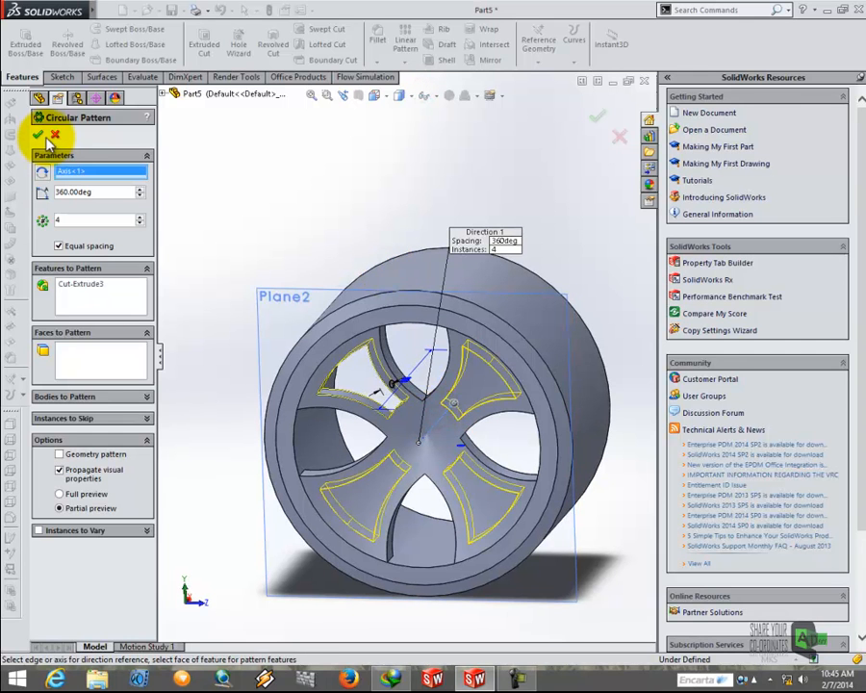
{"action": "left_click", "coordinate": [41, 135]}
Start a FilletXpert fillet of 0.001 m radius on an outer corner edge of the first inset opening.
{"action": "middle_click_drag", "start_coordinate": [329, 303], "coordinate": [379, 374]}
{"action": "left_click", "coordinate": [379, 96]}
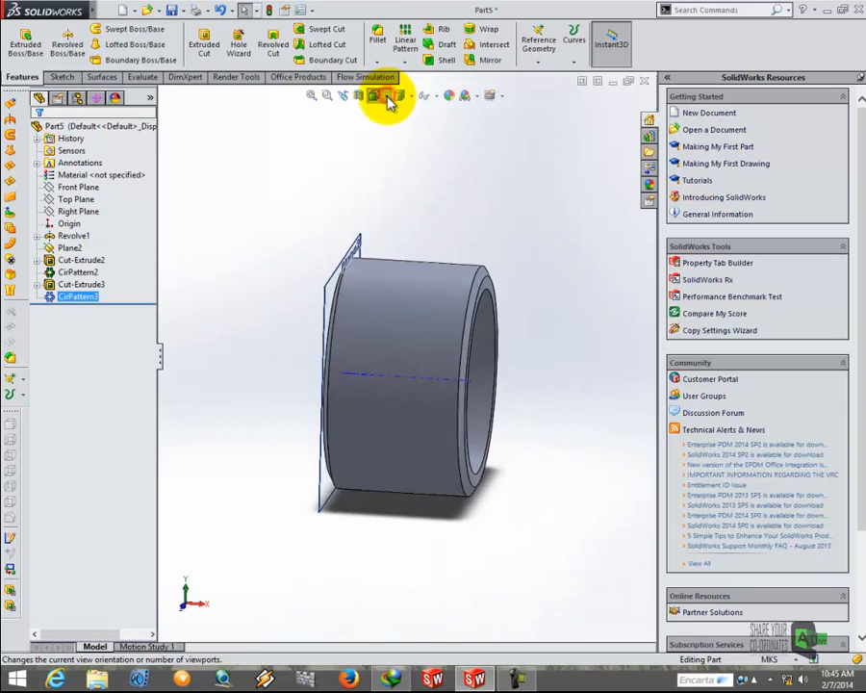
{"action": "left_click", "coordinate": [286, 237]}
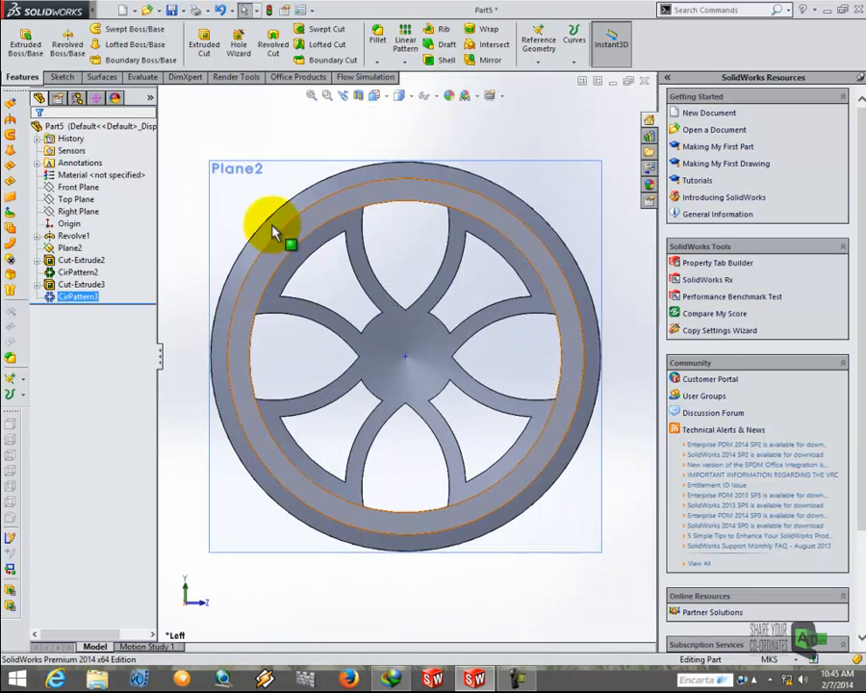
{"action": "left_click", "coordinate": [378, 65]}
{"action": "left_click", "coordinate": [113, 154]}
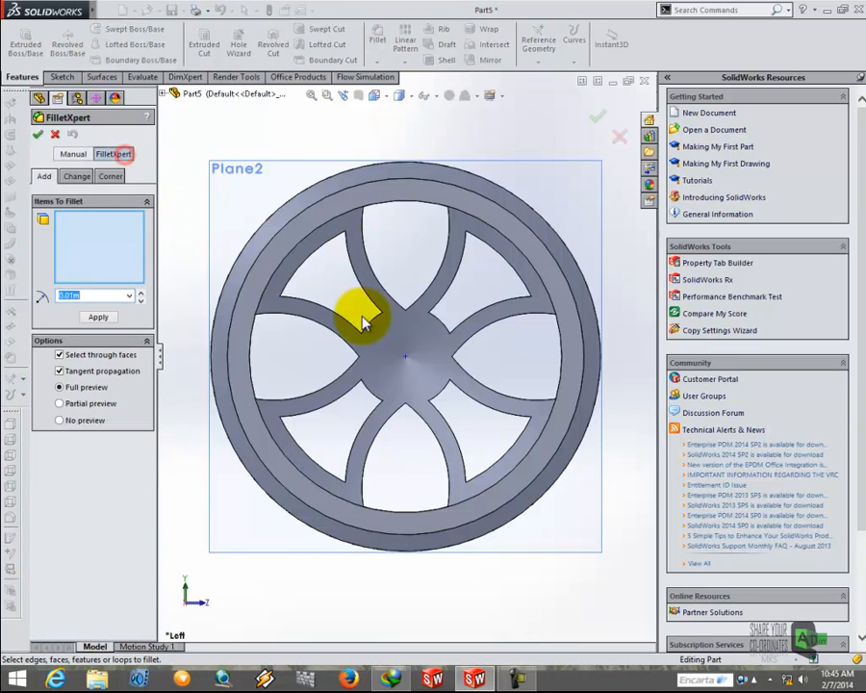
{"action": "middle_click_drag", "start_coordinate": [328, 310], "coordinate": [352, 306]}
{"action": "scroll", "coordinate": [272, 310], "scroll_direction": "down", "scroll_amount": 3}
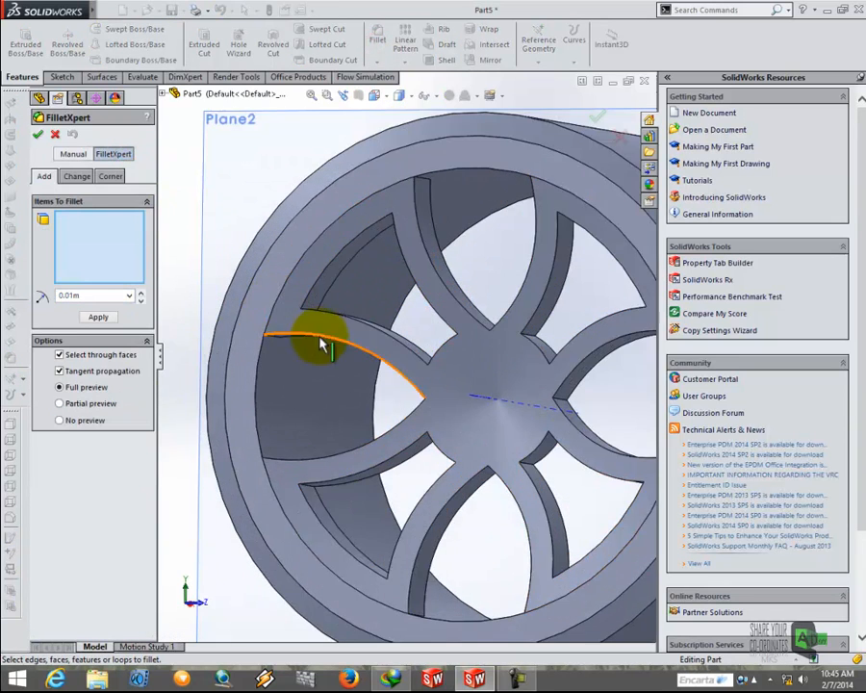
{"action": "middle_click_drag", "start_coordinate": [307, 344], "coordinate": [325, 373]}
{"action": "scroll", "coordinate": [331, 317], "scroll_direction": "down", "scroll_amount": 3}
{"action": "left_click", "coordinate": [370, 304]}
{"action": "middle_click_drag", "start_coordinate": [369, 305], "coordinate": [386, 279]}
{"action": "left_click", "coordinate": [86, 294]}
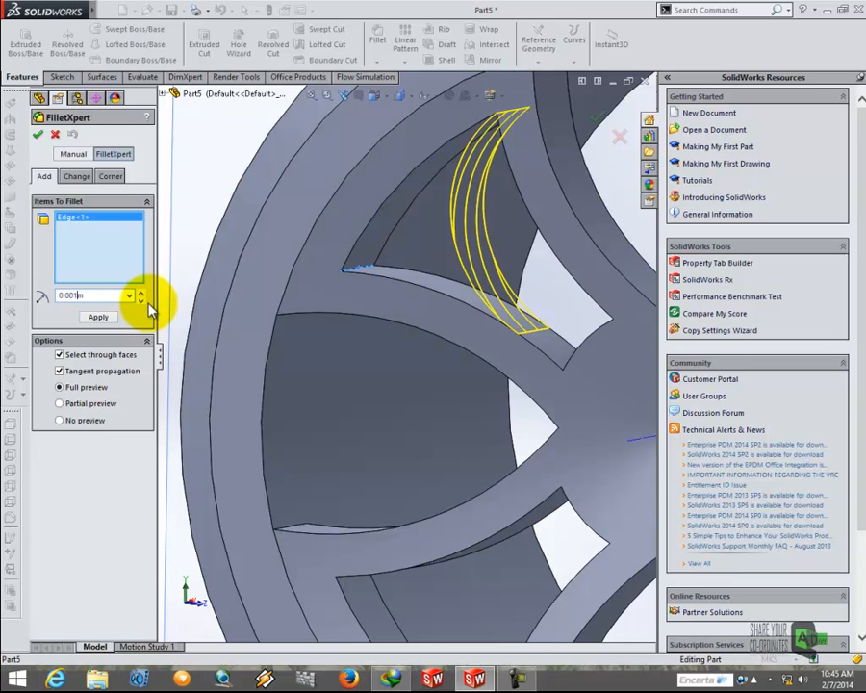
{"action": "left_click", "coordinate": [115, 505]}
Add the other outer corner edge and the two inner corner edges of the first inset opening to the fillet.
{"action": "scroll", "coordinate": [512, 241], "scroll_direction": "up", "scroll_amount": 5}
{"action": "scroll", "coordinate": [525, 247], "scroll_direction": "down", "scroll_amount": 8}
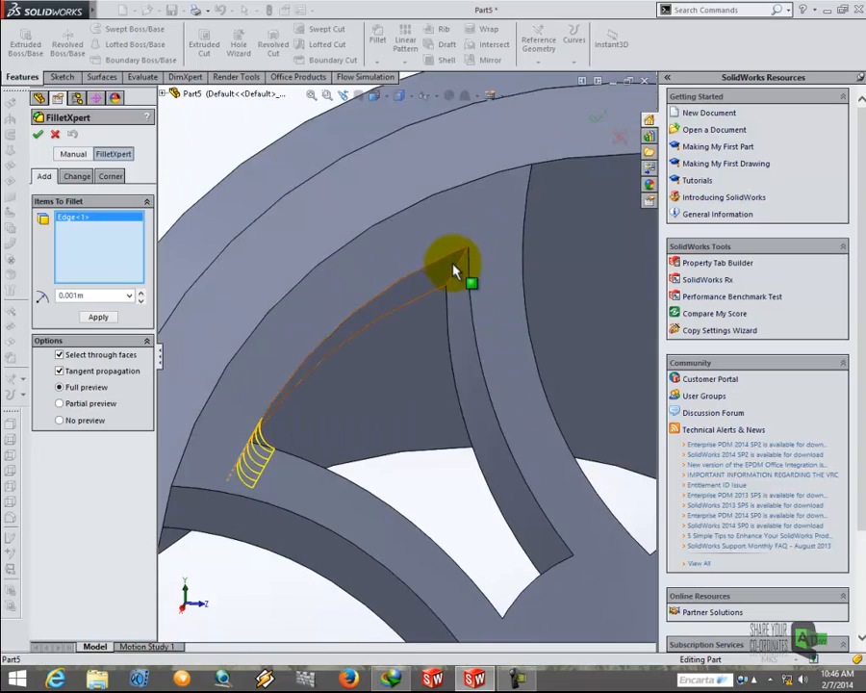
{"action": "left_click", "coordinate": [456, 268]}
{"action": "scroll", "coordinate": [477, 292], "scroll_direction": "up", "scroll_amount": 3}
{"action": "middle_click_drag", "start_coordinate": [477, 294], "coordinate": [457, 468]}
{"action": "left_click", "coordinate": [422, 481]}
{"action": "left_click", "coordinate": [454, 466]}
{"action": "scroll", "coordinate": [479, 454], "scroll_direction": "down", "scroll_amount": 3}
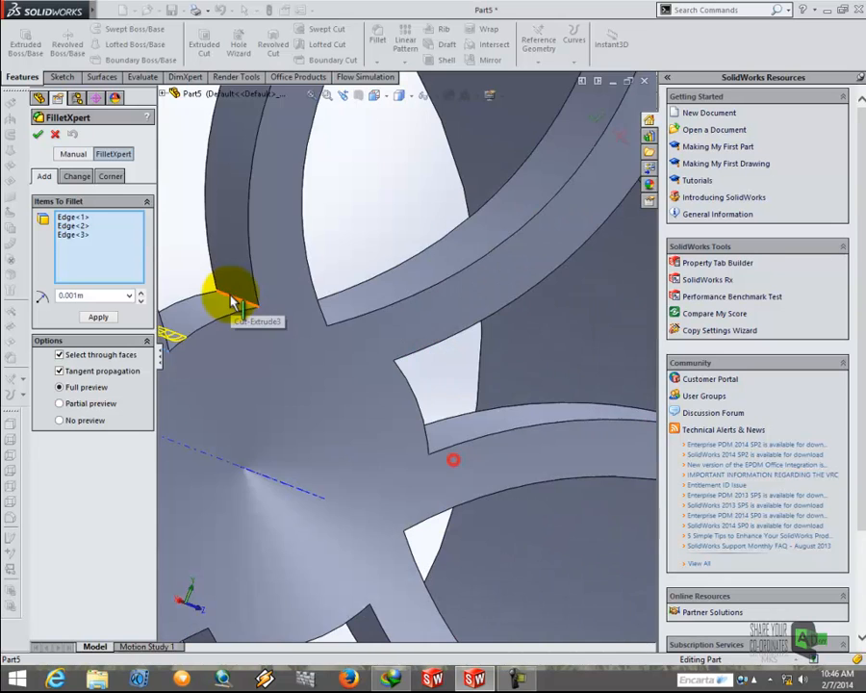
{"action": "scroll", "coordinate": [261, 304], "scroll_direction": "up", "scroll_amount": 3}
{"action": "middle_click_drag", "start_coordinate": [261, 304], "coordinate": [324, 301]}
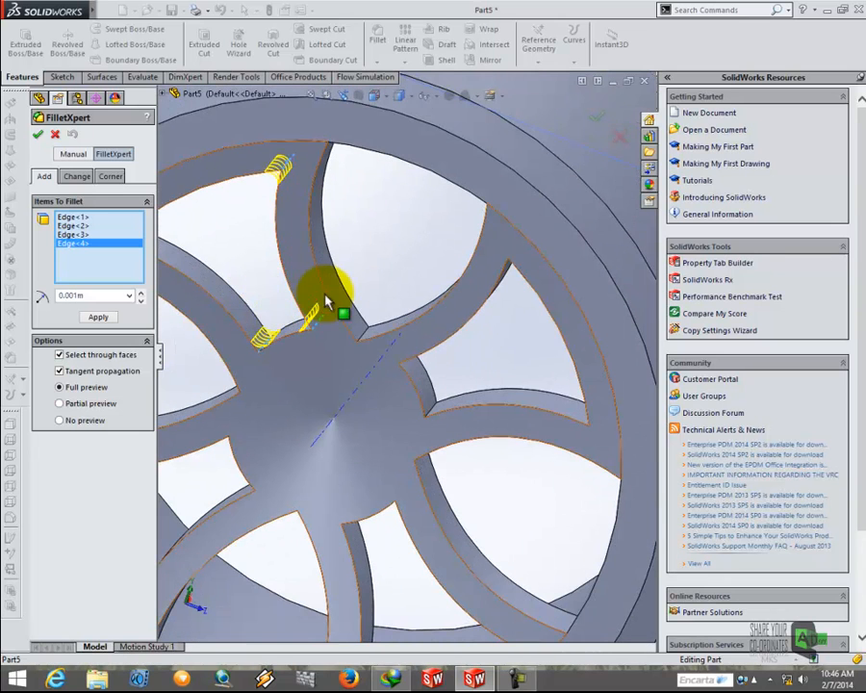
Add the corner edges of the next two inset openings and the petal tips beside them to the fillet.
{"action": "left_click", "coordinate": [365, 335]}
{"action": "middle_click_drag", "start_coordinate": [428, 378], "coordinate": [462, 428]}
{"action": "left_click", "coordinate": [394, 353]}
{"action": "left_click", "coordinate": [460, 354]}
{"action": "middle_click_drag", "start_coordinate": [460, 354], "coordinate": [251, 329]}
{"action": "left_click", "coordinate": [517, 356]}
{"action": "left_click", "coordinate": [441, 242]}
{"action": "left_click", "coordinate": [425, 373]}
{"action": "middle_click_drag", "start_coordinate": [387, 415], "coordinate": [417, 354]}
{"action": "left_click", "coordinate": [399, 433]}
{"action": "middle_click_drag", "start_coordinate": [399, 433], "coordinate": [387, 582]}
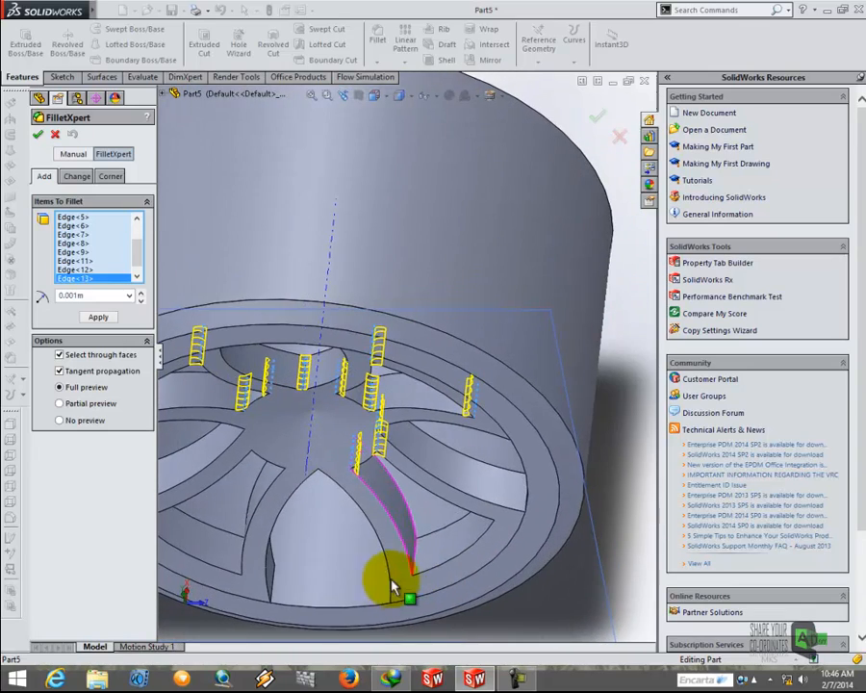
{"action": "middle_click_drag", "start_coordinate": [466, 478], "coordinate": [522, 439]}
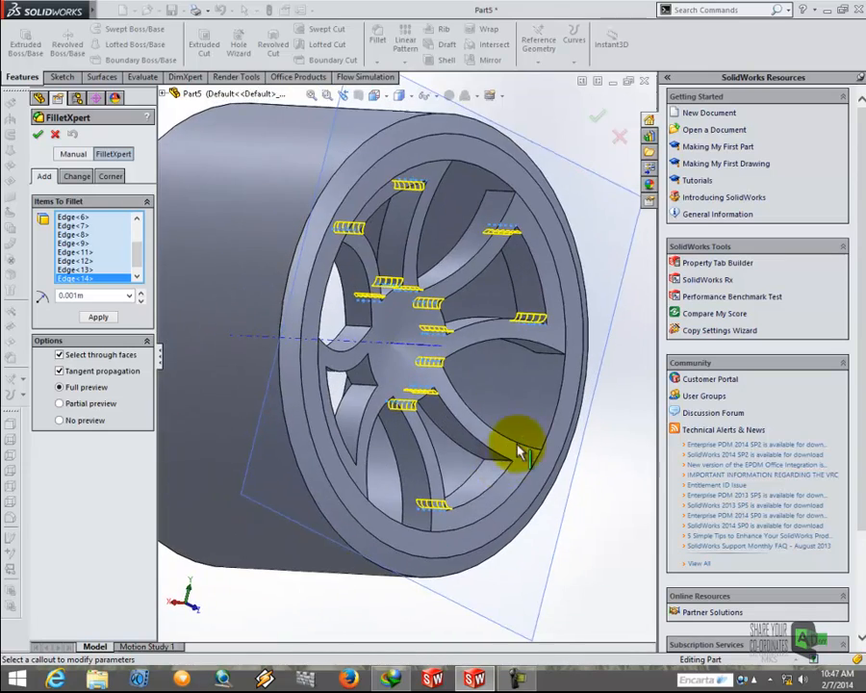
{"action": "left_click", "coordinate": [499, 464]}
Add the last inset opening's corner edges and the remaining petal tips, and create the 0.001 m fillet.
{"action": "scroll", "coordinate": [382, 485], "scroll_direction": "up", "scroll_amount": 3}
{"action": "middle_click_drag", "start_coordinate": [380, 484], "coordinate": [310, 500]}
{"action": "scroll", "coordinate": [325, 429], "scroll_direction": "down", "scroll_amount": 4}
{"action": "middle_click_drag", "start_coordinate": [331, 433], "coordinate": [325, 380]}
{"action": "left_click", "coordinate": [418, 251]}
{"action": "left_click", "coordinate": [324, 295]}
{"action": "middle_click_drag", "start_coordinate": [304, 279], "coordinate": [389, 190]}
{"action": "left_click", "coordinate": [232, 241]}
{"action": "left_click", "coordinate": [385, 159]}
{"action": "left_click", "coordinate": [387, 173]}
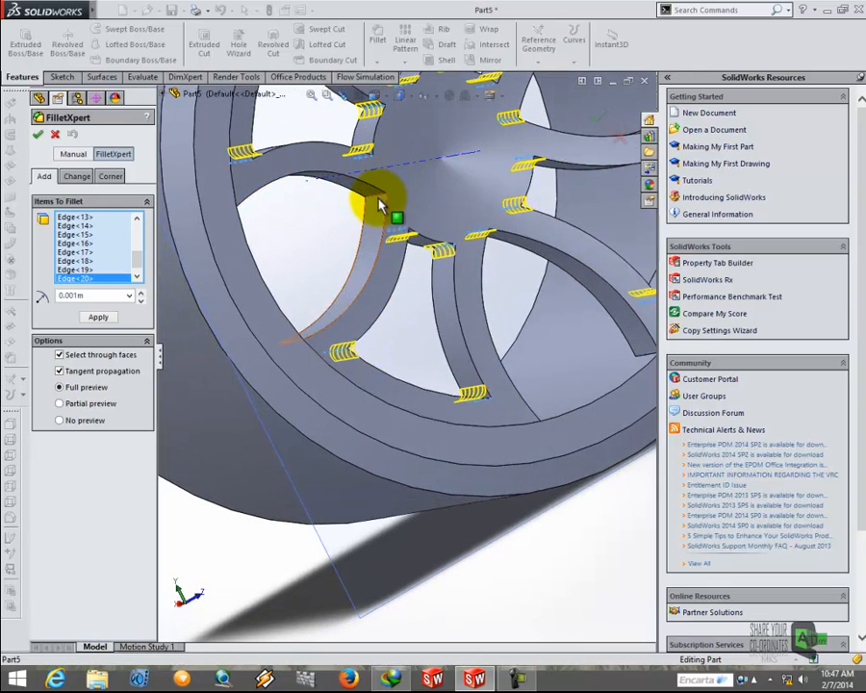
{"action": "left_click", "coordinate": [380, 197]}
{"action": "scroll", "coordinate": [385, 197], "scroll_direction": "up", "scroll_amount": 10}
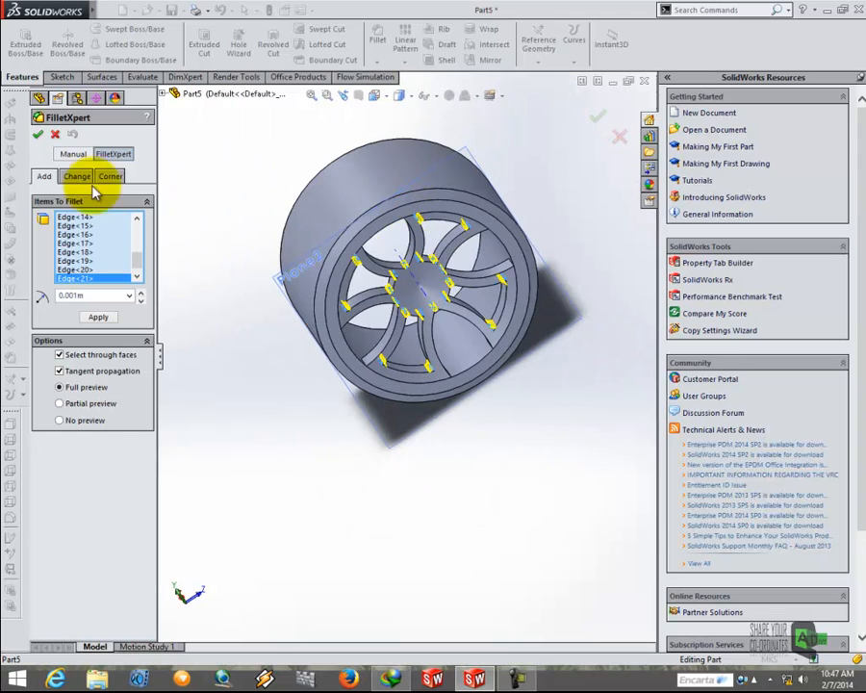
{"action": "left_click", "coordinate": [38, 134]}
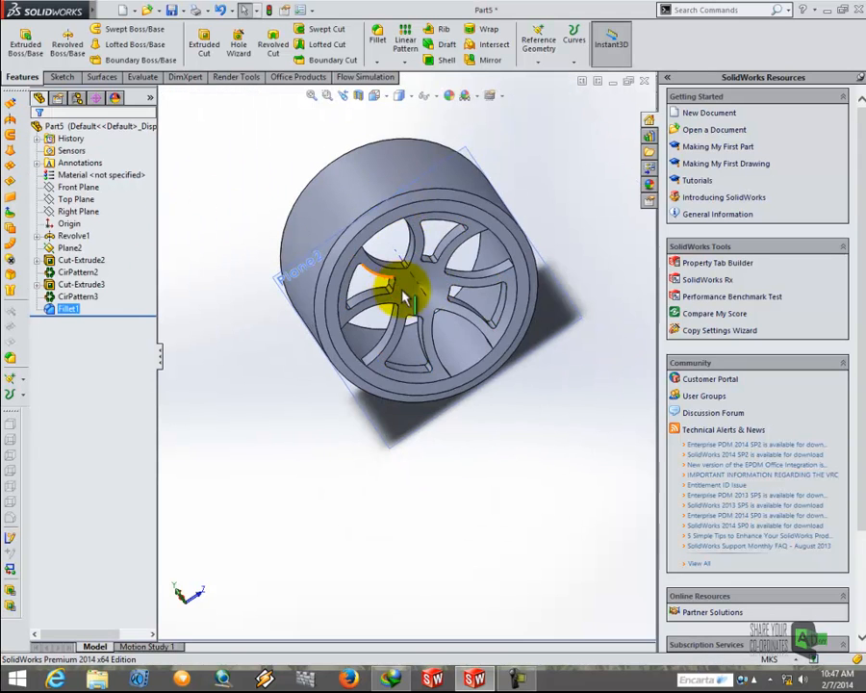
Start a new reference plane with Plane2 on the wheel's front face as its first reference.
{"action": "scroll", "coordinate": [388, 302], "scroll_direction": "down", "scroll_amount": 5}
{"action": "middle_click_drag", "start_coordinate": [386, 300], "coordinate": [428, 313]}
{"action": "scroll", "coordinate": [428, 319], "scroll_direction": "up", "scroll_amount": 3}
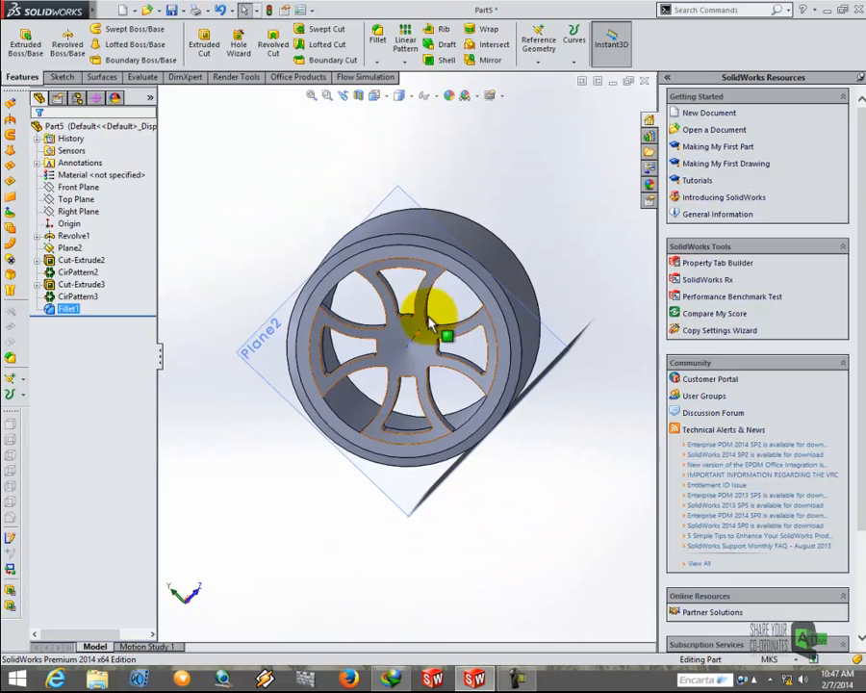
{"action": "scroll", "coordinate": [403, 356], "scroll_direction": "up", "scroll_amount": 3}
{"action": "middle_click_drag", "start_coordinate": [403, 356], "coordinate": [317, 385]}
{"action": "scroll", "coordinate": [401, 357], "scroll_direction": "down", "scroll_amount": 3}
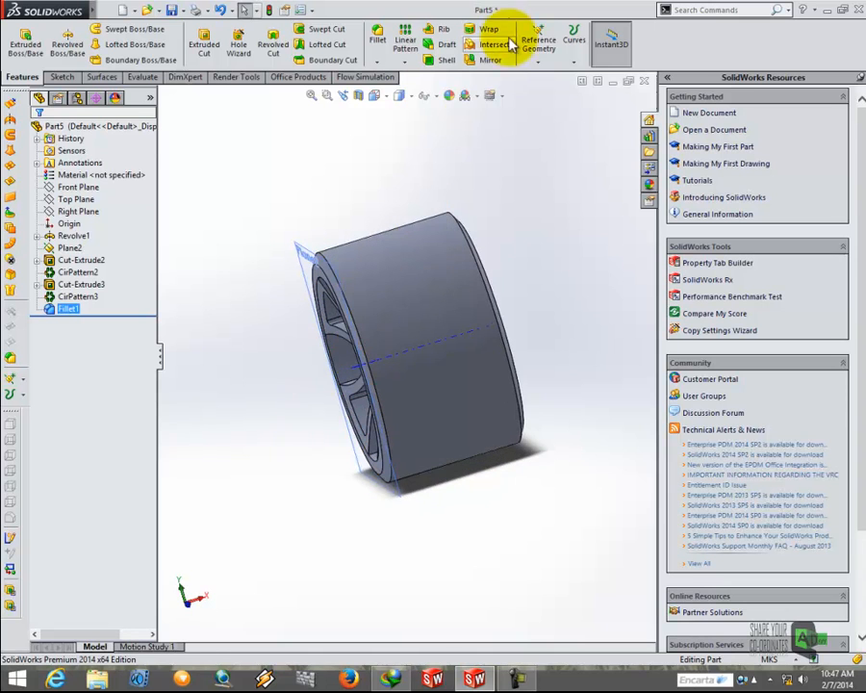
{"action": "left_click", "coordinate": [539, 60]}
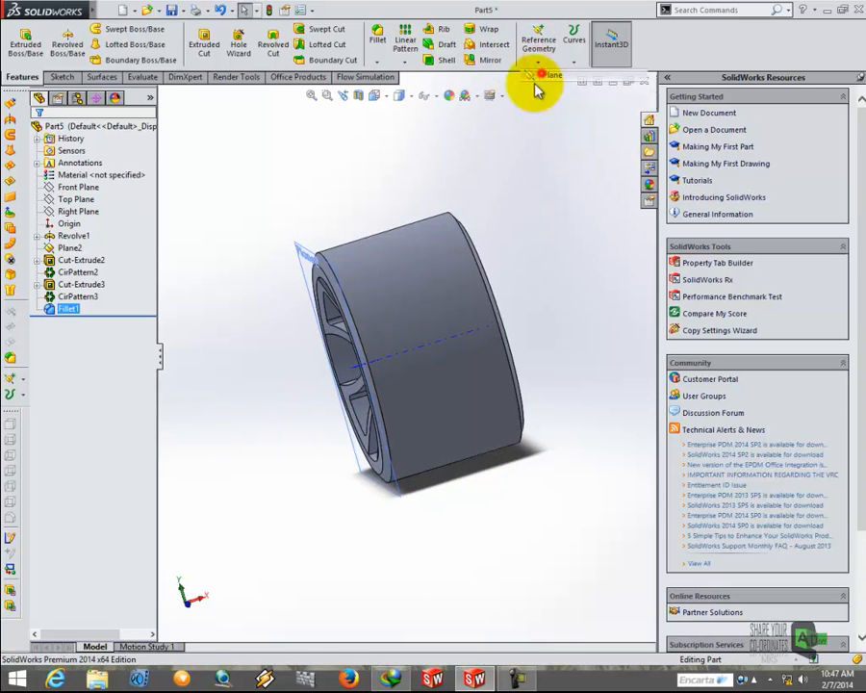
{"action": "left_click", "coordinate": [546, 76]}
{"action": "middle_click_drag", "start_coordinate": [319, 286], "coordinate": [258, 261]}
{"action": "left_click", "coordinate": [288, 265]}
{"action": "middle_click_drag", "start_coordinate": [347, 301], "coordinate": [171, 351]}
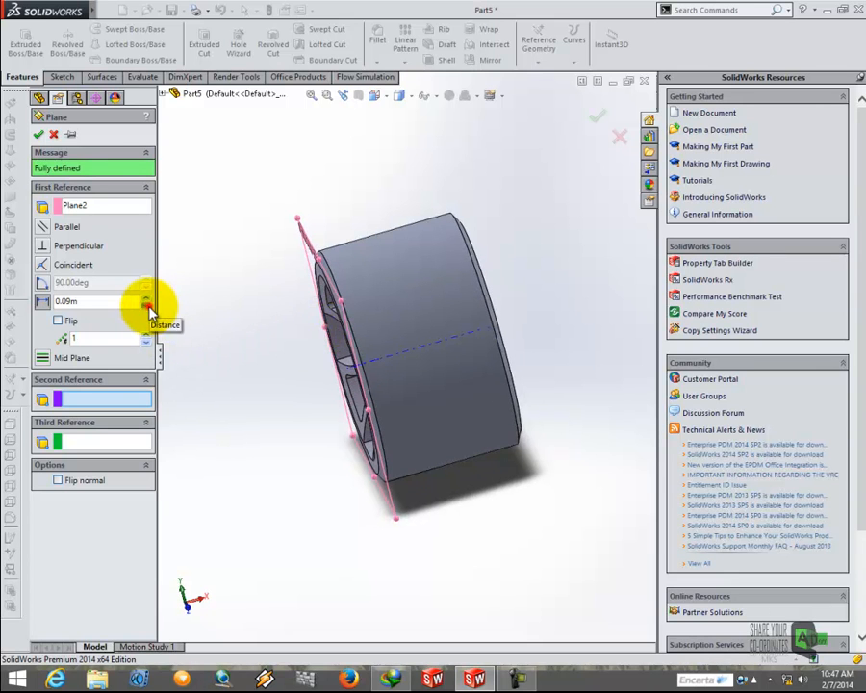
Create the reference plane at a flipped offset of 0.005 m from Plane2, and hide Plane2.
{"action": "left_click", "coordinate": [146, 304]}
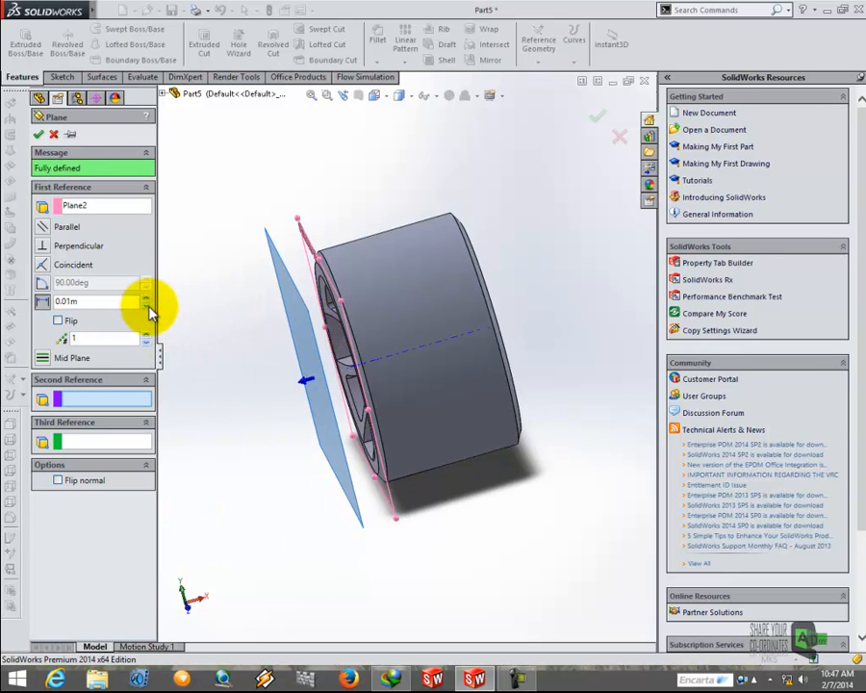
{"action": "left_click", "coordinate": [58, 320]}
{"action": "middle_click_drag", "start_coordinate": [184, 232], "coordinate": [301, 308]}
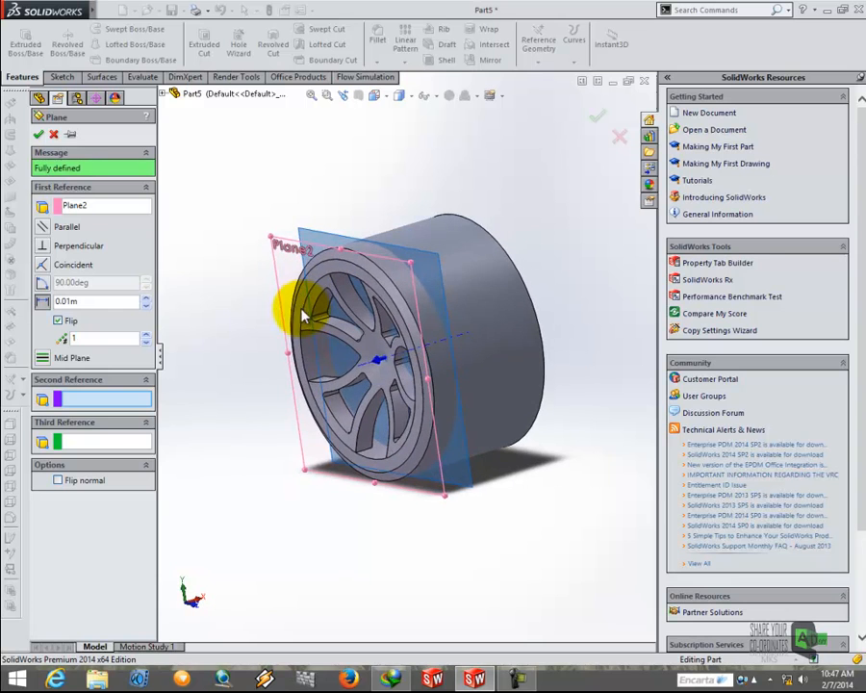
{"action": "left_click", "coordinate": [147, 306]}
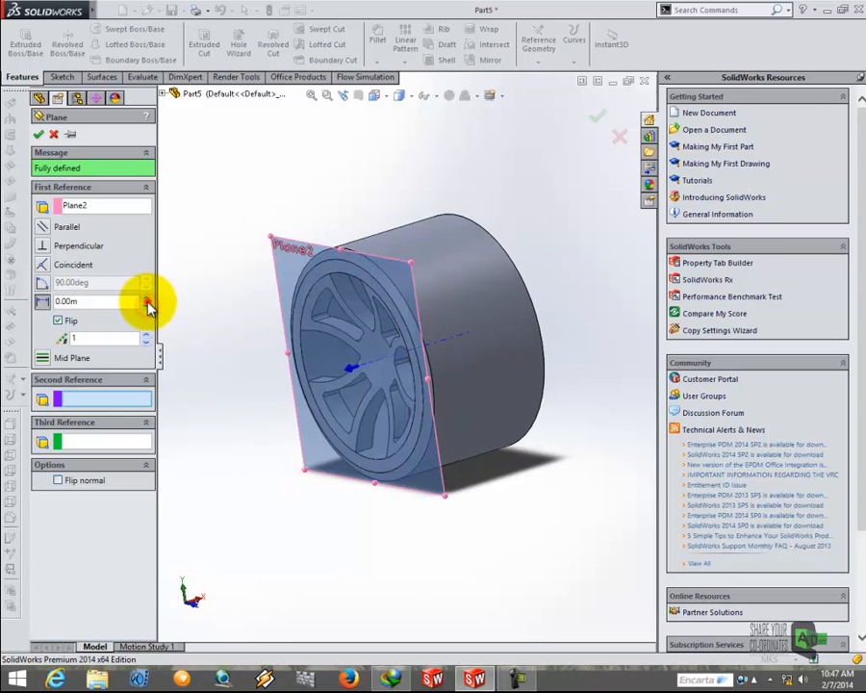
{"action": "left_click", "coordinate": [146, 300]}
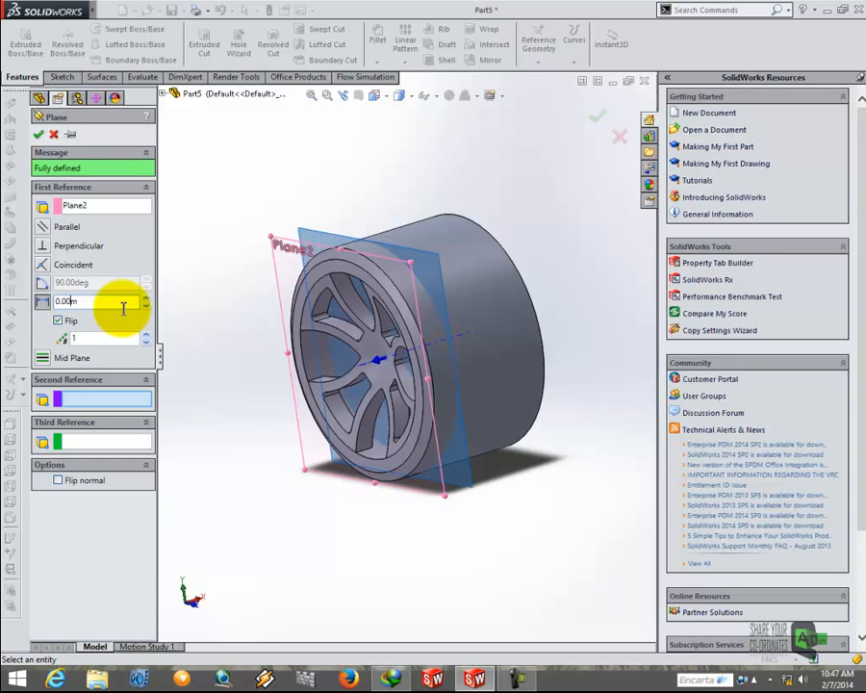
{"action": "middle_click_drag", "start_coordinate": [257, 358], "coordinate": [120, 299]}
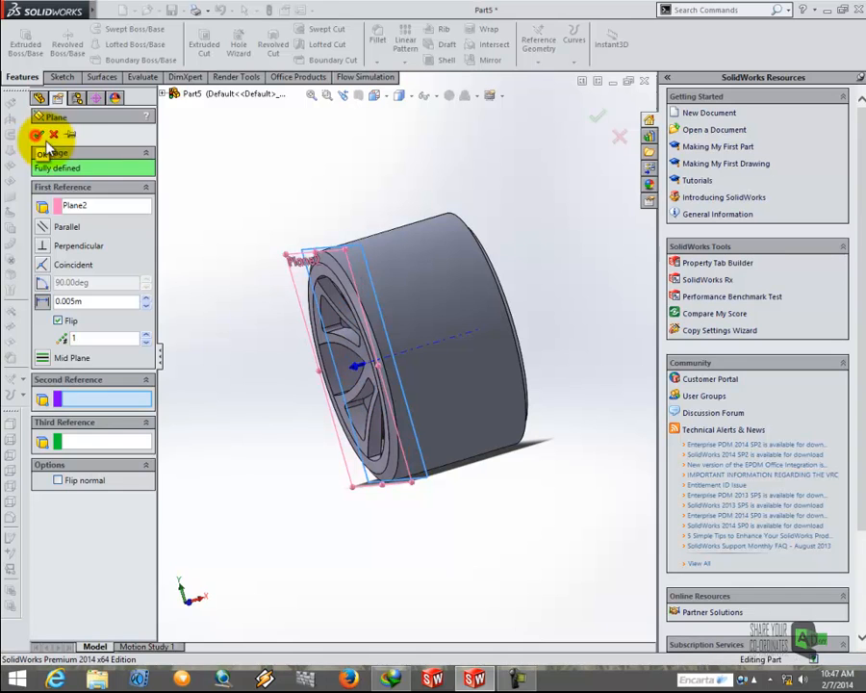
{"action": "left_click", "coordinate": [36, 136]}
{"action": "right_click", "coordinate": [290, 271]}
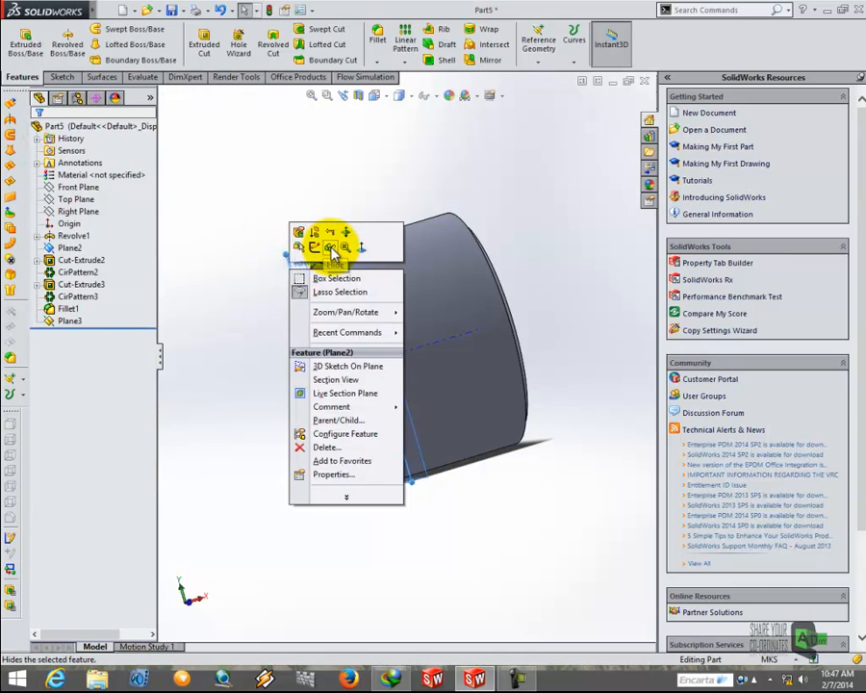
{"action": "left_click", "coordinate": [330, 247]}
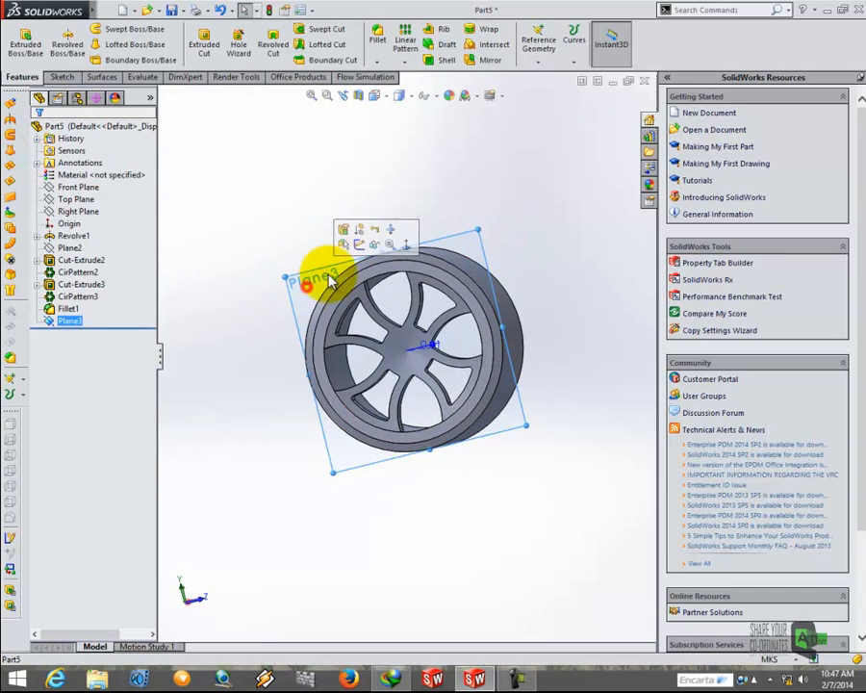
Sketch two concentric circles at the wheel's centre on the new offset plane, the inner one about 0.005 m in radius.
{"action": "left_click", "coordinate": [359, 246]}
{"action": "left_click", "coordinate": [381, 96]}
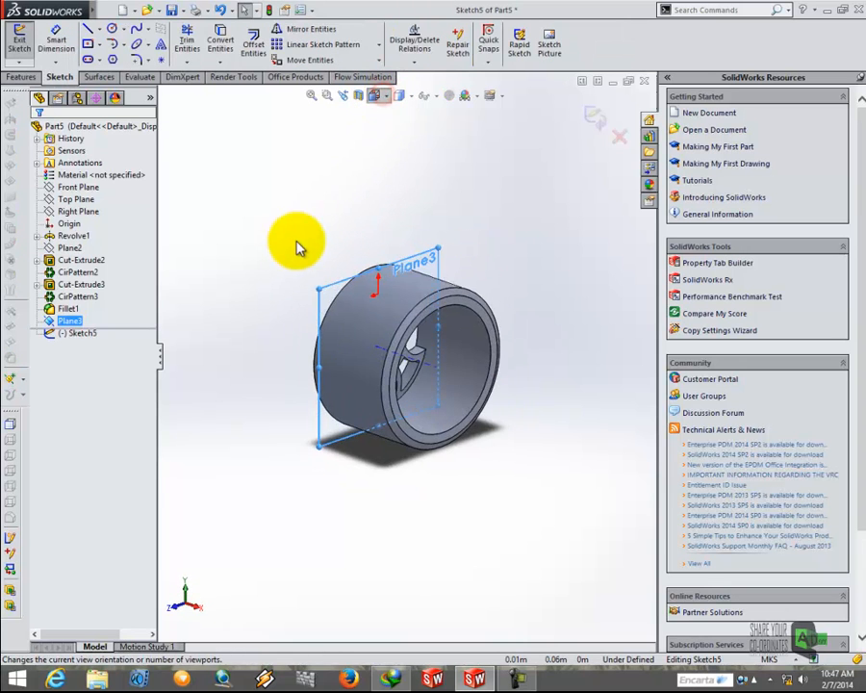
{"action": "left_click", "coordinate": [280, 241]}
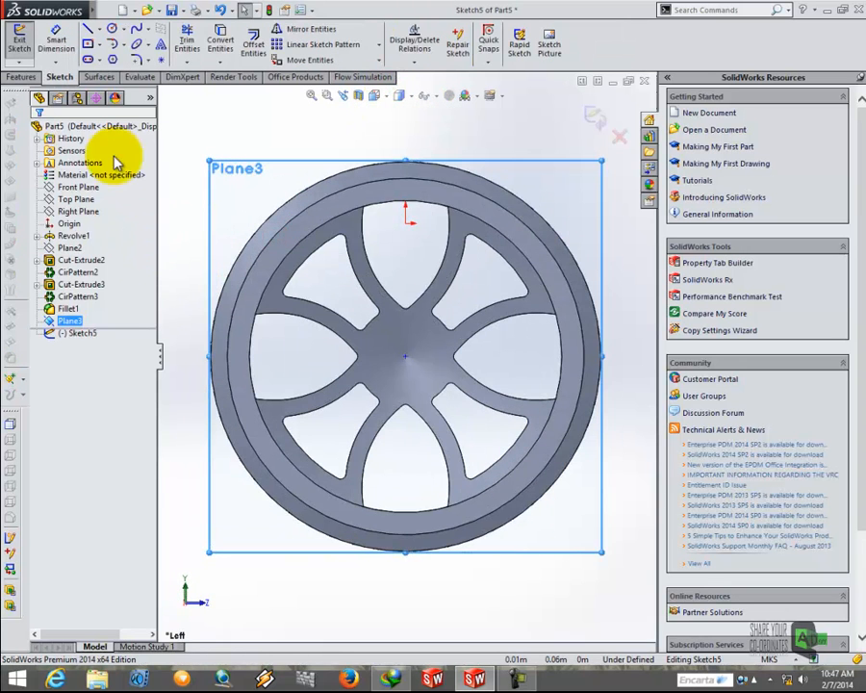
{"action": "left_click", "coordinate": [112, 29]}
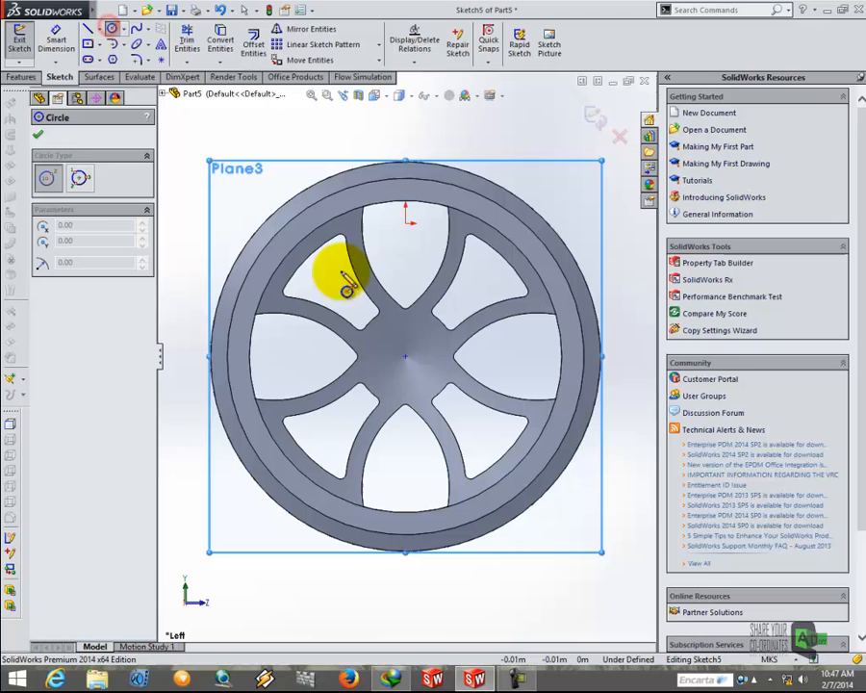
{"action": "left_click", "coordinate": [405, 355]}
{"action": "left_click", "coordinate": [412, 345]}
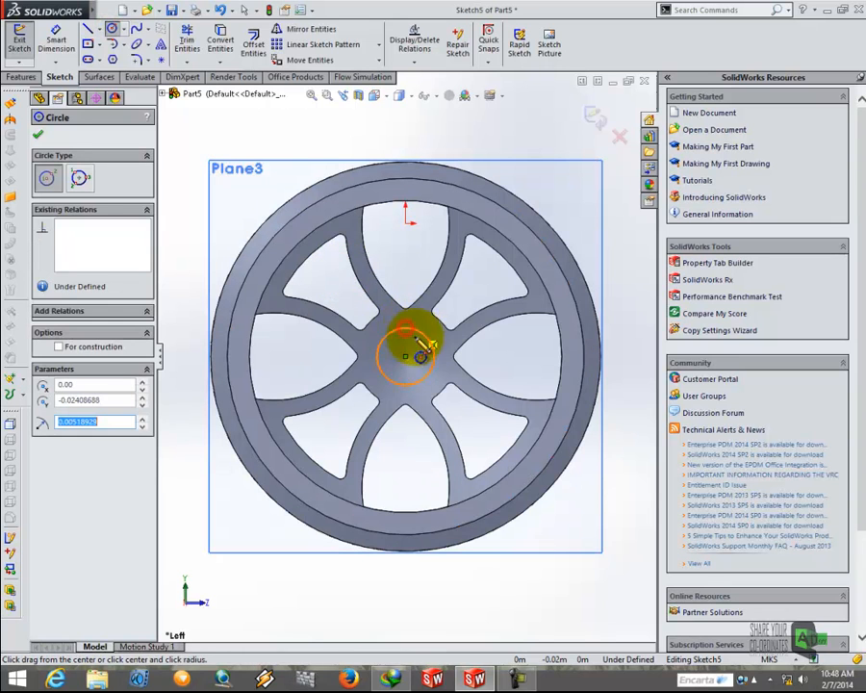
{"action": "left_click", "coordinate": [405, 356]}
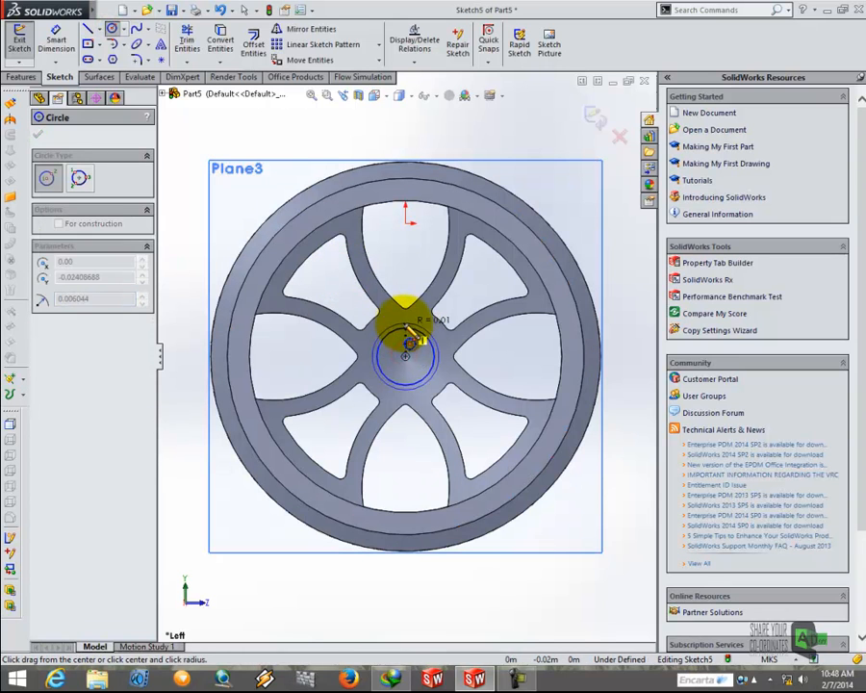
{"action": "left_click", "coordinate": [408, 322]}
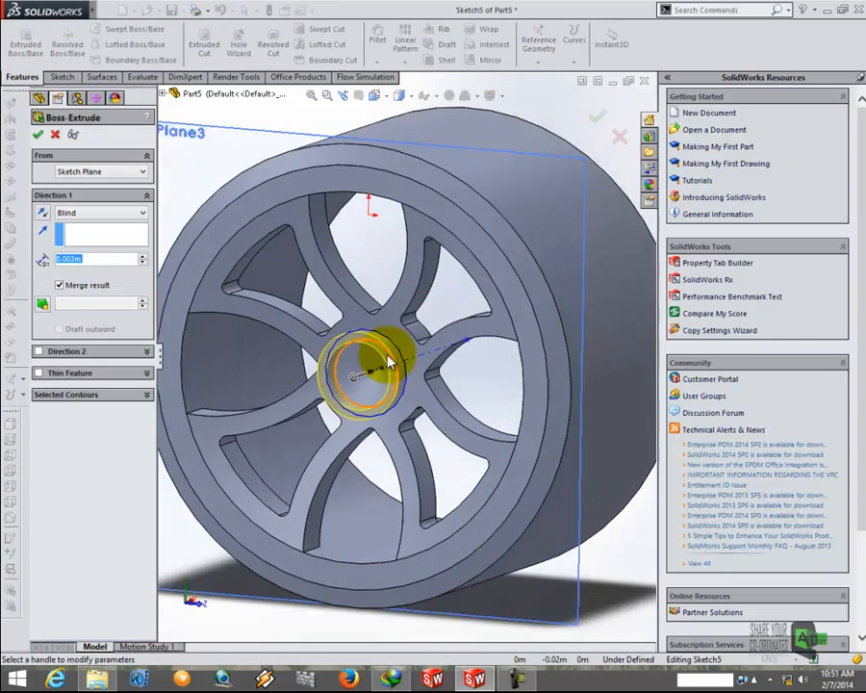
Extrude the hub ring 0.003 m blind in the first direction and Up To Surface to the spokes' front face in the second.
{"action": "scroll", "coordinate": [388, 358], "scroll_direction": "down", "scroll_amount": 4}
{"action": "middle_click_drag", "start_coordinate": [385, 367], "coordinate": [357, 387]}
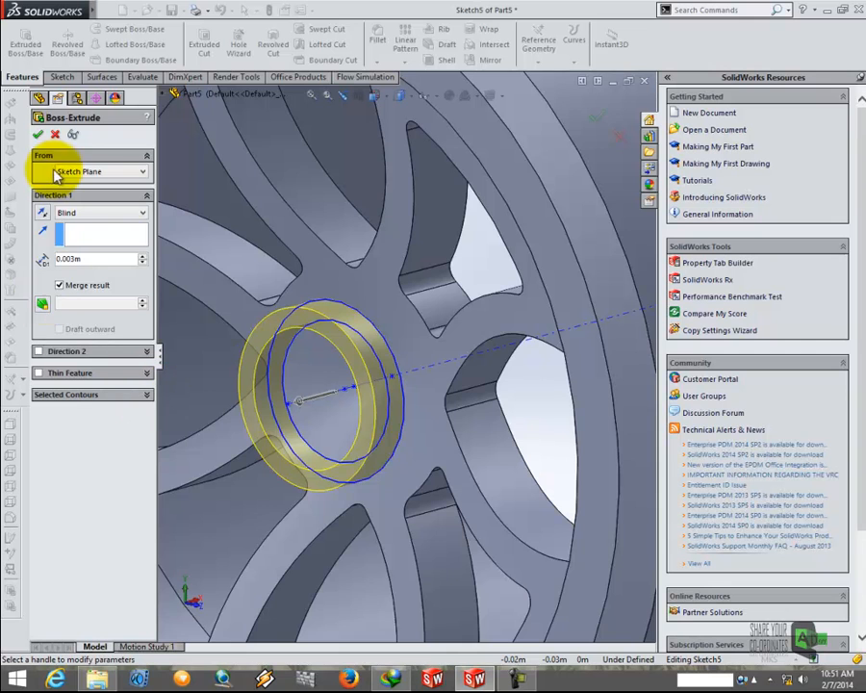
{"action": "middle_click_drag", "start_coordinate": [304, 371], "coordinate": [282, 367]}
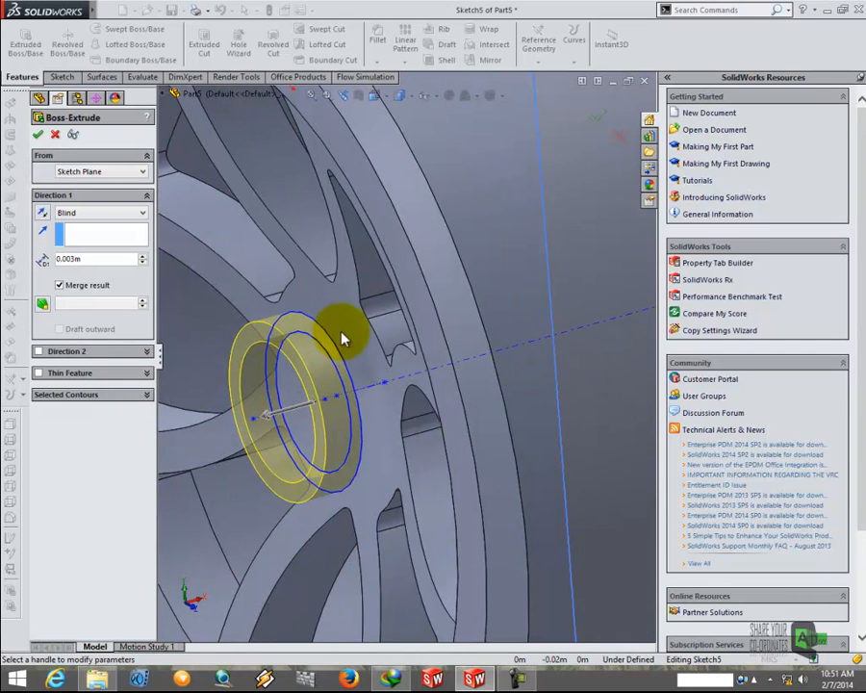
{"action": "left_click", "coordinate": [39, 352]}
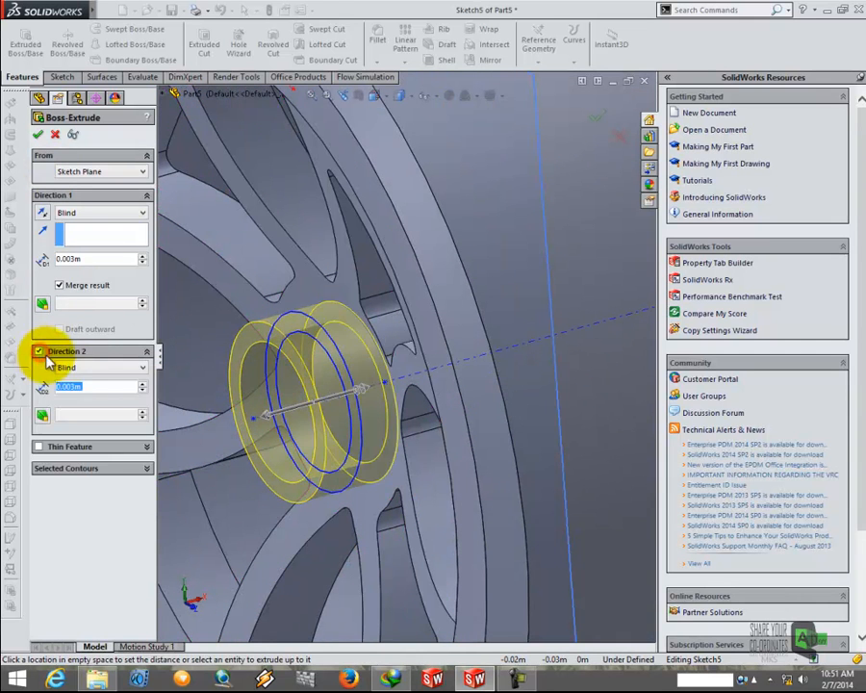
{"action": "left_click", "coordinate": [123, 368]}
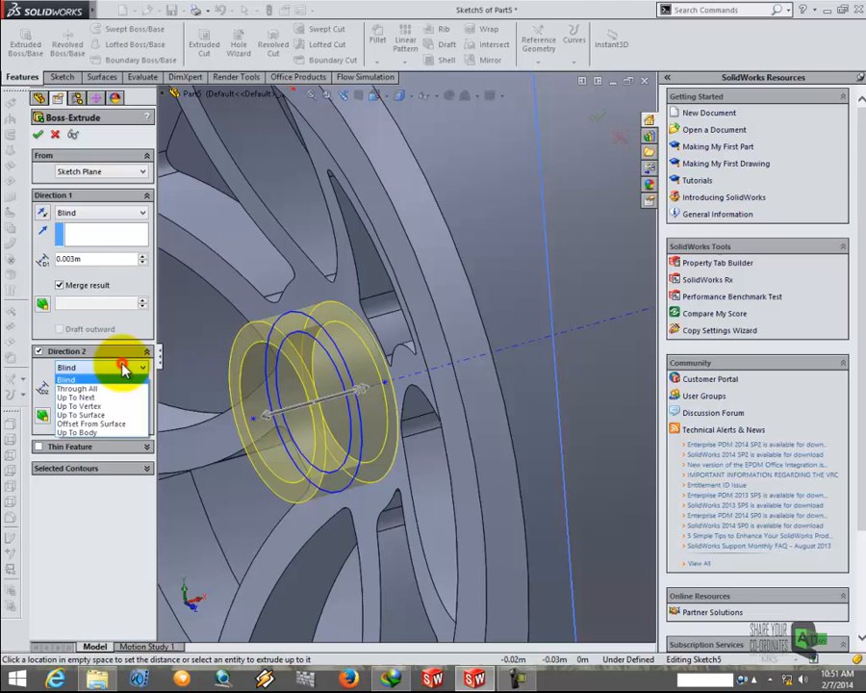
{"action": "left_click", "coordinate": [112, 415]}
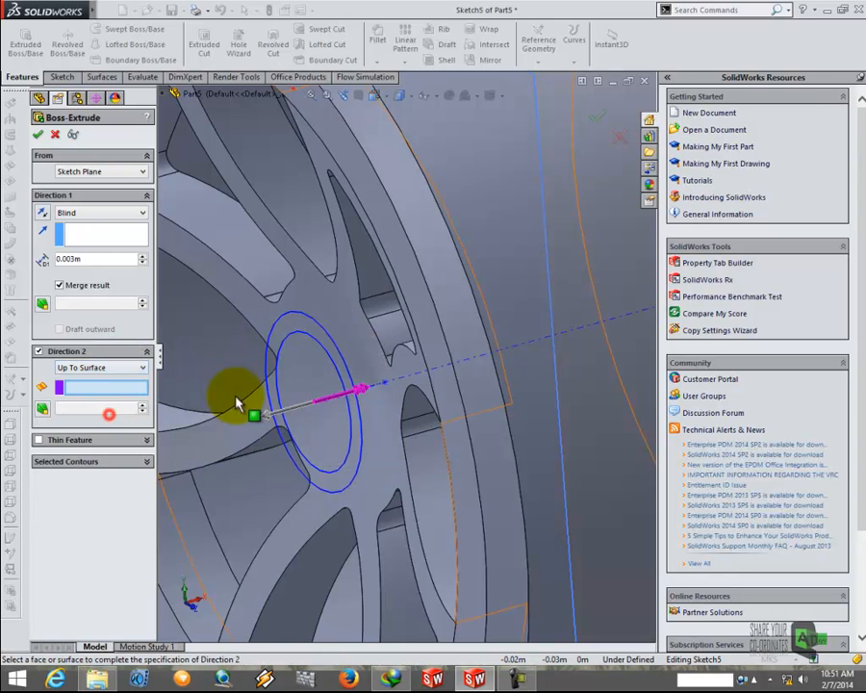
{"action": "left_click", "coordinate": [364, 321]}
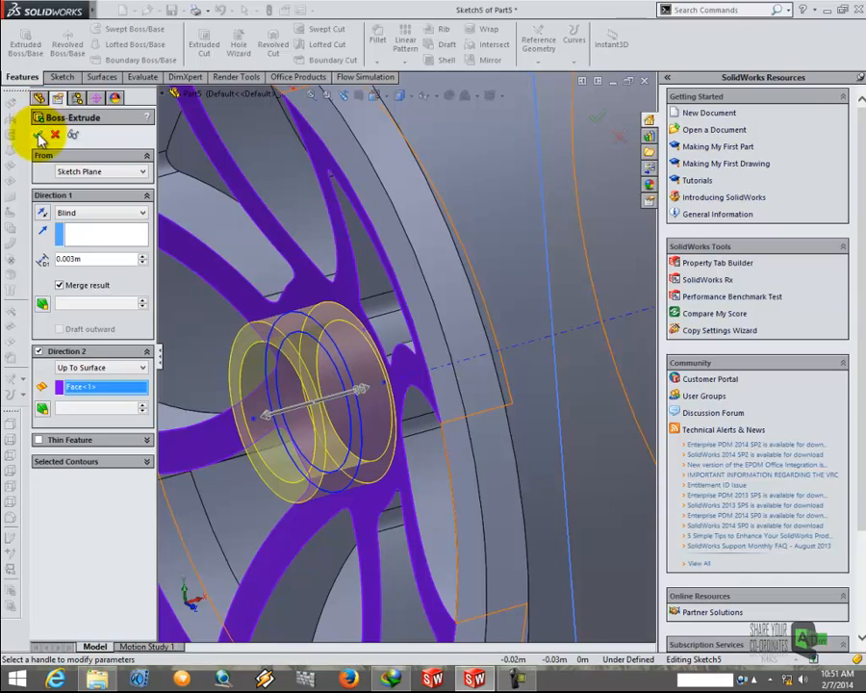
{"action": "left_click", "coordinate": [40, 134]}
Edit the hub ring extrusion and set its first-direction depth to 0.001 m.
{"action": "scroll", "coordinate": [346, 371], "scroll_direction": "up", "scroll_amount": 5}
{"action": "mouse_move", "coordinate": [350, 373]}
{"action": "middle_mouse_down"}
{"action": "mouse_move", "coordinate": [491, 337]}
{"action": "mouse_move", "coordinate": [502, 377]}
{"action": "mouse_move", "coordinate": [383, 367]}
{"action": "mouse_move", "coordinate": [349, 385]}
{"action": "middle_mouse_up"}
{"action": "scroll", "coordinate": [513, 385], "scroll_direction": "down", "scroll_amount": 4}
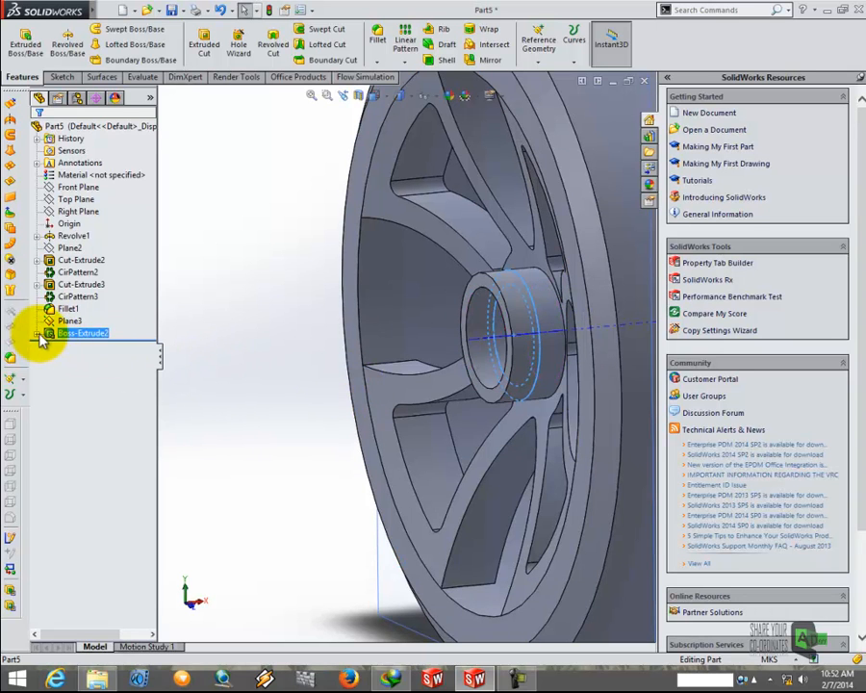
{"action": "left_click", "coordinate": [78, 402]}
{"action": "left_click", "coordinate": [211, 357]}
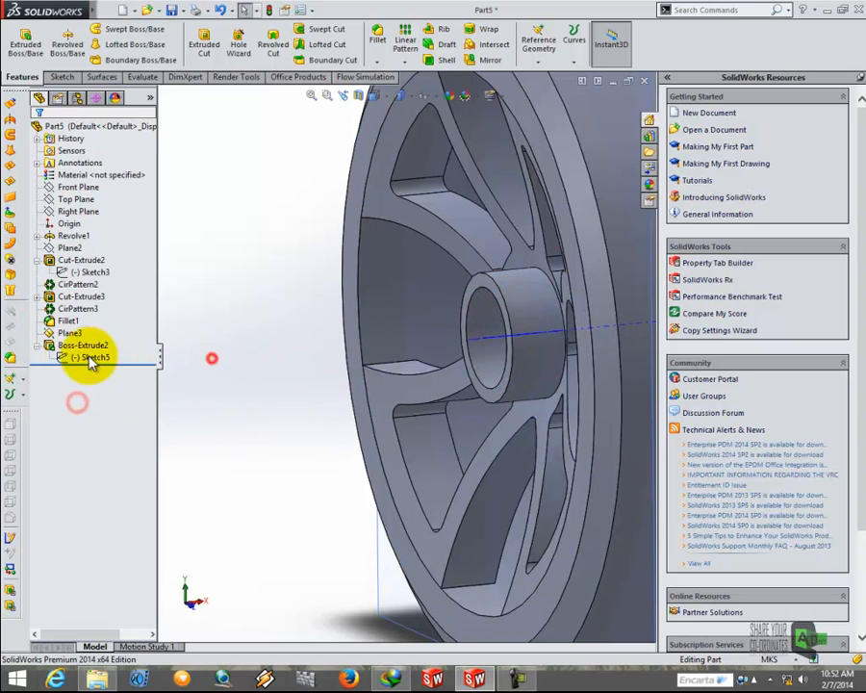
{"action": "left_click", "coordinate": [67, 346]}
{"action": "left_click", "coordinate": [73, 313]}
{"action": "scroll", "coordinate": [486, 341], "scroll_direction": "down", "scroll_amount": 2}
{"action": "left_click", "coordinate": [469, 352]}
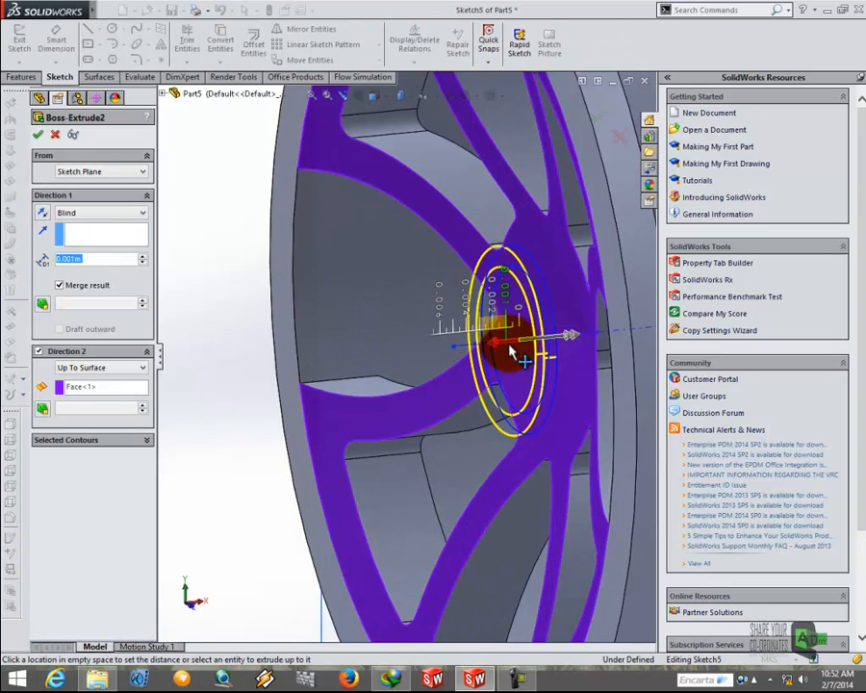
{"action": "left_click", "coordinate": [519, 356]}
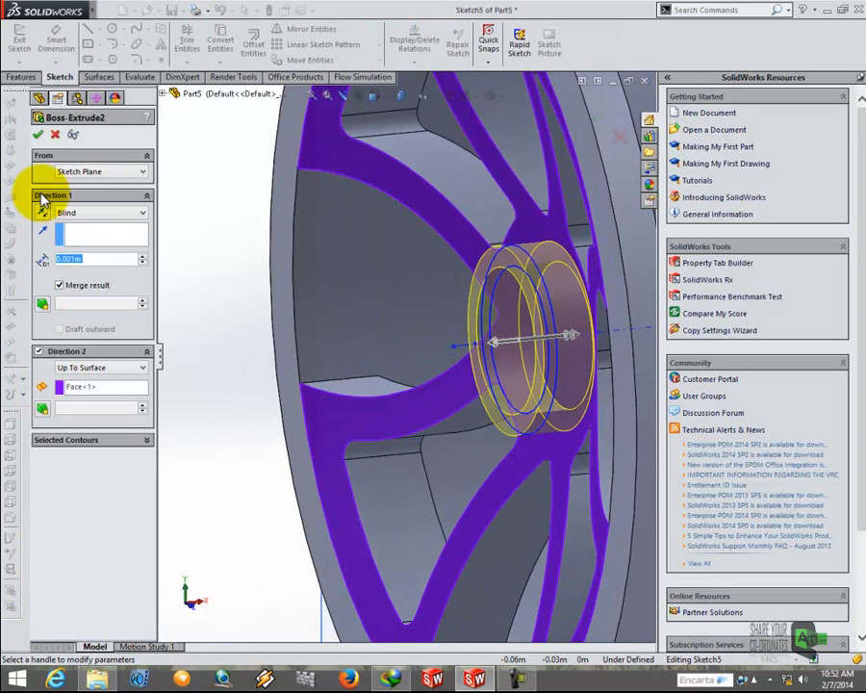
{"action": "left_click", "coordinate": [39, 137]}
Inspect the hub ring and its recess on the wheel from several angles.
{"action": "scroll", "coordinate": [595, 350], "scroll_direction": "up", "scroll_amount": 1}
{"action": "middle_click_drag", "start_coordinate": [596, 351], "coordinate": [528, 342]}
{"action": "scroll", "coordinate": [500, 364], "scroll_direction": "up", "scroll_amount": 4}
{"action": "scroll", "coordinate": [423, 348], "scroll_direction": "down", "scroll_amount": 4}
{"action": "middle_click_drag", "start_coordinate": [429, 350], "coordinate": [460, 335]}
{"action": "left_click", "coordinate": [457, 358]}
{"action": "scroll", "coordinate": [512, 341], "scroll_direction": "up", "scroll_amount": 7}
{"action": "scroll", "coordinate": [461, 333], "scroll_direction": "down", "scroll_amount": 3}
{"action": "middle_click_drag", "start_coordinate": [375, 344], "coordinate": [497, 358]}
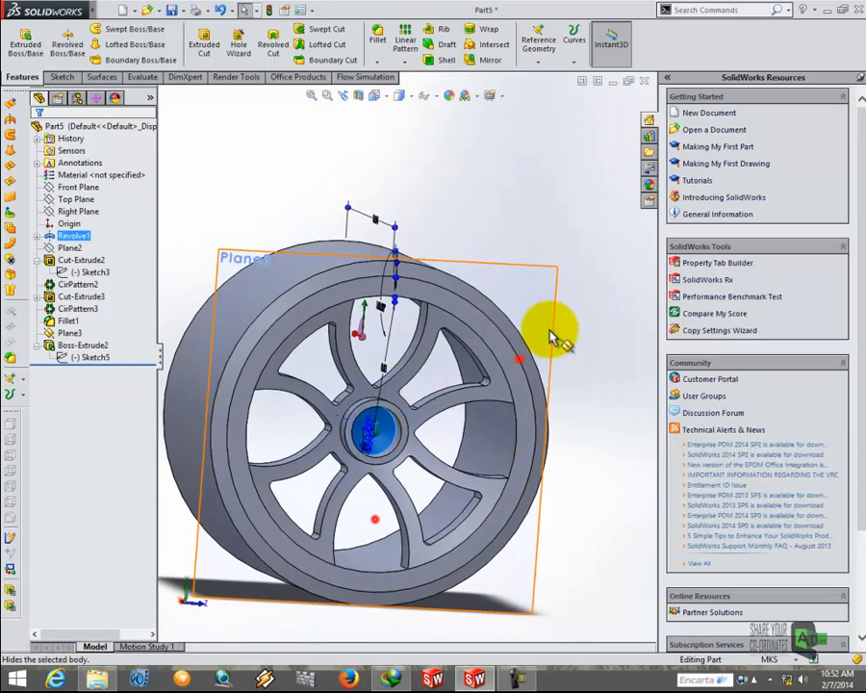
{"action": "scroll", "coordinate": [558, 344], "scroll_direction": "up", "scroll_amount": 4}
{"action": "middle_click_drag", "start_coordinate": [553, 346], "coordinate": [418, 387]}
{"action": "scroll", "coordinate": [497, 315], "scroll_direction": "down", "scroll_amount": 3}
Start a sketch on Plane3 in the Left view and convert the circular edge of the face inside the hub ring.
{"action": "left_click", "coordinate": [523, 280]}
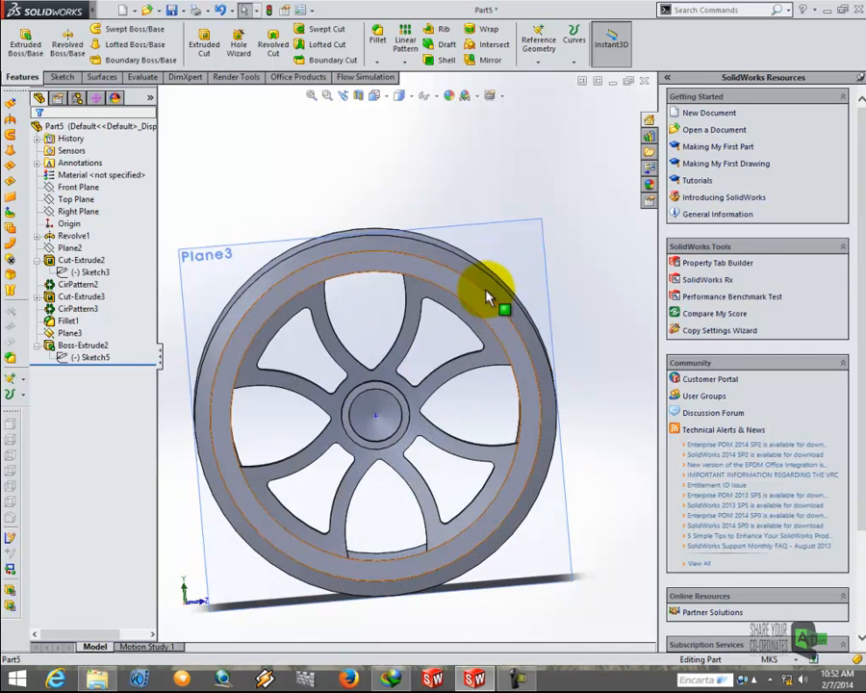
{"action": "scroll", "coordinate": [515, 253], "scroll_direction": "down", "scroll_amount": 1}
{"action": "left_click", "coordinate": [580, 195]}
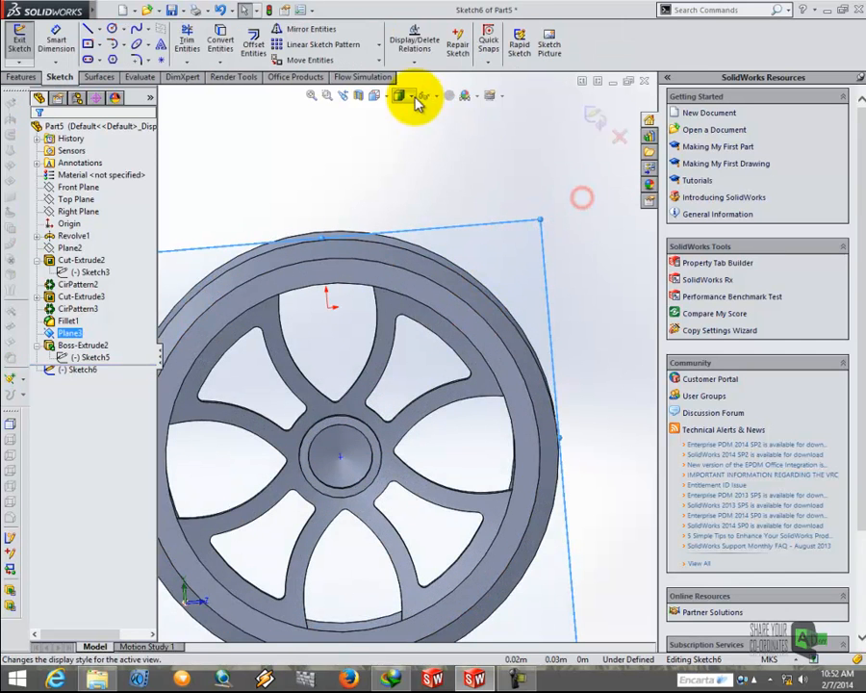
{"action": "left_click", "coordinate": [386, 96]}
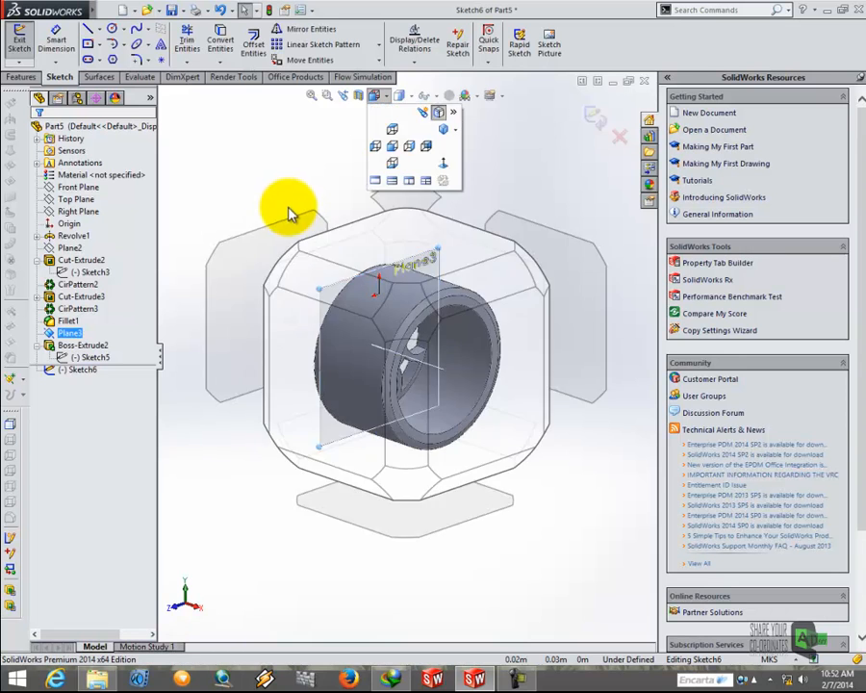
{"action": "left_click", "coordinate": [277, 239]}
{"action": "scroll", "coordinate": [381, 352], "scroll_direction": "down", "scroll_amount": 3}
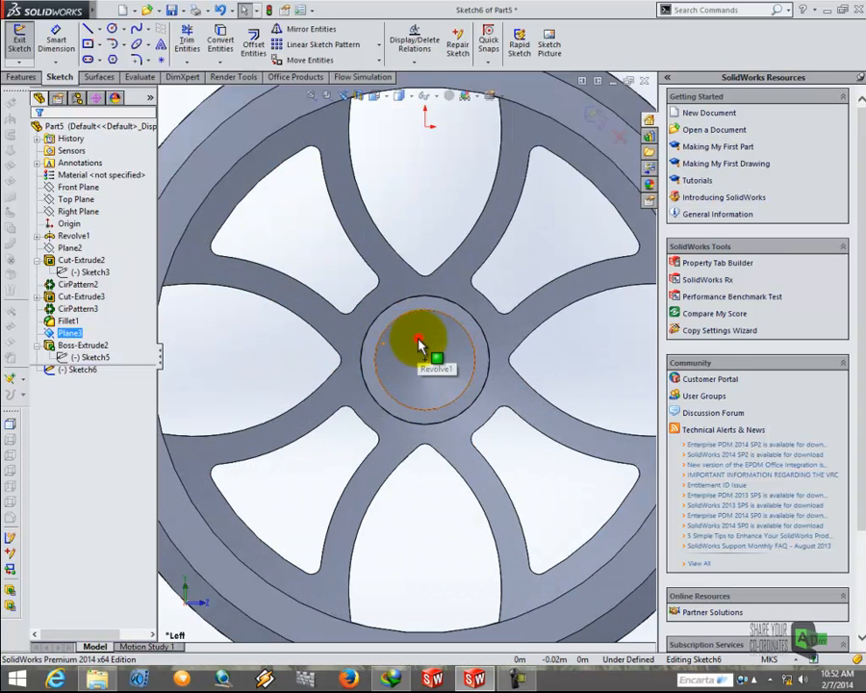
{"action": "left_click", "coordinate": [419, 346]}
{"action": "left_click", "coordinate": [220, 33]}
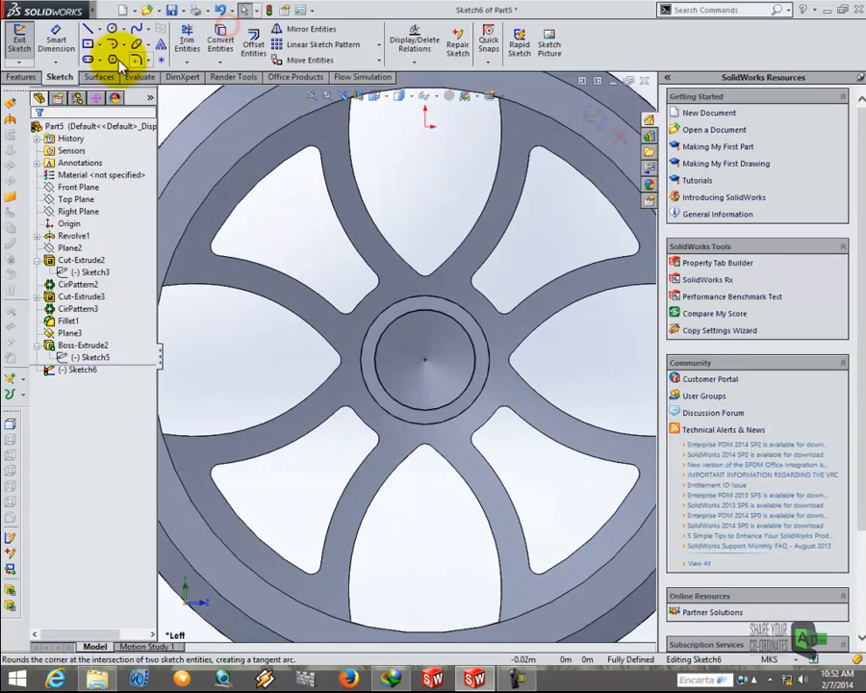
Extrude the converted hub circle 0.002 m blind outward from the sketch plane, merged with the wheel.
{"action": "left_click", "coordinate": [21, 76]}
{"action": "left_click", "coordinate": [26, 43]}
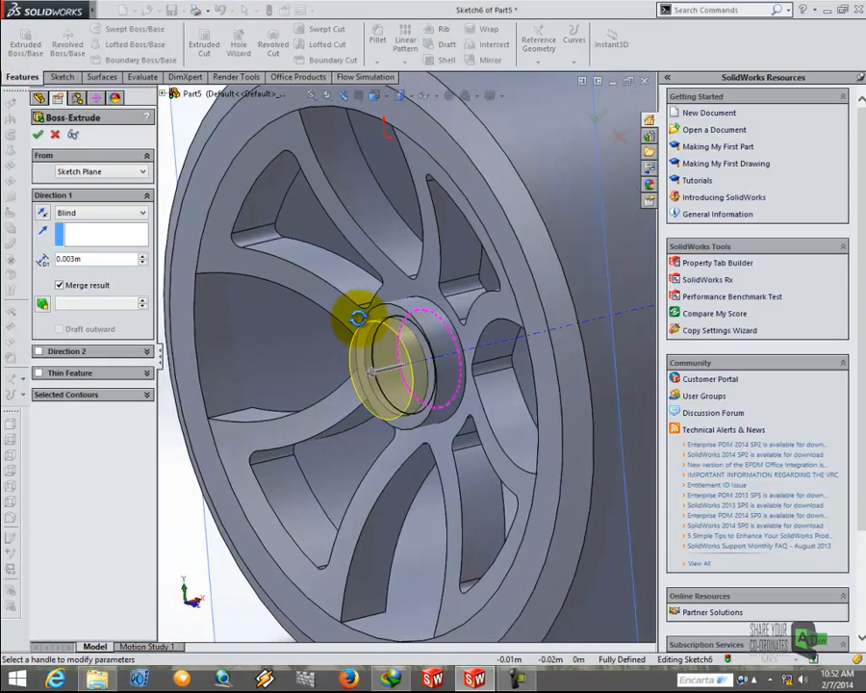
{"action": "scroll", "coordinate": [385, 347], "scroll_direction": "down", "scroll_amount": 2}
{"action": "left_click", "coordinate": [359, 375]}
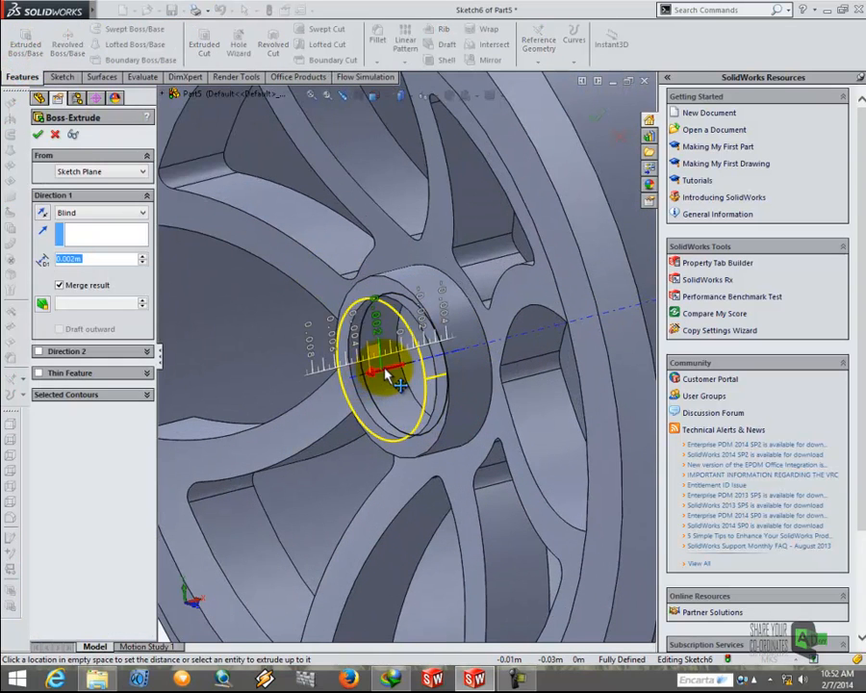
{"action": "left_click", "coordinate": [292, 365]}
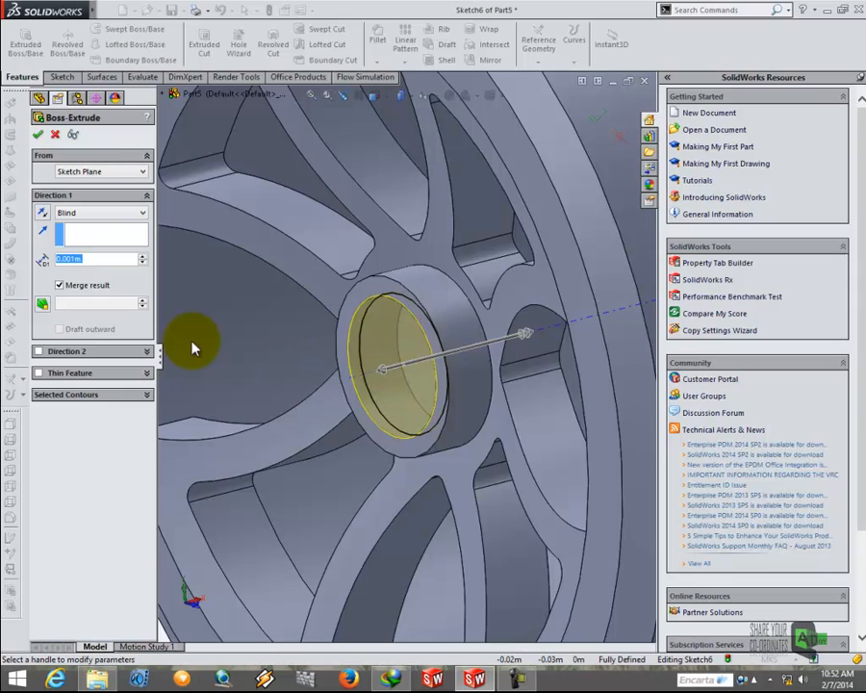
{"action": "middle_click_drag", "start_coordinate": [465, 391], "coordinate": [380, 379]}
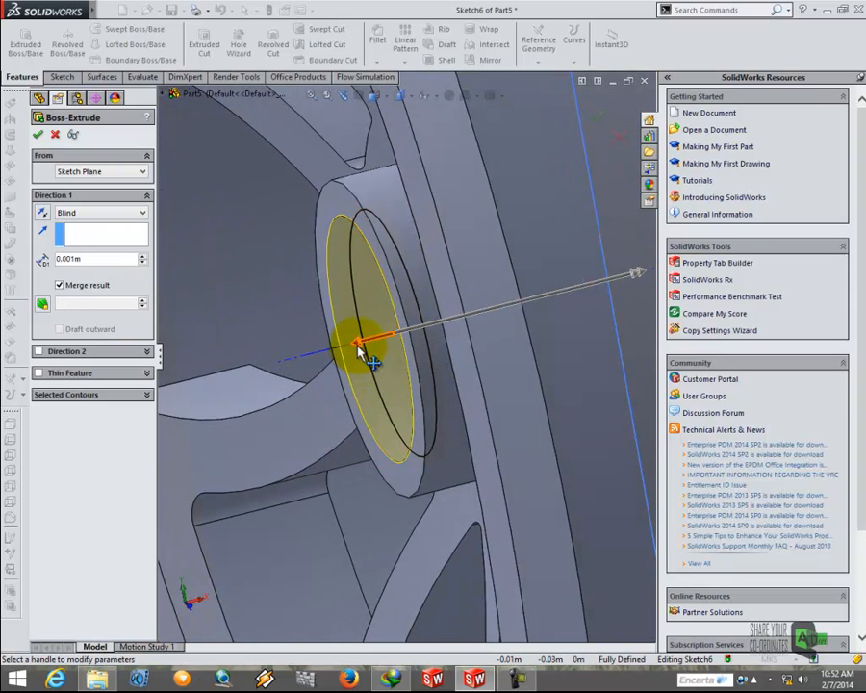
{"action": "left_click", "coordinate": [359, 346]}
{"action": "left_click", "coordinate": [348, 354]}
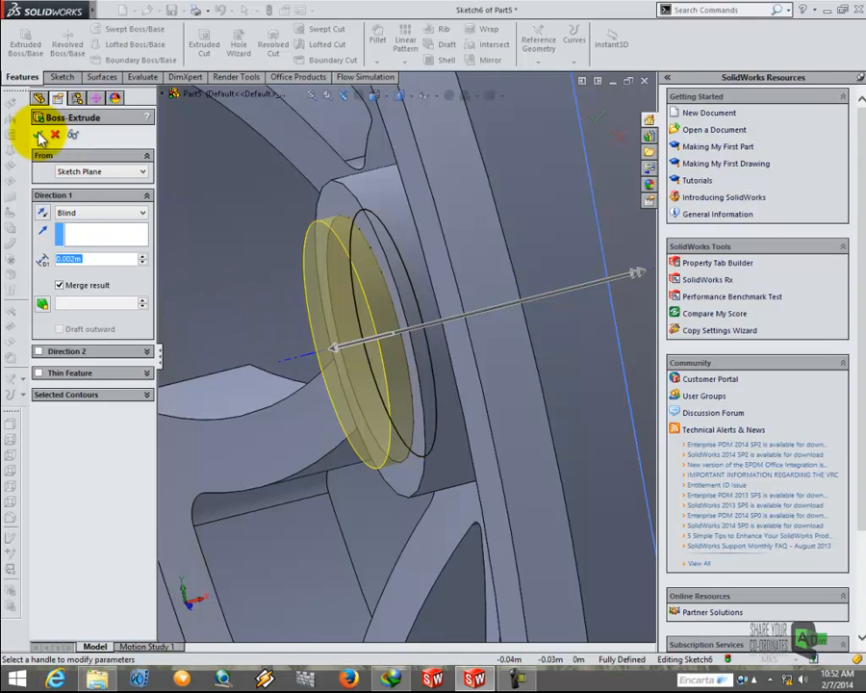
{"action": "scroll", "coordinate": [429, 319], "scroll_direction": "up", "scroll_amount": 5}
{"action": "middle_click_drag", "start_coordinate": [429, 319], "coordinate": [512, 325]}
{"action": "key", "text": "f"}
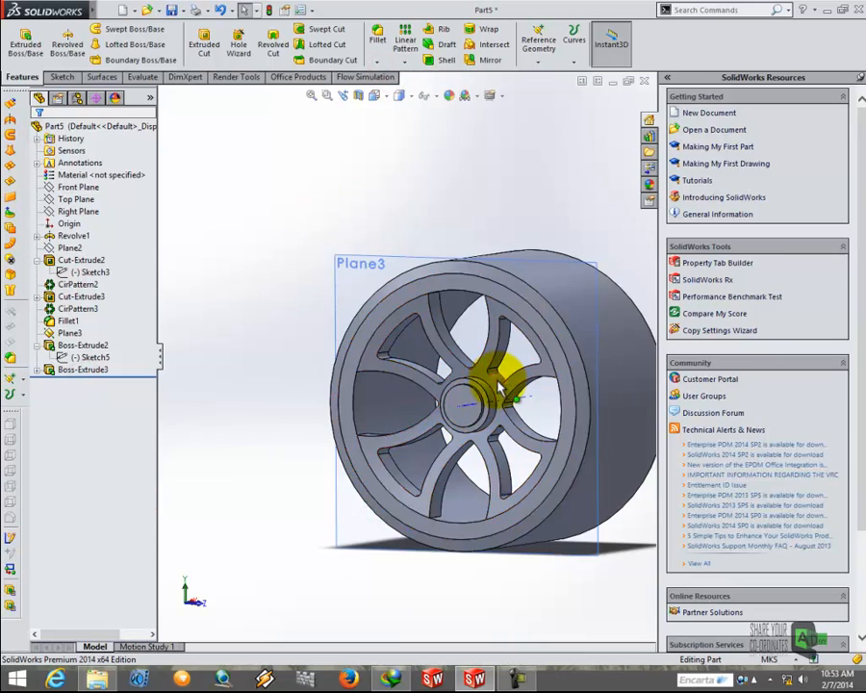
Chamfer the outer circular edge of the centre cap with a 0.001 m distance and a 45° angle.
{"action": "scroll", "coordinate": [494, 410], "scroll_direction": "down", "scroll_amount": 8}
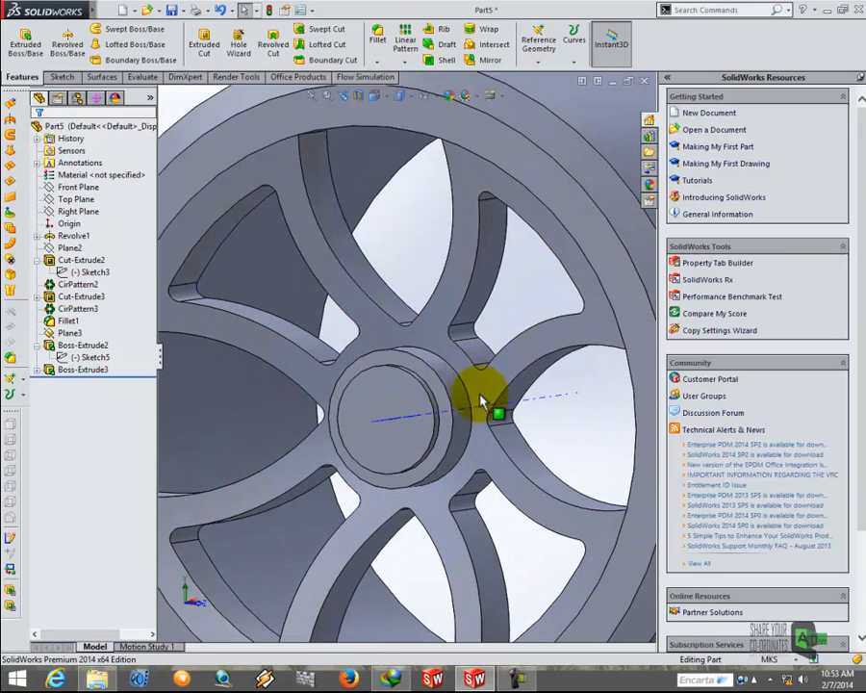
{"action": "left_click", "coordinate": [382, 67]}
{"action": "left_click", "coordinate": [395, 87]}
{"action": "key", "text": "f"}
{"action": "scroll", "coordinate": [382, 362], "scroll_direction": "down", "scroll_amount": 8}
{"action": "scroll", "coordinate": [382, 361], "scroll_direction": "down", "scroll_amount": 4}
{"action": "left_click", "coordinate": [382, 315]}
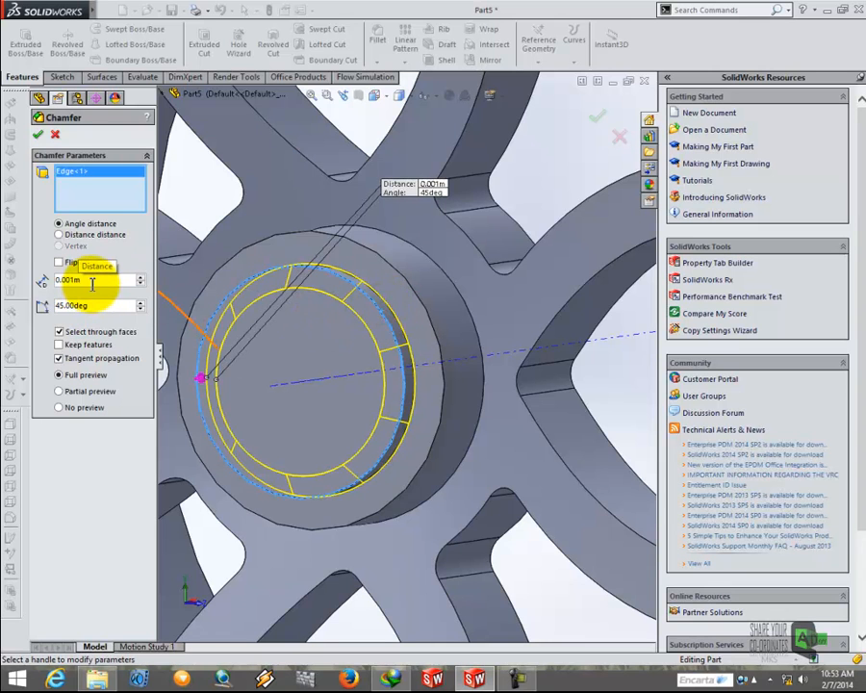
{"action": "left_click", "coordinate": [38, 135]}
Hide the reference plane Plane3 at the front of the wheel.
{"action": "scroll", "coordinate": [337, 264], "scroll_direction": "up", "scroll_amount": 4}
{"action": "scroll", "coordinate": [348, 339], "scroll_direction": "down", "scroll_amount": 3}
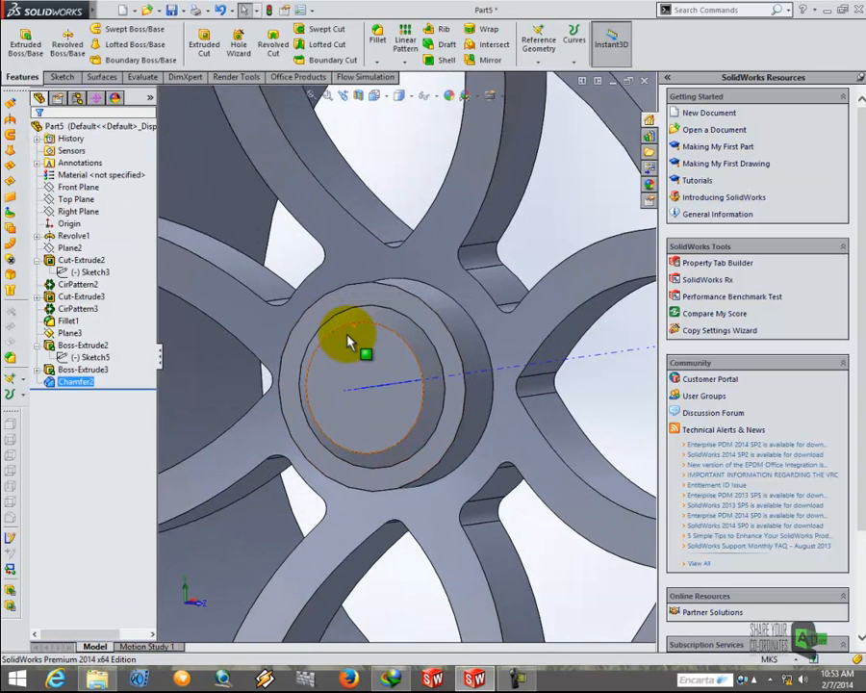
{"action": "scroll", "coordinate": [348, 339], "scroll_direction": "up", "scroll_amount": 3}
{"action": "middle_click_drag", "start_coordinate": [357, 354], "coordinate": [400, 367]}
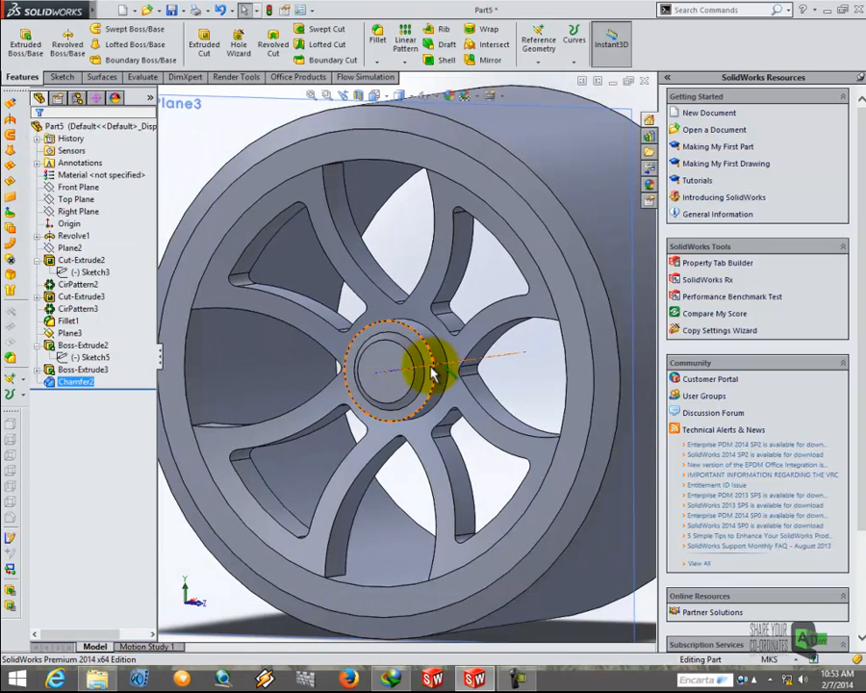
{"action": "scroll", "coordinate": [433, 371], "scroll_direction": "up", "scroll_amount": 5}
{"action": "scroll", "coordinate": [383, 318], "scroll_direction": "down", "scroll_amount": 6}
{"action": "right_click", "coordinate": [348, 324]}
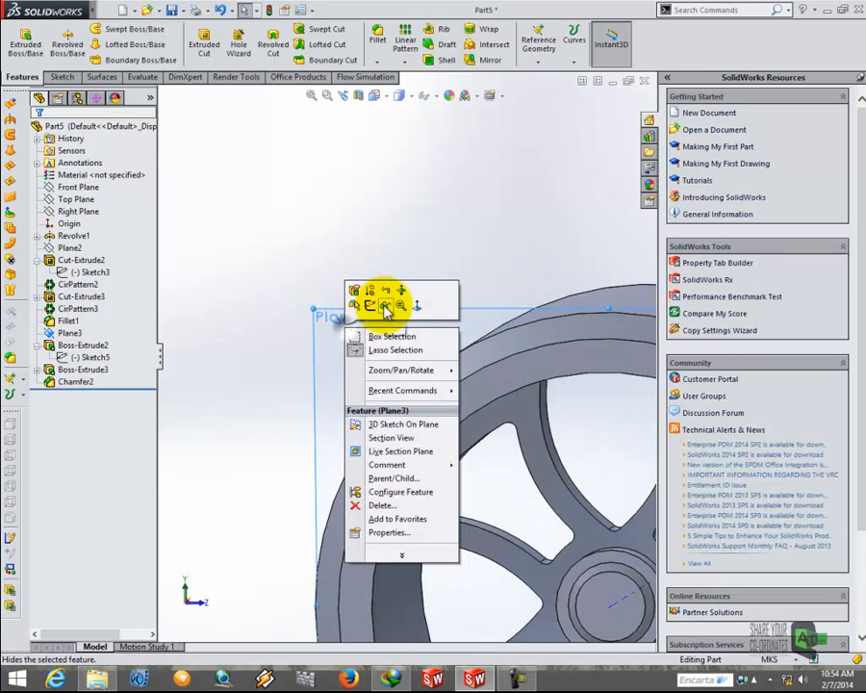
{"action": "left_click", "coordinate": [384, 306]}
{"action": "scroll", "coordinate": [440, 359], "scroll_direction": "up", "scroll_amount": 5}
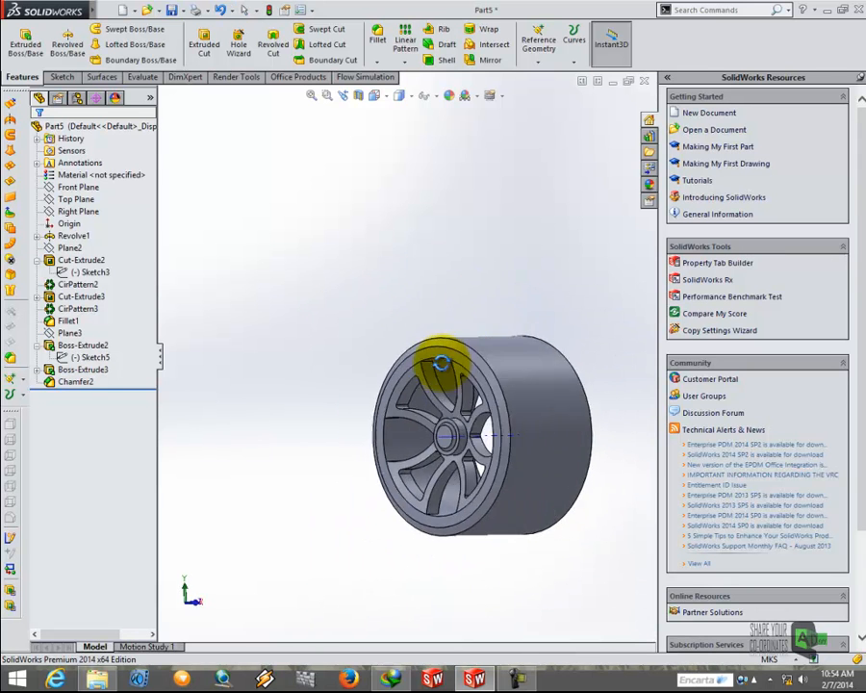
Create a reference plane on the annular rim face at the open back of the wheel, with a 0.00 m offset.
{"action": "left_click", "coordinate": [547, 64]}
{"action": "left_click", "coordinate": [550, 72]}
{"action": "middle_click_drag", "start_coordinate": [475, 236], "coordinate": [456, 270]}
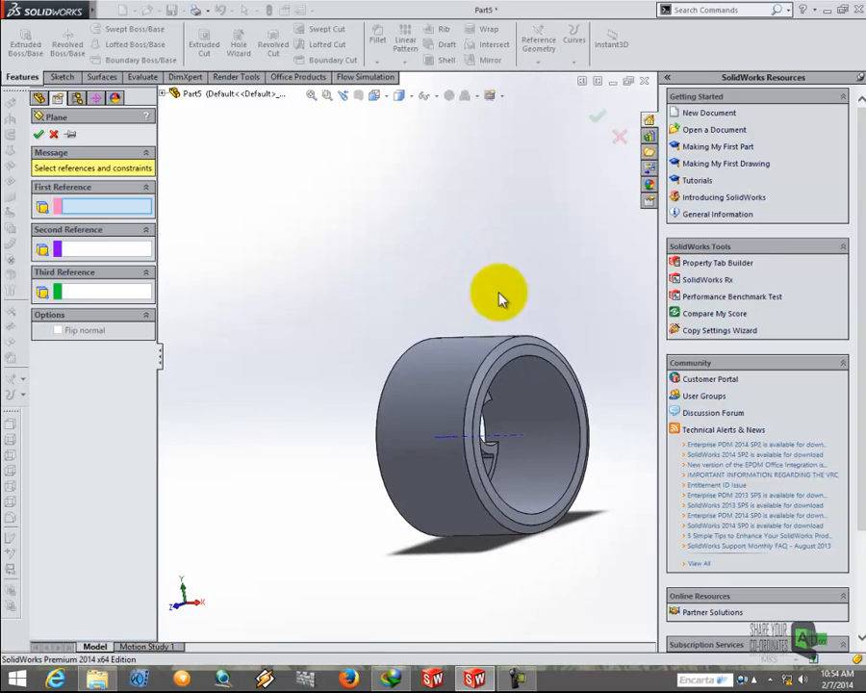
{"action": "scroll", "coordinate": [456, 271], "scroll_direction": "down", "scroll_amount": 4}
{"action": "left_click", "coordinate": [513, 365]}
{"action": "scroll", "coordinate": [510, 389], "scroll_direction": "up", "scroll_amount": 3}
{"action": "middle_click_drag", "start_coordinate": [506, 396], "coordinate": [382, 386]}
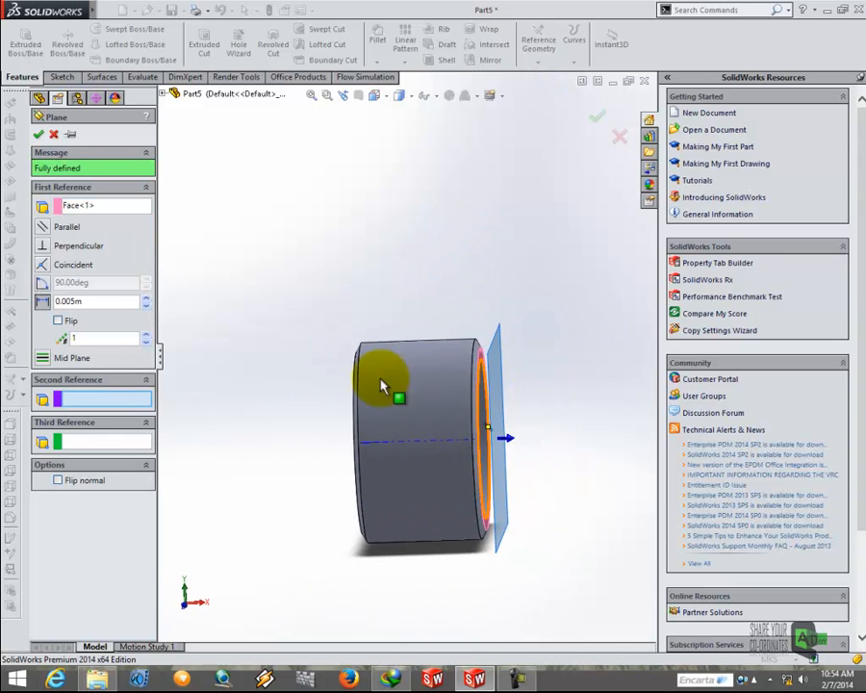
{"action": "left_click", "coordinate": [145, 298]}
{"action": "left_click", "coordinate": [145, 304]}
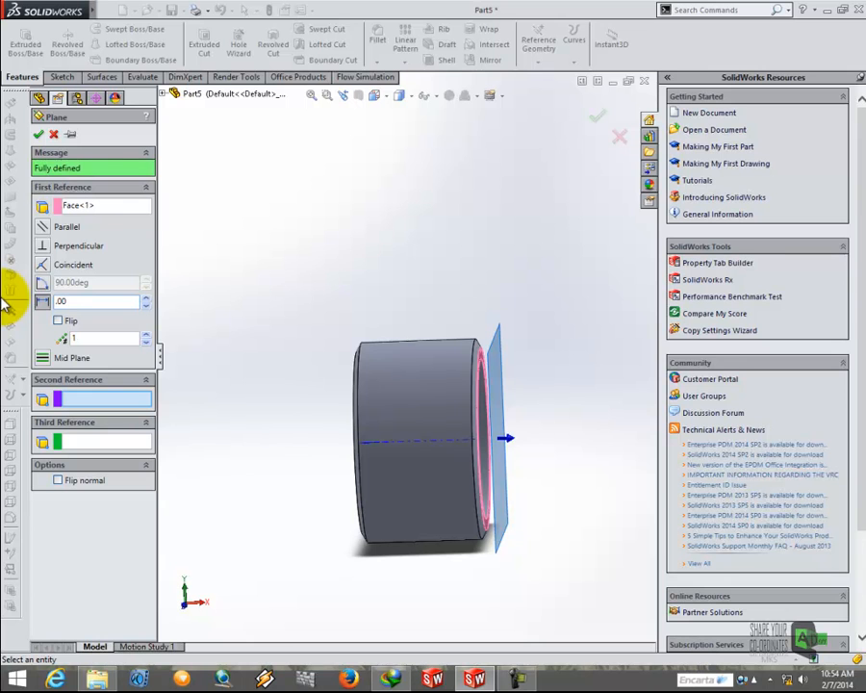
{"action": "left_click", "coordinate": [38, 135]}
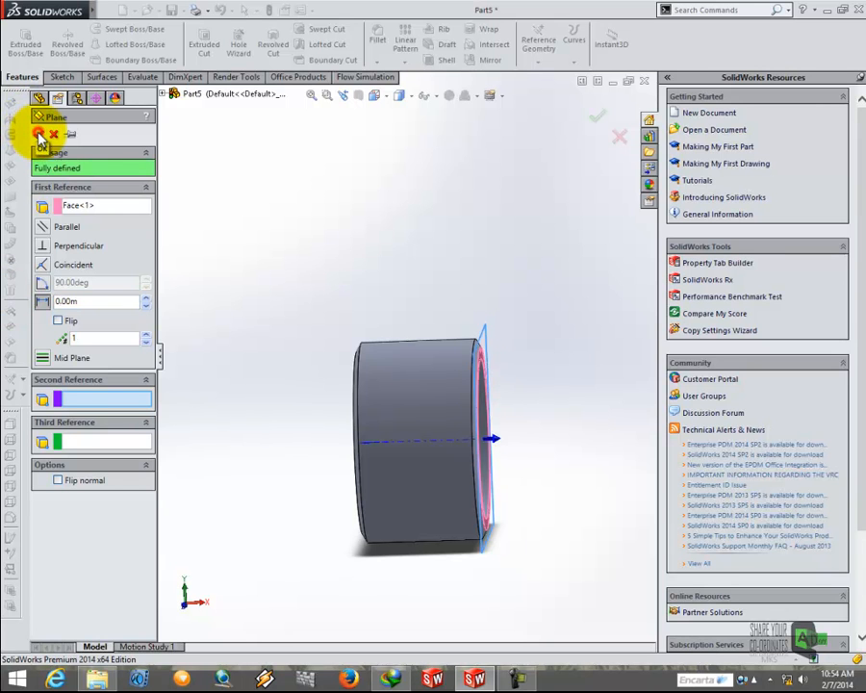
Start a sketch on Plane4 in the Right view and convert the inner circular edge of the wheel barrel.
{"action": "scroll", "coordinate": [495, 373], "scroll_direction": "down", "scroll_amount": 2}
{"action": "middle_click_drag", "start_coordinate": [495, 373], "coordinate": [458, 348]}
{"action": "left_click", "coordinate": [452, 343]}
{"action": "left_click", "coordinate": [504, 304]}
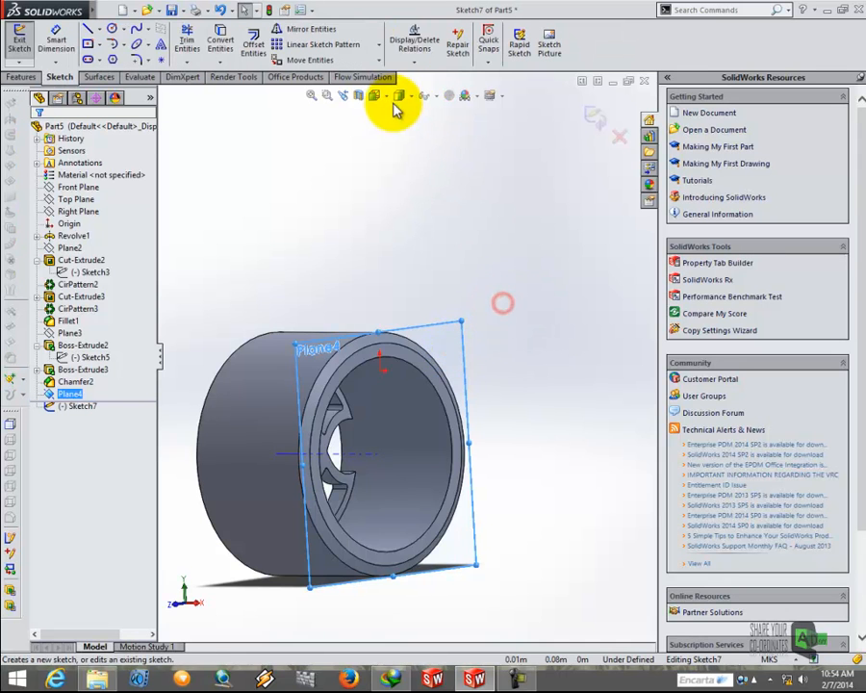
{"action": "left_click", "coordinate": [382, 100]}
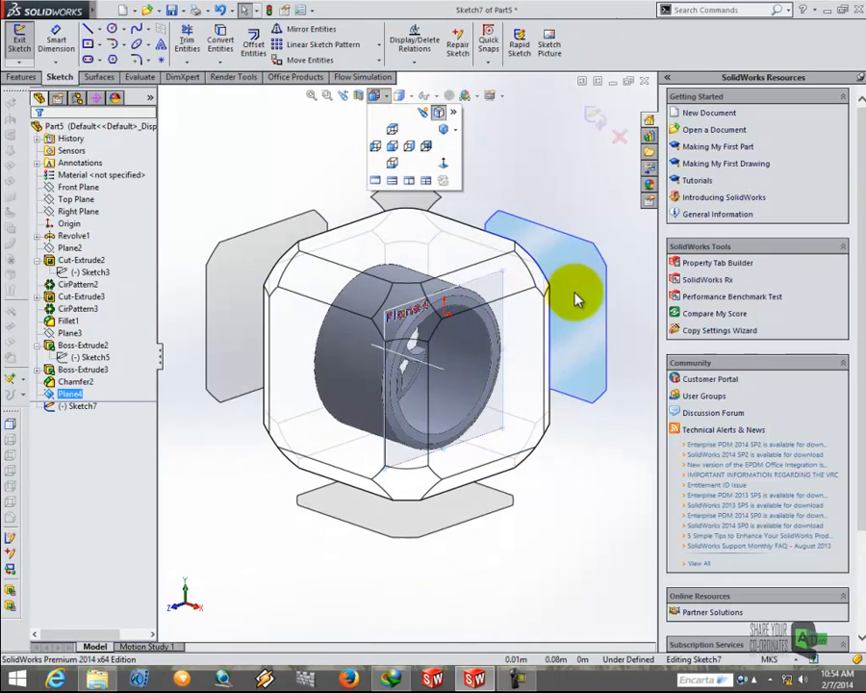
{"action": "left_click", "coordinate": [491, 359]}
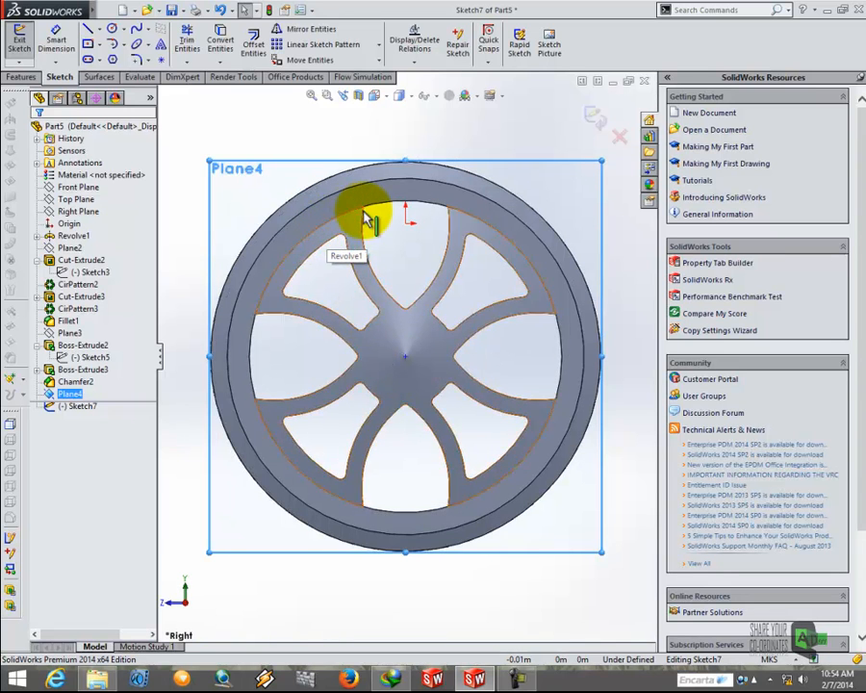
{"action": "left_click", "coordinate": [369, 210]}
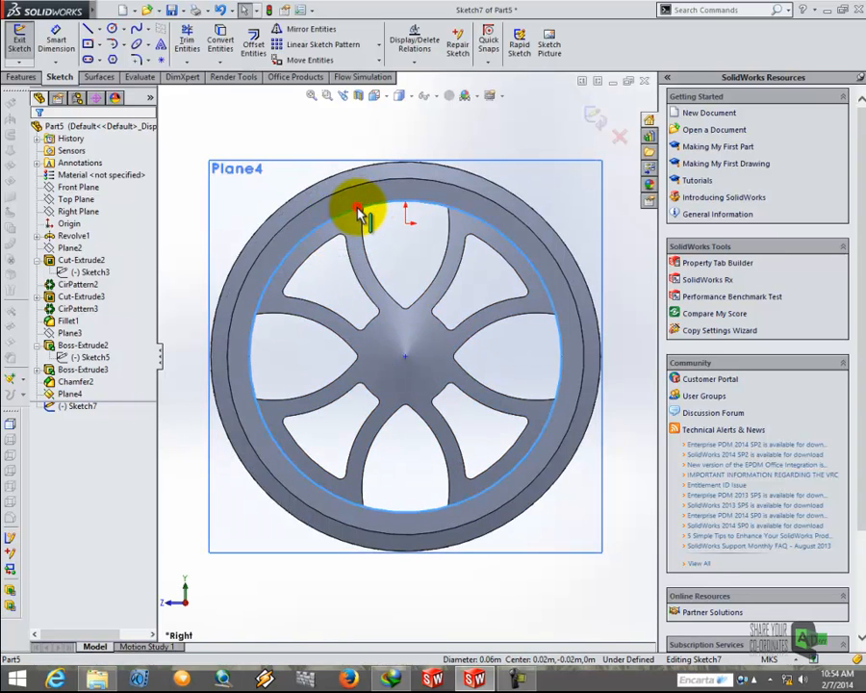
{"action": "left_click", "coordinate": [222, 39]}
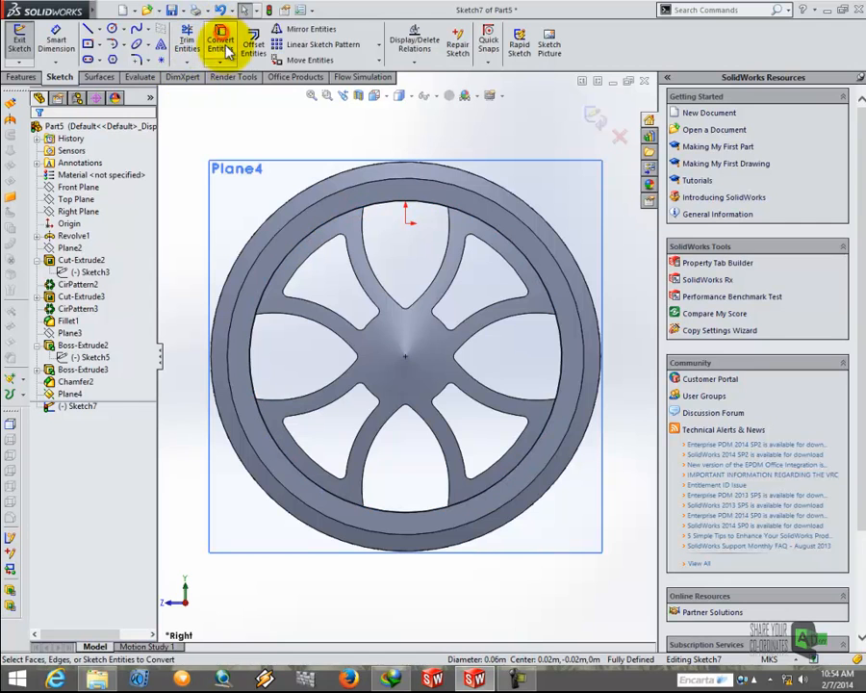
Sketch a circle of about 0.024 m radius centred on the wheel axis, inside the converted edge.
{"action": "left_click", "coordinate": [113, 29]}
{"action": "left_click", "coordinate": [404, 356]}
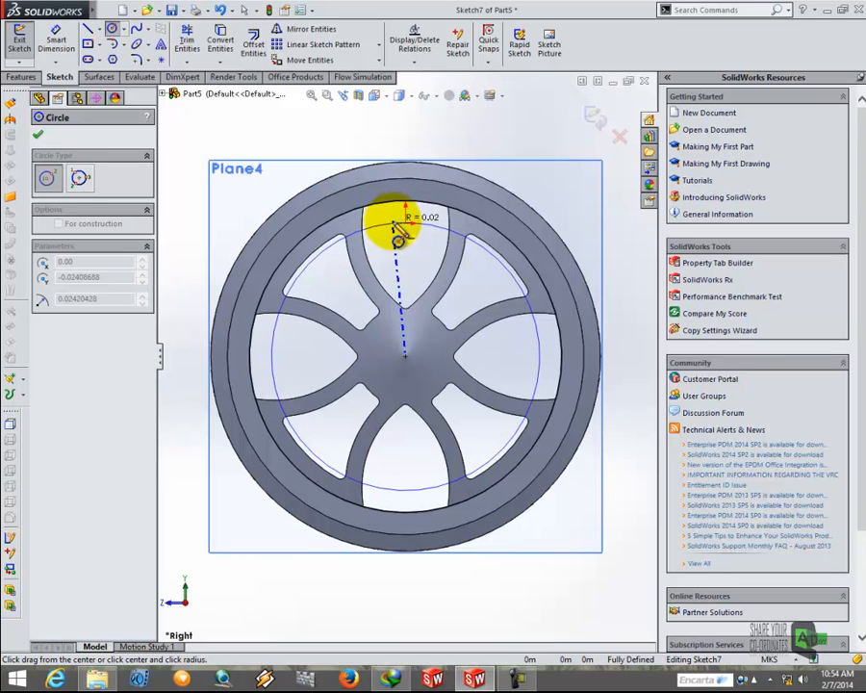
{"action": "left_click", "coordinate": [400, 231]}
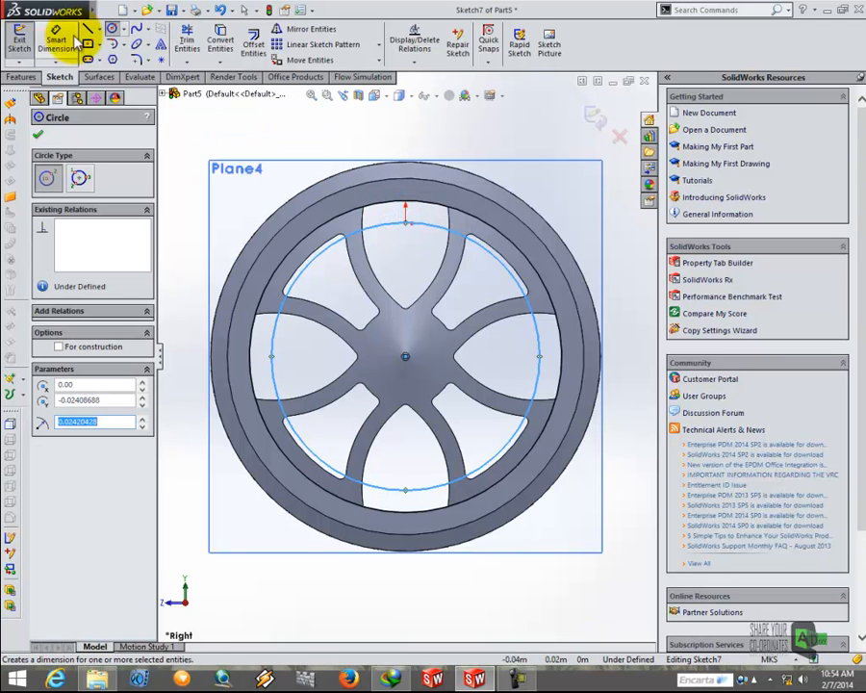
Extrude the ring between the two circles into the barrel, up to the back surface of the spokes, with the result merged.
{"action": "left_click", "coordinate": [21, 77]}
{"action": "left_click", "coordinate": [26, 44]}
{"action": "middle_click_drag", "start_coordinate": [356, 258], "coordinate": [321, 358]}
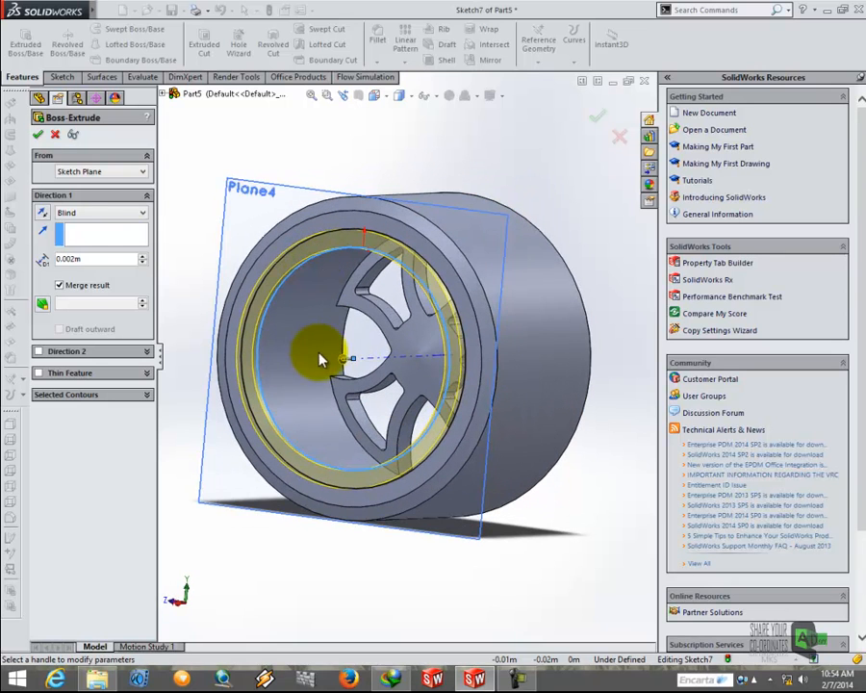
{"action": "left_click", "coordinate": [41, 213]}
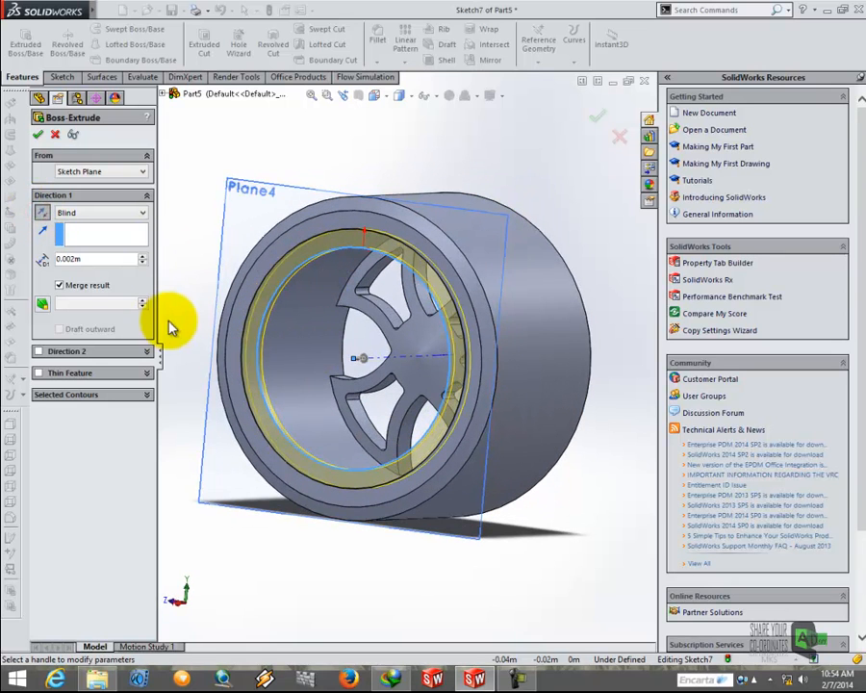
{"action": "left_click", "coordinate": [94, 211]}
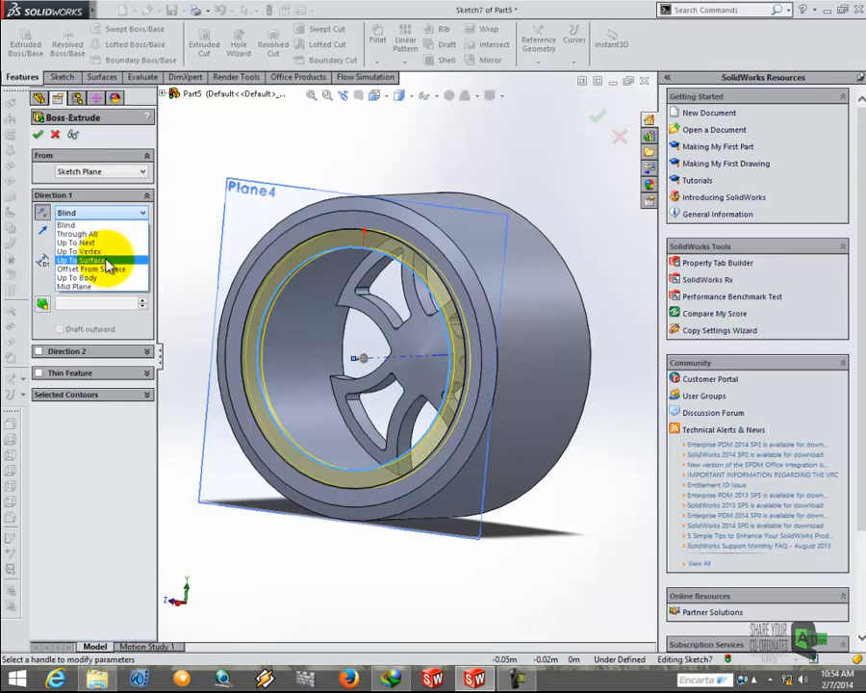
{"action": "left_click", "coordinate": [91, 260]}
{"action": "left_click", "coordinate": [358, 281]}
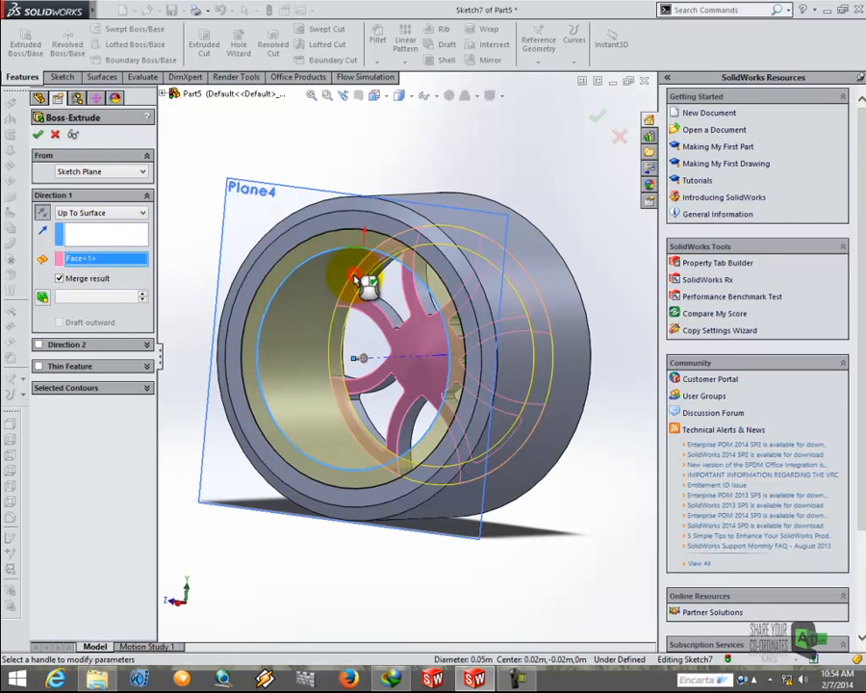
Examine the extruded inner ring and the spokes from both sides of the wheel.
{"action": "scroll", "coordinate": [369, 292], "scroll_direction": "up", "scroll_amount": 2}
{"action": "middle_click_drag", "start_coordinate": [372, 293], "coordinate": [618, 420]}
{"action": "scroll", "coordinate": [466, 319], "scroll_direction": "down", "scroll_amount": 3}
{"action": "scroll", "coordinate": [266, 419], "scroll_direction": "down", "scroll_amount": 3}
{"action": "middle_click_drag", "start_coordinate": [266, 419], "coordinate": [304, 429]}
{"action": "scroll", "coordinate": [348, 387], "scroll_direction": "up", "scroll_amount": 4}
{"action": "middle_click_drag", "start_coordinate": [382, 397], "coordinate": [173, 404]}
{"action": "middle_click_drag", "start_coordinate": [367, 348], "coordinate": [423, 154]}
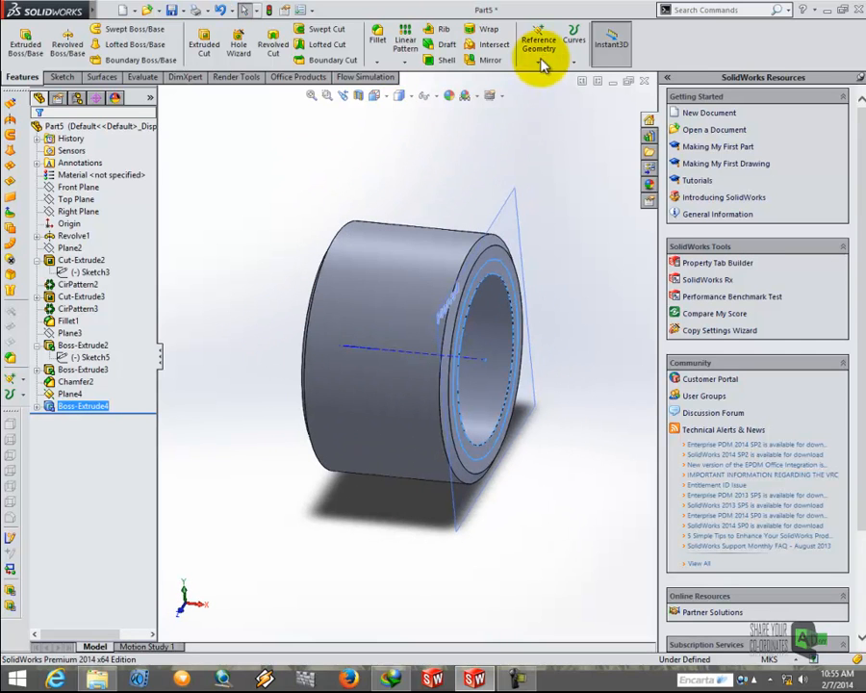
Create a reference plane offset 0.035 m from Plane4, flipped toward the spoke side of the wheel.
{"action": "left_click", "coordinate": [540, 58]}
{"action": "left_click", "coordinate": [550, 75]}
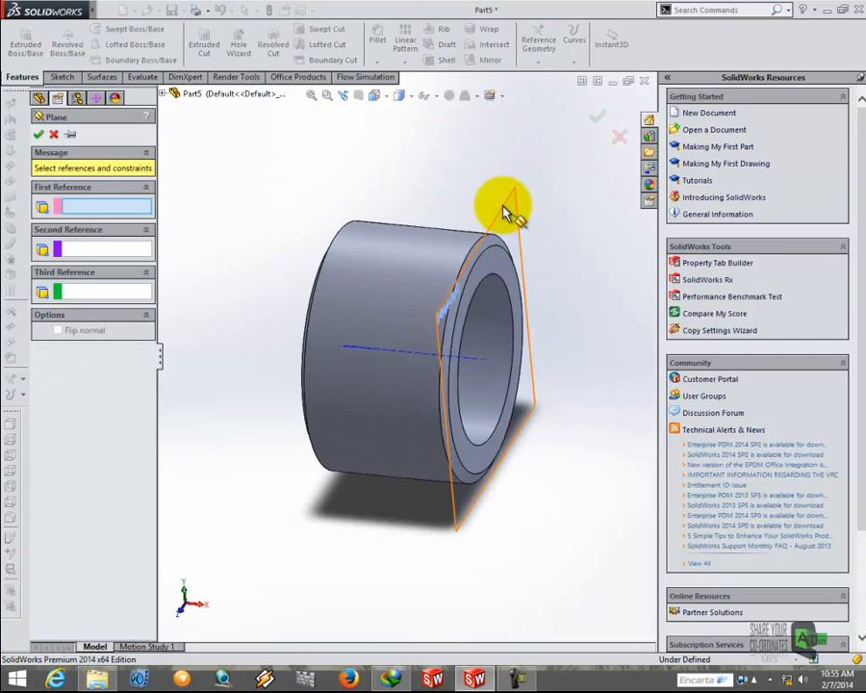
{"action": "left_click", "coordinate": [500, 205]}
{"action": "middle_click_drag", "start_coordinate": [500, 205], "coordinate": [517, 207]}
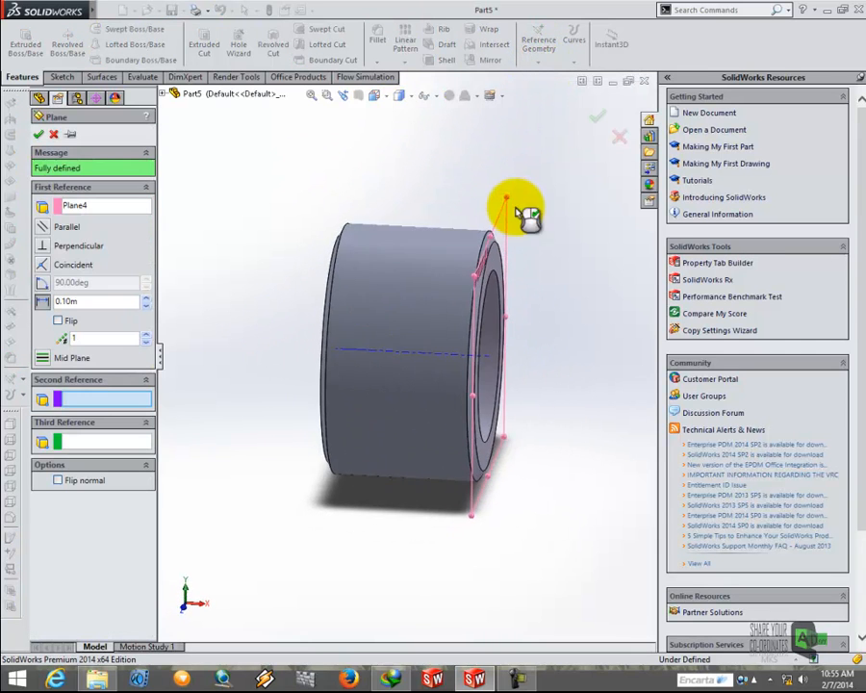
{"action": "left_click", "coordinate": [147, 307]}
{"action": "left_click", "coordinate": [147, 307]}
{"action": "left_click", "coordinate": [147, 307]}
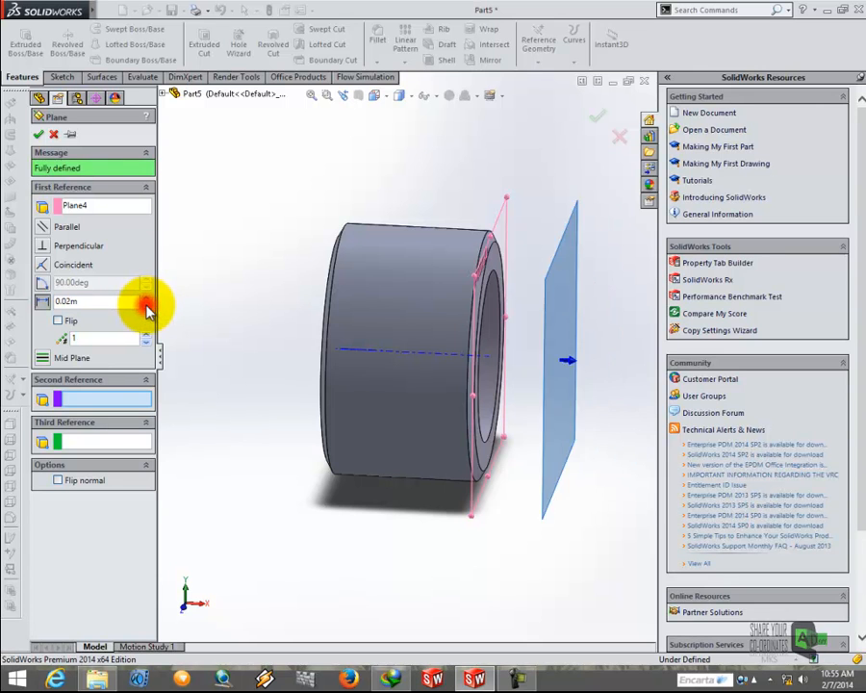
{"action": "left_click", "coordinate": [147, 307]}
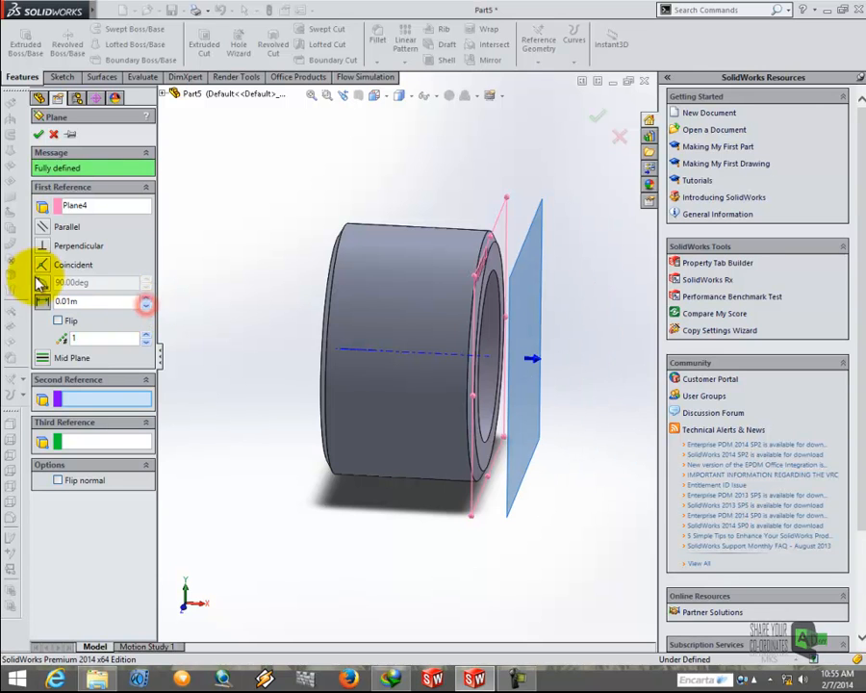
{"action": "left_click", "coordinate": [59, 321]}
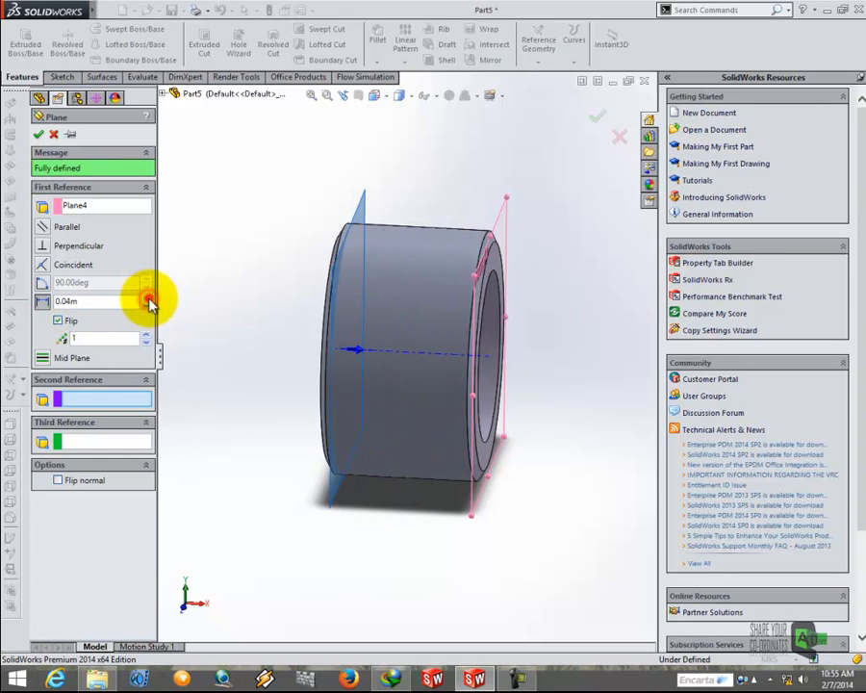
{"action": "middle_click_drag", "start_coordinate": [255, 278], "coordinate": [226, 288]}
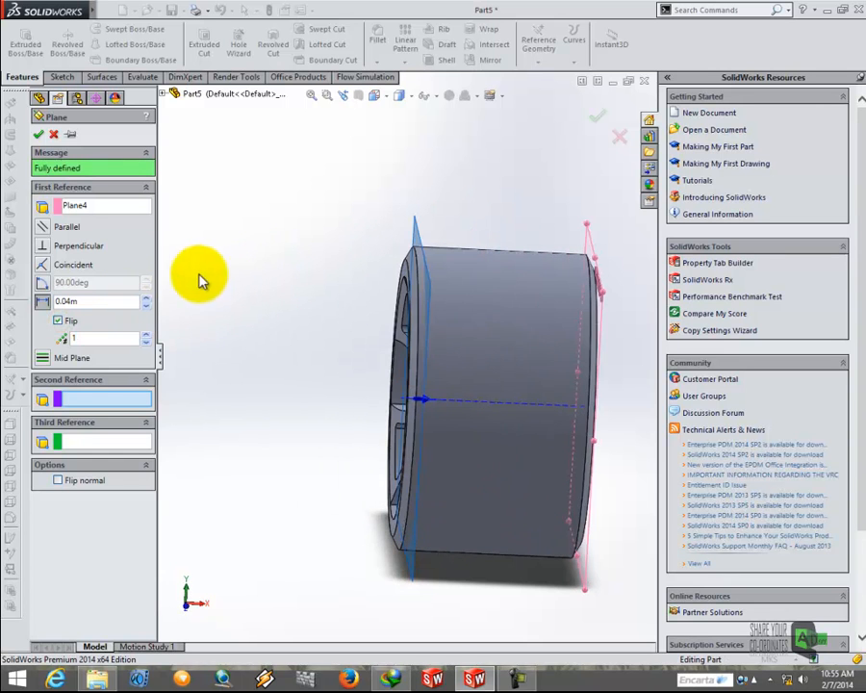
{"action": "middle_click_drag", "start_coordinate": [158, 306], "coordinate": [122, 317]}
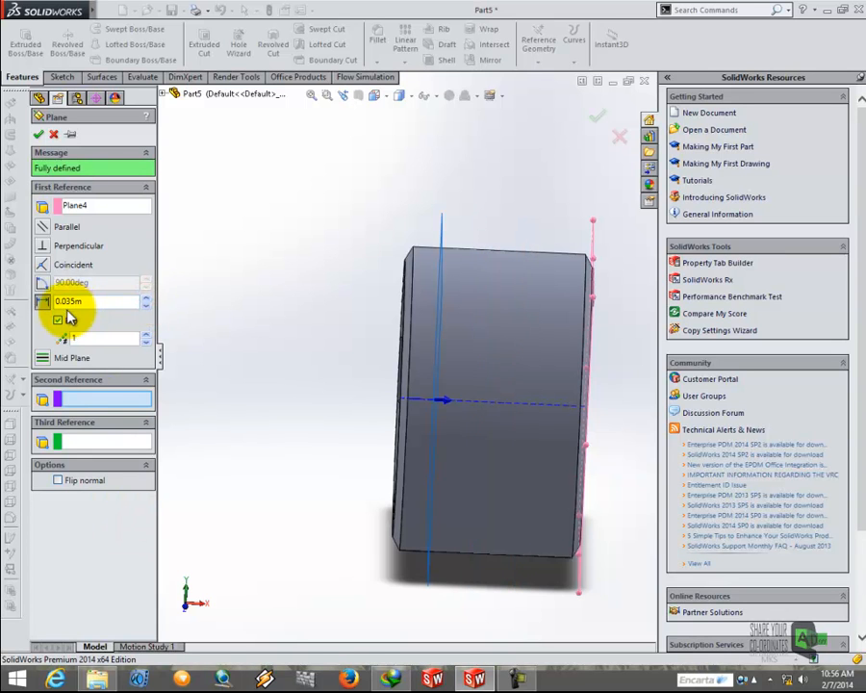
{"action": "left_click", "coordinate": [39, 137]}
Hide the reference plane Plane4 at the open back of the wheel.
{"action": "middle_click_drag", "start_coordinate": [385, 241], "coordinate": [342, 270]}
{"action": "right_click", "coordinate": [632, 244]}
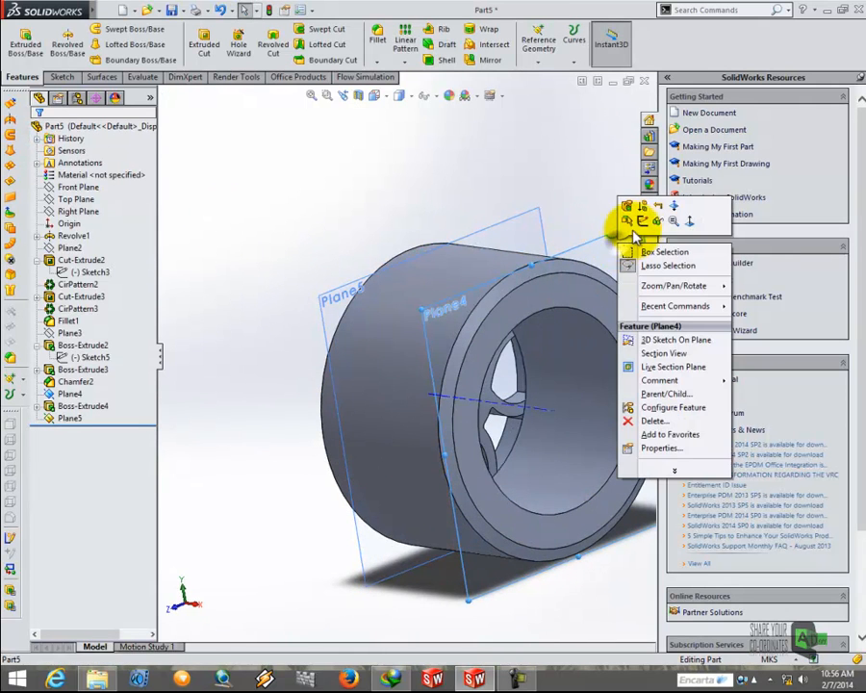
{"action": "left_click", "coordinate": [658, 222]}
Open a sketch on the reference plane Plane5 and view it straight on from the Right orientation.
{"action": "scroll", "coordinate": [471, 244], "scroll_direction": "up", "scroll_amount": 5}
{"action": "middle_click_drag", "start_coordinate": [460, 276], "coordinate": [402, 281]}
{"action": "scroll", "coordinate": [472, 359], "scroll_direction": "down", "scroll_amount": 10}
{"action": "middle_click_drag", "start_coordinate": [402, 397], "coordinate": [353, 406]}
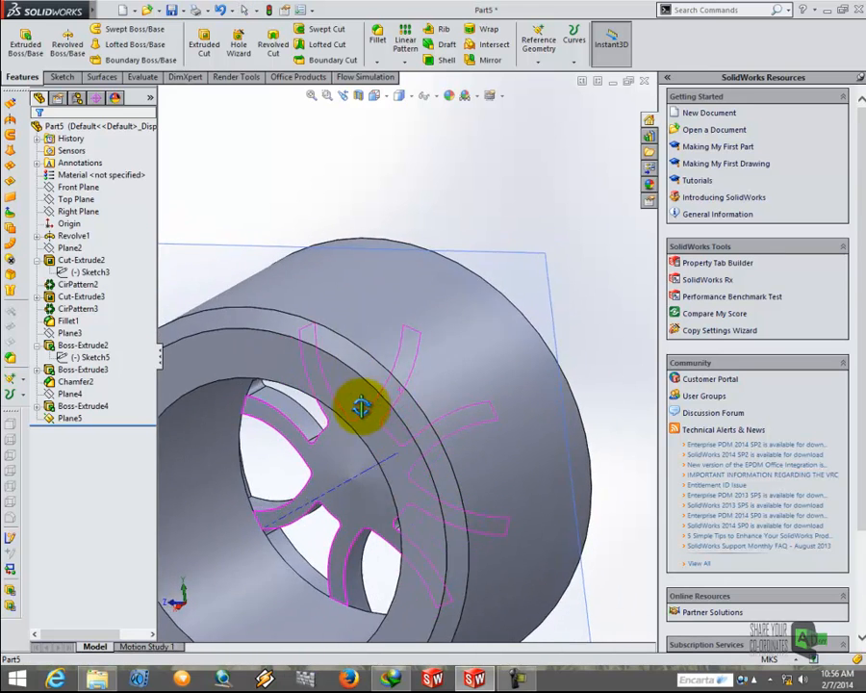
{"action": "scroll", "coordinate": [356, 408], "scroll_direction": "up", "scroll_amount": 6}
{"action": "middle_click_drag", "start_coordinate": [543, 228], "coordinate": [493, 304]}
{"action": "left_click", "coordinate": [481, 303]}
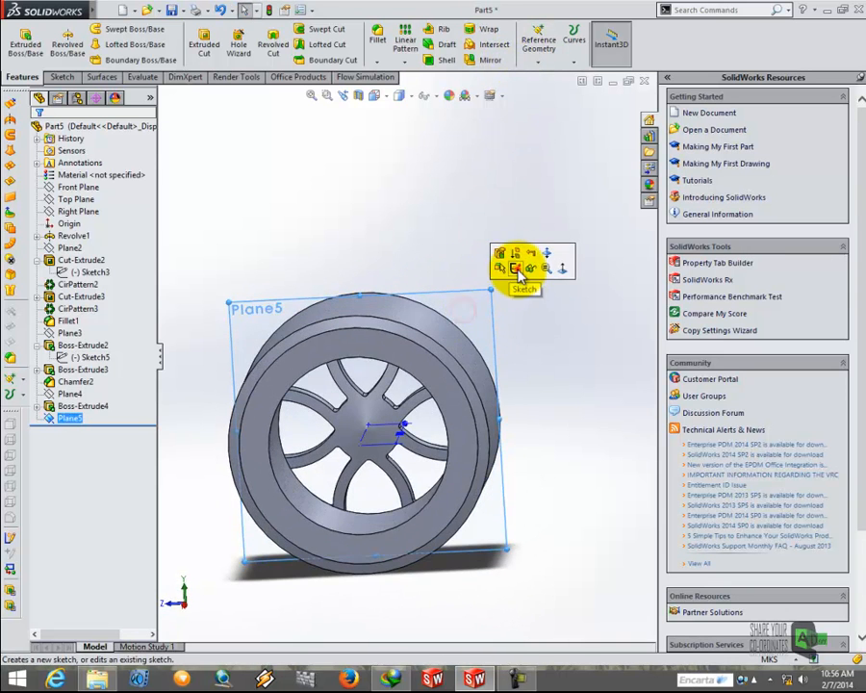
{"action": "left_click", "coordinate": [517, 270]}
{"action": "left_click", "coordinate": [387, 97]}
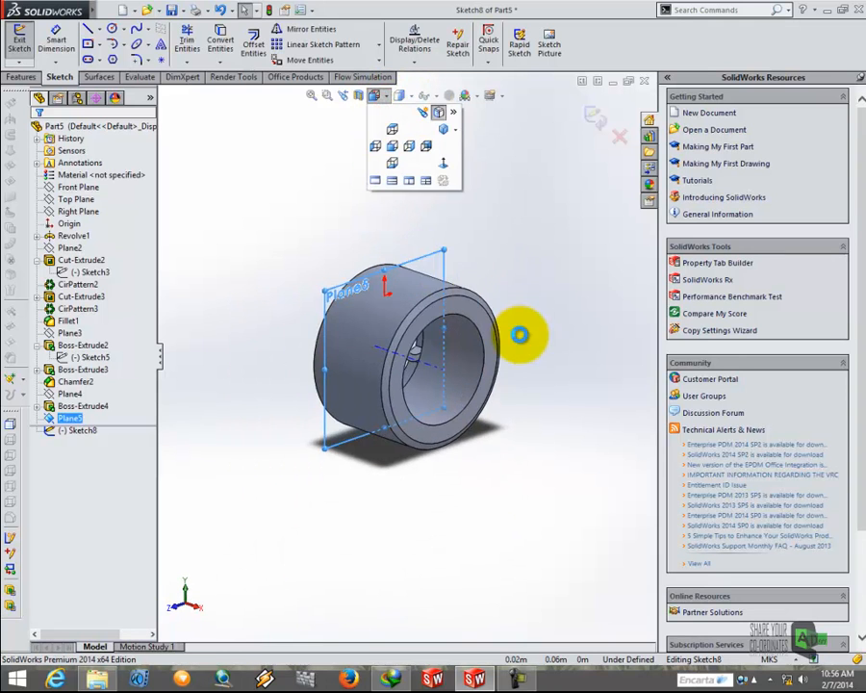
{"action": "left_click", "coordinate": [504, 375]}
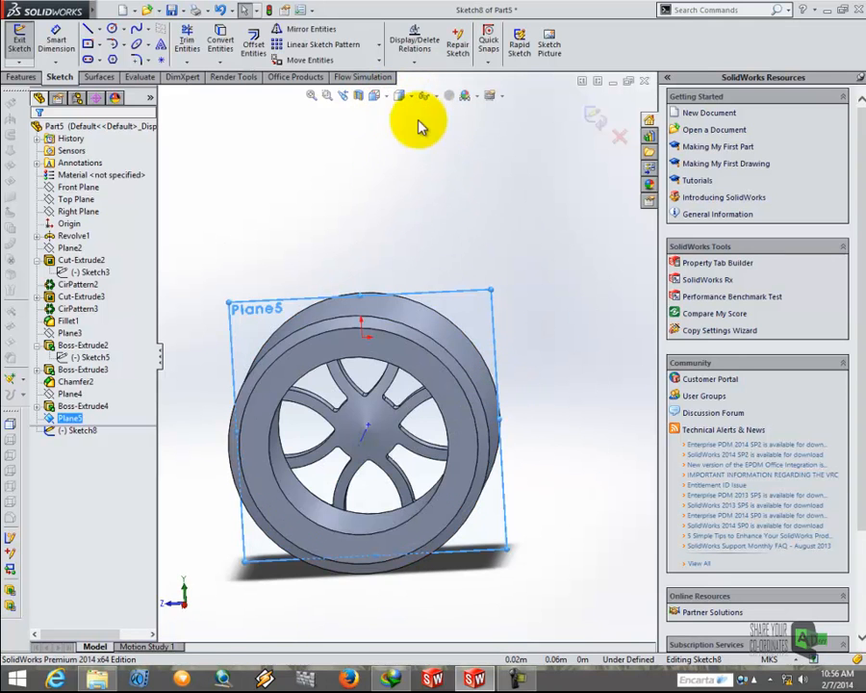
{"action": "left_click", "coordinate": [383, 98]}
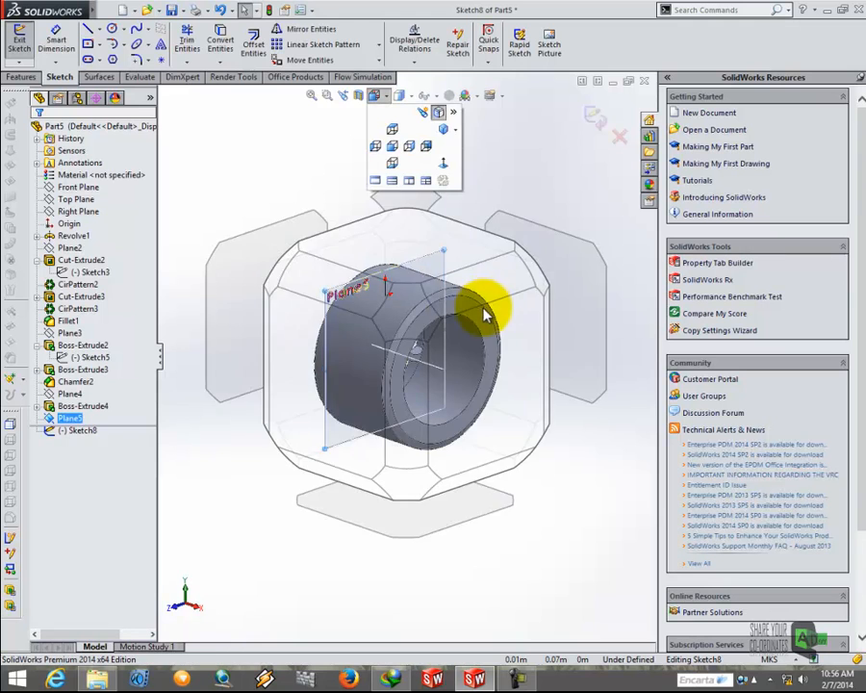
{"action": "left_click", "coordinate": [488, 372]}
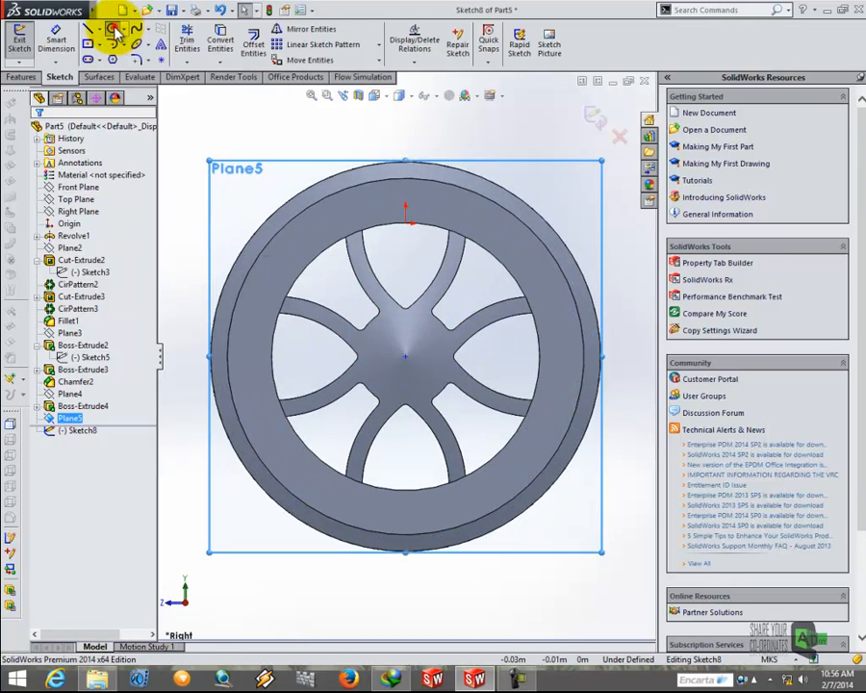
Sketch a circle of about 0.0045 m radius centred on the wheel's axis.
{"action": "left_click", "coordinate": [113, 30]}
{"action": "left_click", "coordinate": [411, 373]}
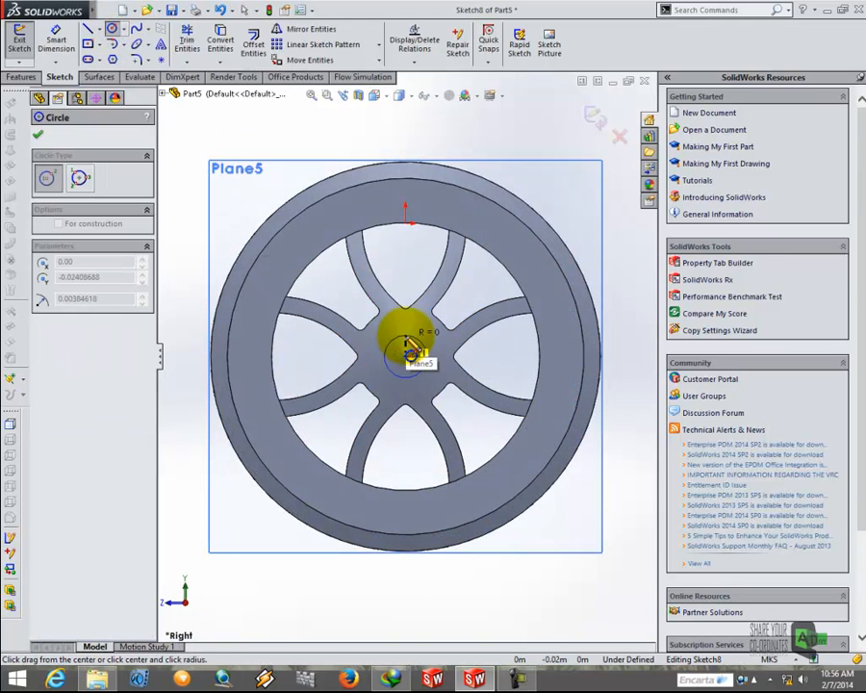
{"action": "left_click", "coordinate": [412, 350]}
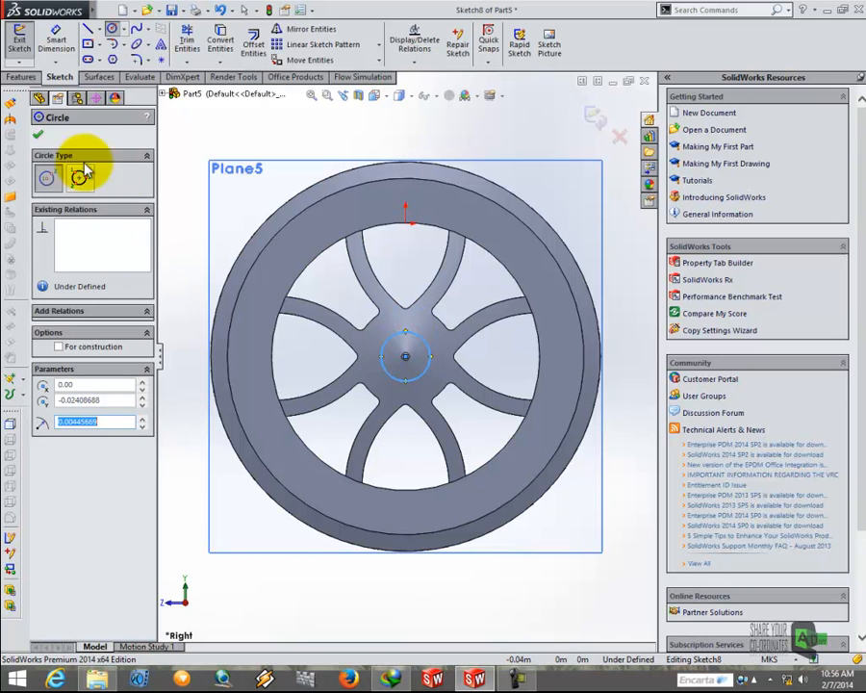
{"action": "left_click", "coordinate": [39, 135]}
Extrude the small circle 0.009 m at the hub as a blind boss, with the result merged.
{"action": "left_click", "coordinate": [21, 77]}
{"action": "left_click", "coordinate": [23, 42]}
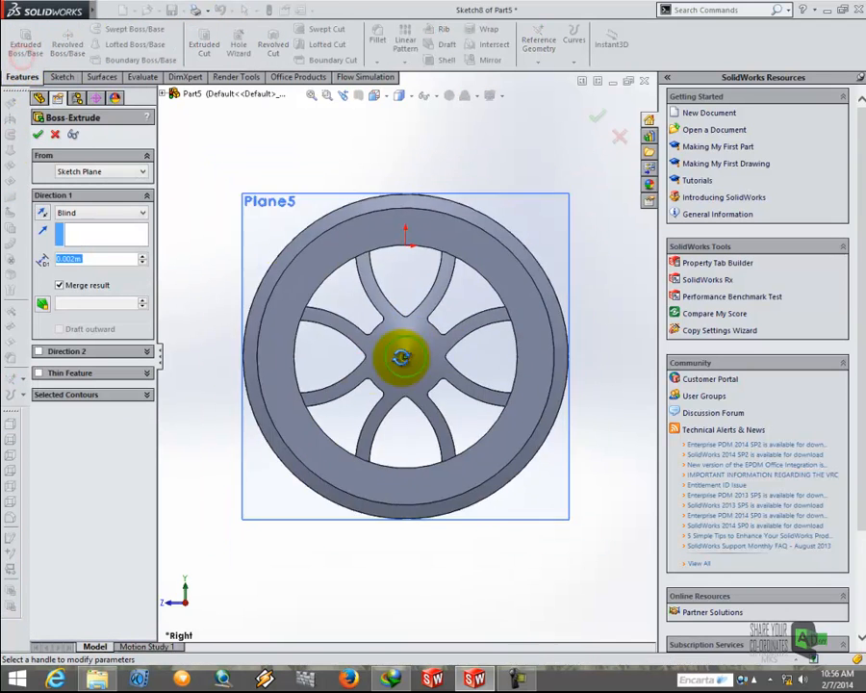
{"action": "scroll", "coordinate": [424, 354], "scroll_direction": "down", "scroll_amount": 3}
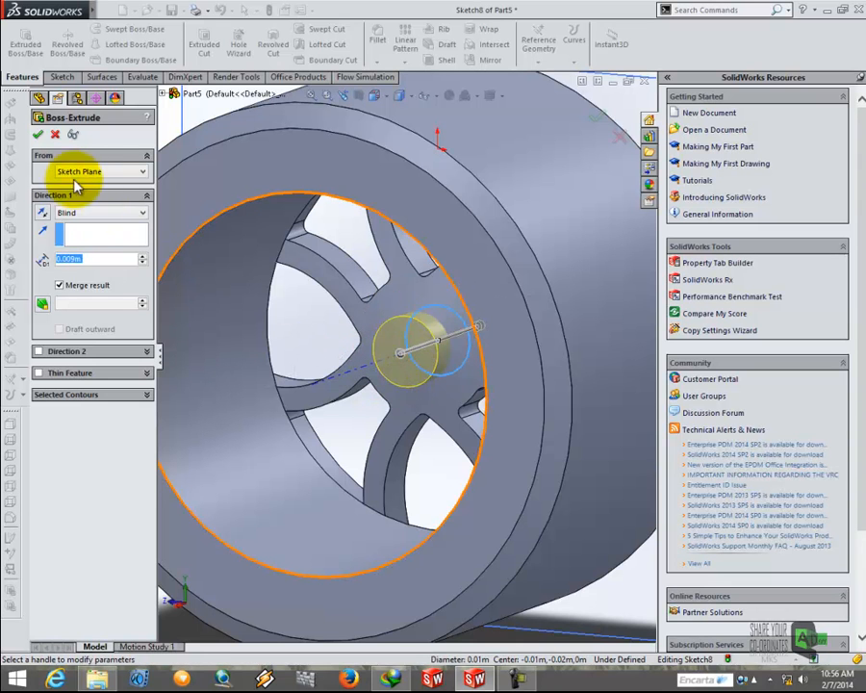
{"action": "left_click", "coordinate": [39, 132]}
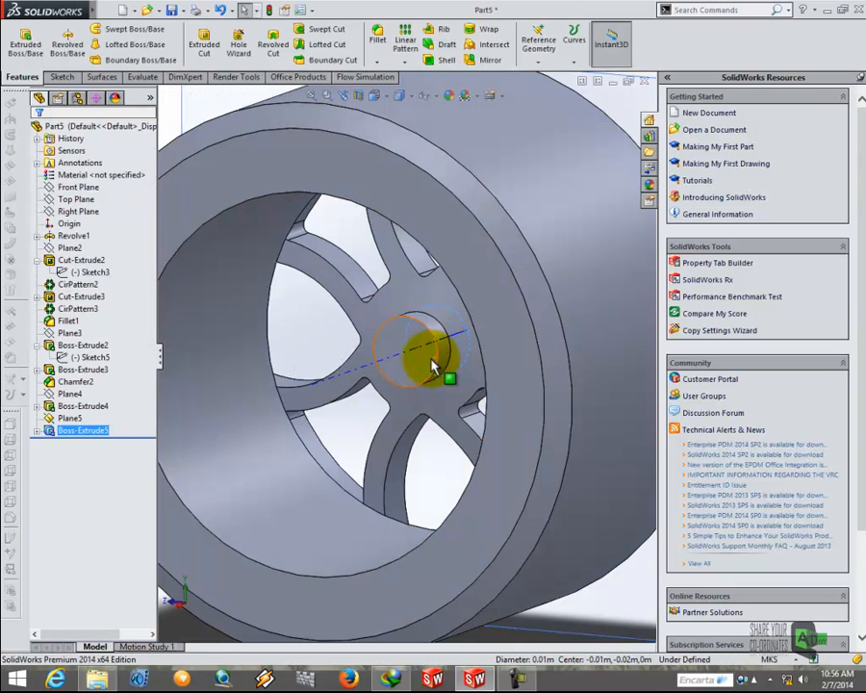
Hide the reference plane Plane5 that crosses the wheel.
{"action": "middle_click_drag", "start_coordinate": [469, 344], "coordinate": [431, 330]}
{"action": "scroll", "coordinate": [443, 354], "scroll_direction": "up", "scroll_amount": 8}
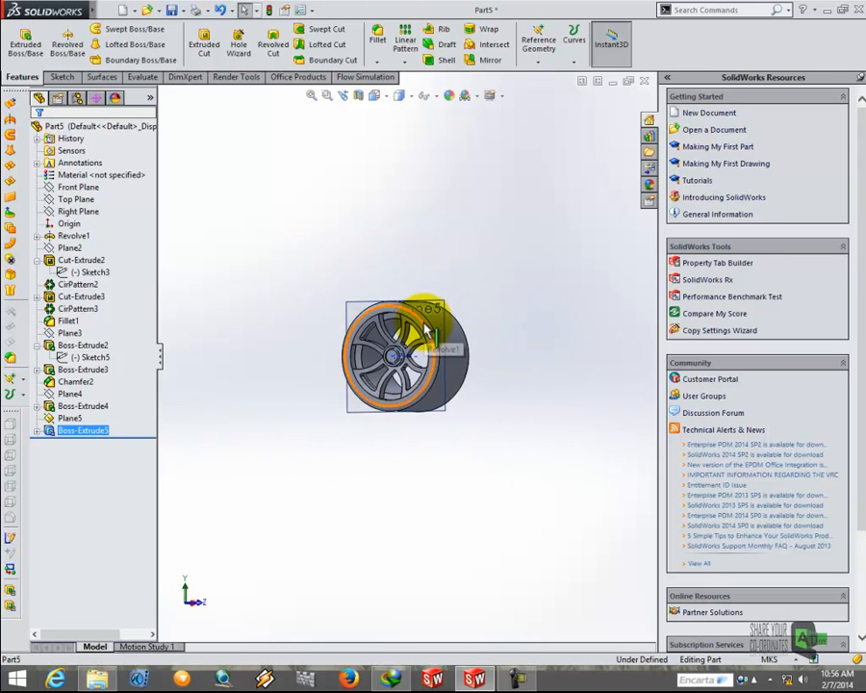
{"action": "scroll", "coordinate": [428, 327], "scroll_direction": "down", "scroll_amount": 5}
{"action": "right_click", "coordinate": [404, 322]}
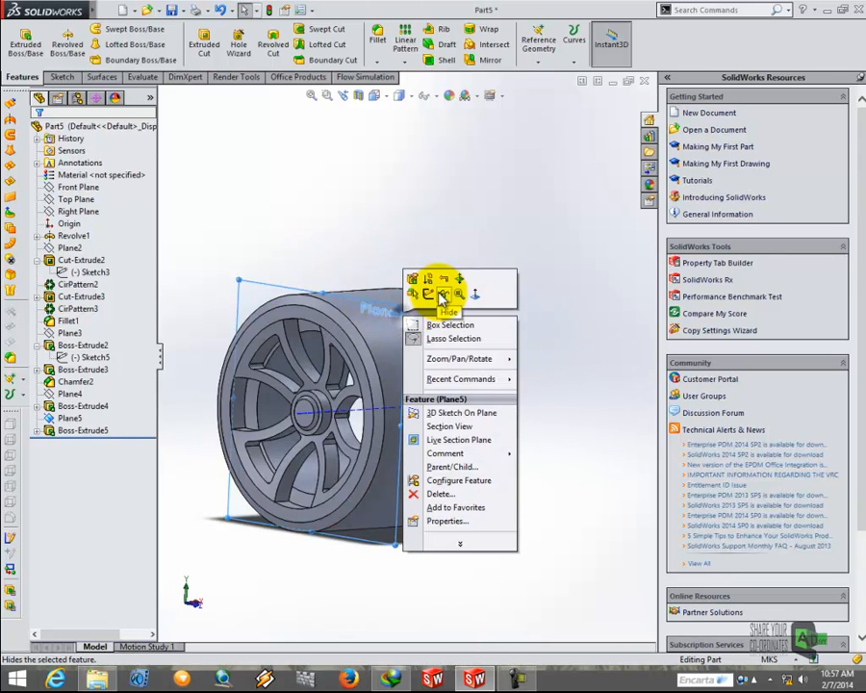
{"action": "left_click", "coordinate": [441, 295]}
Create a reference plane parallel to the Front Plane, running lengthwise through the wheel.
{"action": "left_click", "coordinate": [535, 68]}
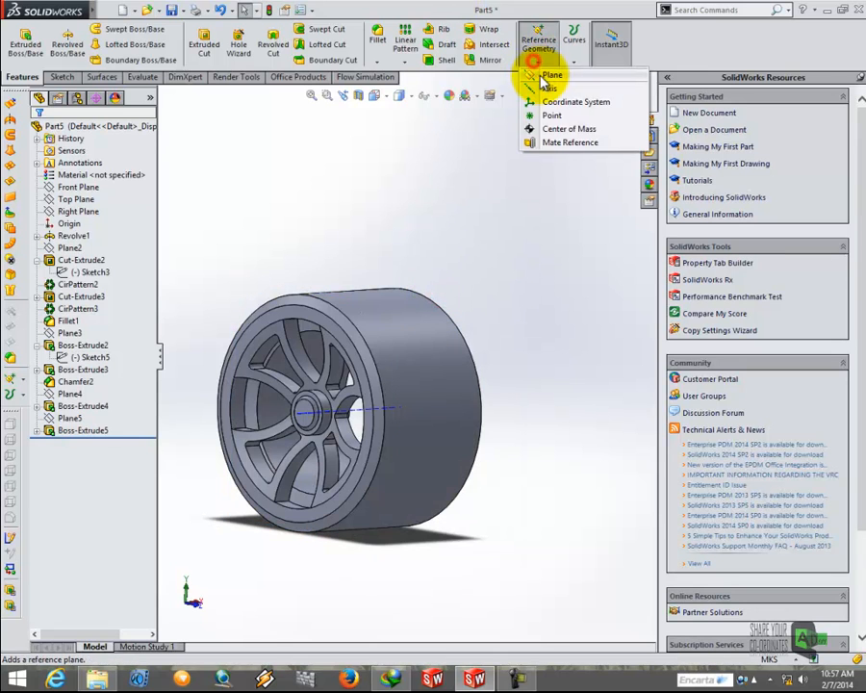
{"action": "left_click", "coordinate": [550, 79]}
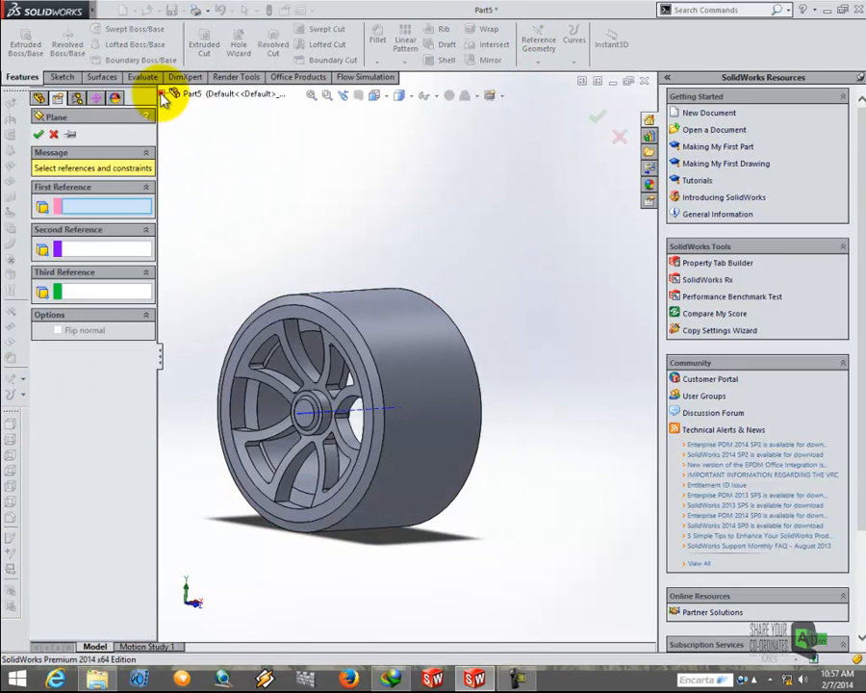
{"action": "left_click", "coordinate": [163, 93]}
{"action": "left_click", "coordinate": [204, 156]}
{"action": "middle_click_drag", "start_coordinate": [309, 218], "coordinate": [375, 236]}
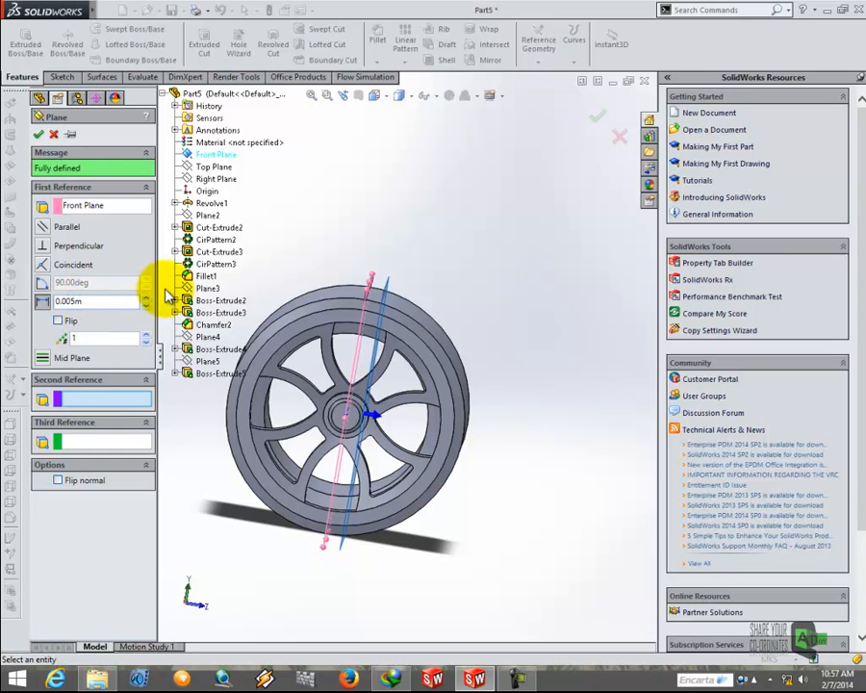
{"action": "left_click", "coordinate": [39, 134]}
Open a sketch on the lengthwise reference plane and view it from the Front orientation.
{"action": "middle_click_drag", "start_coordinate": [332, 217], "coordinate": [343, 279]}
{"action": "left_click", "coordinate": [395, 236]}
{"action": "left_click", "coordinate": [386, 96]}
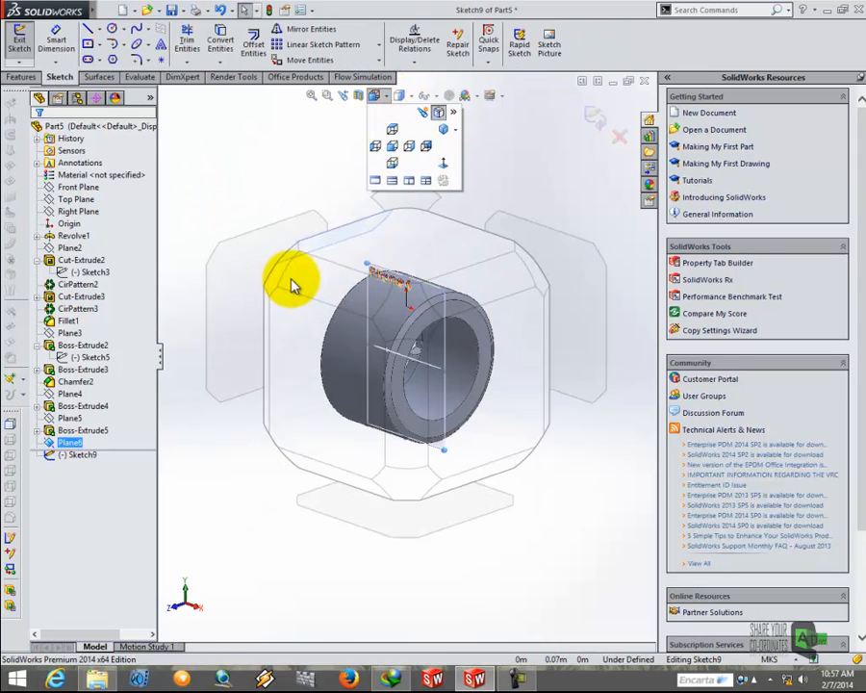
{"action": "left_click", "coordinate": [323, 361]}
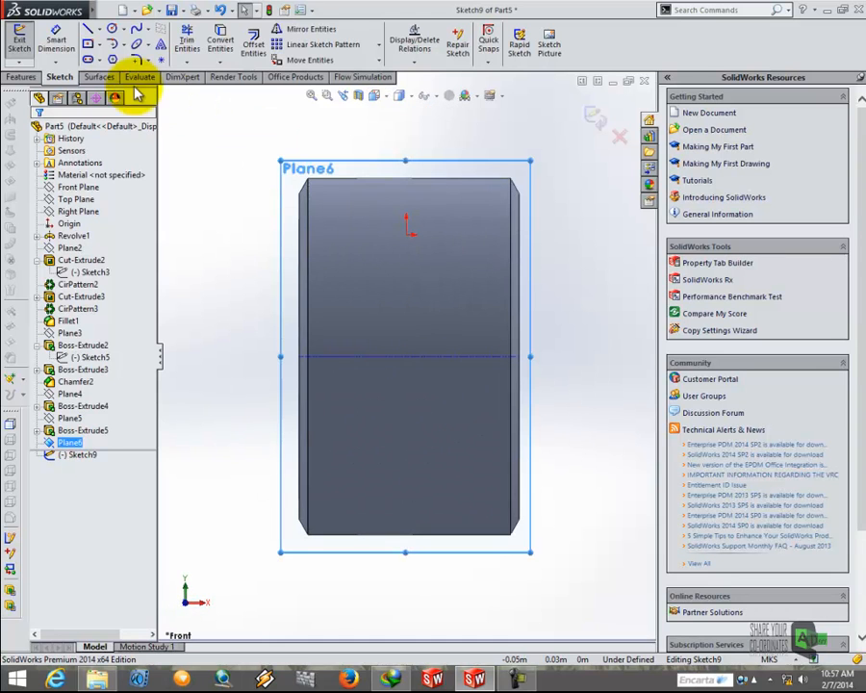
Sketch a closed rectangle about 0.0022 m wide and 0.0051 m high across the barrel's upper edge, near the spoke-side rim.
{"action": "left_click", "coordinate": [88, 31]}
{"action": "scroll", "coordinate": [356, 192], "scroll_direction": "down", "scroll_amount": 1}
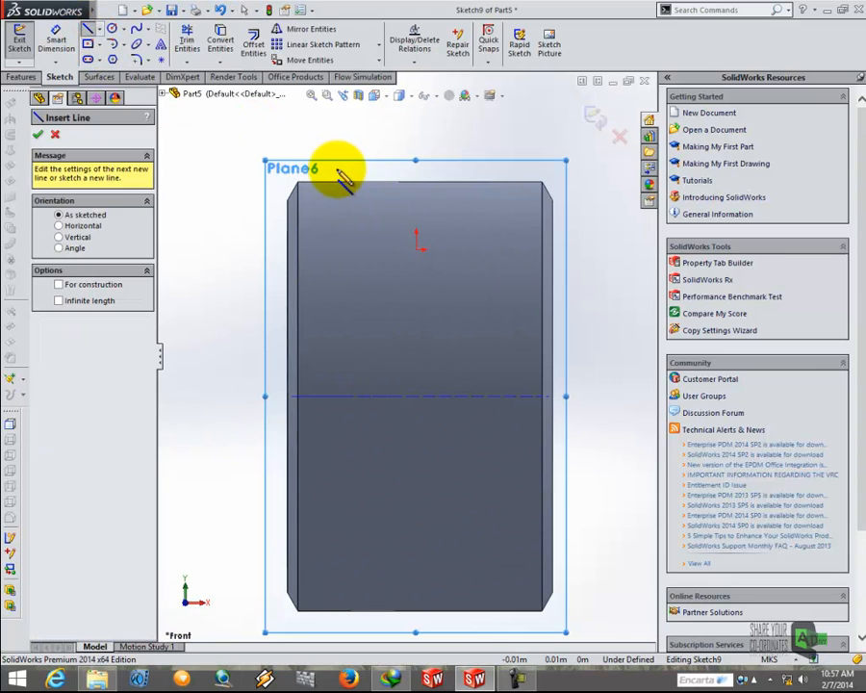
{"action": "left_click", "coordinate": [336, 171]}
{"action": "left_click", "coordinate": [336, 199]}
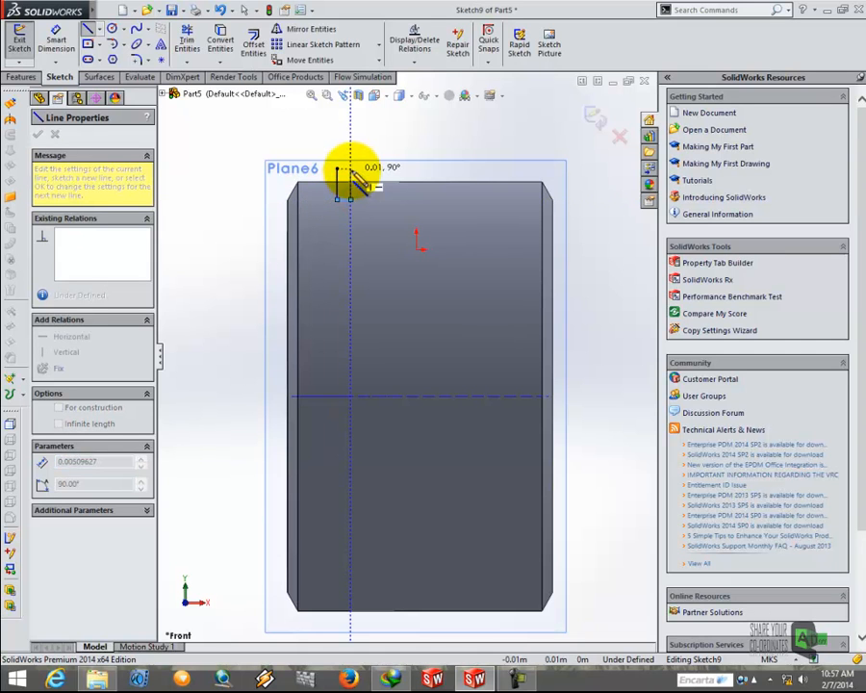
{"action": "left_click", "coordinate": [351, 168]}
{"action": "left_click", "coordinate": [337, 169]}
{"action": "scroll", "coordinate": [346, 144], "scroll_direction": "down", "scroll_amount": 3}
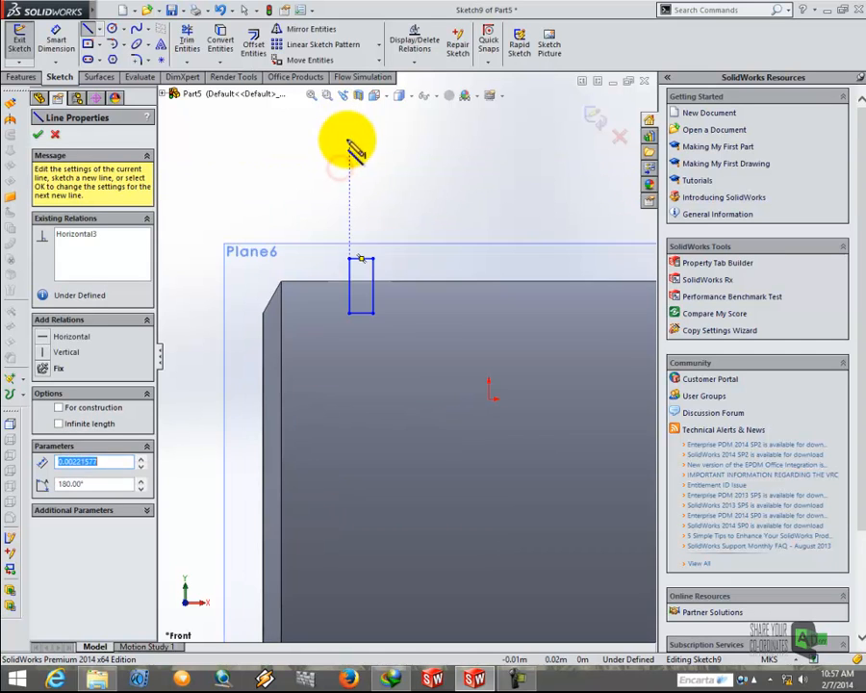
{"action": "key", "text": "Escape"}
Cut a groove around the barrel by revolving the small rectangle 360 degrees about the wheel's axis.
{"action": "left_click", "coordinate": [361, 300]}
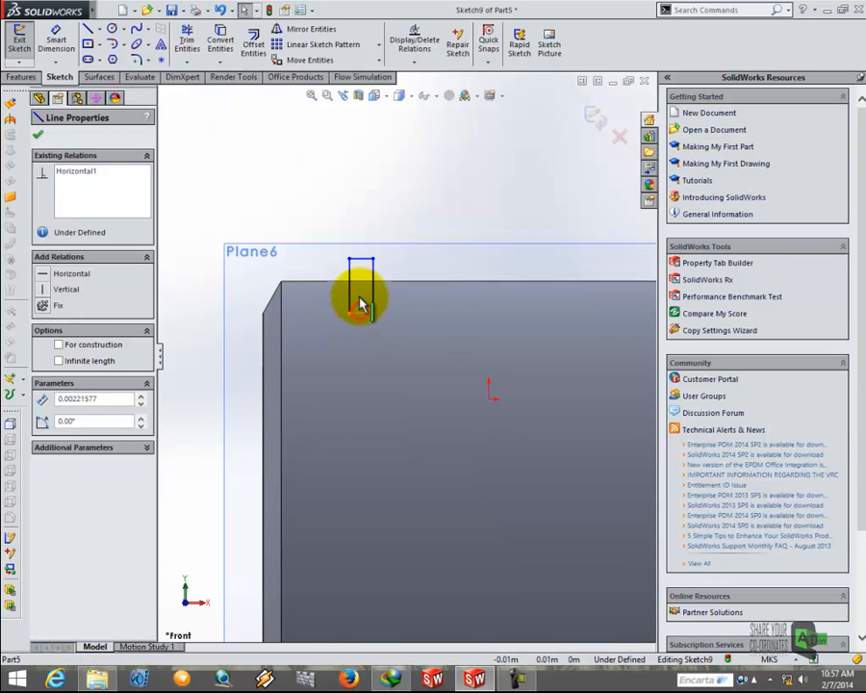
{"action": "scroll", "coordinate": [377, 253], "scroll_direction": "up", "scroll_amount": 3}
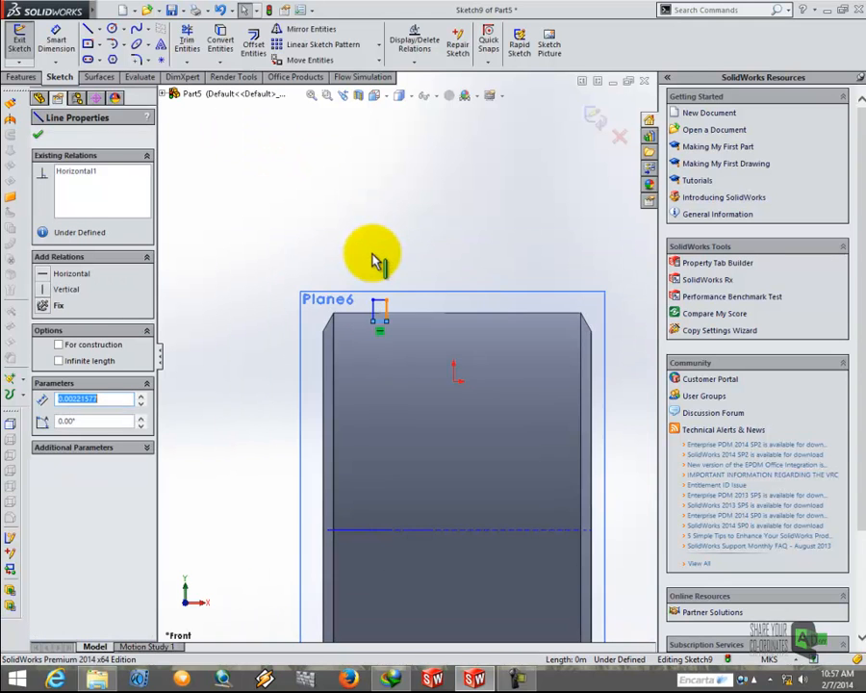
{"action": "scroll", "coordinate": [439, 251], "scroll_direction": "up", "scroll_amount": 2}
{"action": "middle_click_drag", "start_coordinate": [439, 252], "coordinate": [474, 272]}
{"action": "scroll", "coordinate": [355, 289], "scroll_direction": "down", "scroll_amount": 2}
{"action": "middle_click_drag", "start_coordinate": [407, 289], "coordinate": [451, 292]}
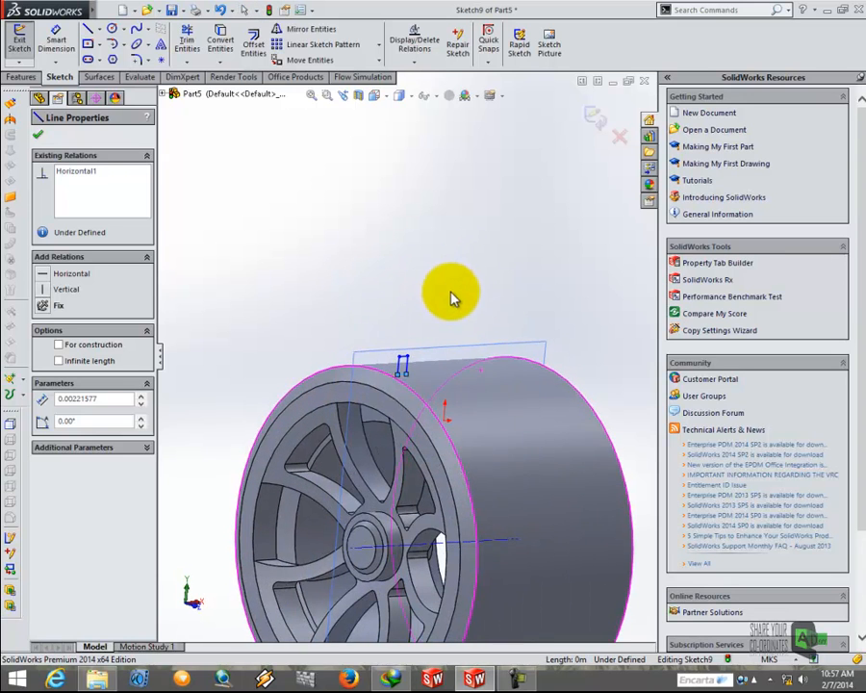
{"action": "left_click", "coordinate": [38, 80]}
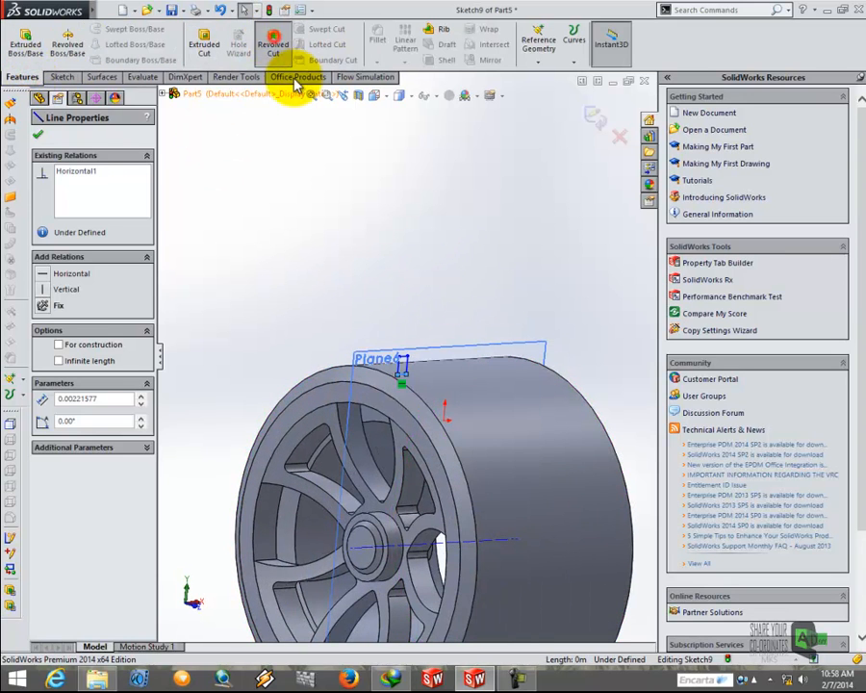
{"action": "left_click", "coordinate": [277, 50]}
{"action": "middle_click_drag", "start_coordinate": [404, 525], "coordinate": [413, 558]}
{"action": "left_click", "coordinate": [406, 558]}
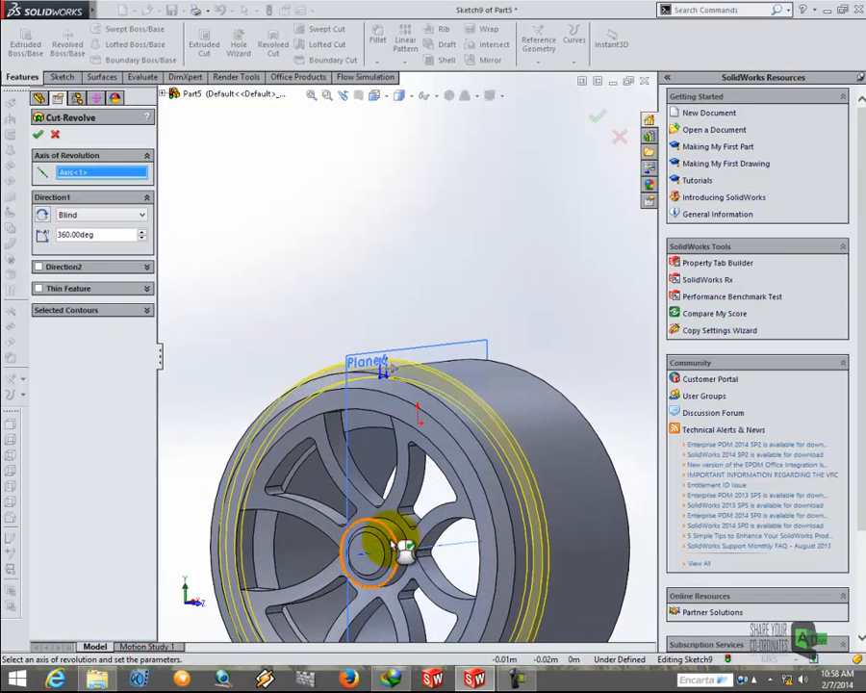
{"action": "middle_click_drag", "start_coordinate": [301, 461], "coordinate": [230, 491]}
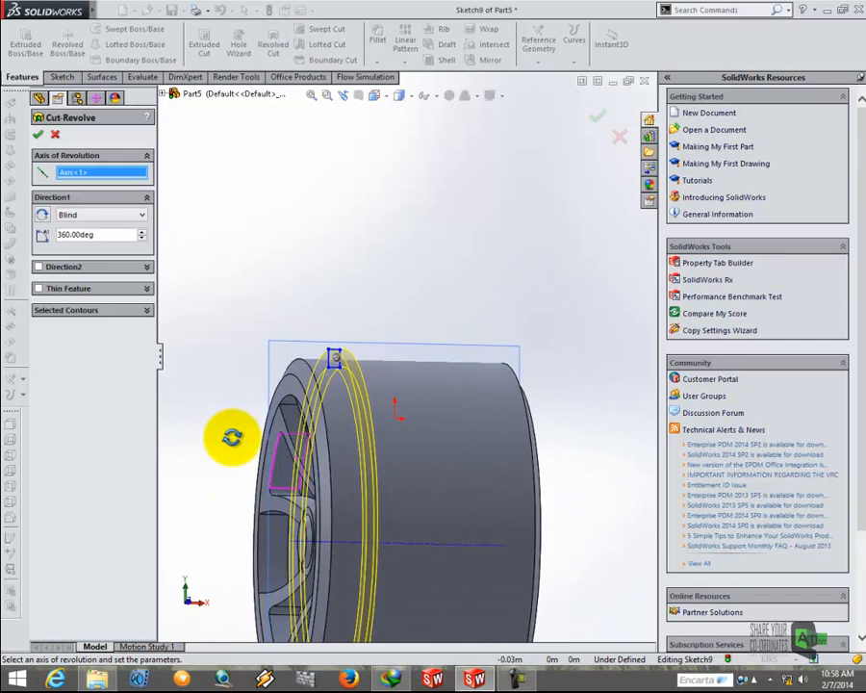
{"action": "left_click", "coordinate": [38, 134]}
Edit the sketch of the revolved cut, moving the rectangle's lower edge upward for a shallower groove, and close the sketch.
{"action": "middle_click_drag", "start_coordinate": [377, 387], "coordinate": [231, 428]}
{"action": "scroll", "coordinate": [353, 384], "scroll_direction": "down", "scroll_amount": 3}
{"action": "left_click", "coordinate": [67, 484]}
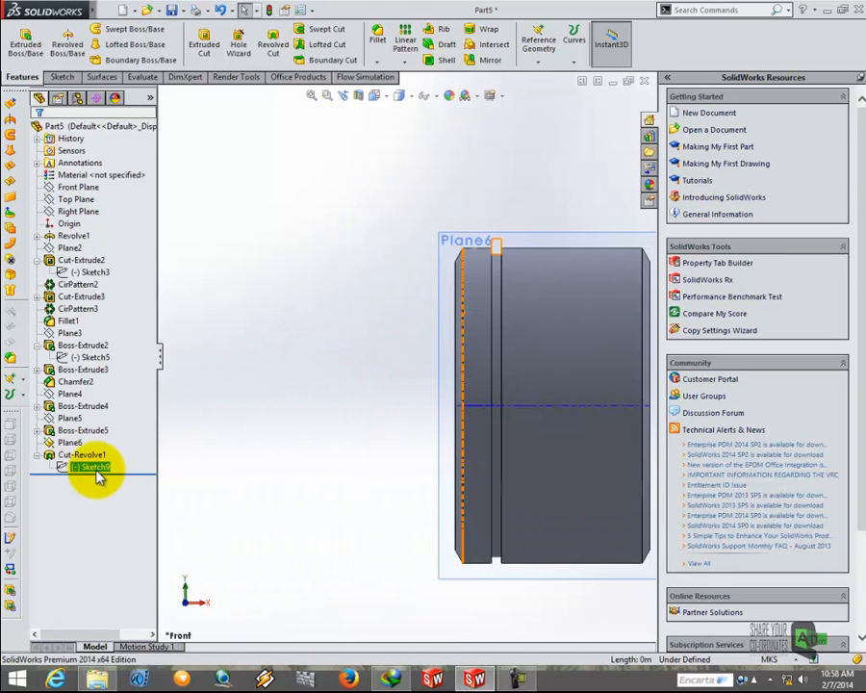
{"action": "left_click", "coordinate": [100, 467]}
{"action": "left_click", "coordinate": [108, 433]}
{"action": "scroll", "coordinate": [517, 288], "scroll_direction": "down", "scroll_amount": 8}
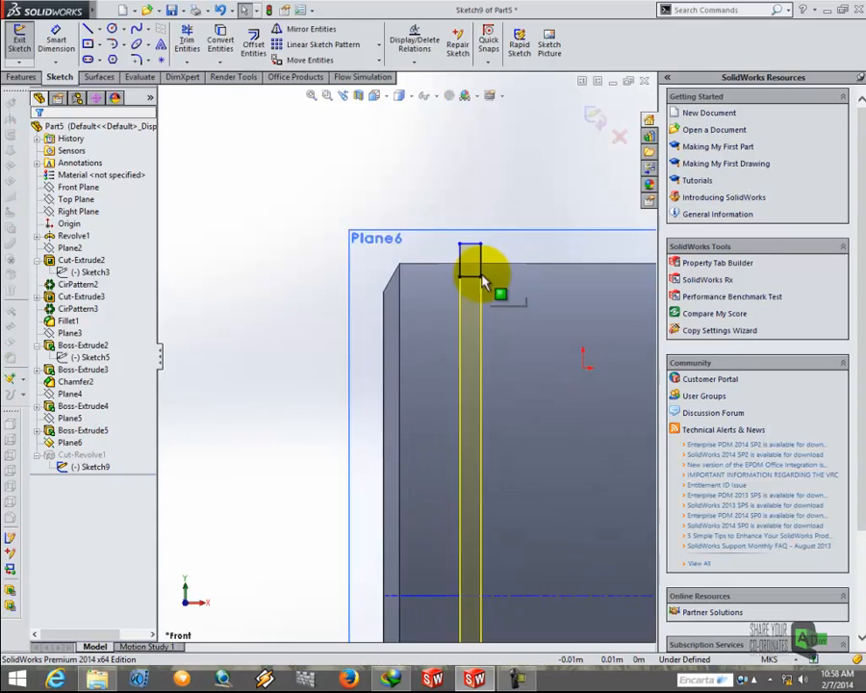
{"action": "left_click_drag", "start_coordinate": [436, 359], "coordinate": [443, 332]}
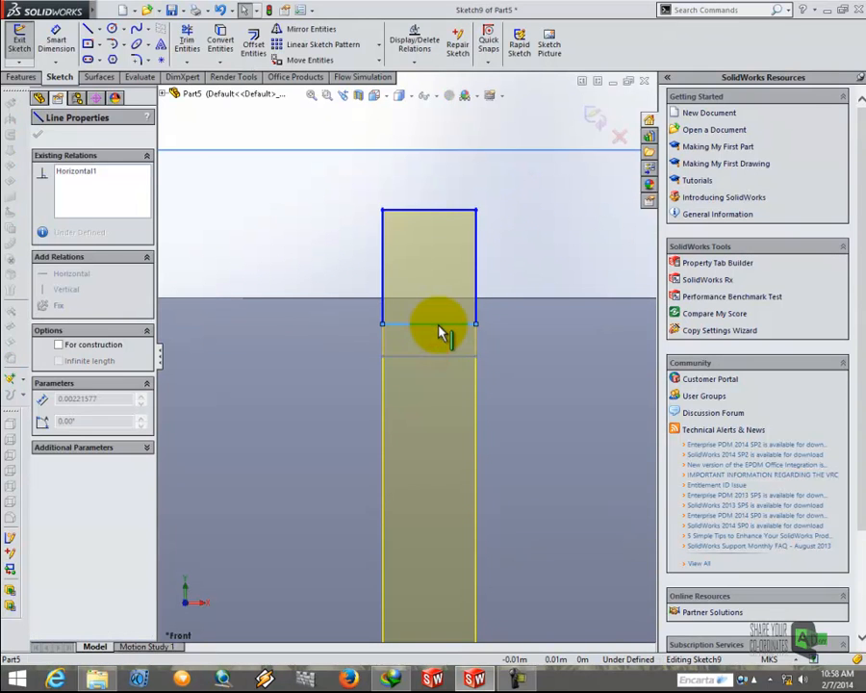
{"action": "left_click", "coordinate": [38, 137]}
{"action": "left_click", "coordinate": [598, 123]}
Create a mid-plane reference plane between the spoke-side rim face and the opposite end face of the wheel.
{"action": "mouse_move", "coordinate": [475, 256]}
{"action": "middle_mouse_down"}
{"action": "mouse_move", "coordinate": [471, 360]}
{"action": "mouse_move", "coordinate": [389, 390]}
{"action": "mouse_move", "coordinate": [431, 382]}
{"action": "mouse_move", "coordinate": [452, 391]}
{"action": "mouse_move", "coordinate": [468, 371]}
{"action": "middle_mouse_up"}
{"action": "scroll", "coordinate": [452, 392], "scroll_direction": "up", "scroll_amount": 5}
{"action": "scroll", "coordinate": [408, 384], "scroll_direction": "down", "scroll_amount": 1}
{"action": "middle_click_drag", "start_coordinate": [408, 385], "coordinate": [456, 344]}
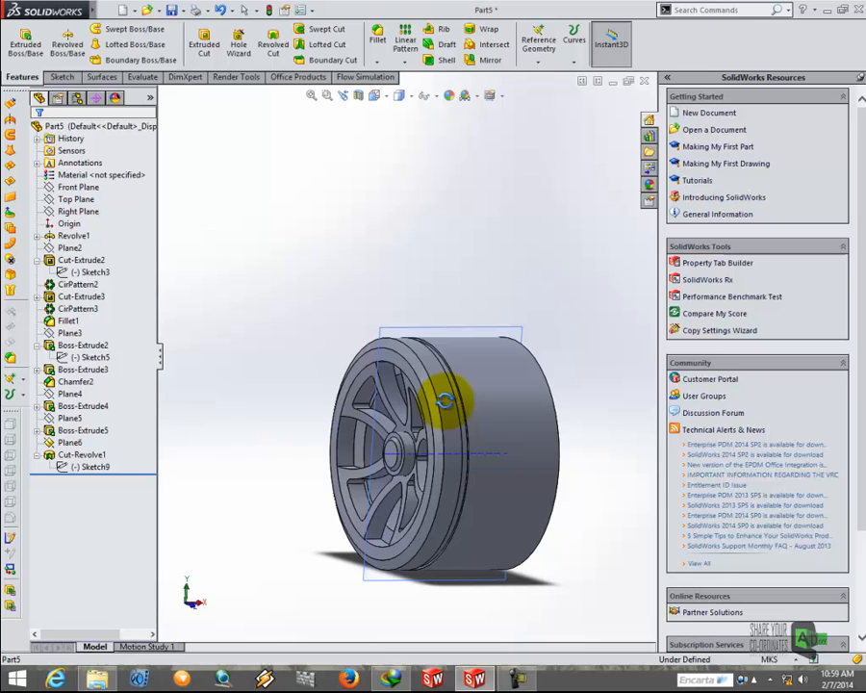
{"action": "left_click", "coordinate": [539, 65]}
{"action": "left_click", "coordinate": [549, 73]}
{"action": "scroll", "coordinate": [415, 385], "scroll_direction": "down", "scroll_amount": 5}
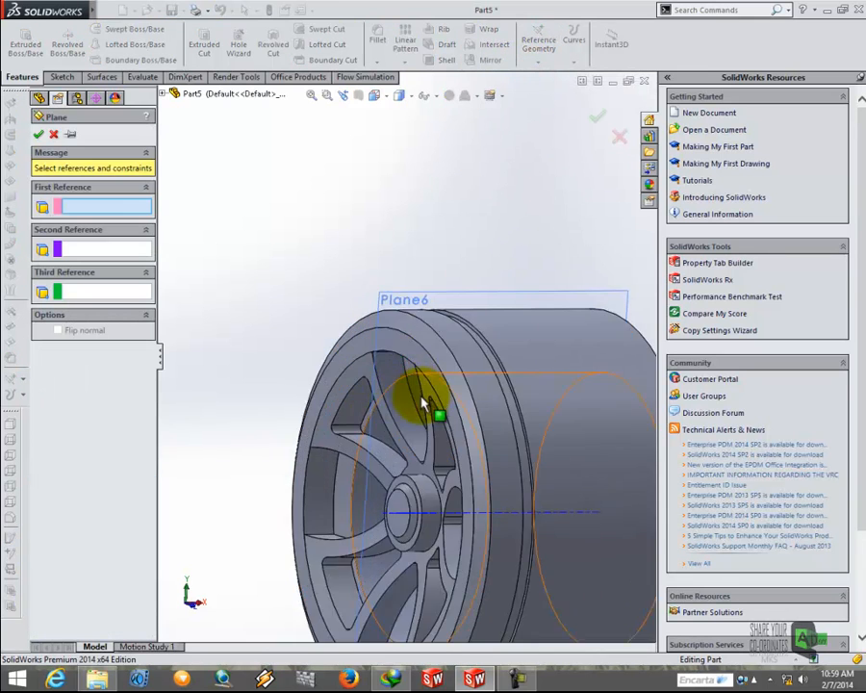
{"action": "middle_click_drag", "start_coordinate": [416, 404], "coordinate": [441, 344]}
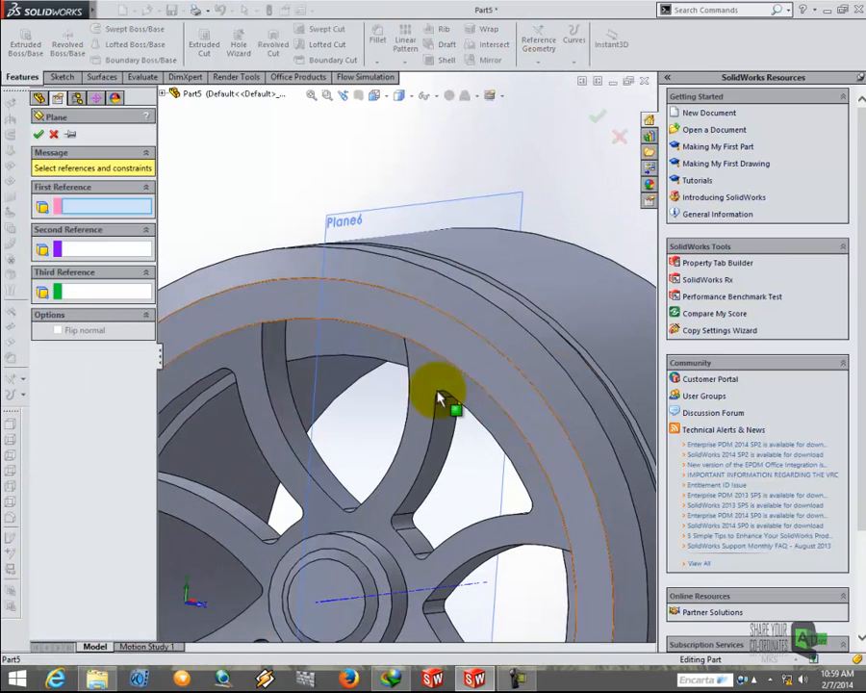
{"action": "left_click", "coordinate": [277, 304]}
{"action": "scroll", "coordinate": [494, 410], "scroll_direction": "up", "scroll_amount": 3}
{"action": "middle_click_drag", "start_coordinate": [494, 410], "coordinate": [429, 344]}
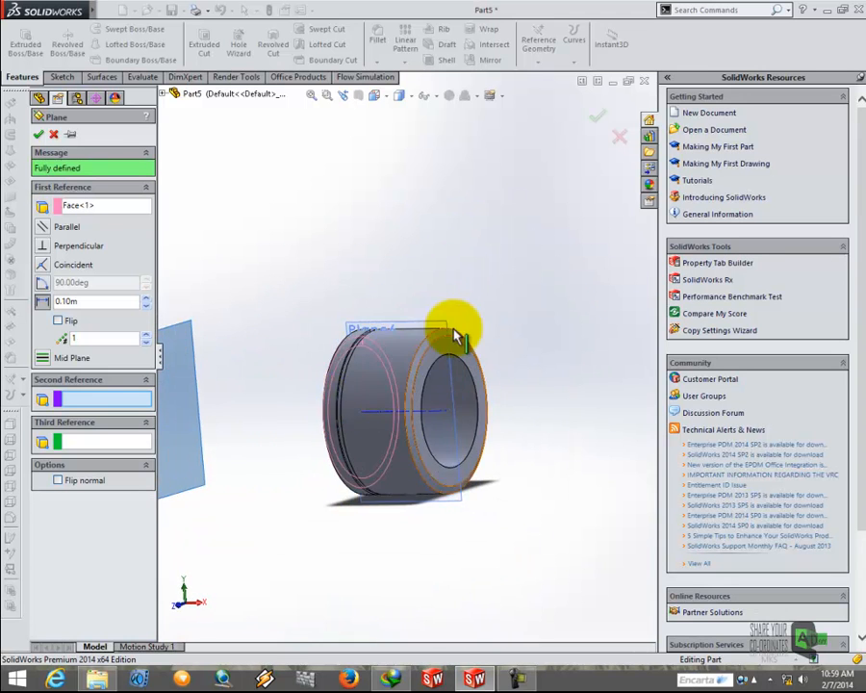
{"action": "scroll", "coordinate": [450, 378], "scroll_direction": "down", "scroll_amount": 5}
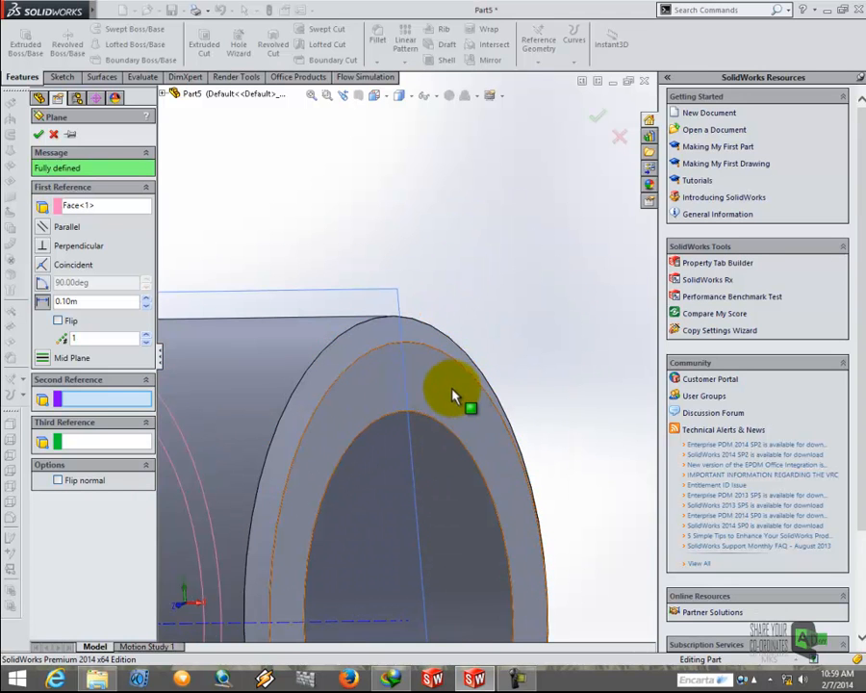
{"action": "left_click", "coordinate": [454, 397]}
{"action": "scroll", "coordinate": [423, 404], "scroll_direction": "up", "scroll_amount": 4}
{"action": "middle_click_drag", "start_coordinate": [411, 412], "coordinate": [448, 386]}
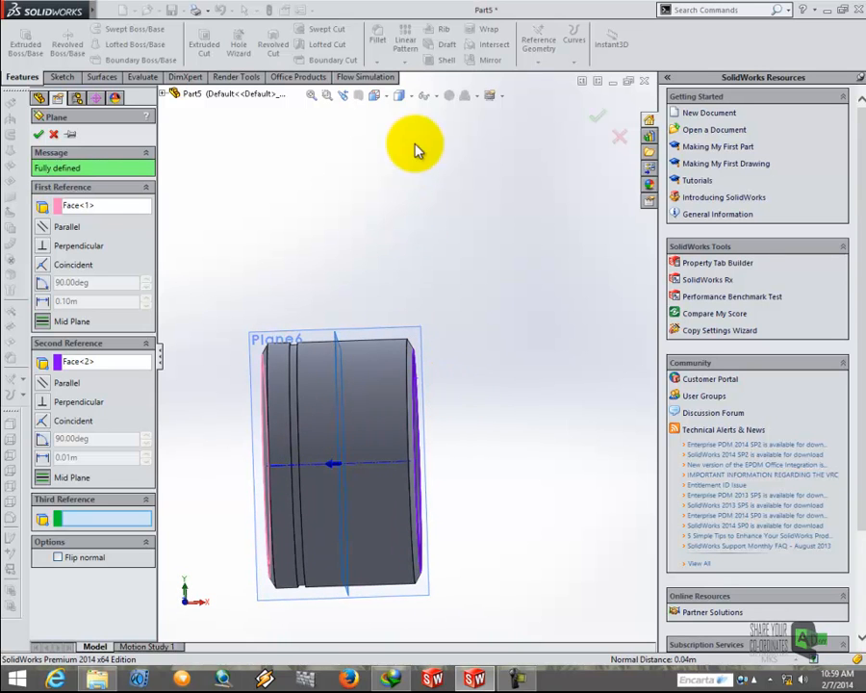
{"action": "left_click", "coordinate": [37, 136]}
Hide the lengthwise reference plane and view the wheel from the Front orientation.
{"action": "middle_click_drag", "start_coordinate": [379, 340], "coordinate": [297, 337]}
{"action": "right_click", "coordinate": [298, 337]}
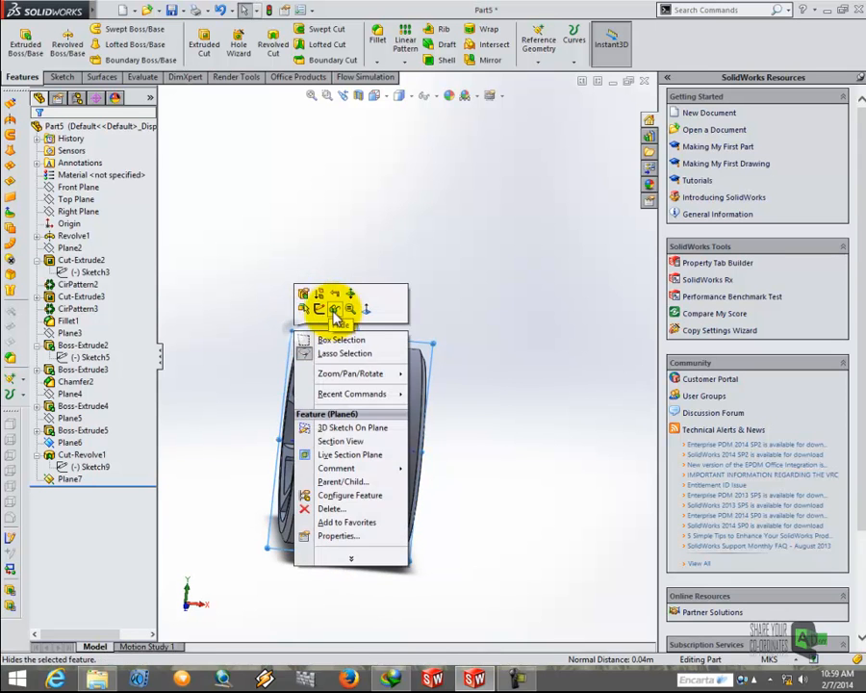
{"action": "left_click", "coordinate": [334, 310]}
{"action": "left_click", "coordinate": [386, 100]}
{"action": "left_click", "coordinate": [321, 344]}
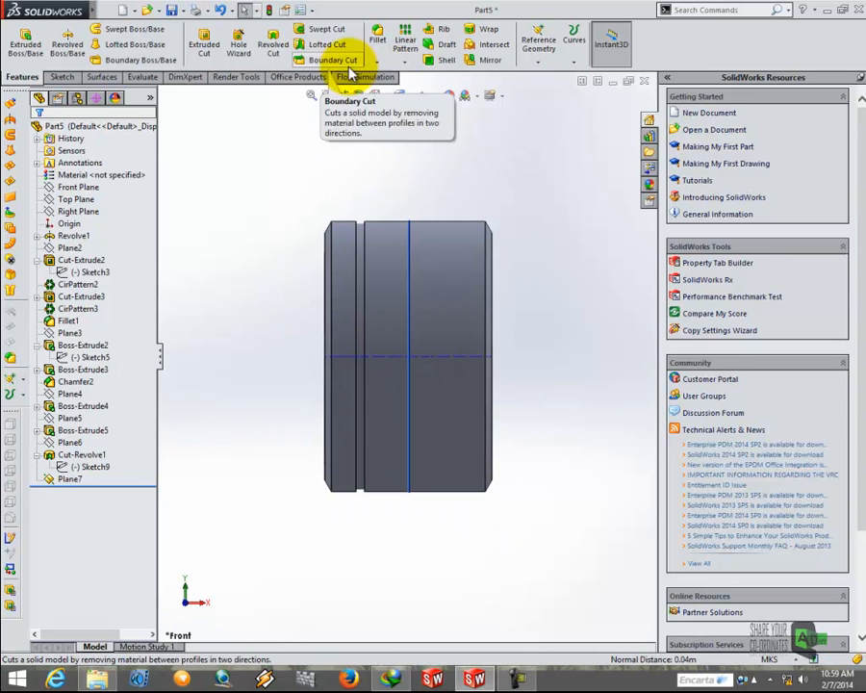
Mirror the revolved groove cut about the new mid-plane to repeat it near the barrel's other end.
{"action": "left_click", "coordinate": [489, 59]}
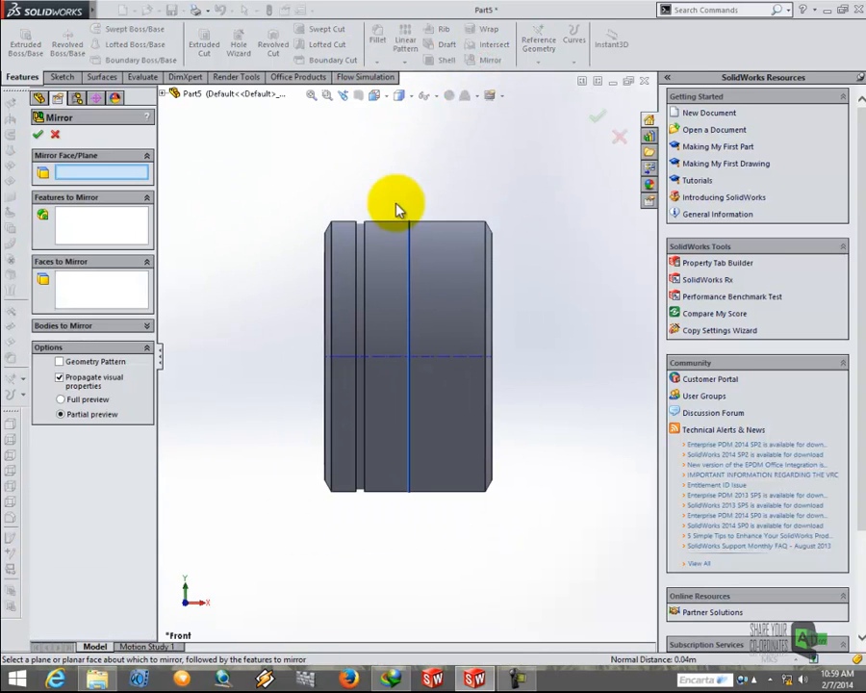
{"action": "left_click", "coordinate": [409, 242]}
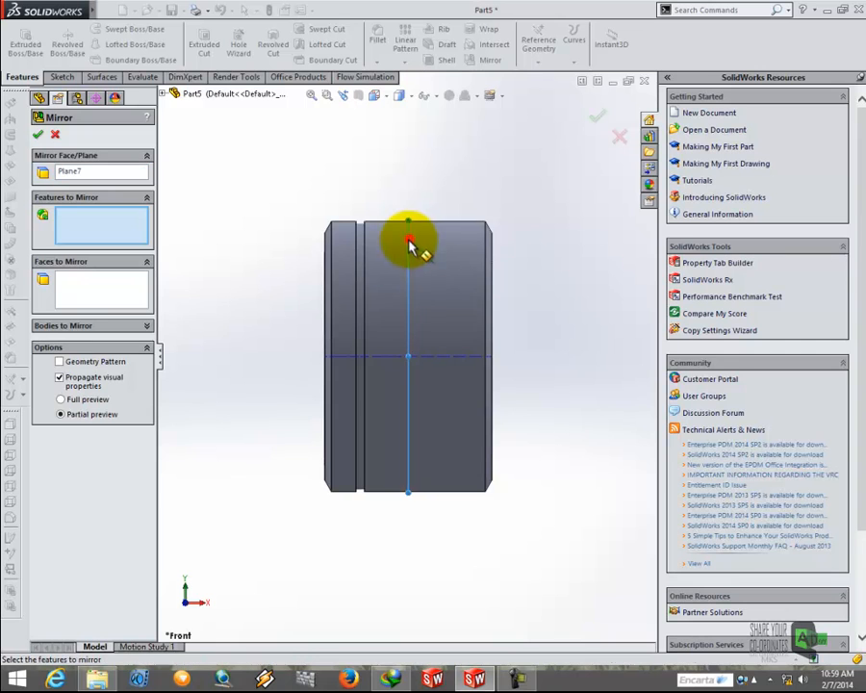
{"action": "left_click", "coordinate": [164, 94]}
{"action": "left_click", "coordinate": [210, 397]}
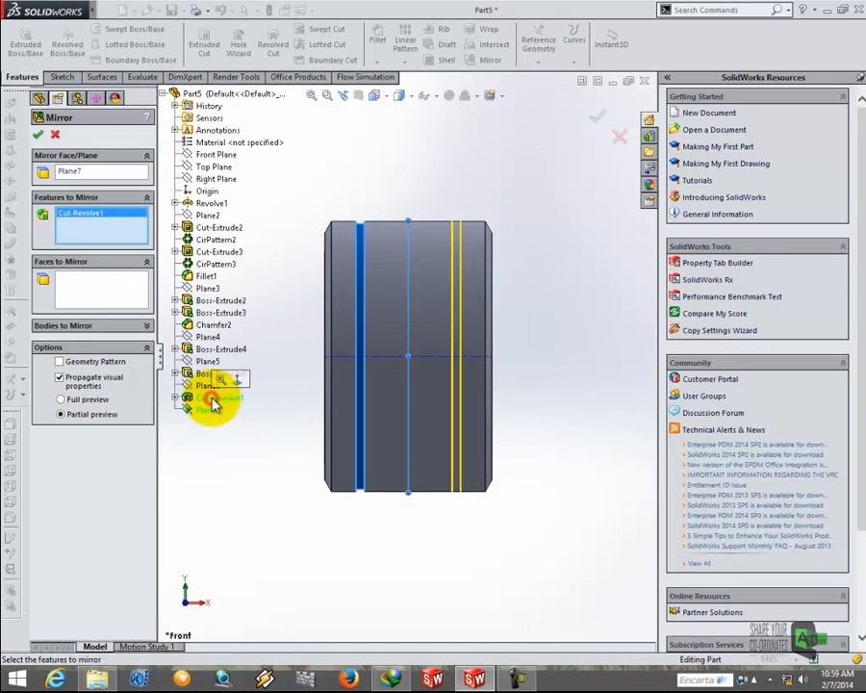
{"action": "right_click", "coordinate": [212, 402]}
Hide the mid-plane used for mirroring the groove.
{"action": "middle_click_drag", "start_coordinate": [376, 319], "coordinate": [404, 266]}
{"action": "scroll", "coordinate": [404, 267], "scroll_direction": "down", "scroll_amount": 3}
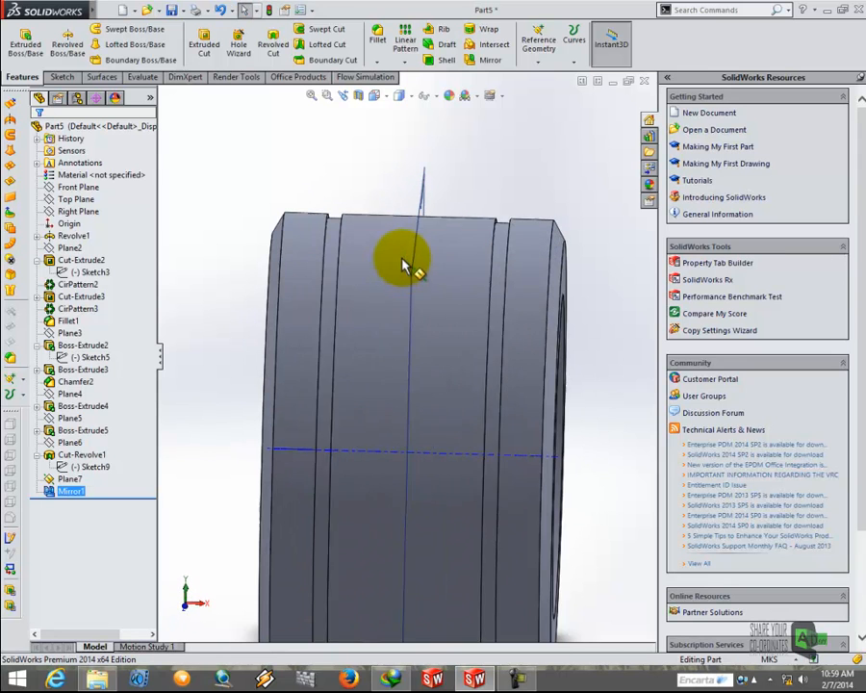
{"action": "left_click", "coordinate": [424, 279]}
{"action": "right_click", "coordinate": [421, 276]}
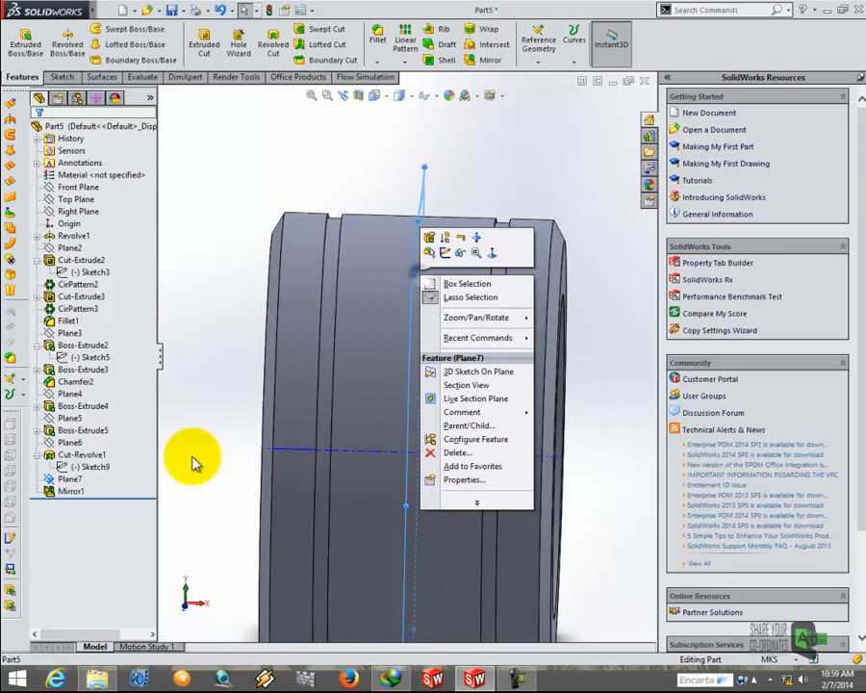
{"action": "left_click", "coordinate": [463, 254]}
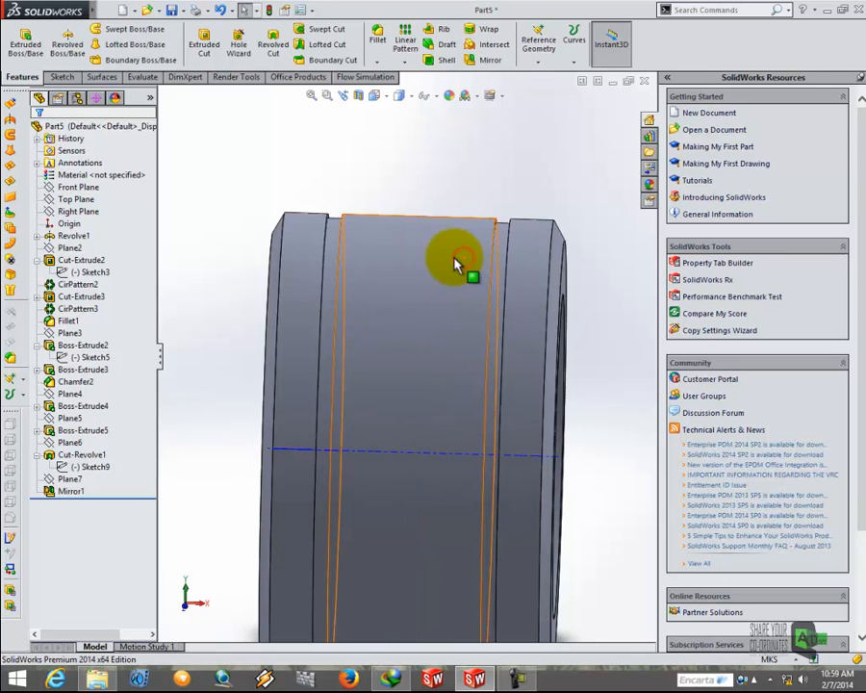
Create a reference plane offset 0.015 m upward from the Top Plane, above the barrel.
{"action": "scroll", "coordinate": [457, 261], "scroll_direction": "up", "scroll_amount": 3}
{"action": "middle_click_drag", "start_coordinate": [458, 261], "coordinate": [457, 327]}
{"action": "middle_click_drag", "start_coordinate": [410, 163], "coordinate": [174, 175]}
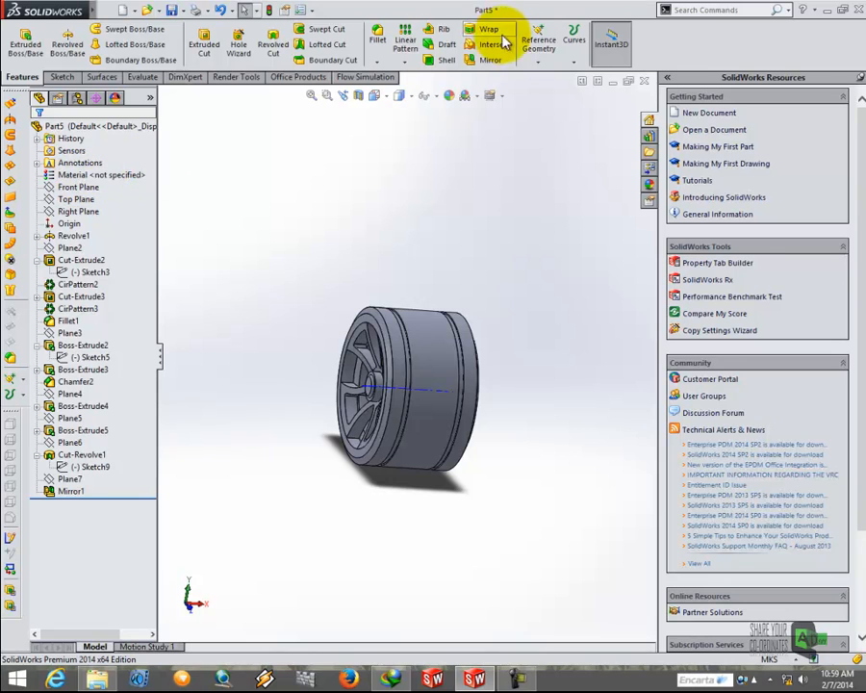
{"action": "left_click", "coordinate": [537, 75]}
{"action": "left_click", "coordinate": [544, 81]}
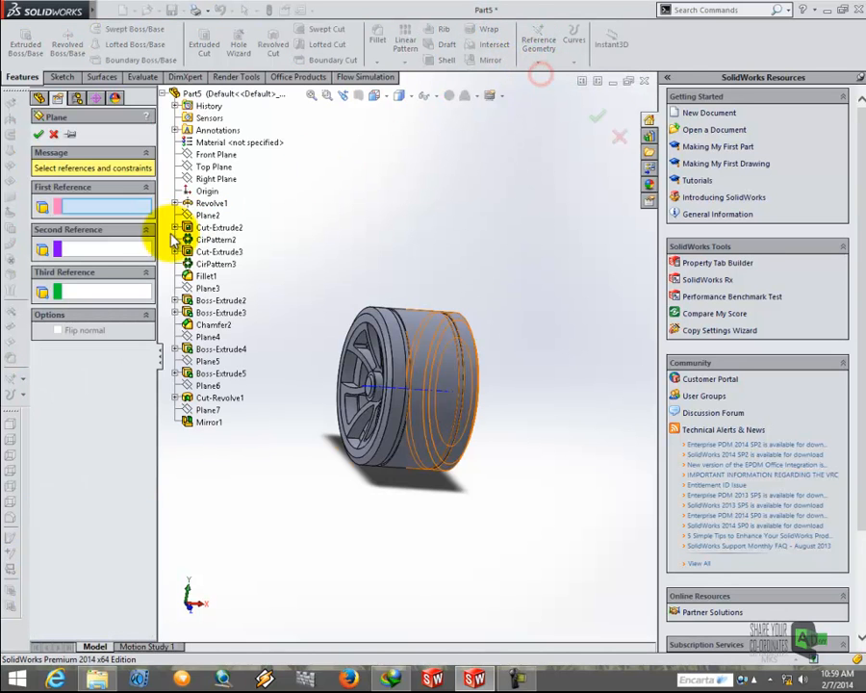
{"action": "left_click", "coordinate": [213, 167]}
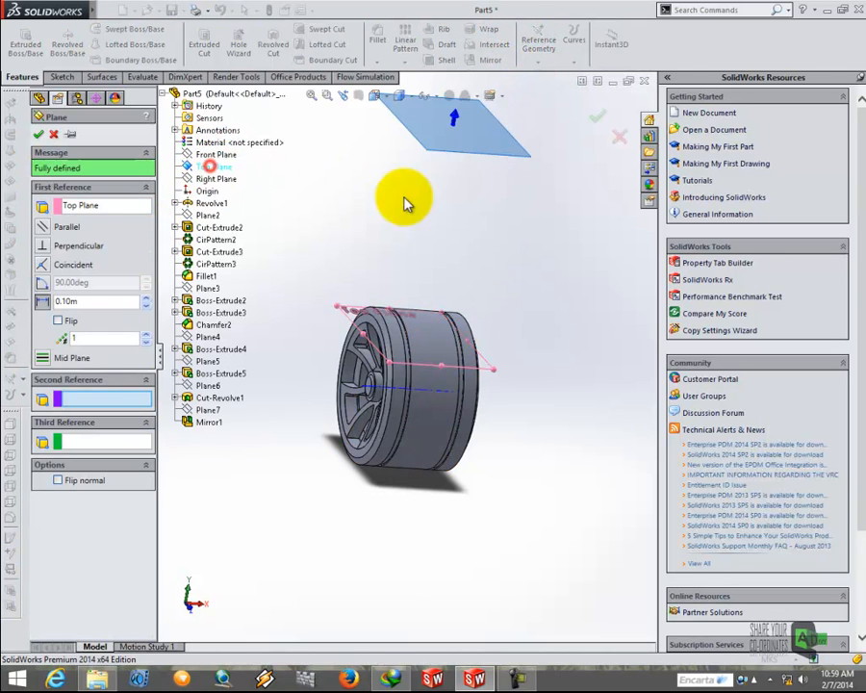
{"action": "left_click", "coordinate": [146, 306]}
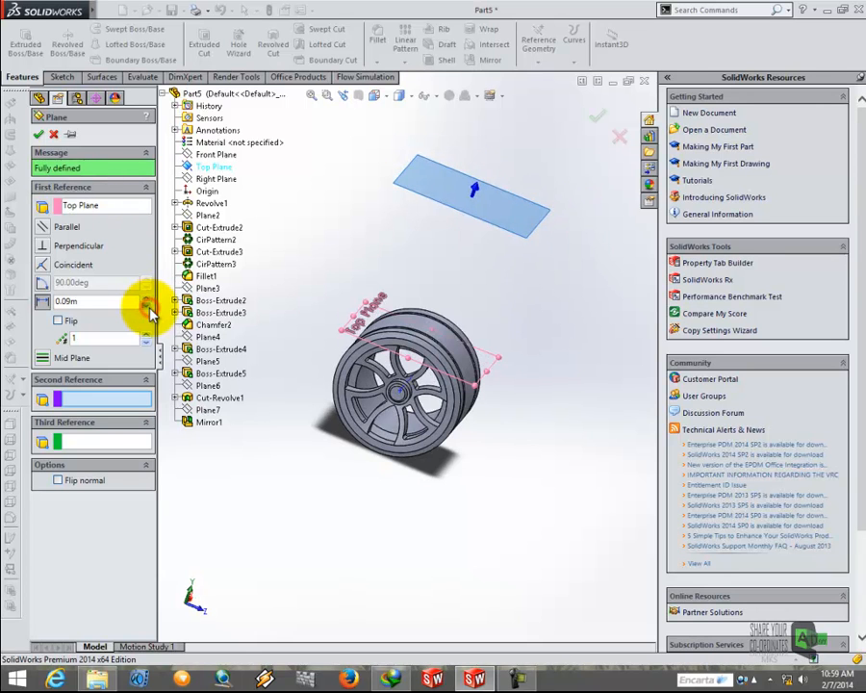
{"action": "middle_click_drag", "start_coordinate": [262, 252], "coordinate": [265, 283]}
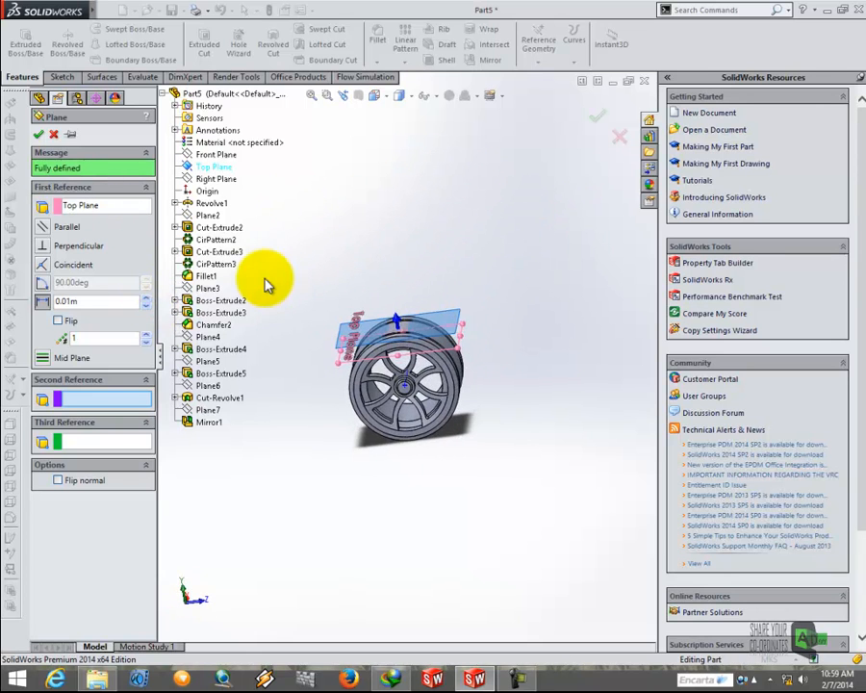
{"action": "left_click", "coordinate": [145, 299]}
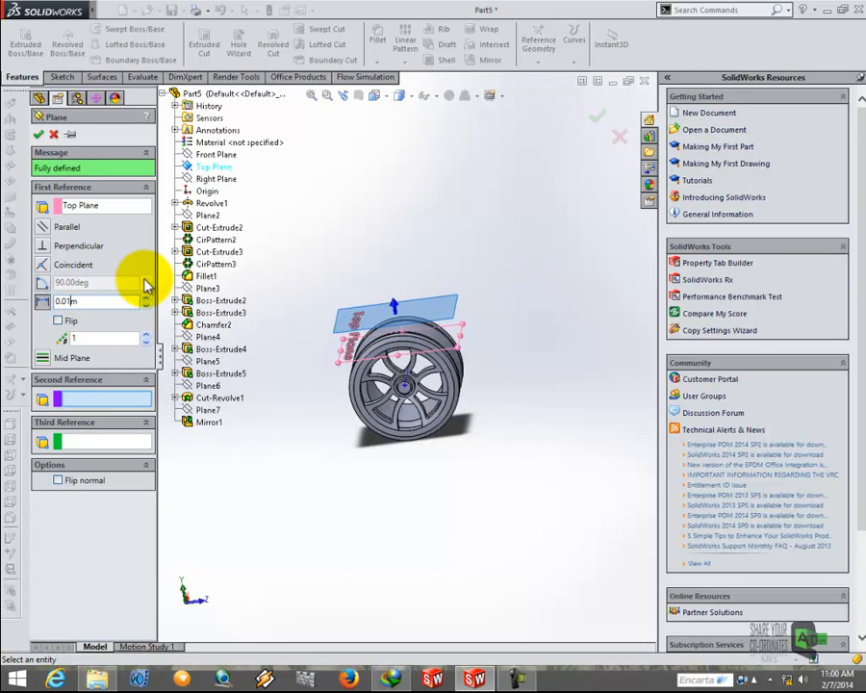
{"action": "left_click", "coordinate": [100, 538]}
{"action": "middle_click_drag", "start_coordinate": [388, 313], "coordinate": [393, 242]}
{"action": "scroll", "coordinate": [367, 333], "scroll_direction": "down", "scroll_amount": 4}
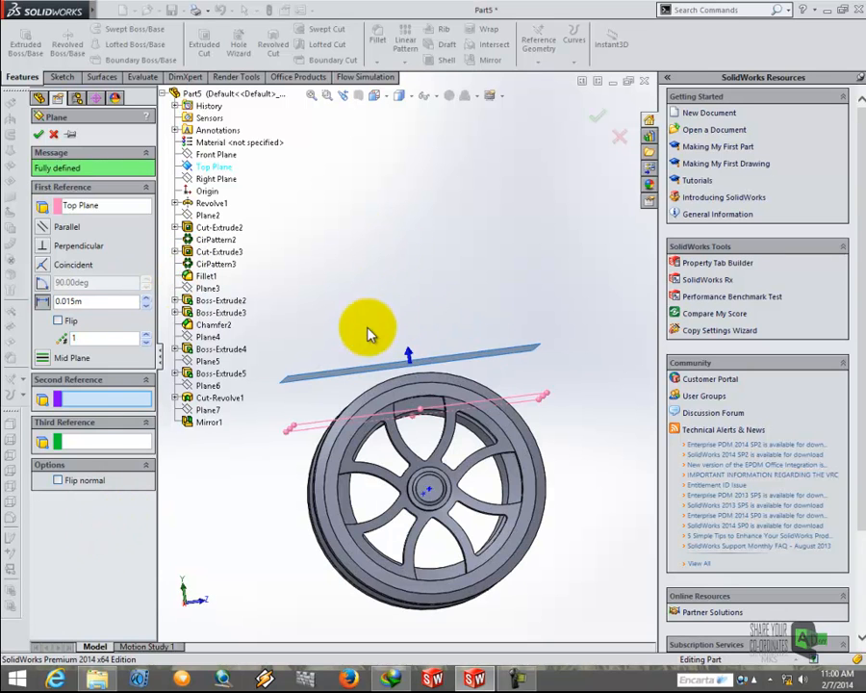
{"action": "left_click", "coordinate": [36, 135]}
Open a sketch on the new plane above the barrel and view it from the Top orientation.
{"action": "middle_click_drag", "start_coordinate": [448, 339], "coordinate": [408, 443]}
{"action": "scroll", "coordinate": [488, 354], "scroll_direction": "up", "scroll_amount": 3}
{"action": "middle_click_drag", "start_coordinate": [429, 337], "coordinate": [464, 379]}
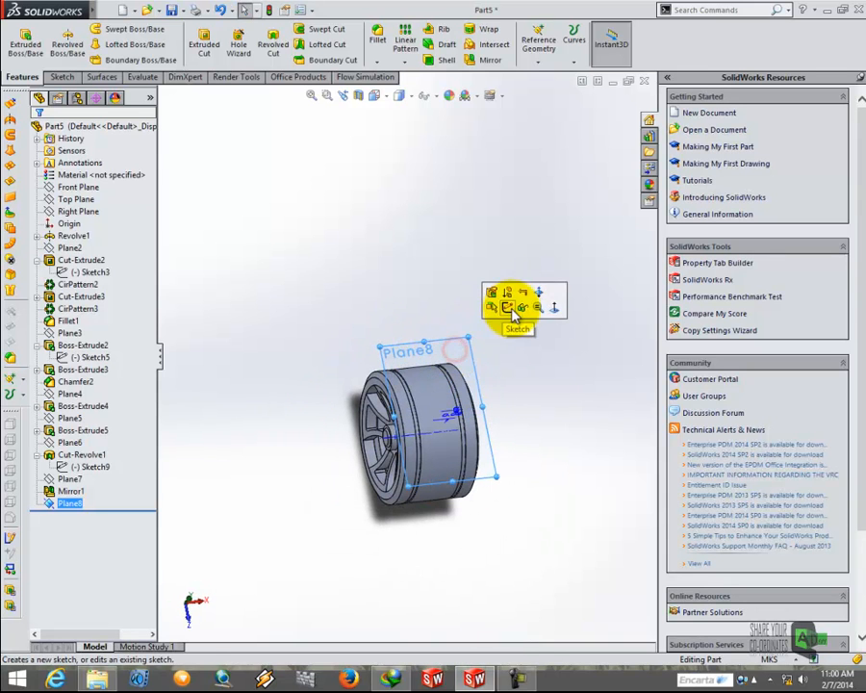
{"action": "left_click", "coordinate": [511, 308]}
{"action": "left_click", "coordinate": [386, 96]}
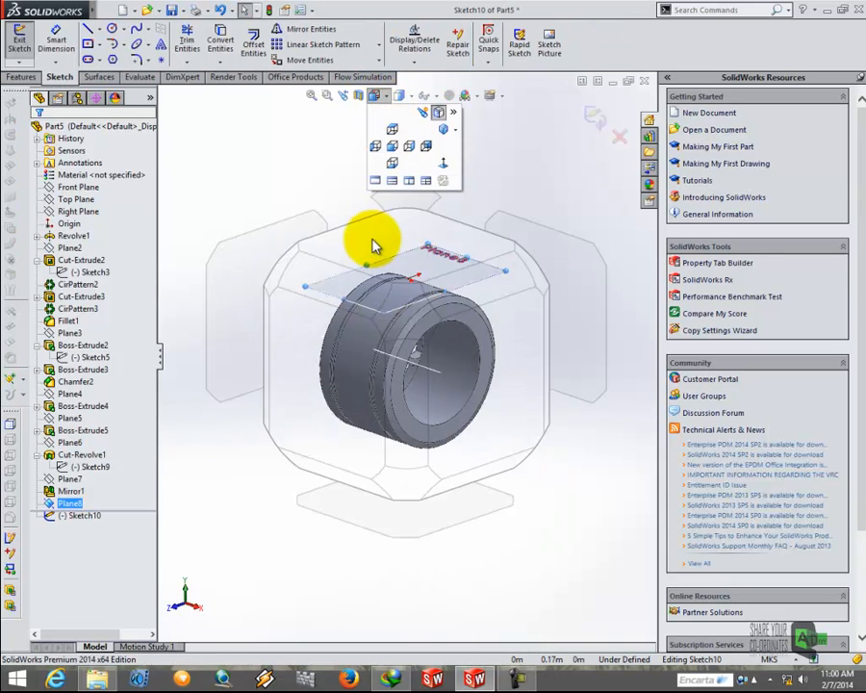
{"action": "left_click", "coordinate": [381, 231]}
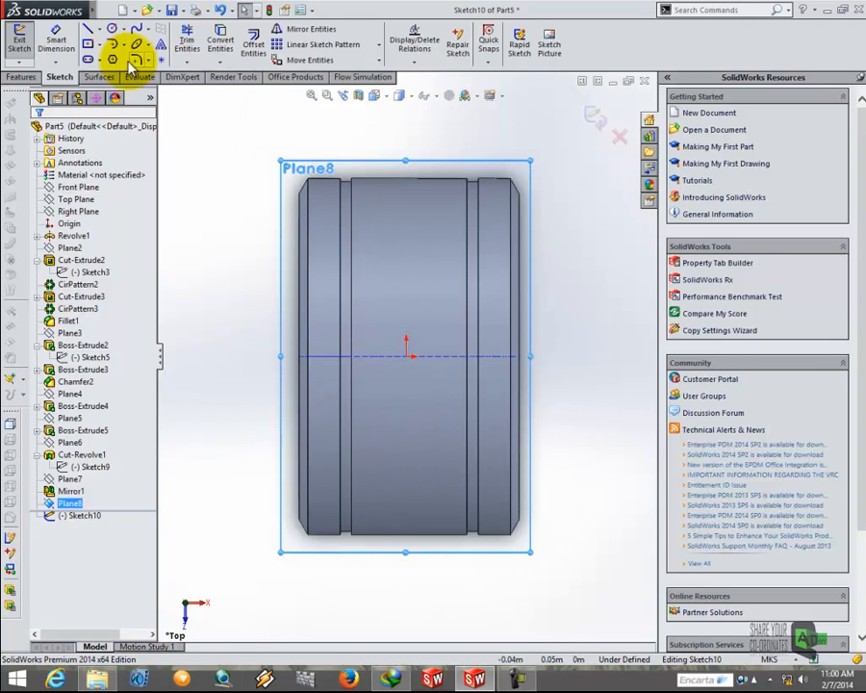
Sketch a short three-point curved spline ending on the wheel's axis line, between the spoke-side groove and the origin.
{"action": "left_click", "coordinate": [136, 31]}
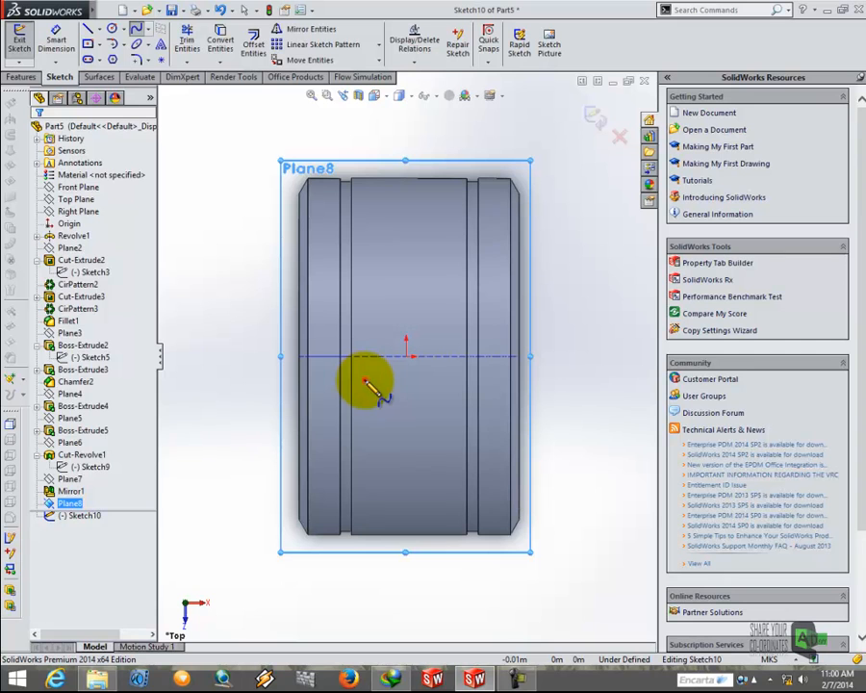
{"action": "left_click", "coordinate": [367, 379]}
{"action": "left_click", "coordinate": [366, 375]}
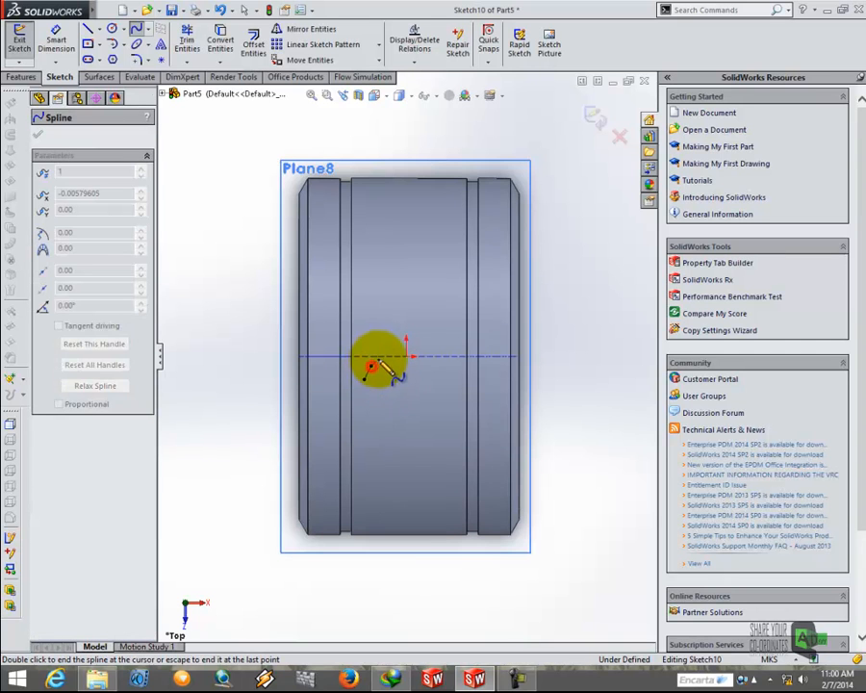
{"action": "scroll", "coordinate": [366, 356], "scroll_direction": "down", "scroll_amount": 5}
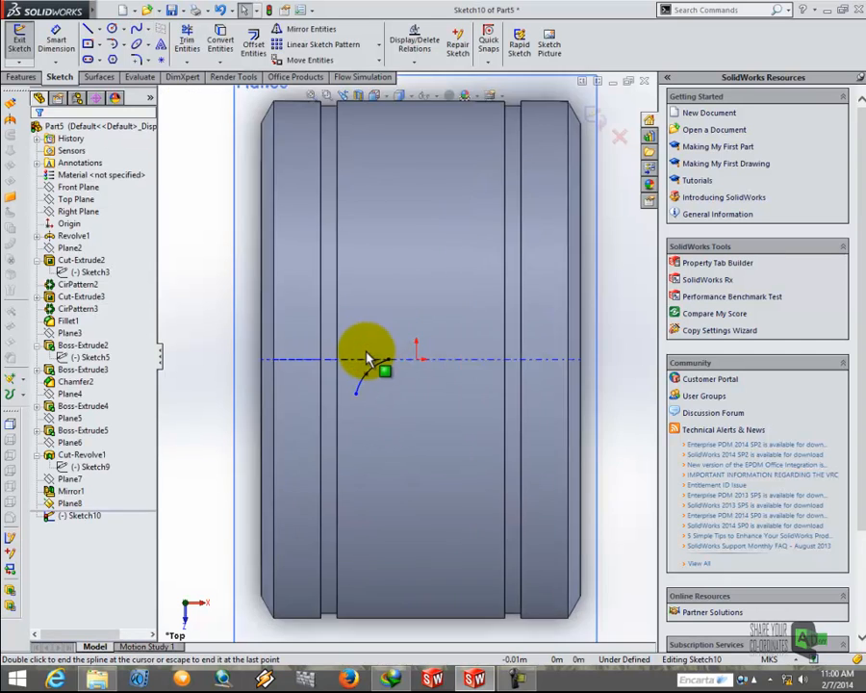
{"action": "scroll", "coordinate": [405, 367], "scroll_direction": "up", "scroll_amount": 3}
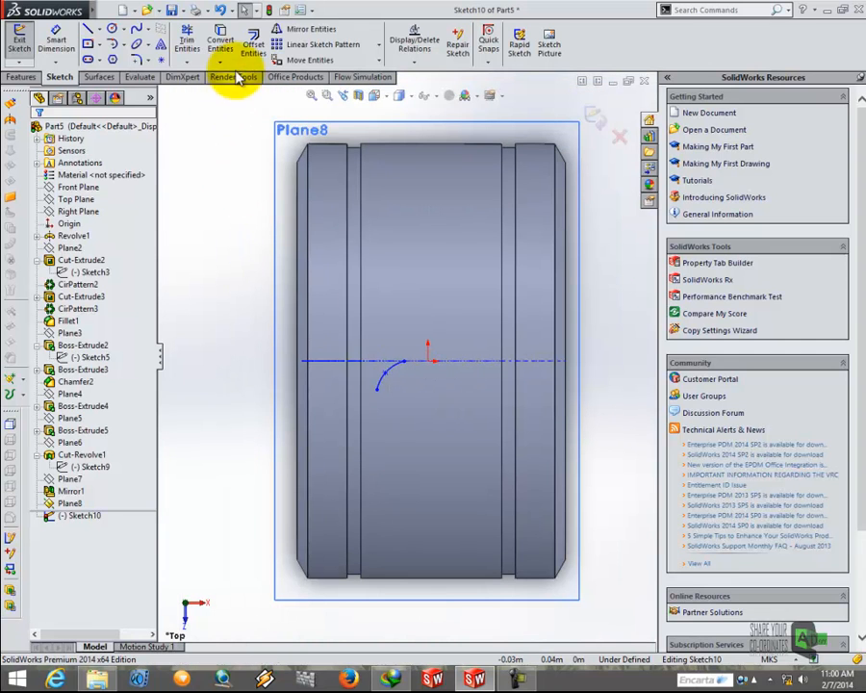
Offset the spline by 0.001 m toward its inner side, with a dimension added.
{"action": "left_click", "coordinate": [253, 43]}
{"action": "scroll", "coordinate": [385, 370], "scroll_direction": "down", "scroll_amount": 3}
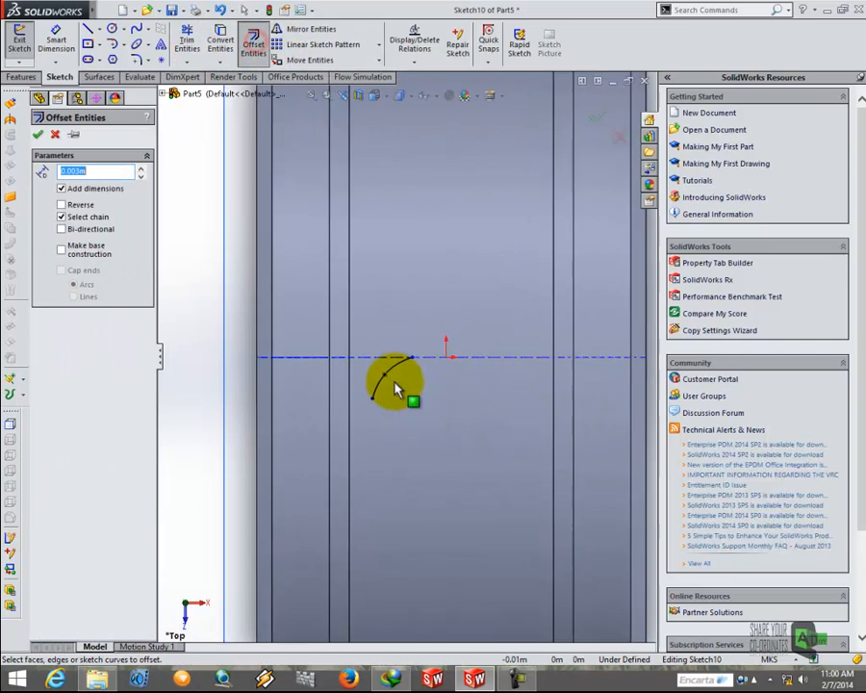
{"action": "left_click", "coordinate": [385, 383]}
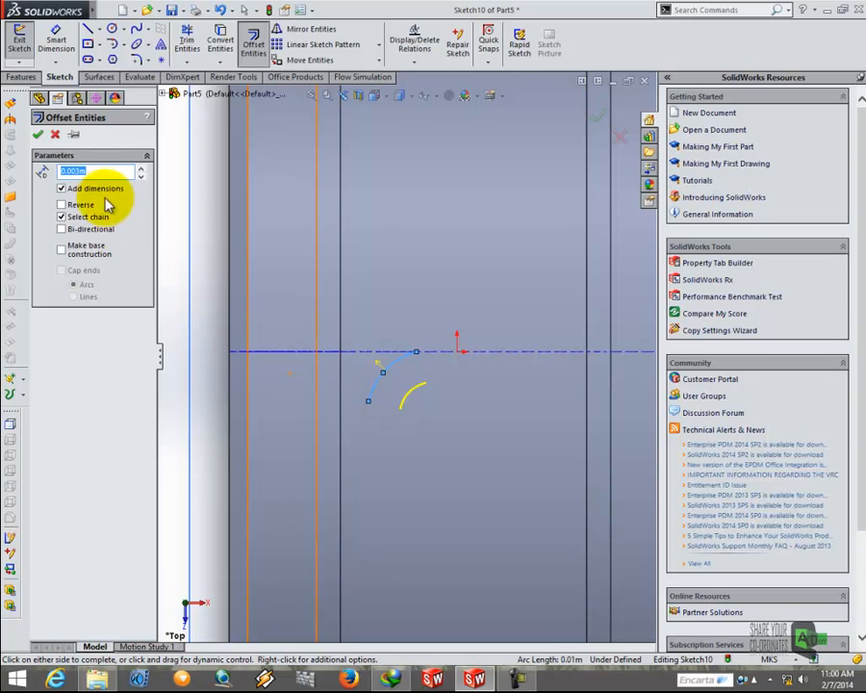
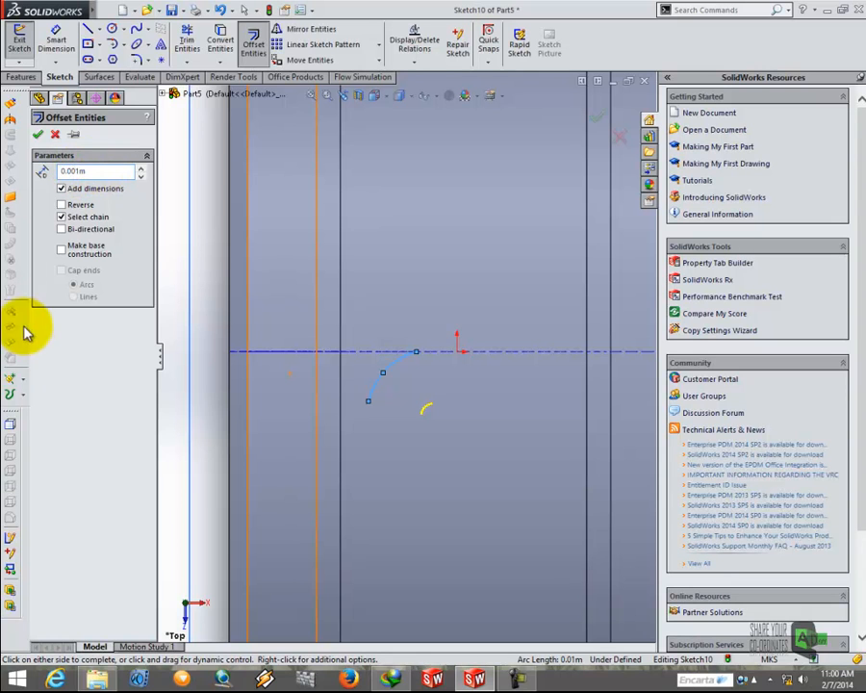
{"action": "left_click", "coordinate": [38, 134]}
Join both pairs of spline ends with short straight lines to close the curved strip profile.
{"action": "scroll", "coordinate": [439, 269], "scroll_direction": "down", "scroll_amount": 2}
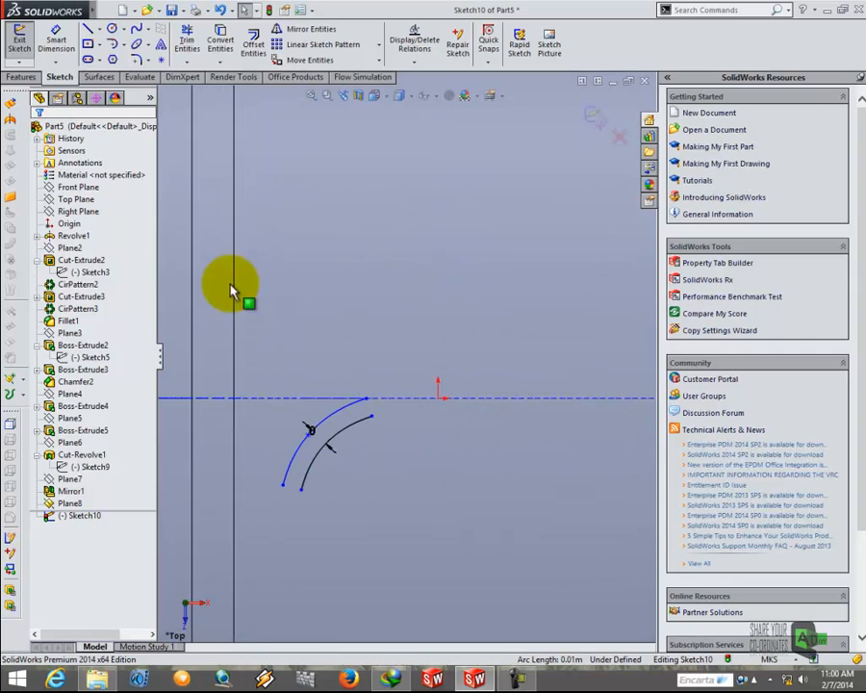
{"action": "left_click", "coordinate": [87, 32]}
{"action": "left_click", "coordinate": [366, 397]}
{"action": "left_click", "coordinate": [383, 429]}
{"action": "left_click", "coordinate": [284, 484]}
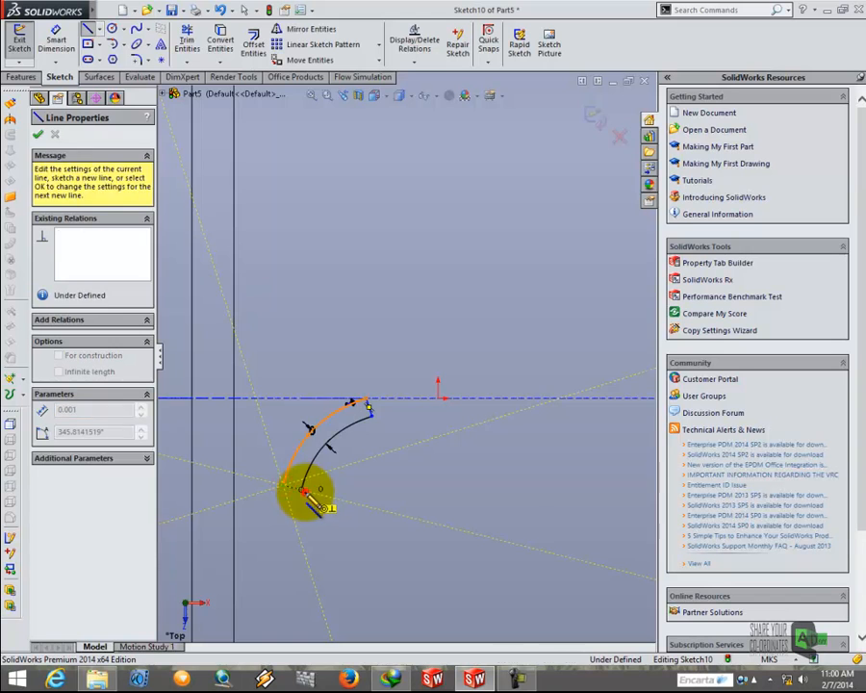
{"action": "left_click", "coordinate": [302, 489]}
{"action": "scroll", "coordinate": [401, 392], "scroll_direction": "down", "scroll_amount": 3}
{"action": "key", "text": "Escape"}
{"action": "key", "text": "Escape"}
Cut-extrude the curved strip profile as a blind cut about 0.005 m deep, reaching just below the barrel's outer surface.
{"action": "scroll", "coordinate": [280, 471], "scroll_direction": "up", "scroll_amount": 8}
{"action": "middle_click_drag", "start_coordinate": [373, 433], "coordinate": [397, 264]}
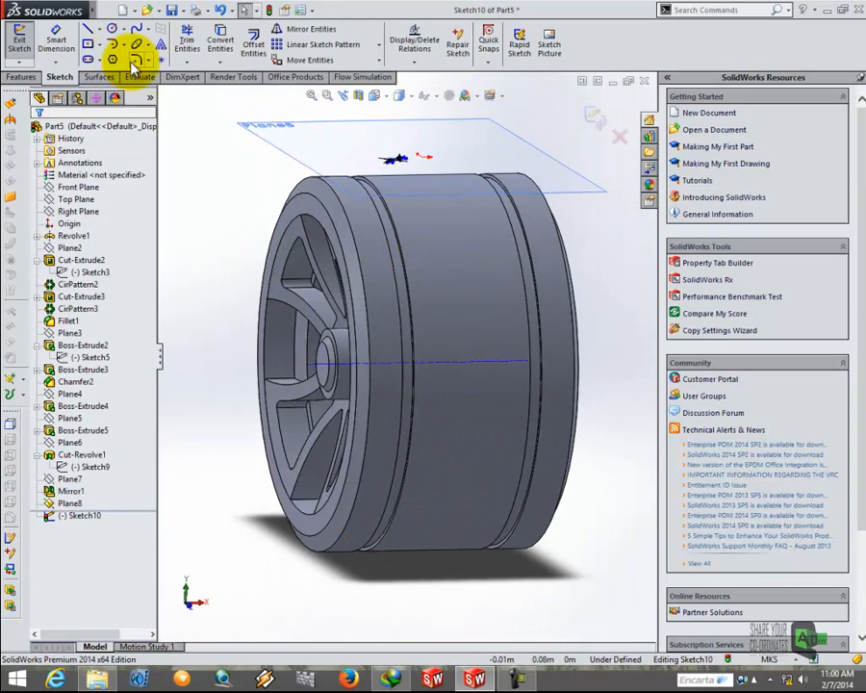
{"action": "left_click", "coordinate": [21, 77]}
{"action": "left_click", "coordinate": [206, 43]}
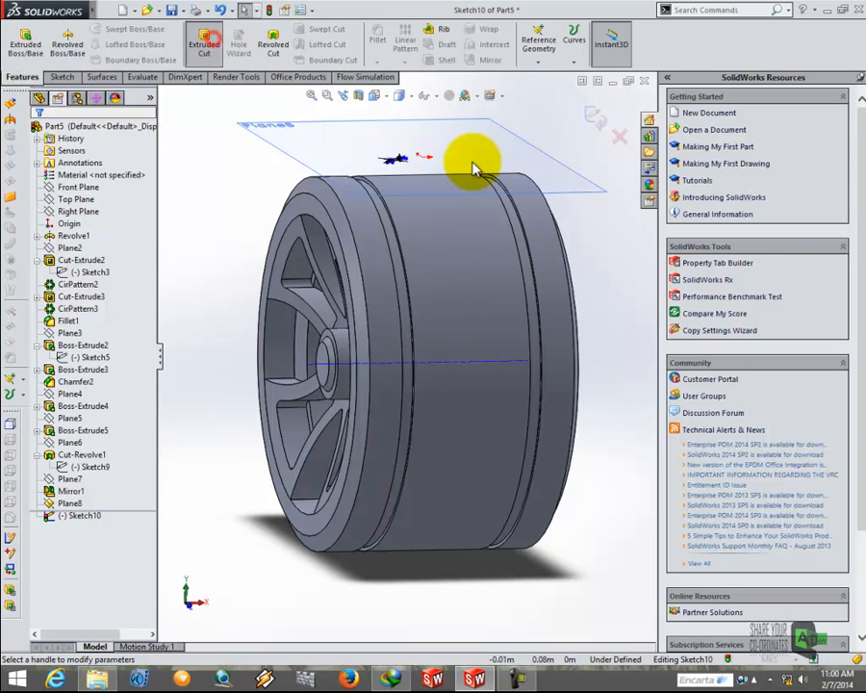
{"action": "mouse_move", "coordinate": [428, 229]}
{"action": "middle_mouse_down"}
{"action": "mouse_move", "coordinate": [386, 174]}
{"action": "mouse_move", "coordinate": [387, 199]}
{"action": "middle_mouse_up"}
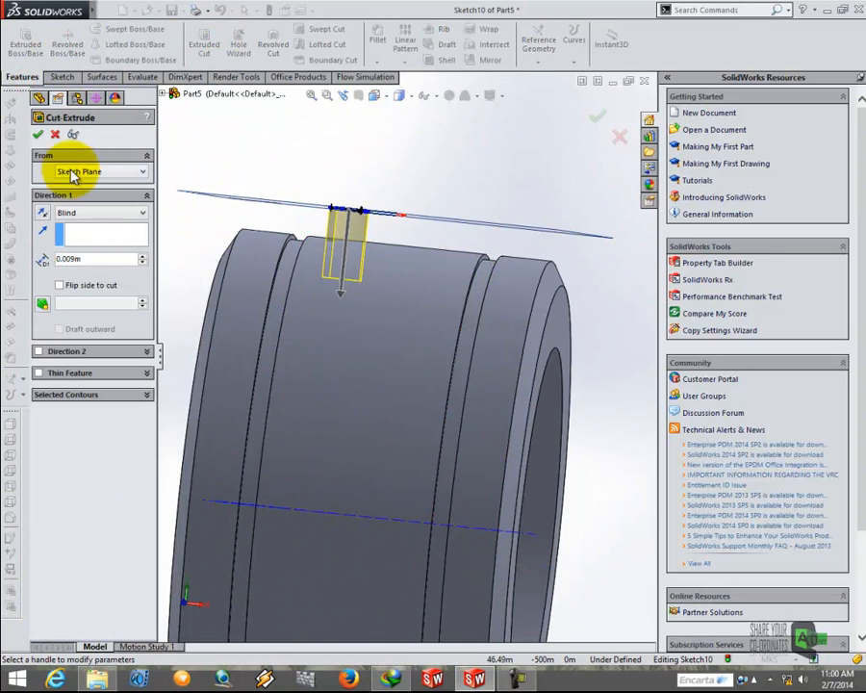
{"action": "left_click", "coordinate": [381, 96]}
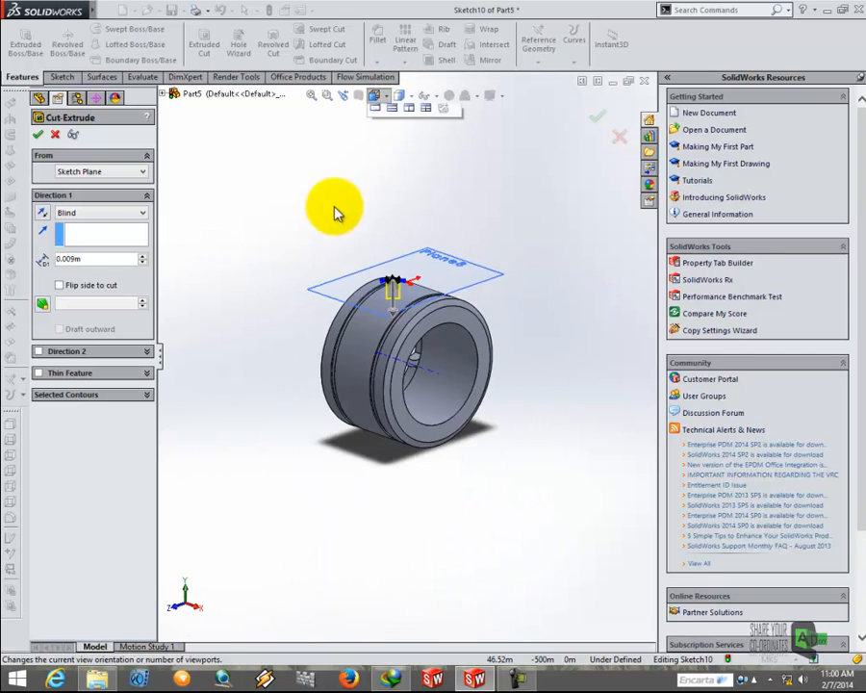
{"action": "left_click", "coordinate": [327, 348]}
{"action": "scroll", "coordinate": [395, 260], "scroll_direction": "down", "scroll_amount": 3}
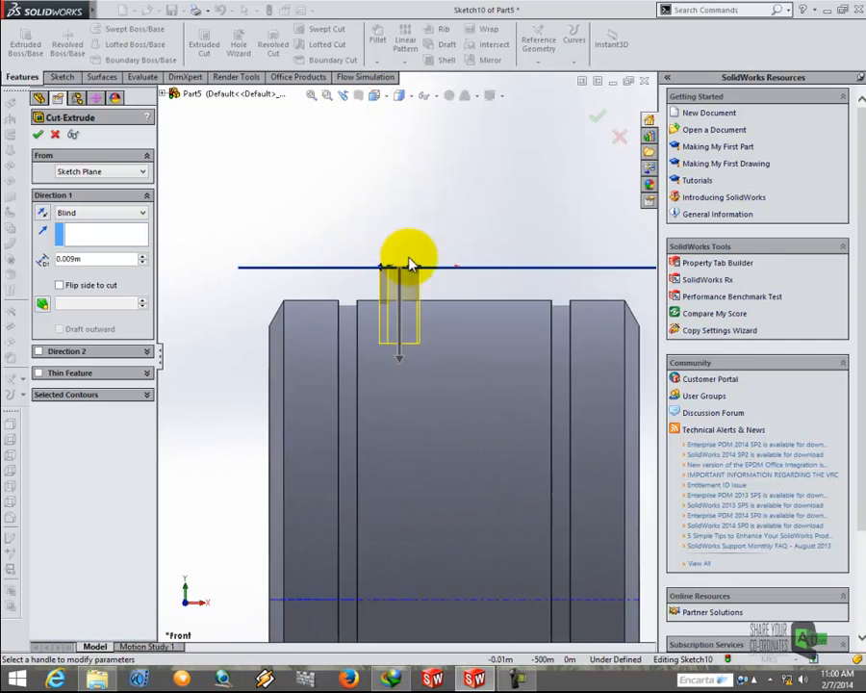
{"action": "left_click", "coordinate": [390, 399]}
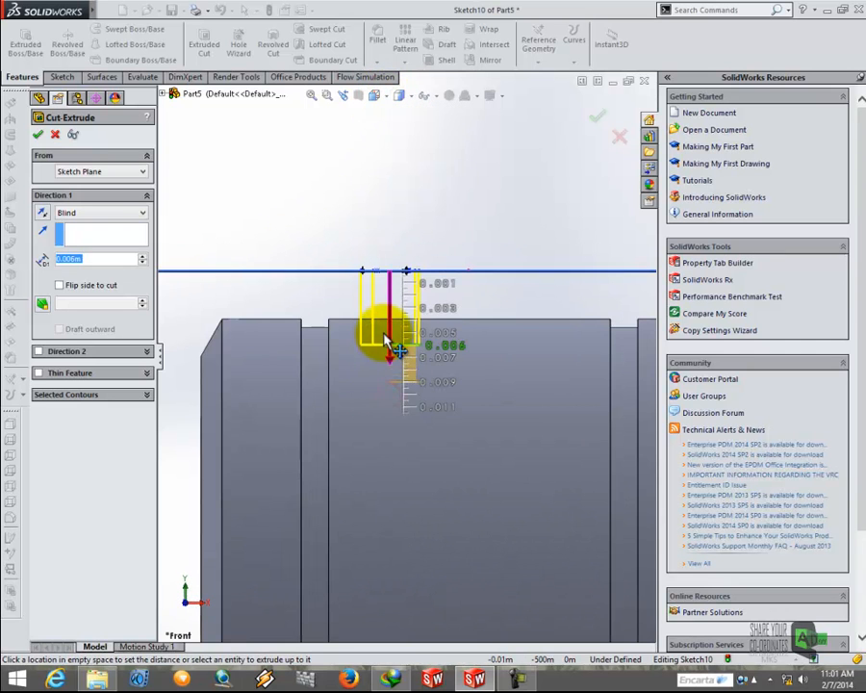
{"action": "left_click", "coordinate": [397, 344]}
{"action": "right_click", "coordinate": [385, 335]}
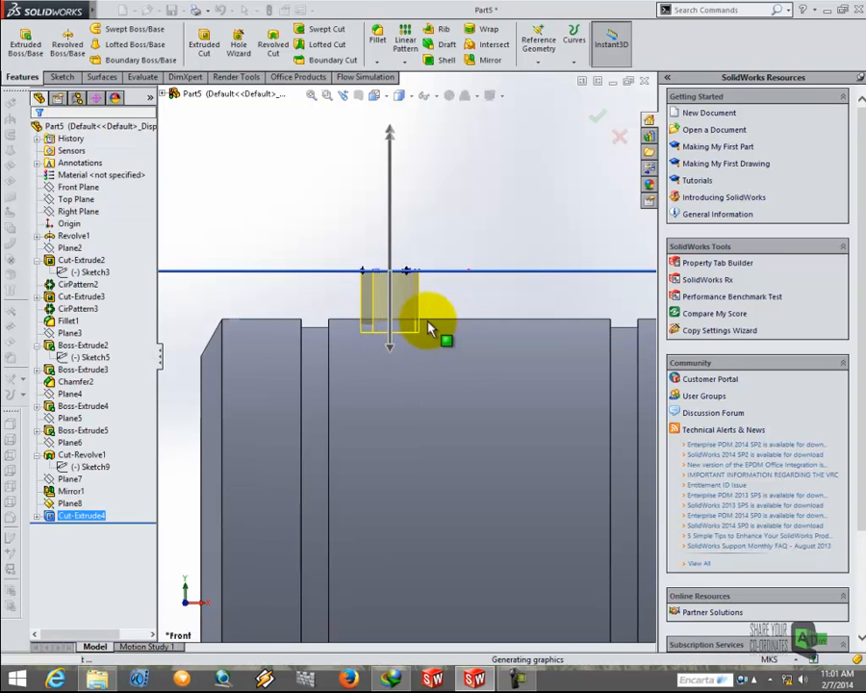
Set up a circular pattern of the curved strip cut around the wheel's centre axis.
{"action": "middle_click_drag", "start_coordinate": [460, 295], "coordinate": [467, 377]}
{"action": "scroll", "coordinate": [402, 318], "scroll_direction": "down", "scroll_amount": 4}
{"action": "middle_click_drag", "start_coordinate": [402, 318], "coordinate": [375, 269]}
{"action": "middle_click_drag", "start_coordinate": [406, 336], "coordinate": [436, 320]}
{"action": "scroll", "coordinate": [446, 315], "scroll_direction": "up", "scroll_amount": 5}
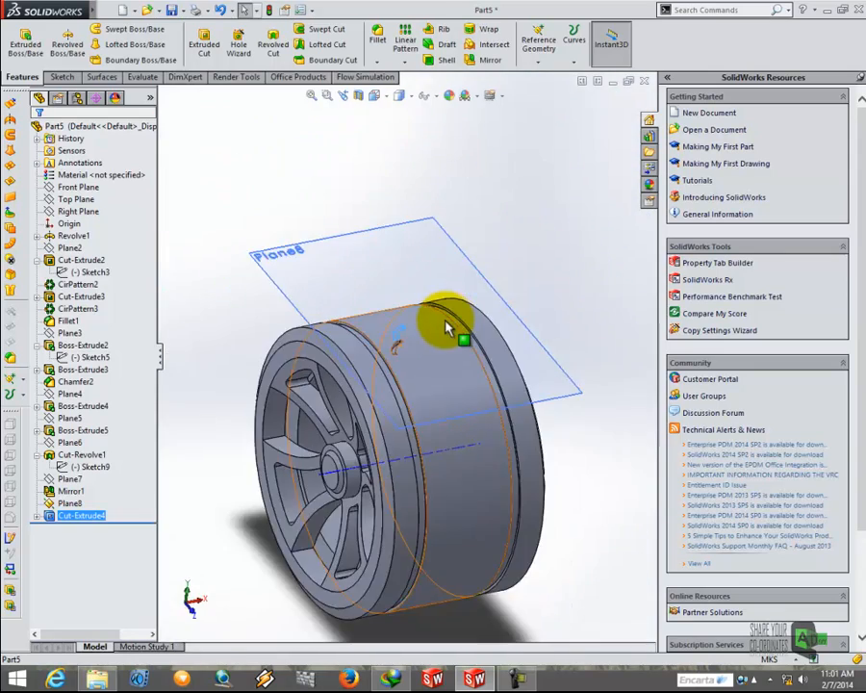
{"action": "scroll", "coordinate": [438, 315], "scroll_direction": "up", "scroll_amount": 3}
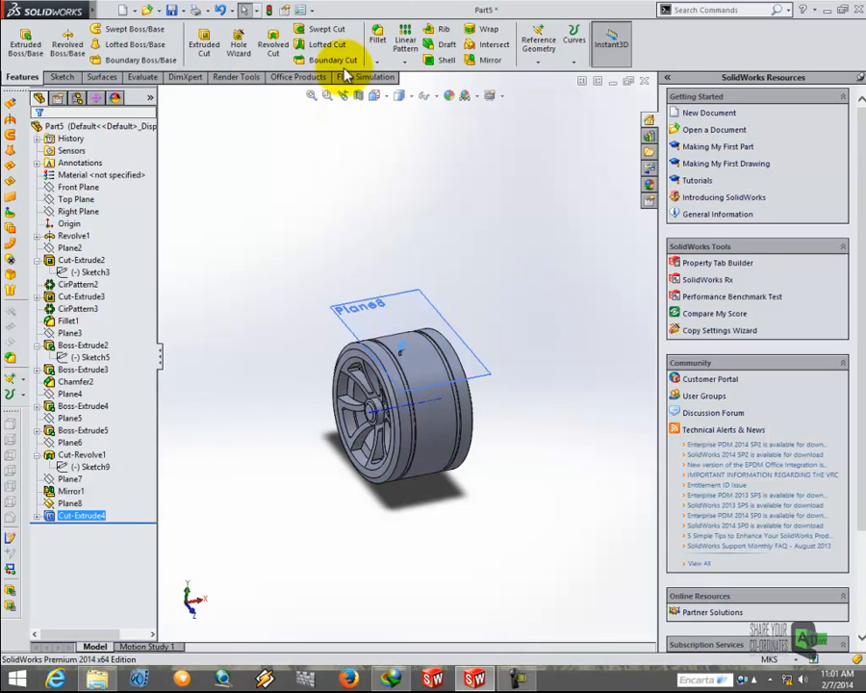
{"action": "left_click", "coordinate": [405, 57]}
{"action": "left_click", "coordinate": [421, 87]}
{"action": "scroll", "coordinate": [396, 412], "scroll_direction": "down", "scroll_amount": 3}
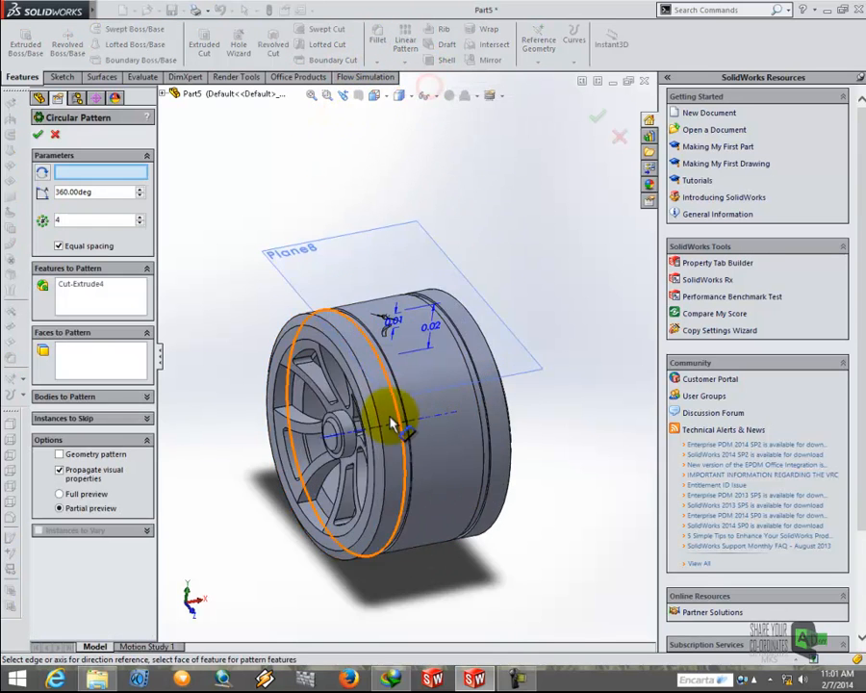
{"action": "scroll", "coordinate": [397, 412], "scroll_direction": "down", "scroll_amount": 3}
{"action": "left_click", "coordinate": [377, 415]}
{"action": "middle_click_drag", "start_coordinate": [402, 361], "coordinate": [412, 410]}
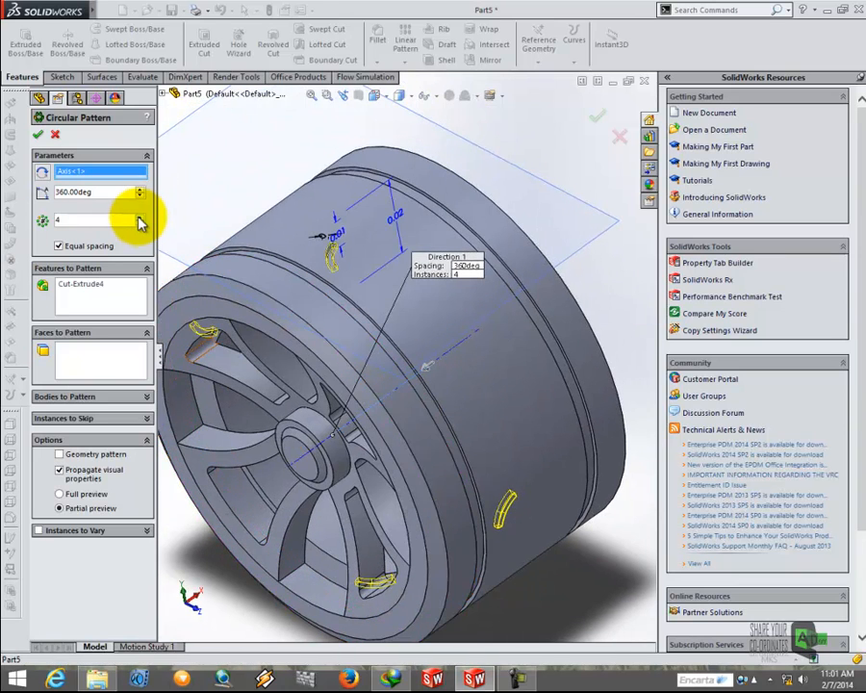
Set the circular pattern to 40 equally spaced instances over 360° and create it.
{"action": "left_click", "coordinate": [140, 217]}
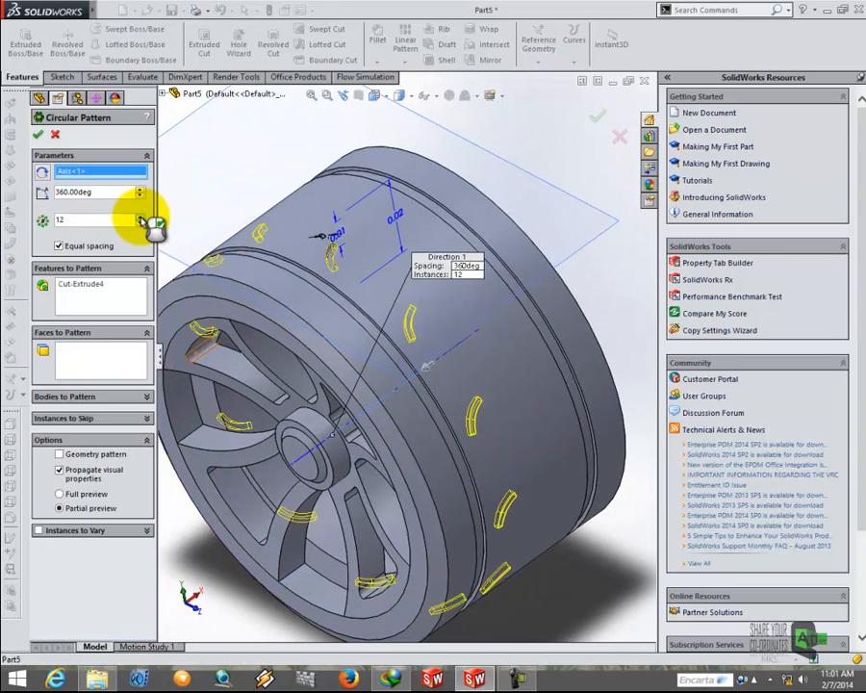
{"action": "left_click", "coordinate": [140, 219]}
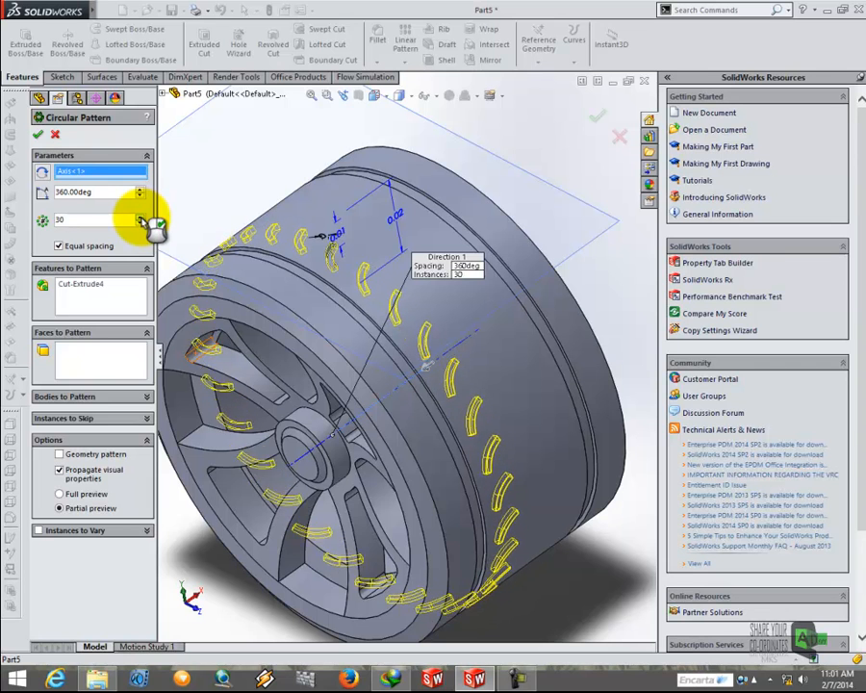
{"action": "left_click", "coordinate": [140, 218]}
{"action": "left_click", "coordinate": [141, 219]}
{"action": "left_click", "coordinate": [141, 218]}
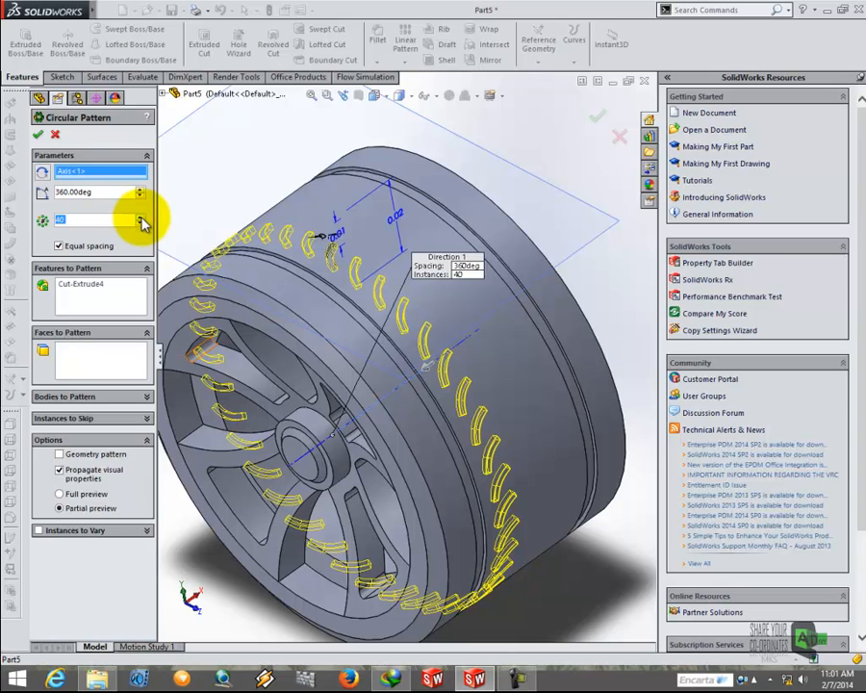
{"action": "left_click", "coordinate": [39, 134]}
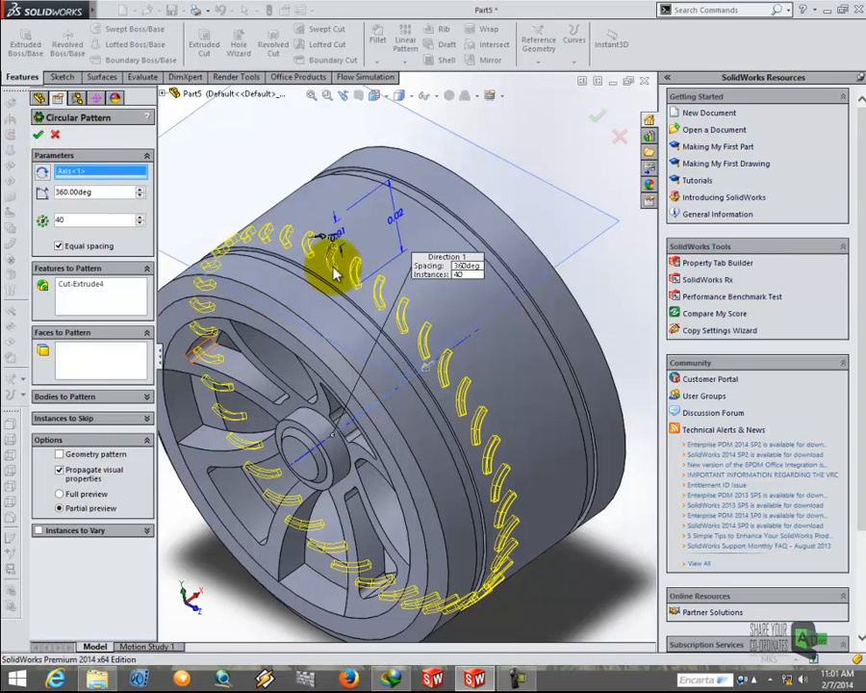
Mirror the circular pattern of curved cuts (CirPattern4) about Plane7 to the other half of the barrel.
{"action": "scroll", "coordinate": [379, 260], "scroll_direction": "up", "scroll_amount": 3}
{"action": "middle_click_drag", "start_coordinate": [379, 260], "coordinate": [331, 274]}
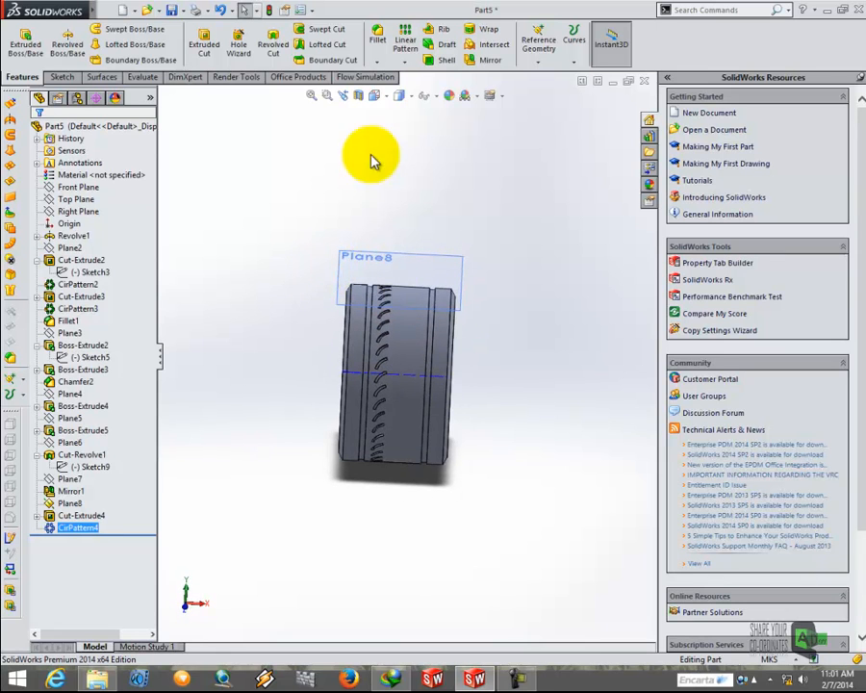
{"action": "left_click", "coordinate": [76, 479]}
{"action": "left_click", "coordinate": [127, 487]}
{"action": "left_click", "coordinate": [491, 63]}
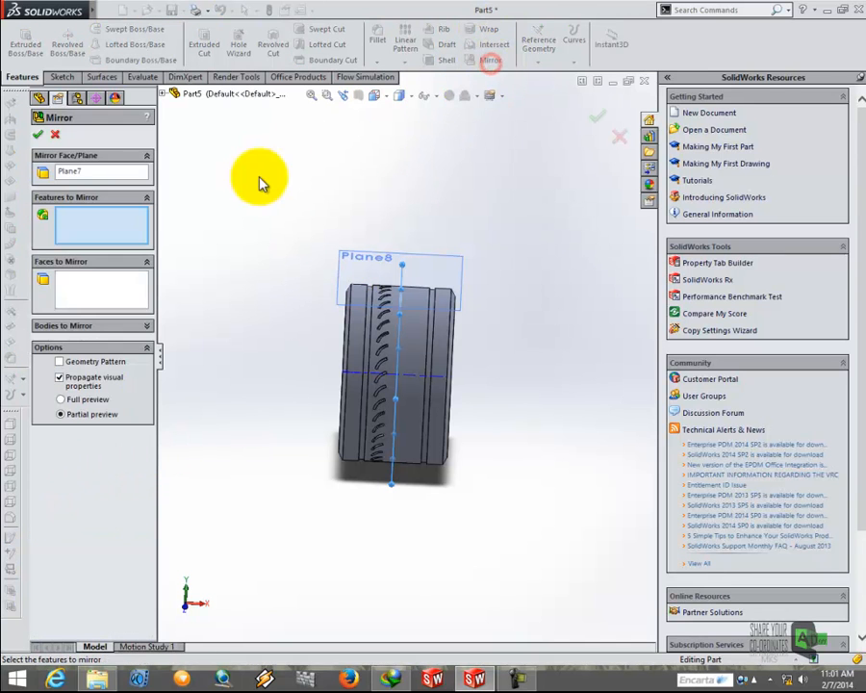
{"action": "left_click", "coordinate": [166, 95]}
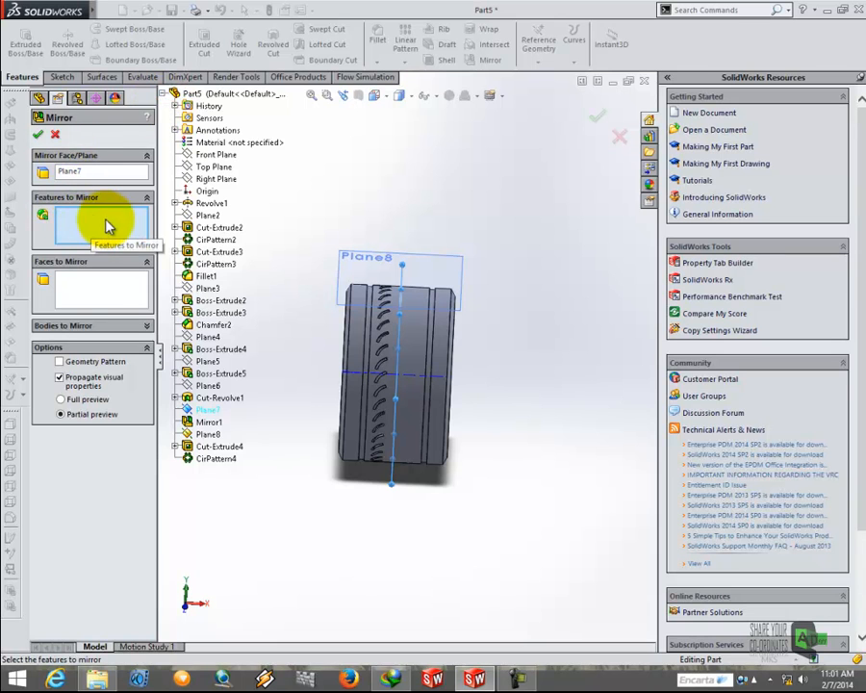
{"action": "left_click", "coordinate": [214, 461]}
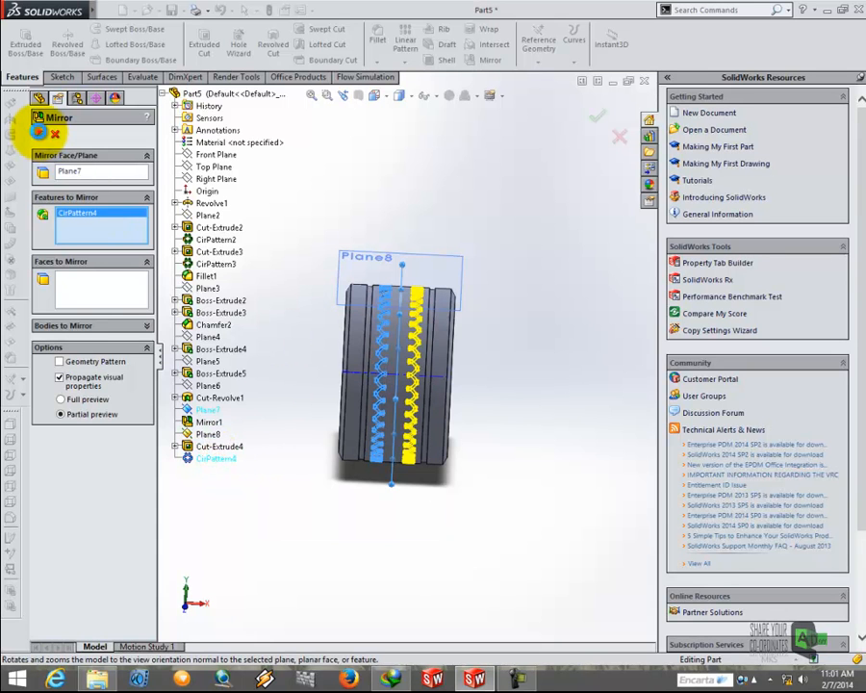
{"action": "left_click", "coordinate": [40, 137]}
Open a new sketch on Plane6 and view it from the Front orientation.
{"action": "scroll", "coordinate": [393, 329], "scroll_direction": "down", "scroll_amount": 4}
{"action": "middle_click_drag", "start_coordinate": [405, 339], "coordinate": [361, 354]}
{"action": "scroll", "coordinate": [441, 329], "scroll_direction": "up", "scroll_amount": 3}
{"action": "scroll", "coordinate": [413, 340], "scroll_direction": "down", "scroll_amount": 5}
{"action": "scroll", "coordinate": [351, 315], "scroll_direction": "up", "scroll_amount": 5}
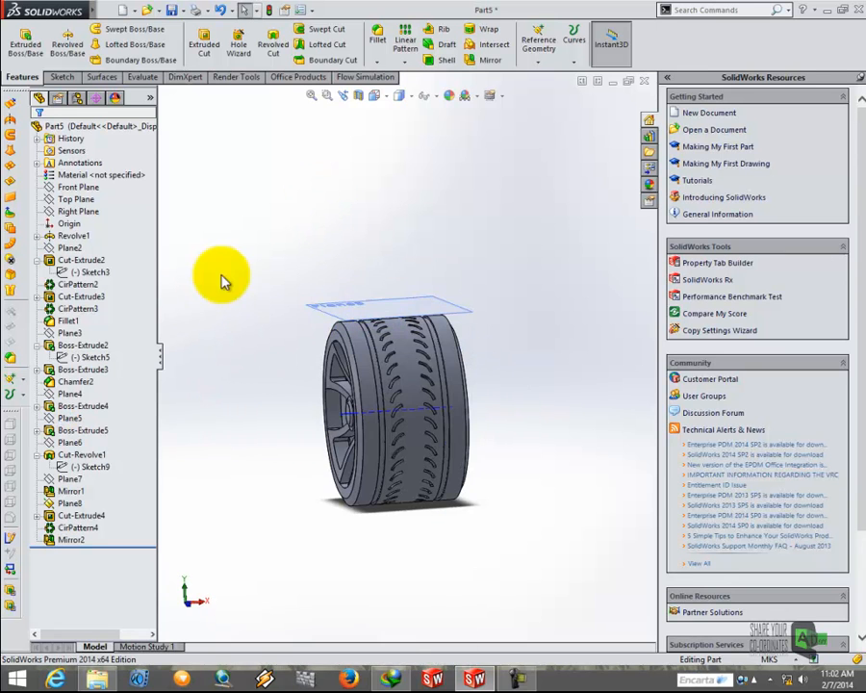
{"action": "right_click", "coordinate": [409, 300]}
{"action": "left_click", "coordinate": [451, 279]}
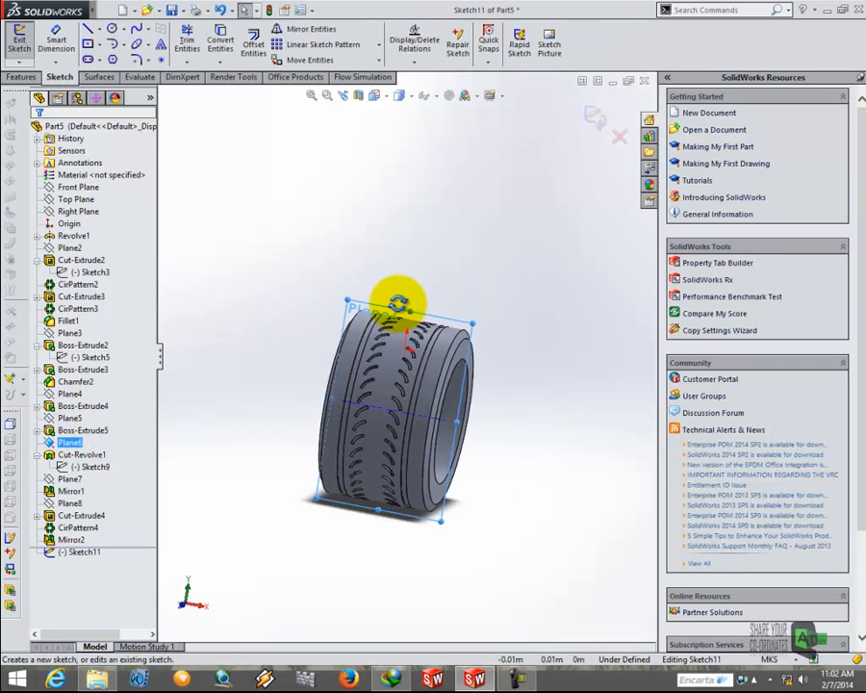
{"action": "left_click", "coordinate": [387, 96]}
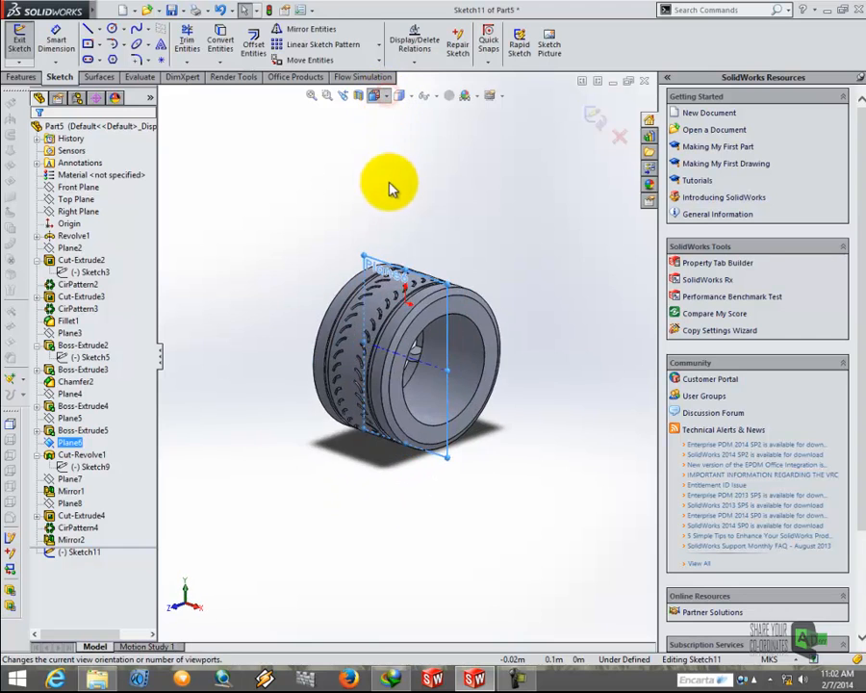
{"action": "left_click", "coordinate": [310, 351]}
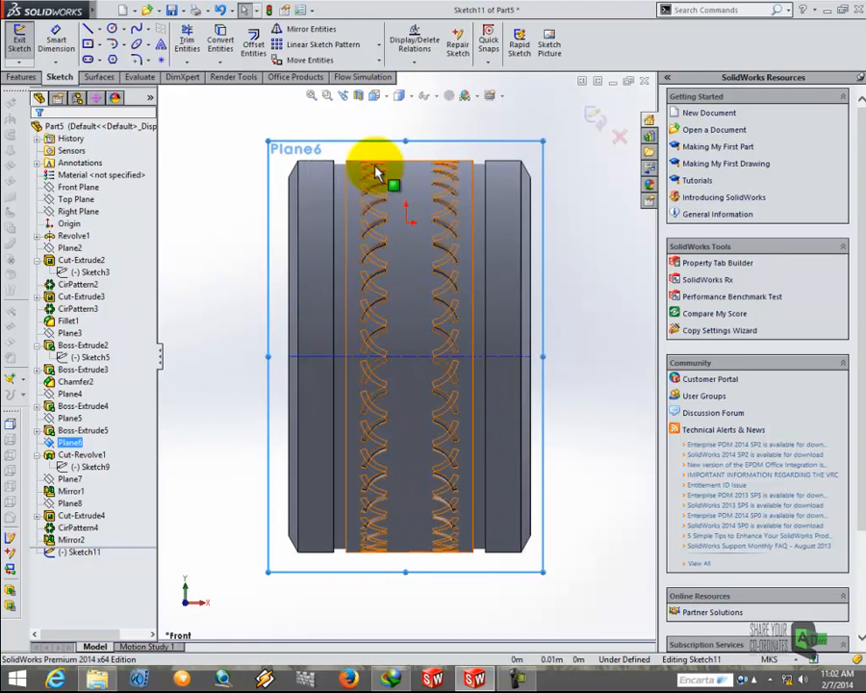
Begin a sketch line at the barrel's upper edge, midway between the two rows of curved cuts.
{"action": "left_click", "coordinate": [88, 32]}
{"action": "scroll", "coordinate": [409, 183], "scroll_direction": "down", "scroll_amount": 5}
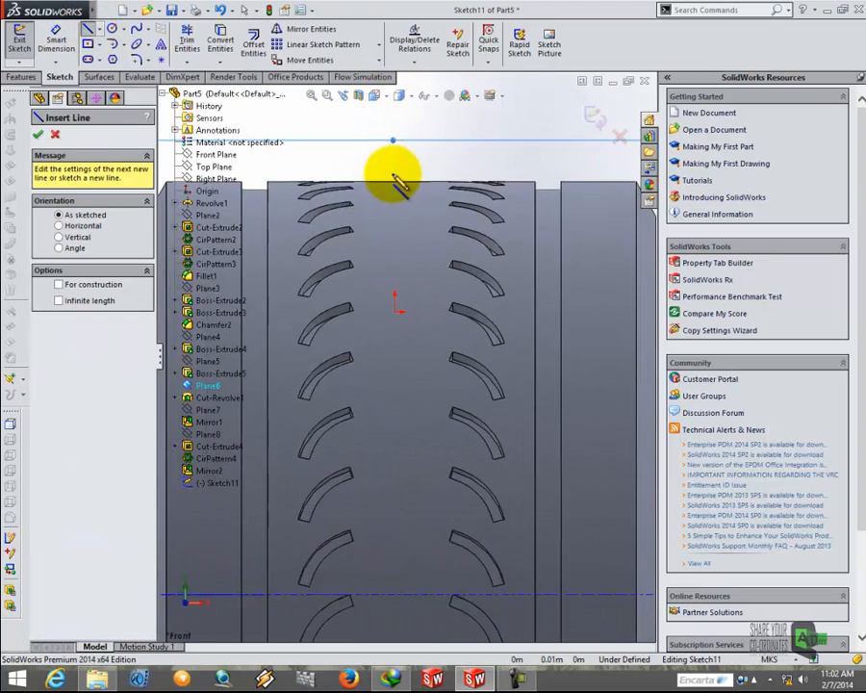
{"action": "left_click", "coordinate": [390, 175]}
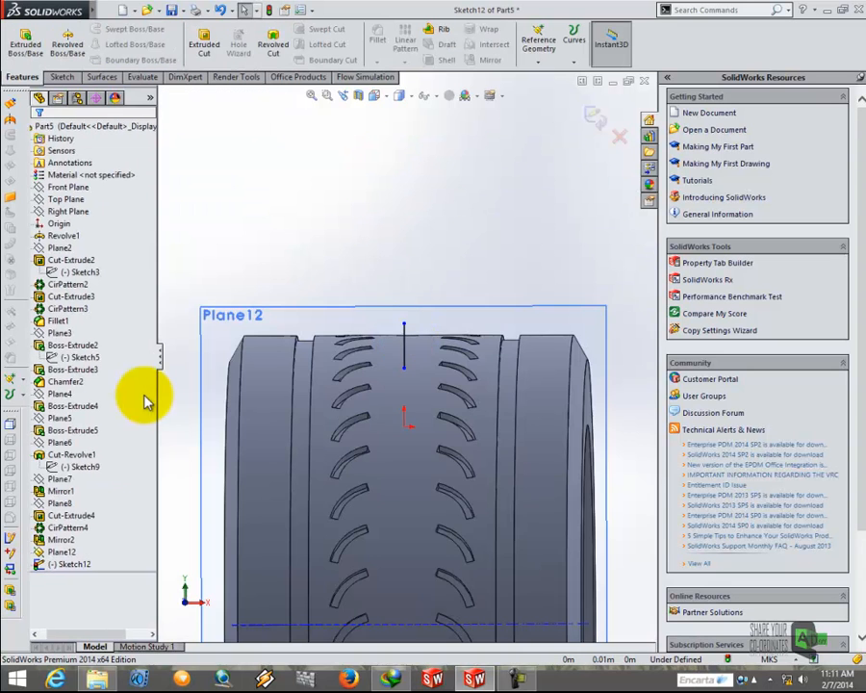
Sketch three lines forming a small half-rectangle against the vertical centre line, straddling the barrel's upper edge.
{"action": "scroll", "coordinate": [358, 356], "scroll_direction": "down", "scroll_amount": 3}
{"action": "scroll", "coordinate": [413, 362], "scroll_direction": "down", "scroll_amount": 3}
{"action": "scroll", "coordinate": [408, 321], "scroll_direction": "up", "scroll_amount": 3}
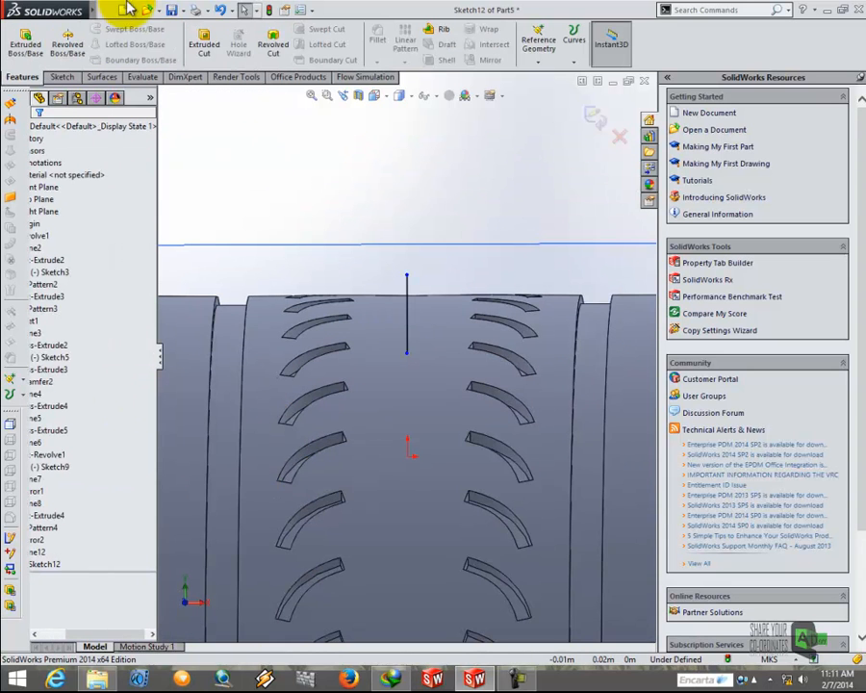
{"action": "left_click", "coordinate": [63, 77]}
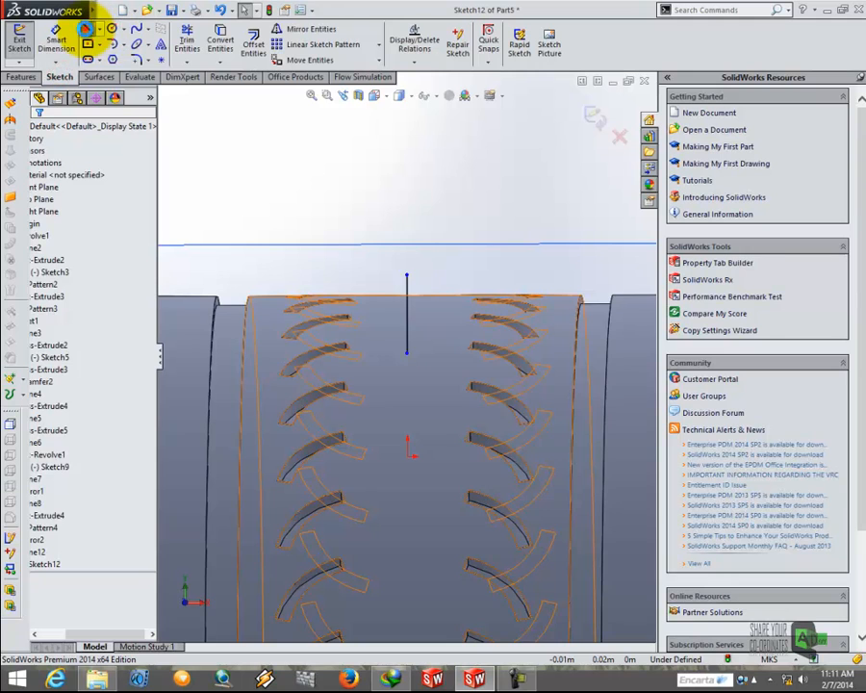
{"action": "left_click", "coordinate": [85, 29]}
{"action": "scroll", "coordinate": [428, 306], "scroll_direction": "down", "scroll_amount": 3}
{"action": "left_click", "coordinate": [374, 256]}
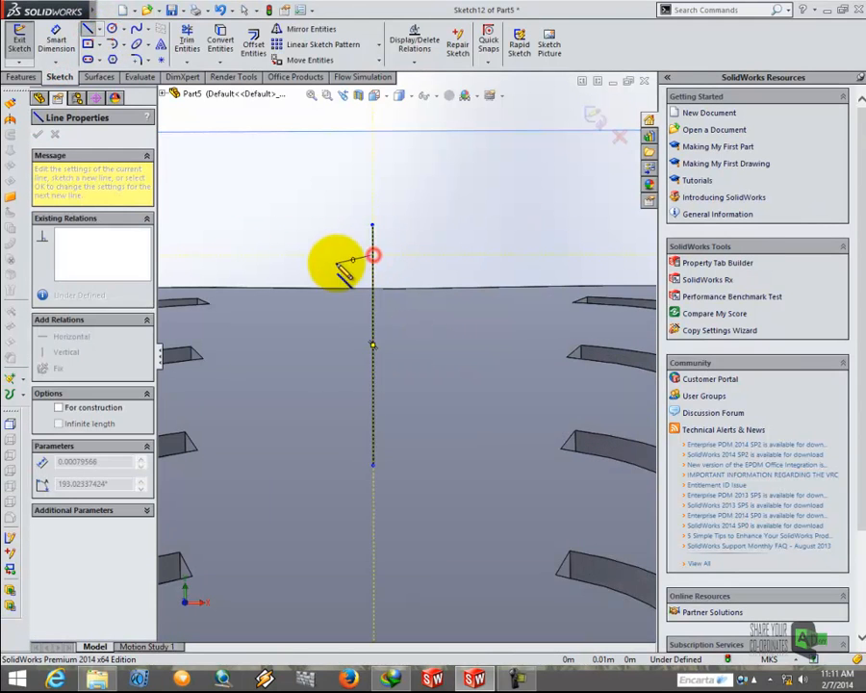
{"action": "left_click", "coordinate": [344, 256]}
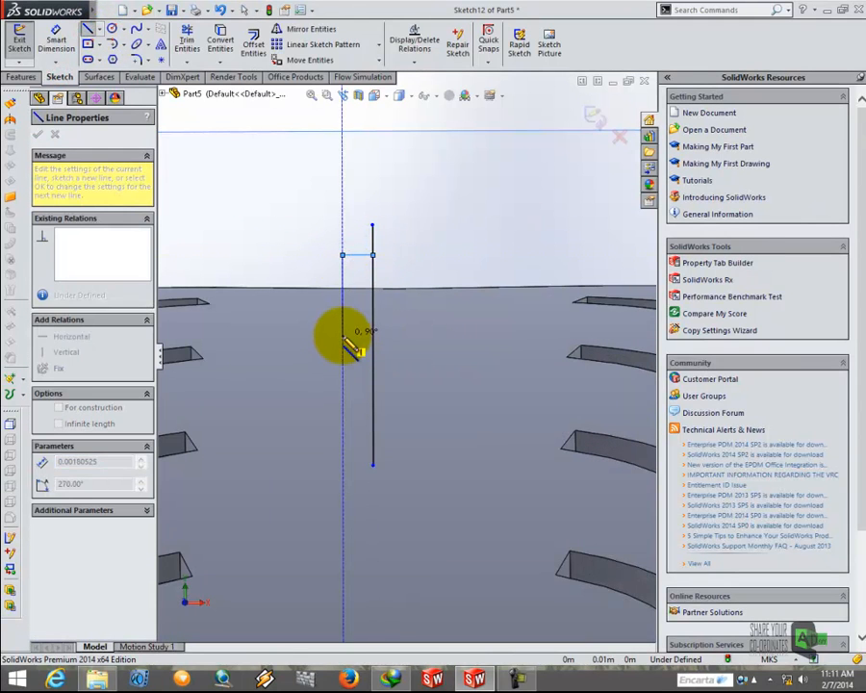
{"action": "left_click", "coordinate": [373, 334]}
{"action": "key", "text": "Escape"}
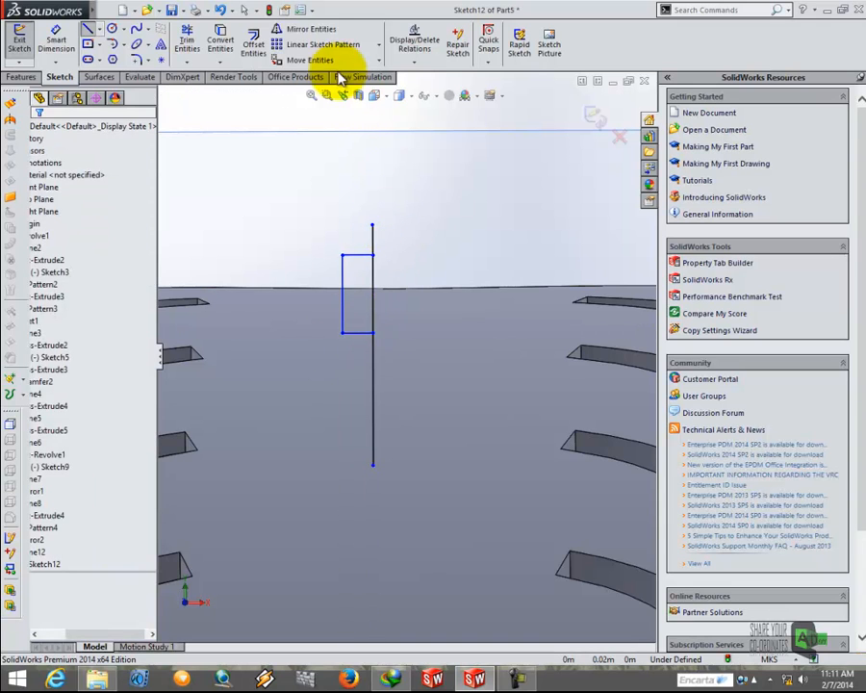
Mirror the three half-rectangle lines about the vertical centre line to close the rectangle, keeping the originals.
{"action": "left_click", "coordinate": [310, 29]}
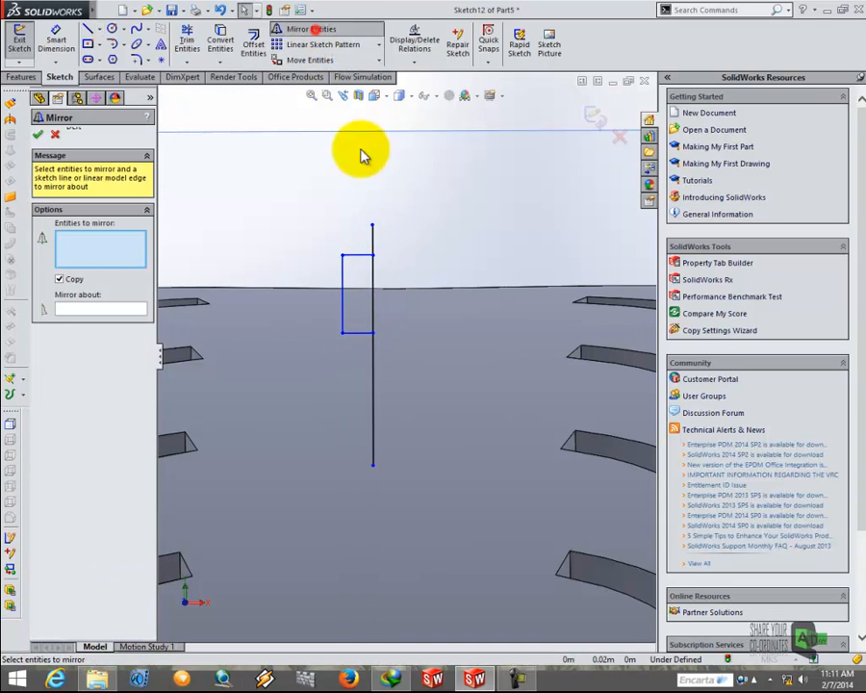
{"action": "left_click", "coordinate": [345, 288]}
{"action": "left_click", "coordinate": [360, 333]}
{"action": "left_click", "coordinate": [136, 308]}
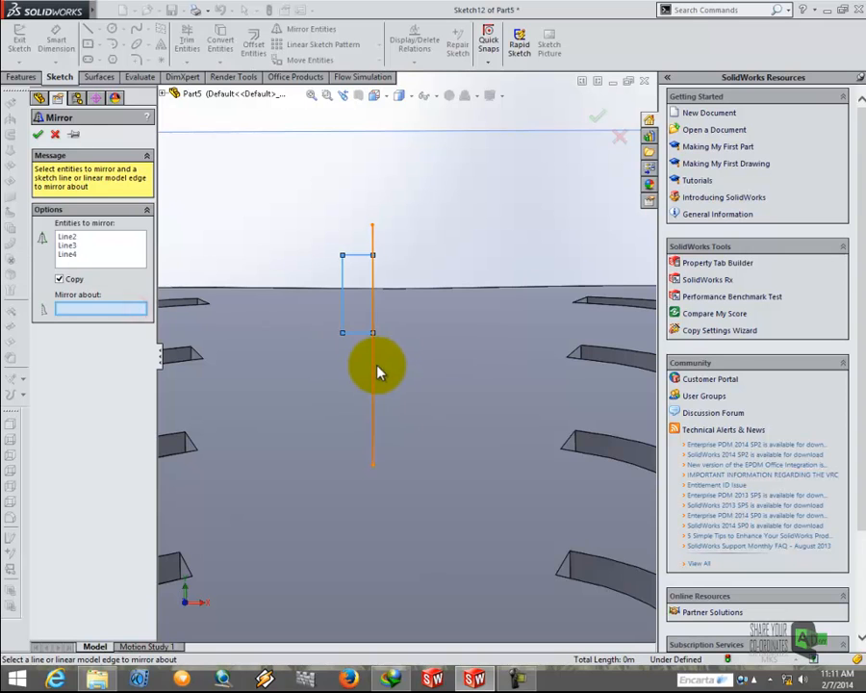
{"action": "right_click", "coordinate": [375, 368]}
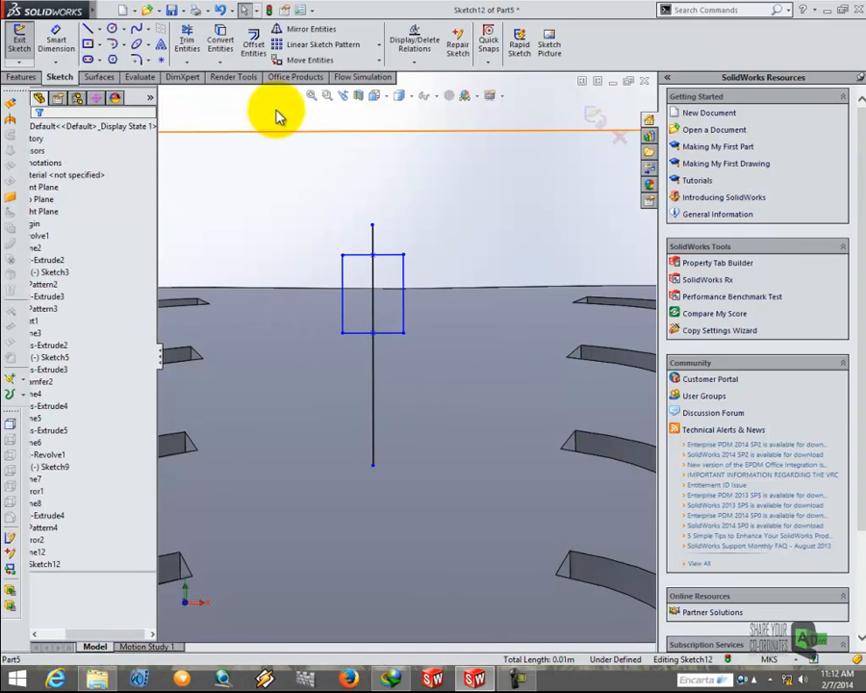
Delete the vertical centre line running through the small rectangle.
{"action": "left_click", "coordinate": [192, 41]}
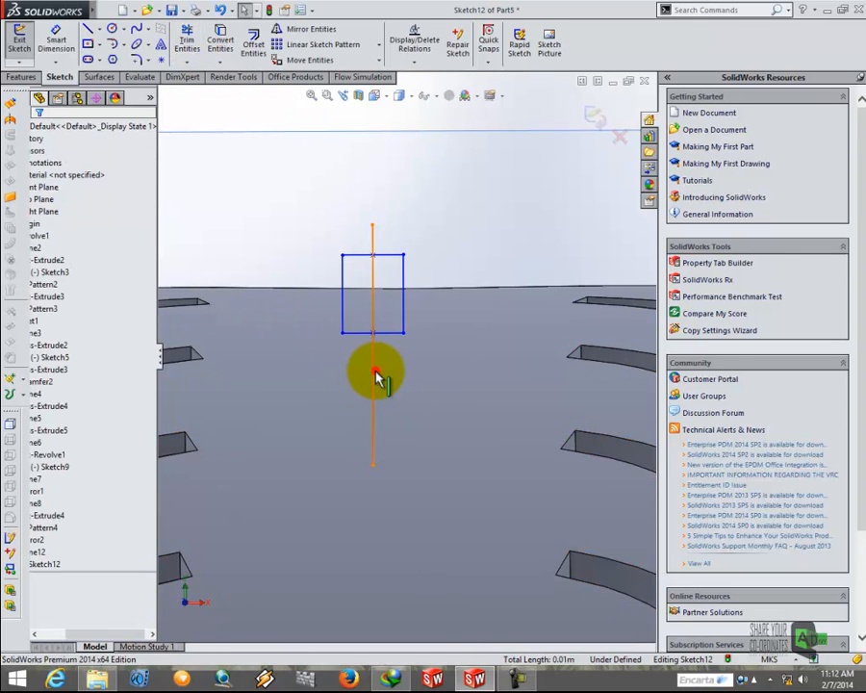
{"action": "left_click", "coordinate": [373, 375]}
{"action": "key", "text": "Delete"}
{"action": "key", "text": "z"}
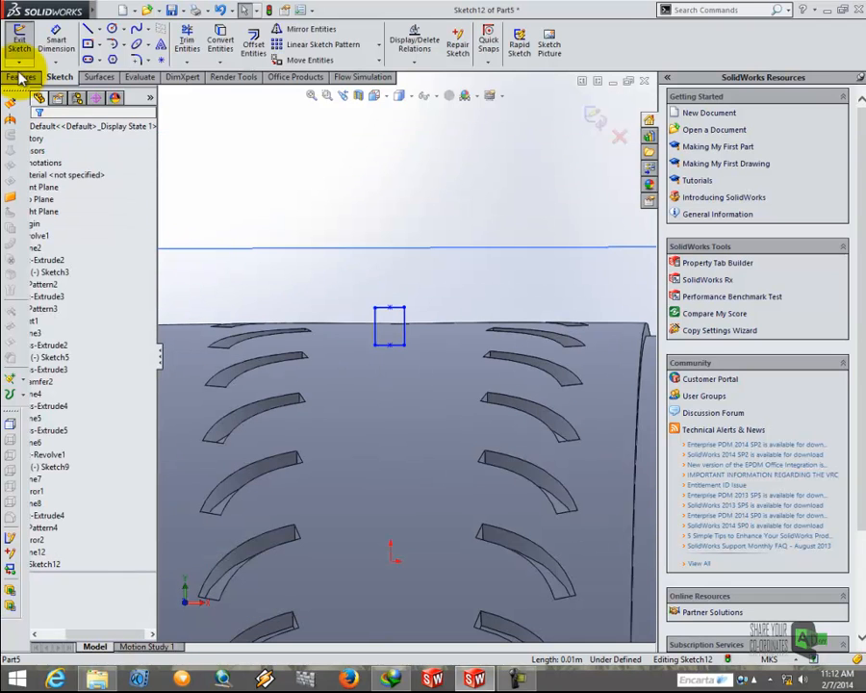
Cut-revolve the small rectangle 360 degrees about the wheel's central axis to form the middle tread groove.
{"action": "left_click", "coordinate": [21, 77]}
{"action": "left_click", "coordinate": [279, 55]}
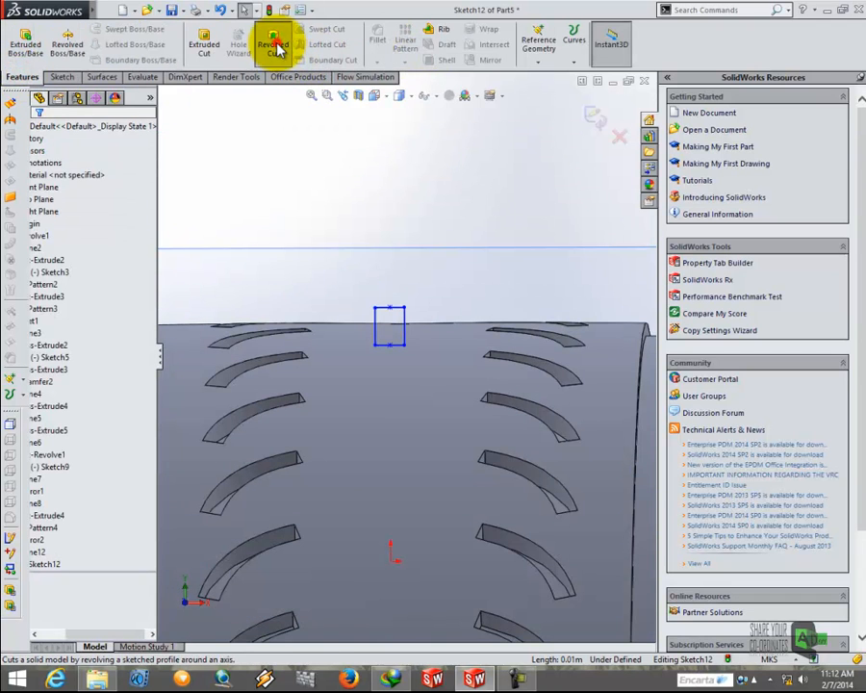
{"action": "scroll", "coordinate": [365, 484], "scroll_direction": "down", "scroll_amount": 2}
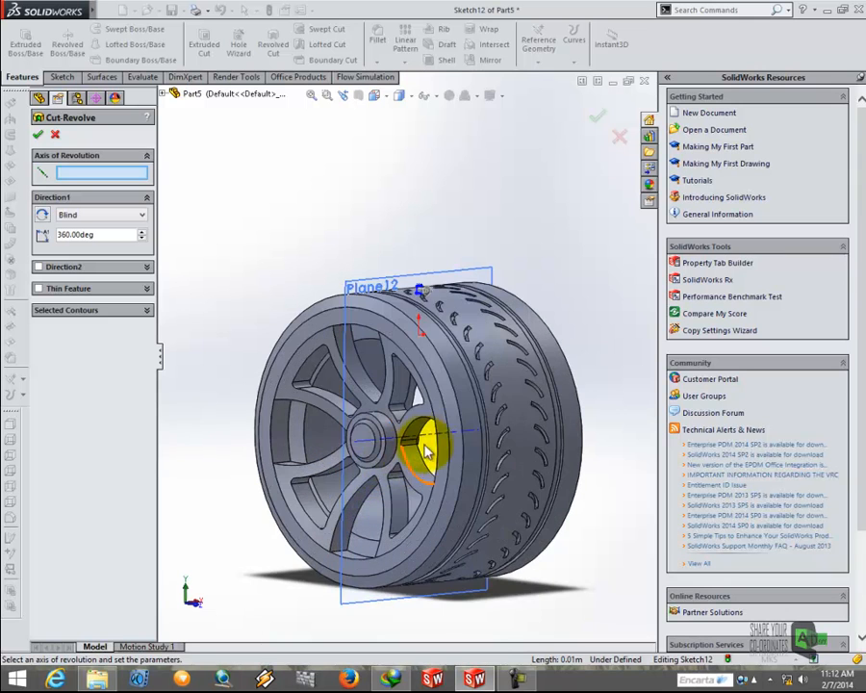
{"action": "left_click", "coordinate": [433, 442]}
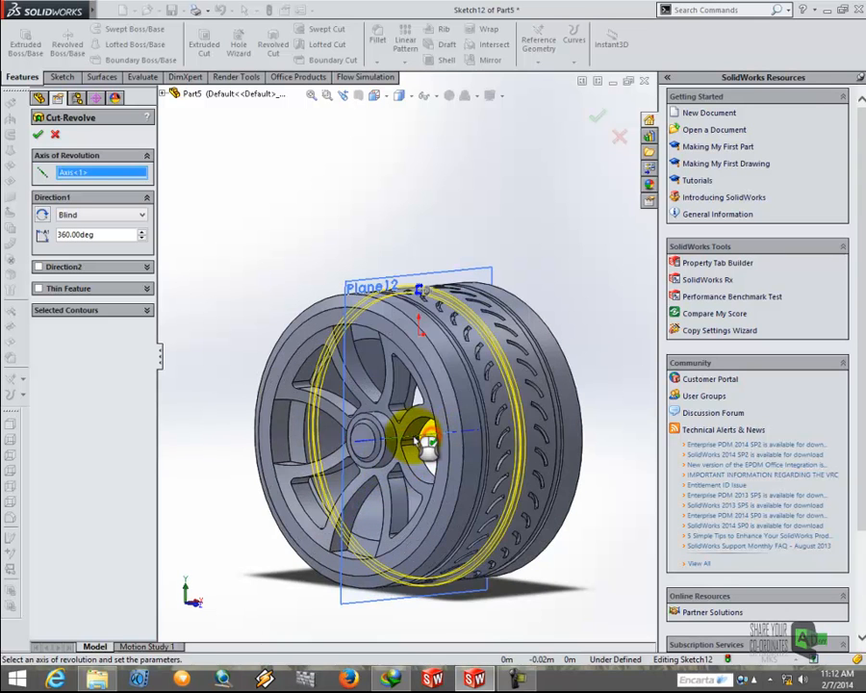
{"action": "left_click", "coordinate": [38, 135]}
Hide the reference plane Plane12 that crosses the wheel.
{"action": "scroll", "coordinate": [486, 338], "scroll_direction": "down", "scroll_amount": 4}
{"action": "middle_click_drag", "start_coordinate": [480, 358], "coordinate": [490, 253]}
{"action": "scroll", "coordinate": [437, 380], "scroll_direction": "up", "scroll_amount": 4}
{"action": "right_click", "coordinate": [489, 254]}
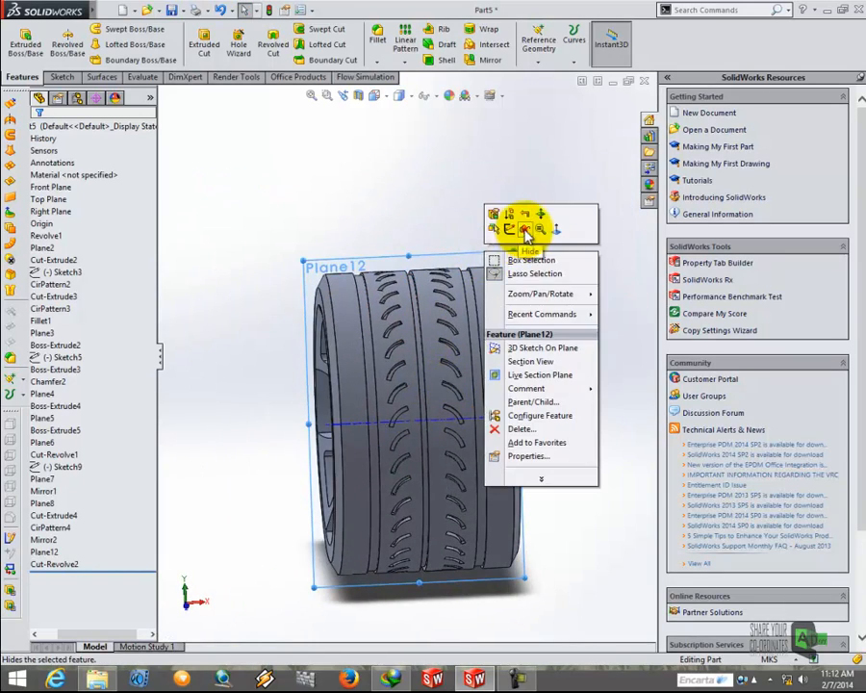
{"action": "left_click", "coordinate": [526, 231]}
{"action": "scroll", "coordinate": [467, 464], "scroll_direction": "down", "scroll_amount": 5}
{"action": "left_click", "coordinate": [103, 11]}
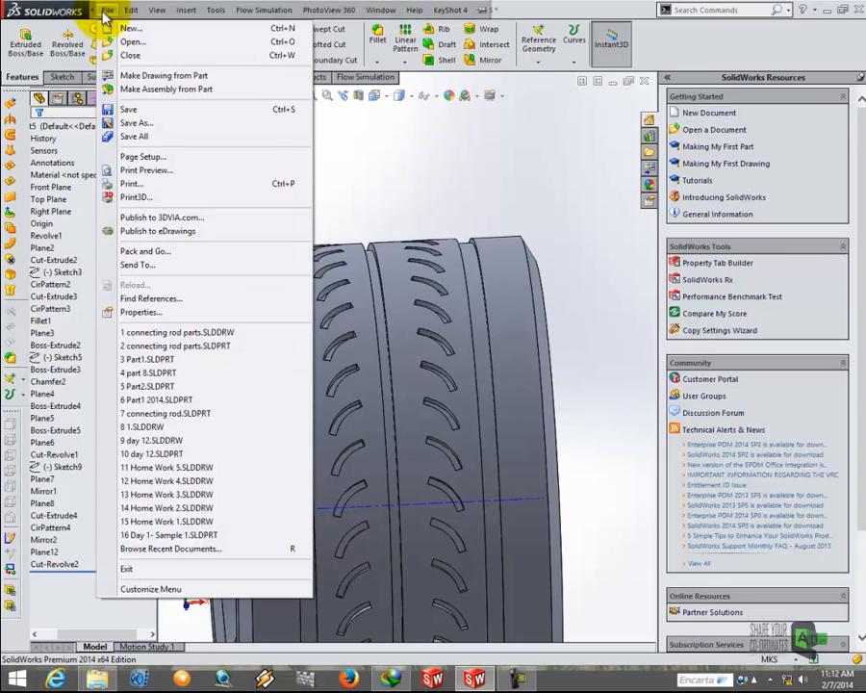
{"action": "left_click", "coordinate": [431, 204]}
{"action": "scroll", "coordinate": [411, 344], "scroll_direction": "up", "scroll_amount": 5}
{"action": "middle_click_drag", "start_coordinate": [413, 354], "coordinate": [510, 389]}
{"action": "scroll", "coordinate": [402, 368], "scroll_direction": "down", "scroll_amount": 5}
{"action": "middle_click_drag", "start_coordinate": [402, 367], "coordinate": [406, 354]}
{"action": "scroll", "coordinate": [440, 365], "scroll_direction": "down", "scroll_amount": 5}
{"action": "left_click", "coordinate": [440, 366]}
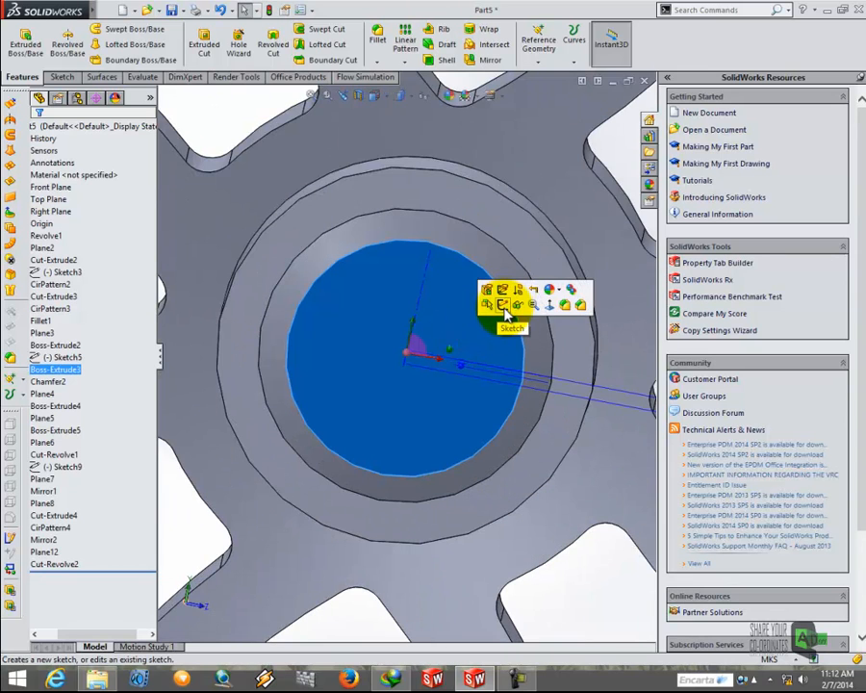
{"action": "left_click", "coordinate": [502, 306]}
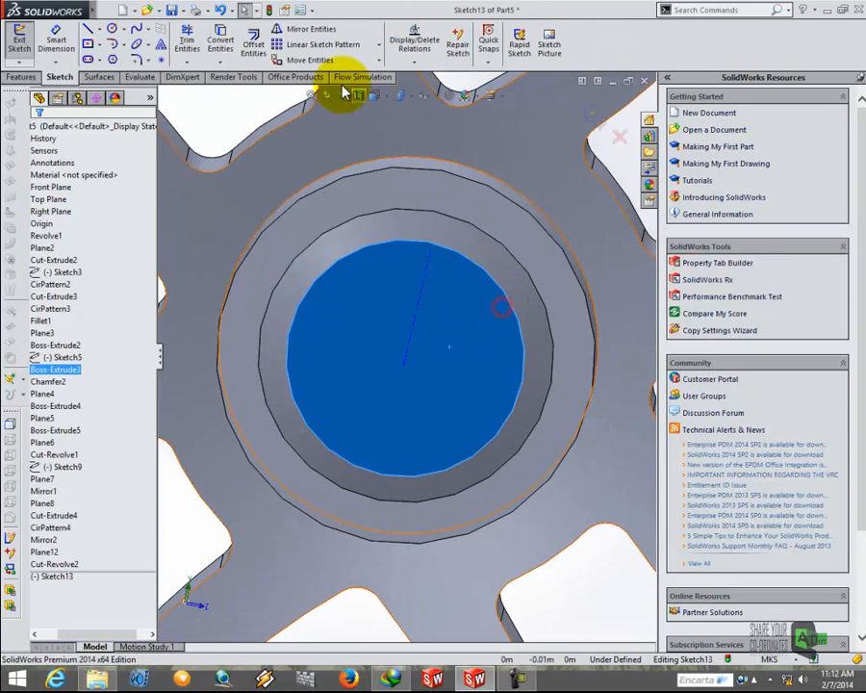
{"action": "left_click", "coordinate": [390, 97]}
{"action": "key", "text": "space"}
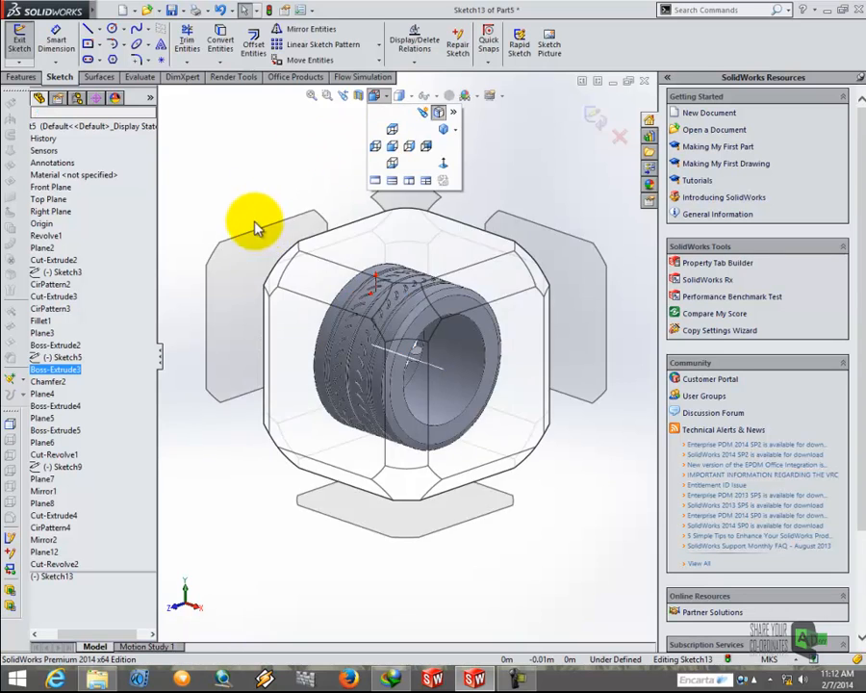
{"action": "left_click", "coordinate": [267, 241]}
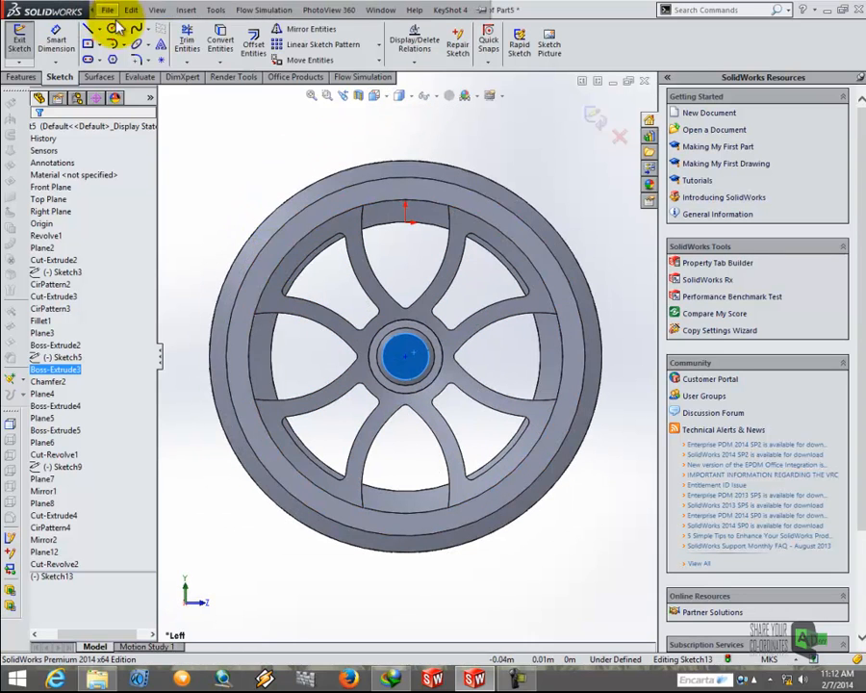
{"action": "left_click", "coordinate": [108, 13]}
{"action": "left_click", "coordinate": [17, 74]}
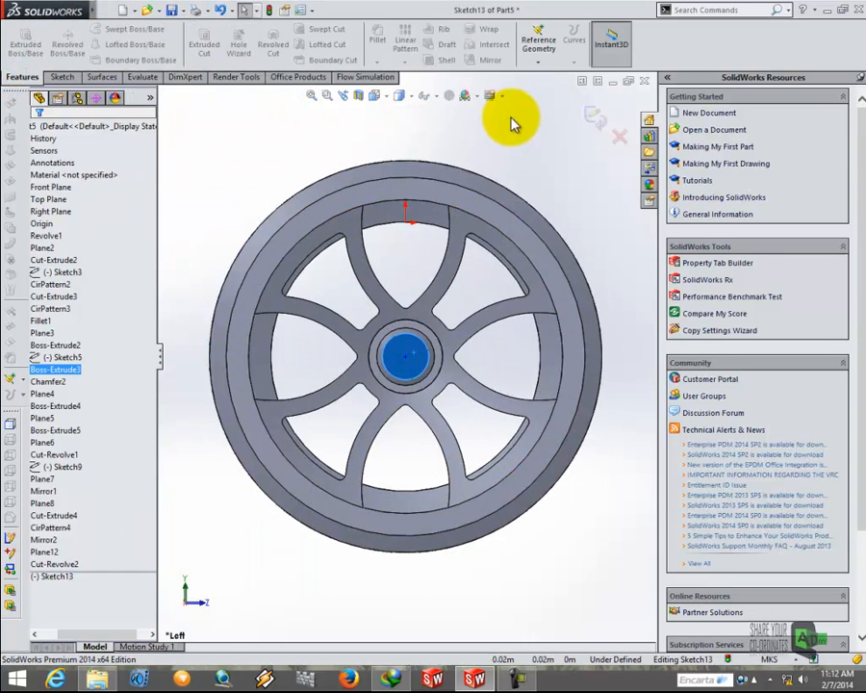
{"action": "left_click", "coordinate": [589, 117]}
Start a Hole Wizard hole on the hub's circular end face, with the type set to All Drill sizes.
{"action": "scroll", "coordinate": [437, 309], "scroll_direction": "down", "scroll_amount": 5}
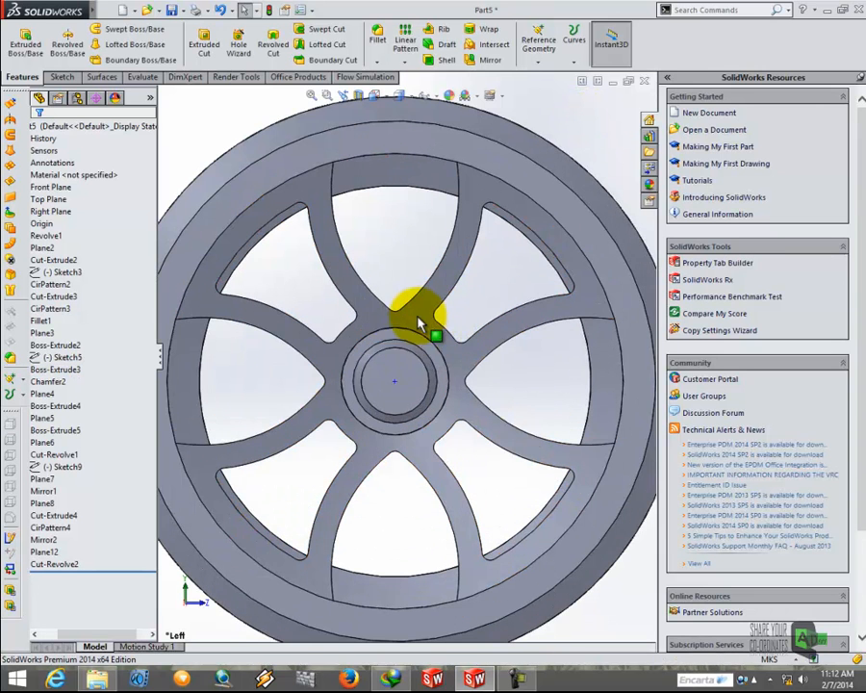
{"action": "left_click", "coordinate": [390, 382]}
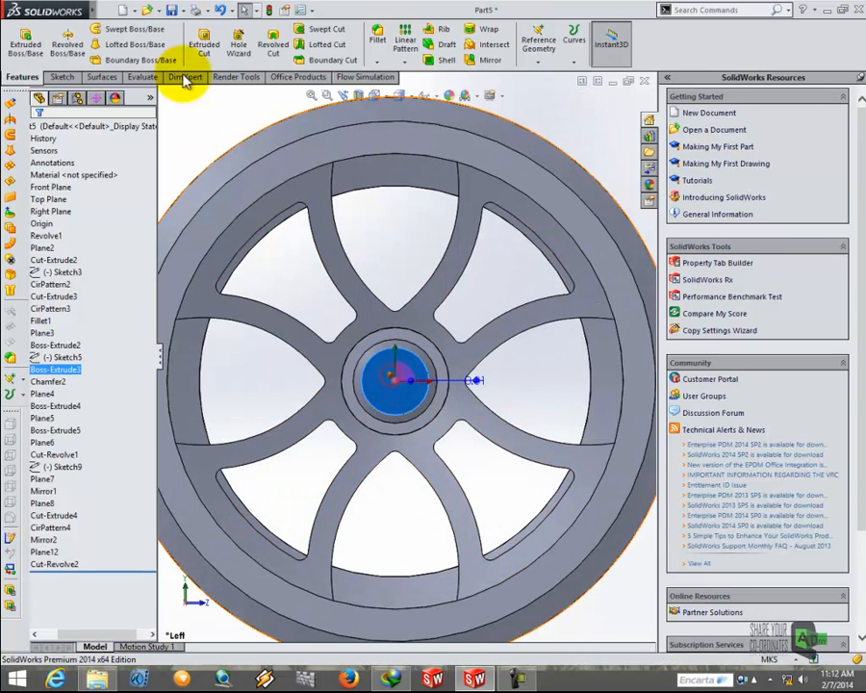
{"action": "left_click", "coordinate": [237, 41]}
{"action": "left_click", "coordinate": [117, 413]}
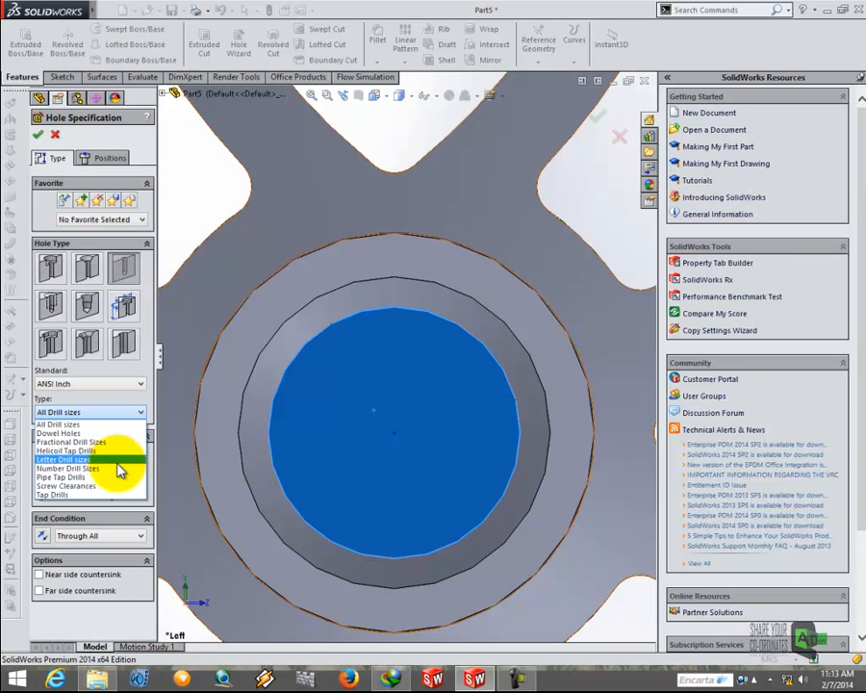
{"action": "left_click", "coordinate": [106, 425]}
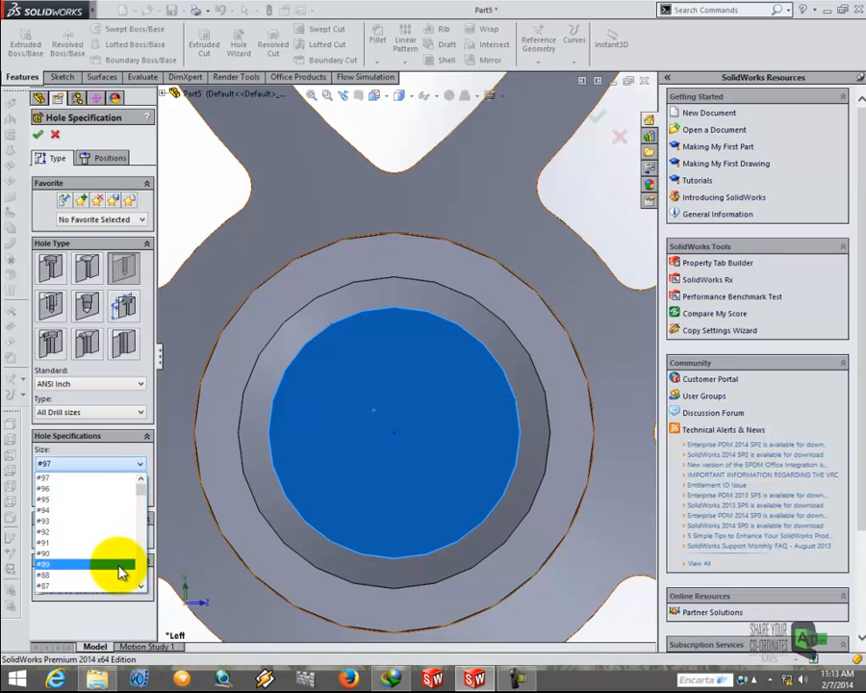
Browse the drill sizes, choose #97 and look at the hole positioning options.
{"action": "scroll", "coordinate": [99, 501], "scroll_direction": "up", "scroll_amount": 2}
{"action": "scroll", "coordinate": [99, 496], "scroll_direction": "down", "scroll_amount": 7}
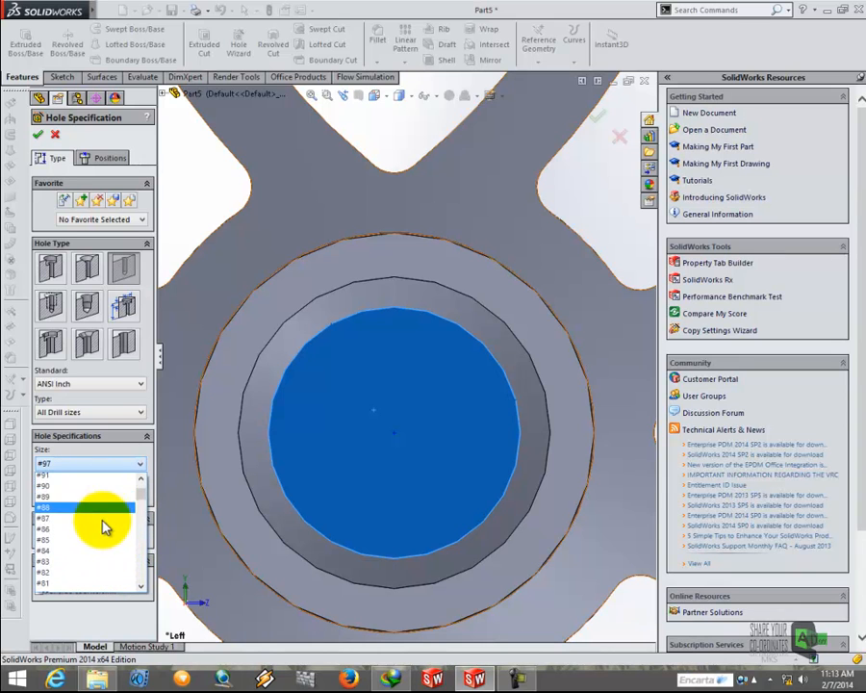
{"action": "scroll", "coordinate": [99, 512], "scroll_direction": "up", "scroll_amount": 10}
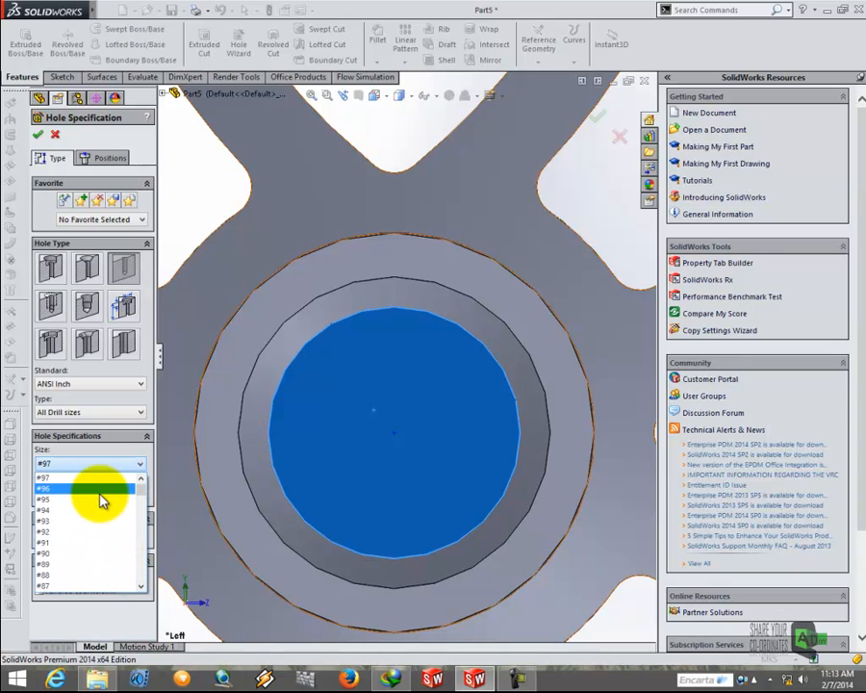
{"action": "left_click", "coordinate": [87, 479]}
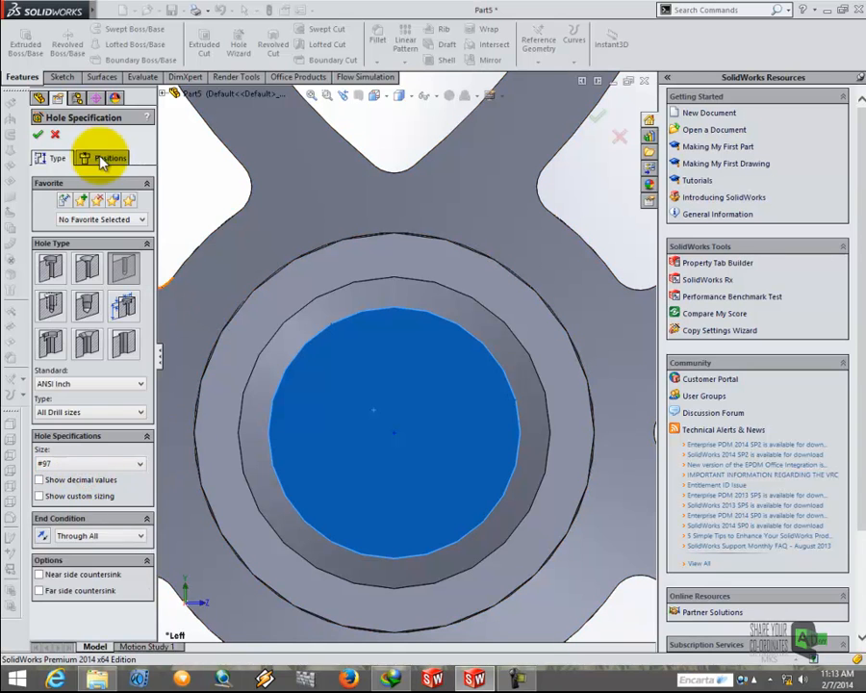
{"action": "left_click", "coordinate": [105, 157]}
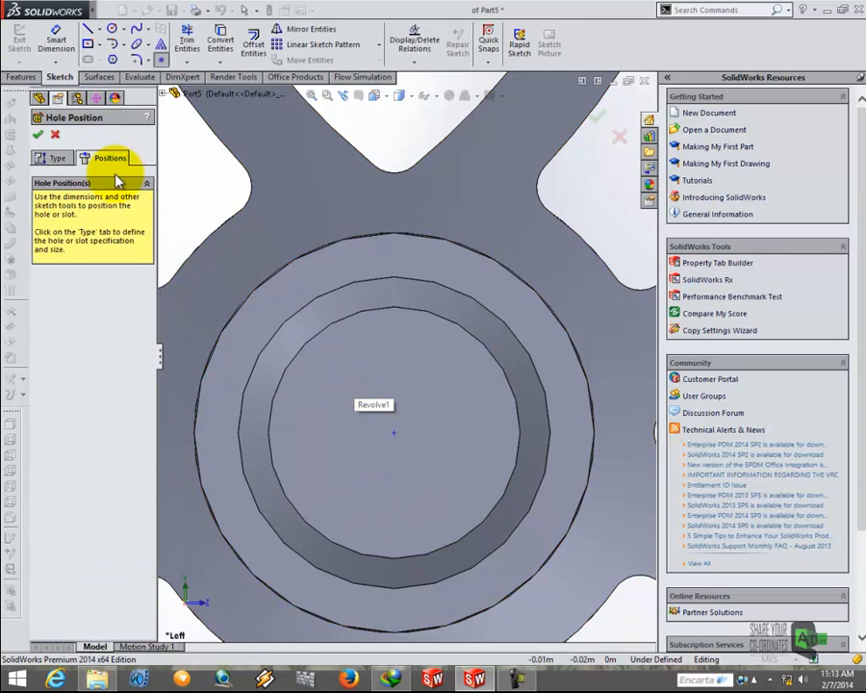
{"action": "left_click", "coordinate": [59, 157]}
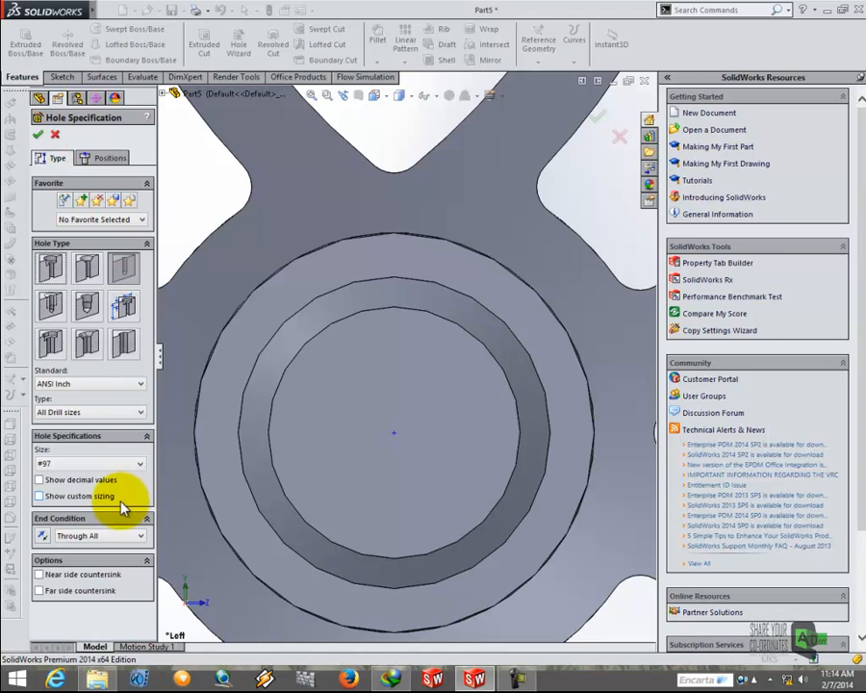
Set the hole's drill size to #82.
{"action": "left_click", "coordinate": [135, 464]}
{"action": "scroll", "coordinate": [106, 551], "scroll_direction": "down", "scroll_amount": 3}
{"action": "left_click", "coordinate": [96, 549]}
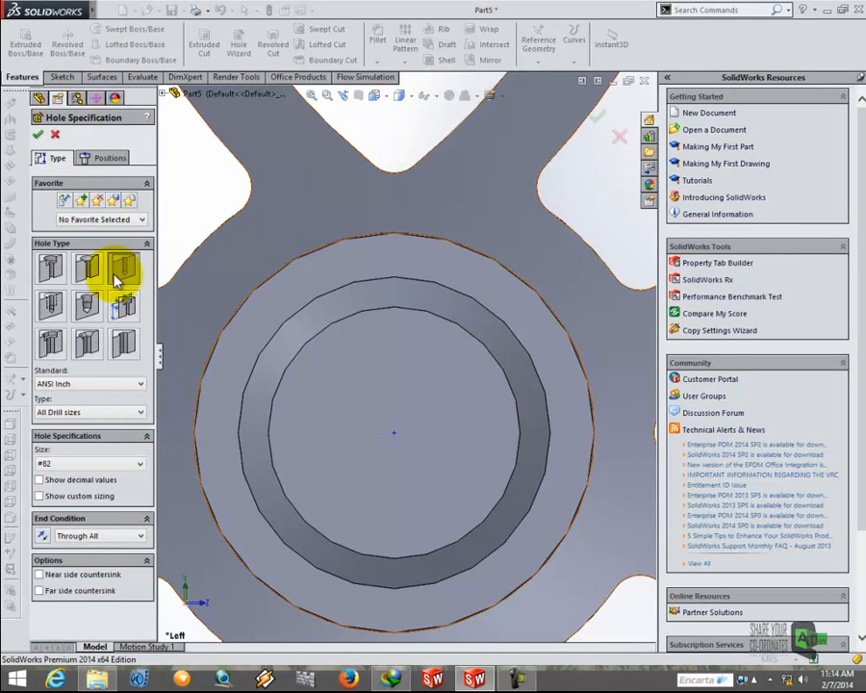
Place the hole on the hub's end face, vertically aligned above its centre, and create it.
{"action": "left_click", "coordinate": [108, 158]}
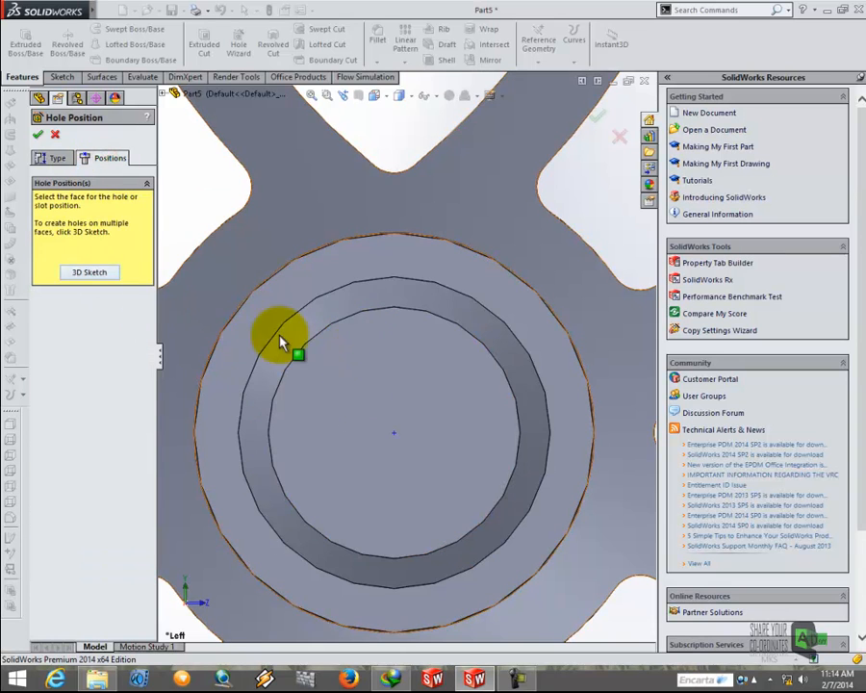
{"action": "scroll", "coordinate": [385, 380], "scroll_direction": "down", "scroll_amount": 5}
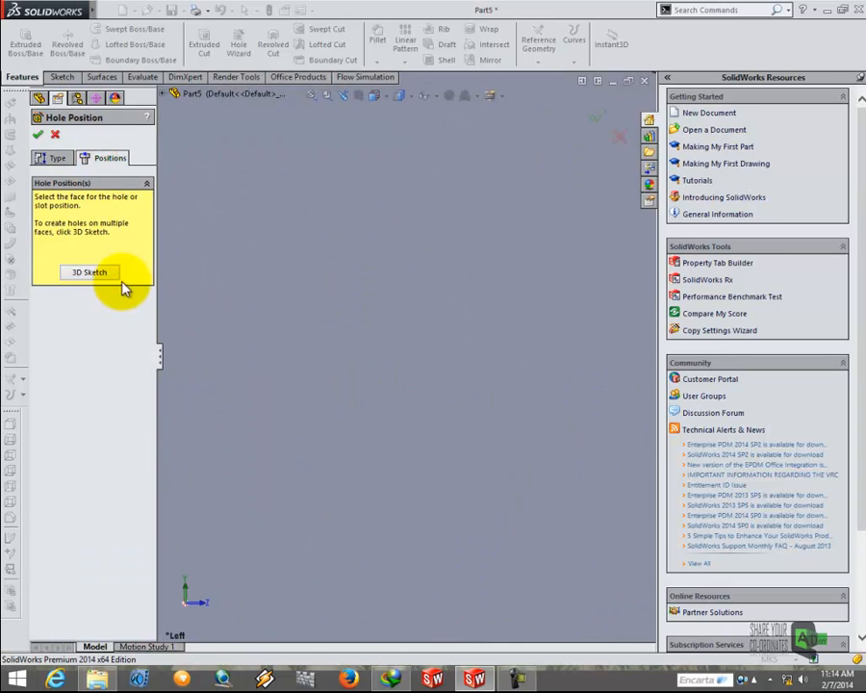
{"action": "scroll", "coordinate": [288, 289], "scroll_direction": "up", "scroll_amount": 5}
{"action": "left_click", "coordinate": [347, 342]}
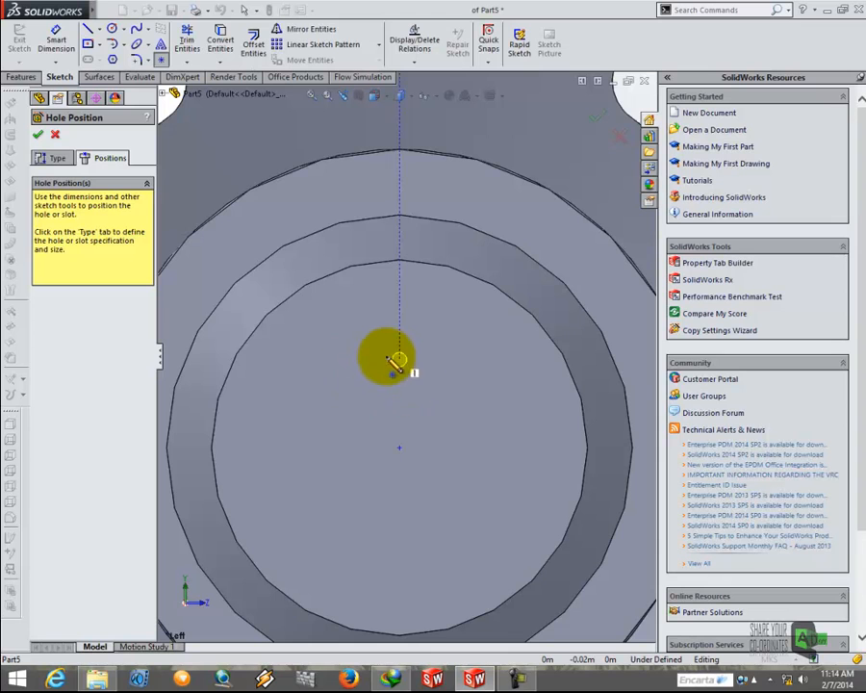
{"action": "left_click", "coordinate": [399, 342]}
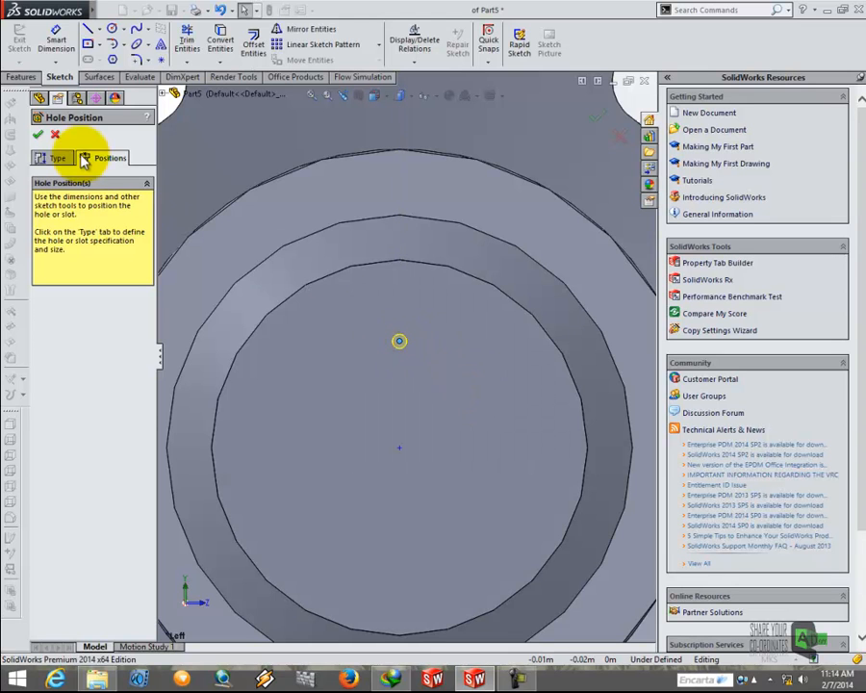
{"action": "left_click", "coordinate": [40, 133]}
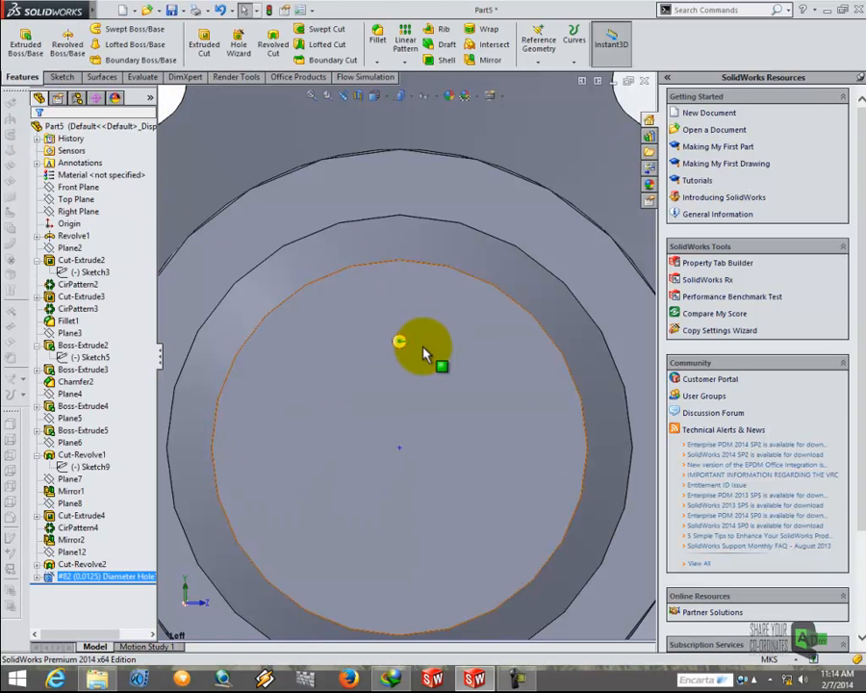
Circular-pattern the small hub hole about the wheel's central axis with 7 equally spaced instances over 360 degrees.
{"action": "scroll", "coordinate": [424, 356], "scroll_direction": "up", "scroll_amount": 3}
{"action": "scroll", "coordinate": [423, 354], "scroll_direction": "down", "scroll_amount": 3}
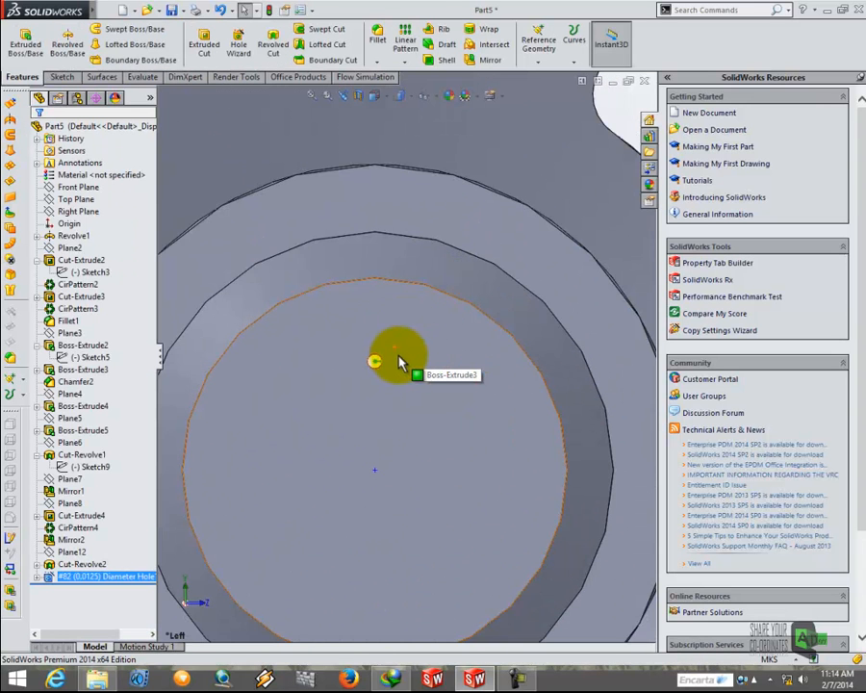
{"action": "scroll", "coordinate": [387, 354], "scroll_direction": "up", "scroll_amount": 2}
{"action": "scroll", "coordinate": [408, 294], "scroll_direction": "up", "scroll_amount": 3}
{"action": "middle_click_drag", "start_coordinate": [410, 352], "coordinate": [358, 367]}
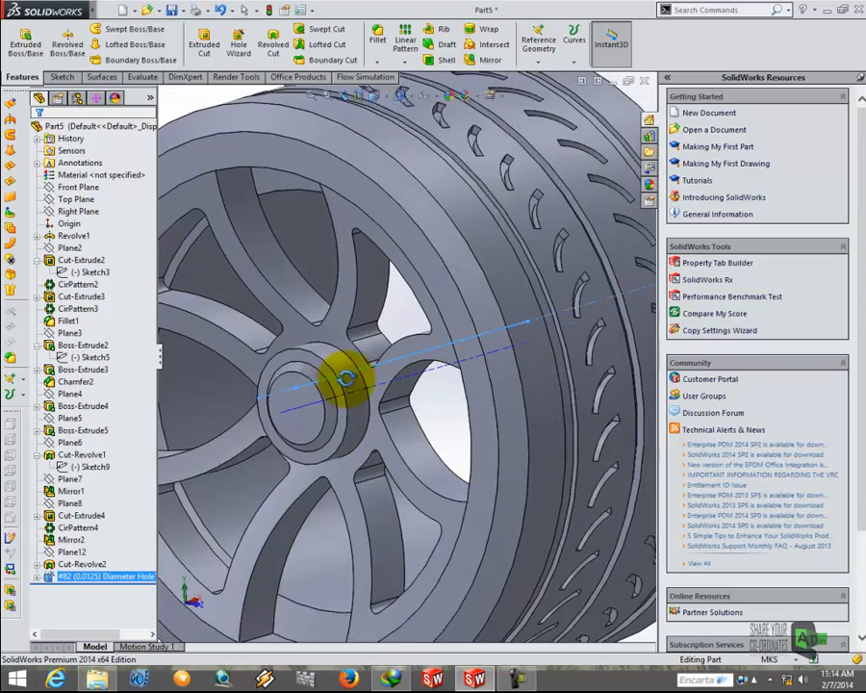
{"action": "scroll", "coordinate": [360, 377], "scroll_direction": "down", "scroll_amount": 3}
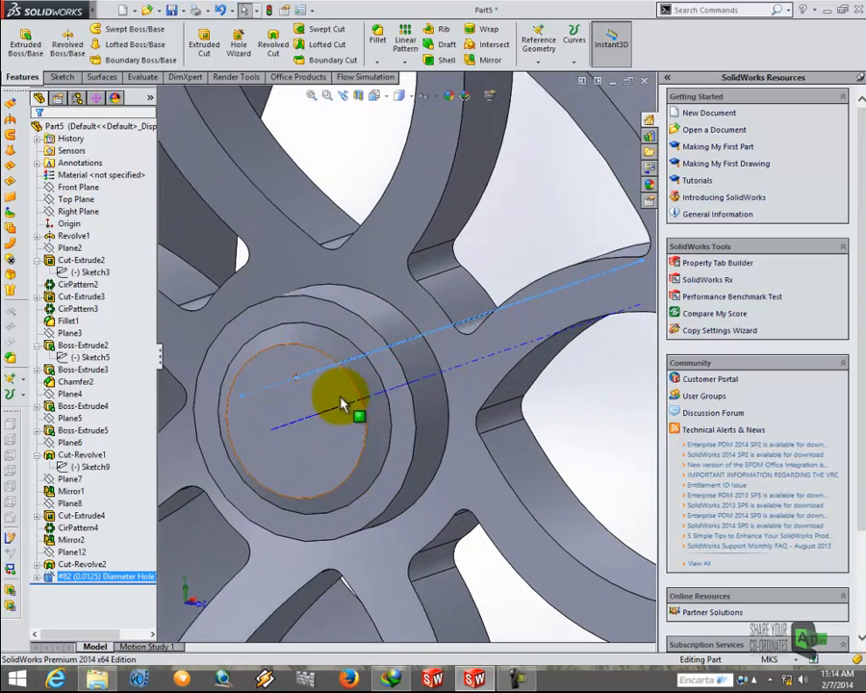
{"action": "left_click", "coordinate": [408, 62]}
{"action": "left_click", "coordinate": [422, 88]}
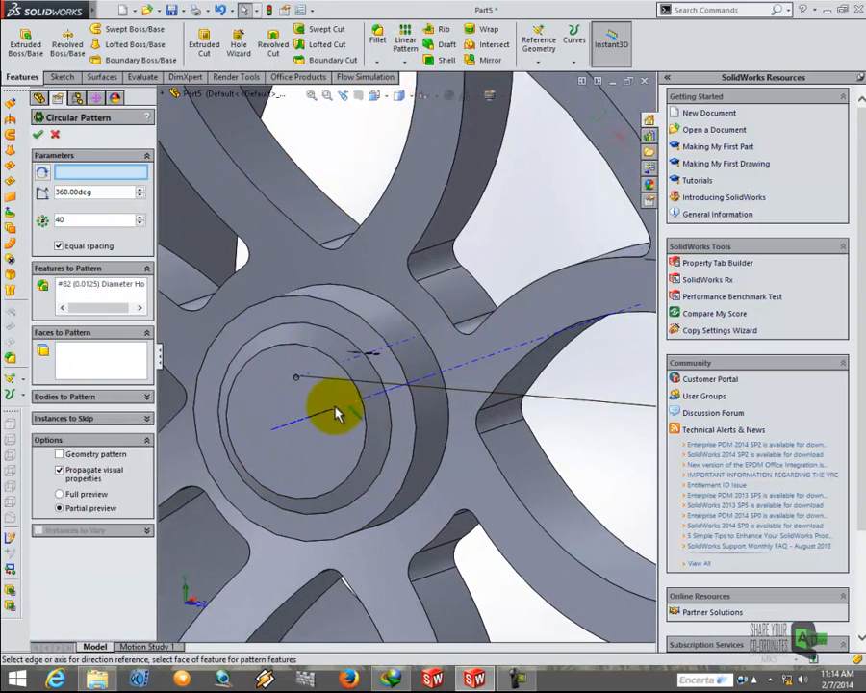
{"action": "left_click", "coordinate": [338, 411]}
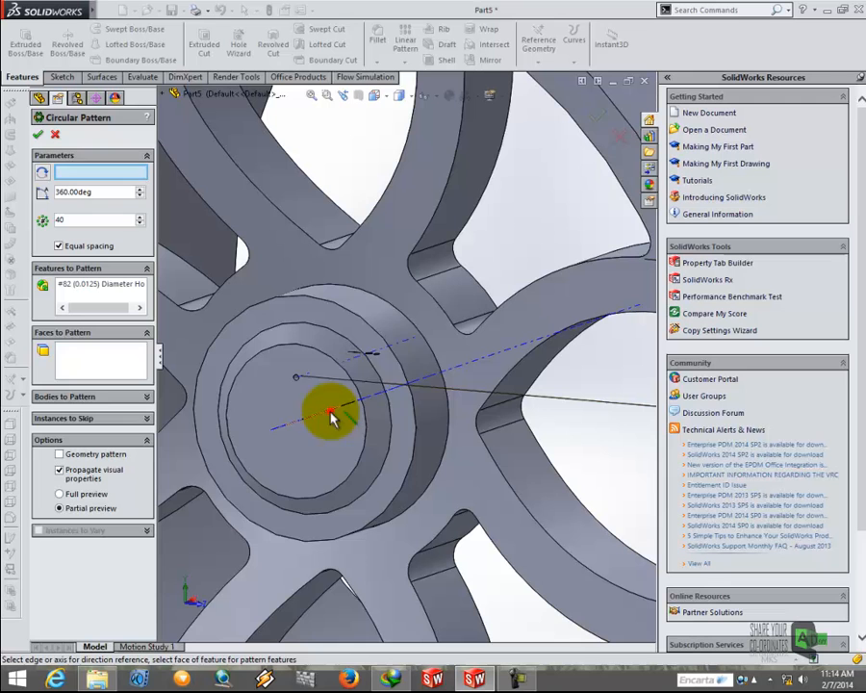
{"action": "left_click", "coordinate": [140, 225]}
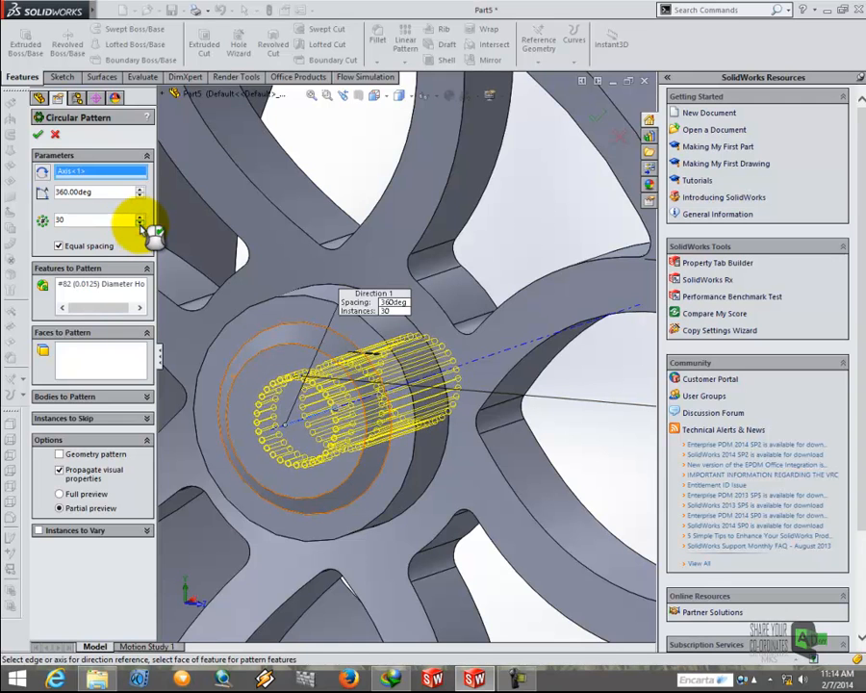
{"action": "left_click", "coordinate": [141, 225]}
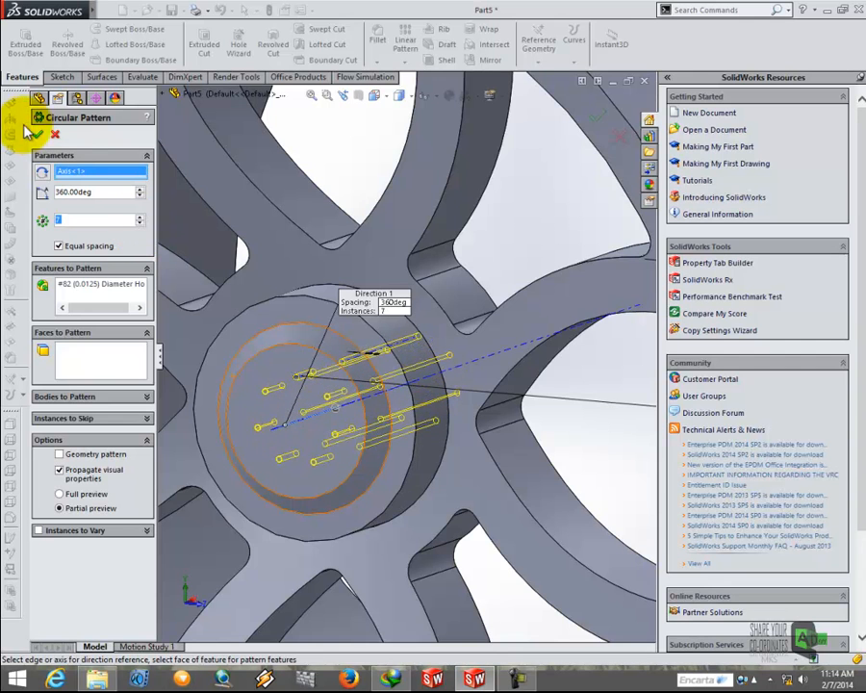
Sketch a circle of about 0.00053 m radius on the hub's end face, centred inside the ring of small holes.
{"action": "middle_click_drag", "start_coordinate": [354, 404], "coordinate": [431, 379]}
{"action": "scroll", "coordinate": [445, 366], "scroll_direction": "down", "scroll_amount": 3}
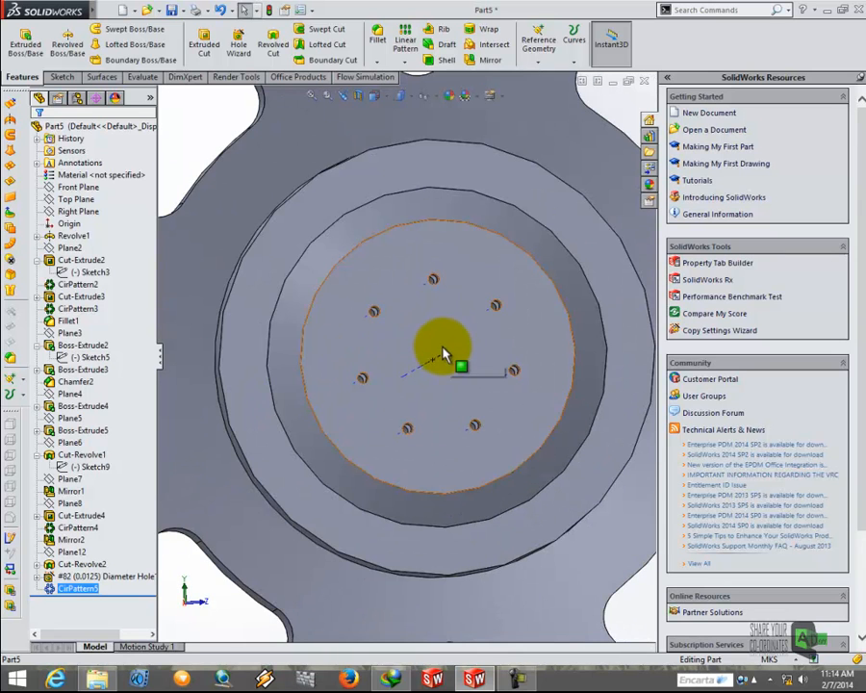
{"action": "left_click", "coordinate": [446, 356]}
{"action": "left_click", "coordinate": [481, 305]}
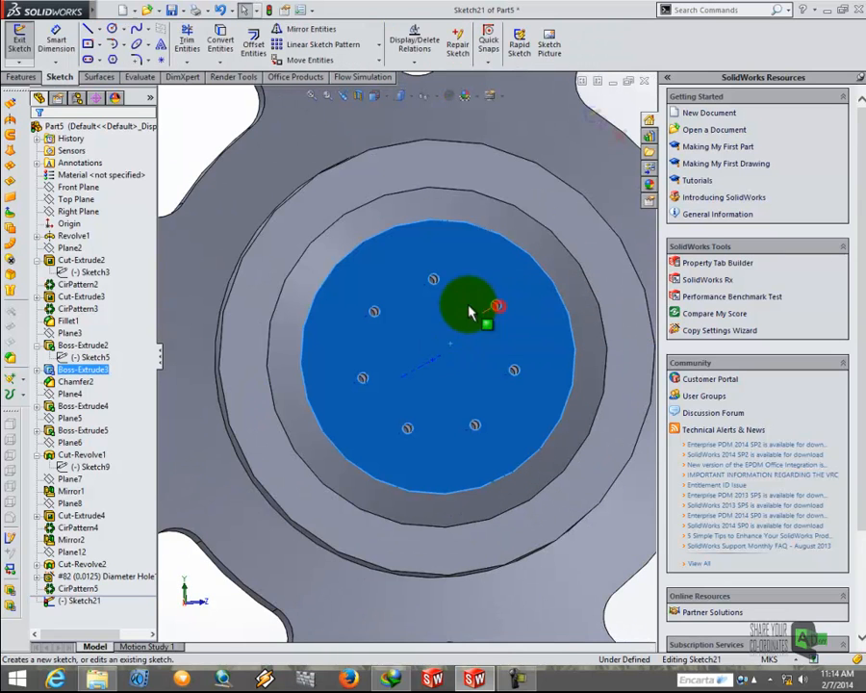
{"action": "left_click", "coordinate": [112, 29]}
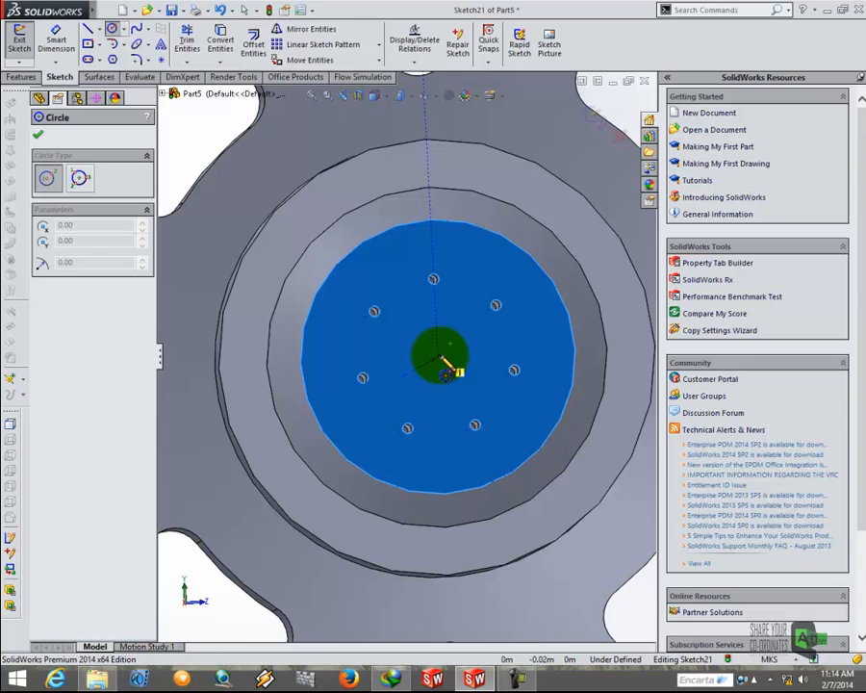
{"action": "left_click", "coordinate": [385, 101]}
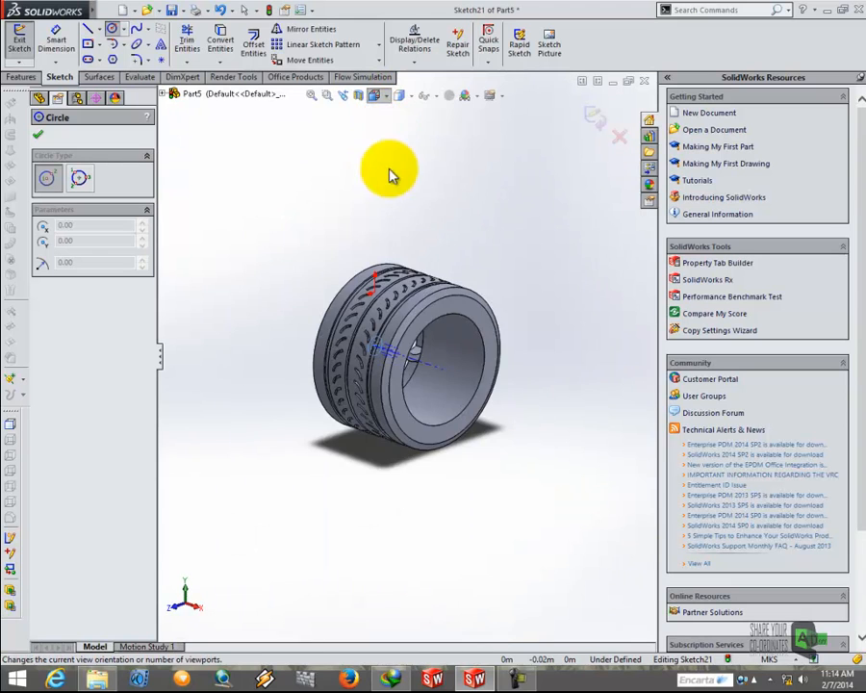
{"action": "left_click", "coordinate": [243, 246]}
{"action": "scroll", "coordinate": [414, 358], "scroll_direction": "down", "scroll_amount": 5}
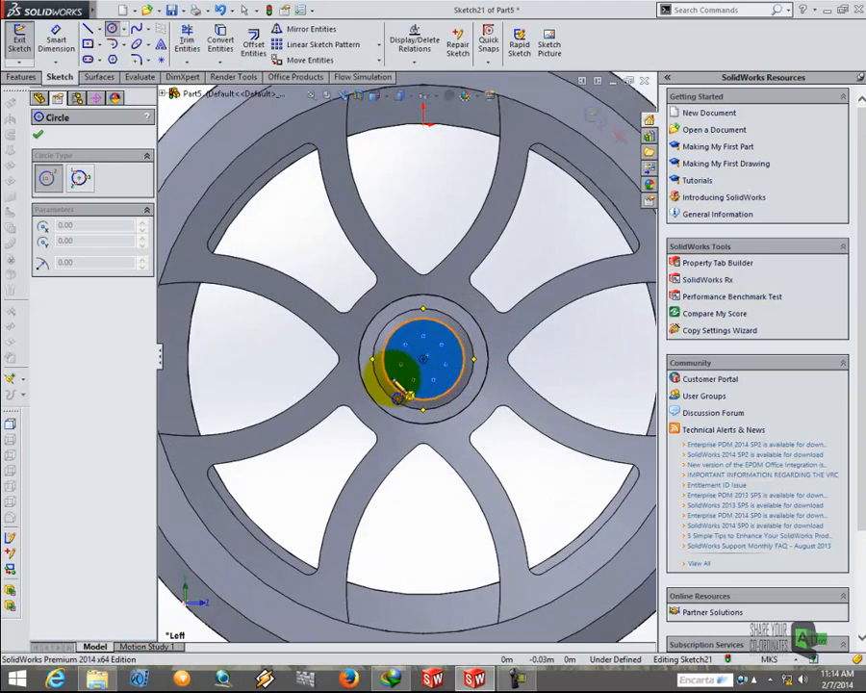
{"action": "scroll", "coordinate": [445, 329], "scroll_direction": "down", "scroll_amount": 2}
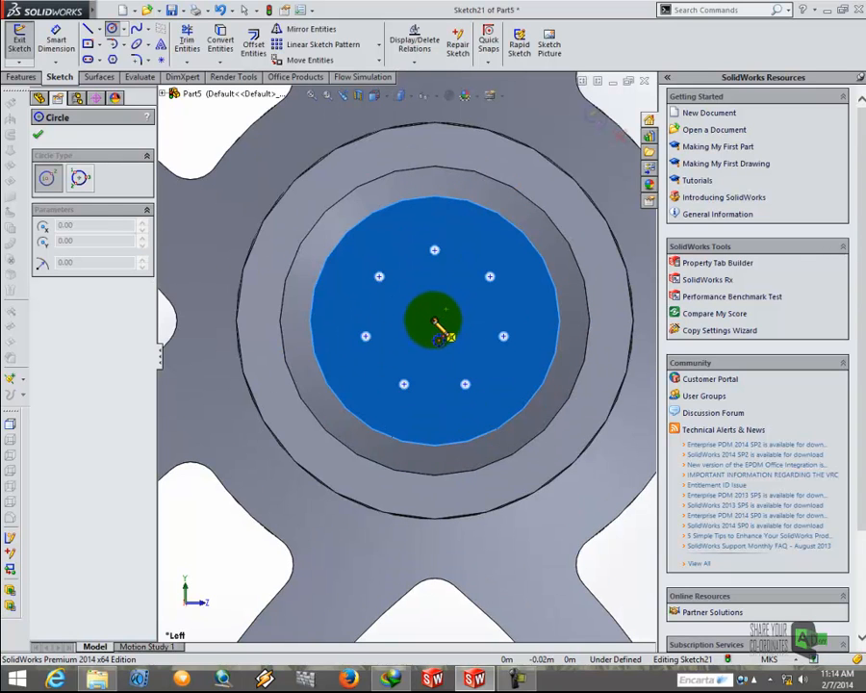
{"action": "left_click", "coordinate": [435, 320]}
{"action": "left_click", "coordinate": [441, 319]}
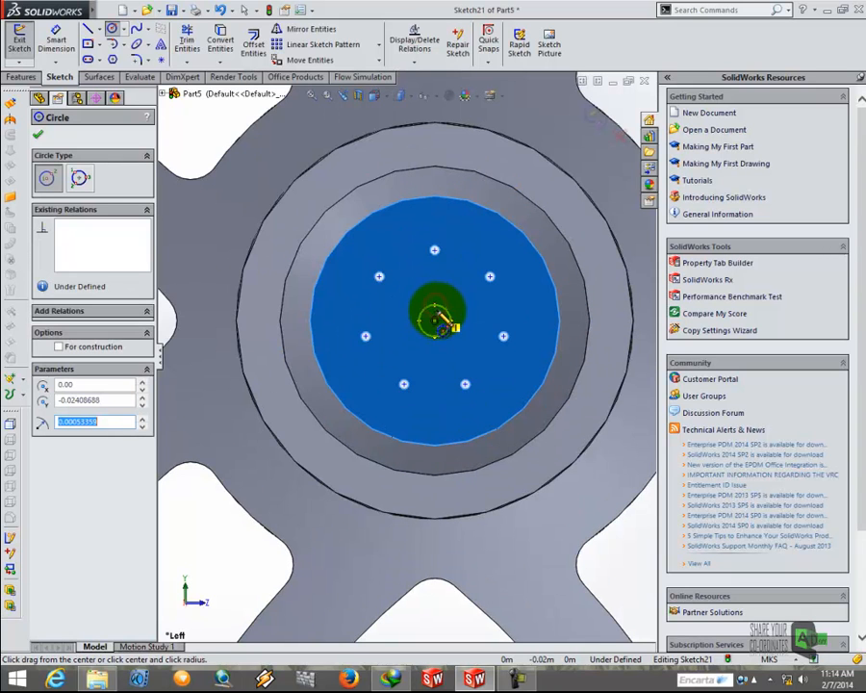
Cut-extrude the central hub circle to a blind depth of 0.001 m.
{"action": "scroll", "coordinate": [435, 324], "scroll_direction": "down", "scroll_amount": 3}
{"action": "left_click", "coordinate": [14, 77]}
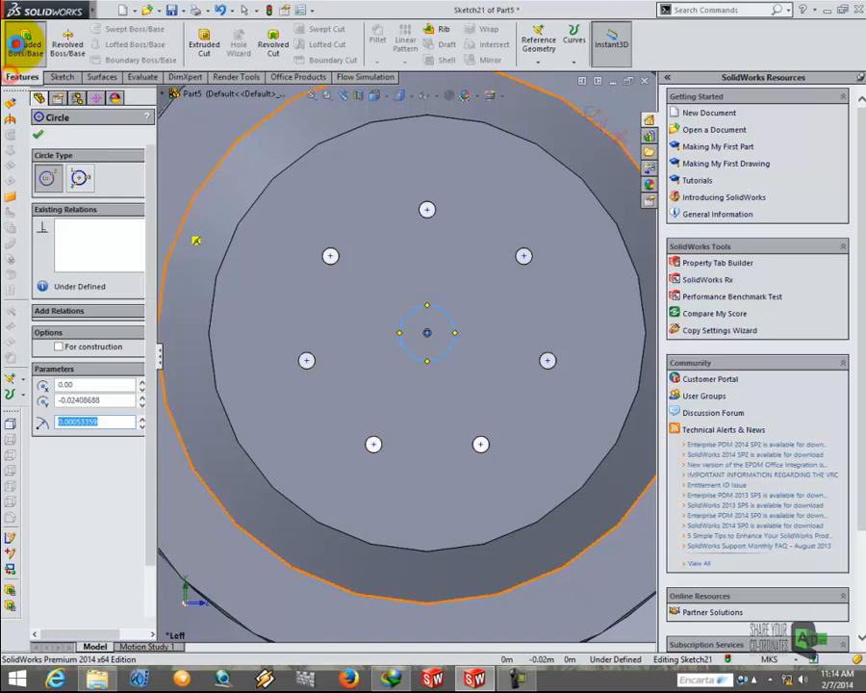
{"action": "left_click", "coordinate": [21, 35]}
{"action": "left_click", "coordinate": [56, 134]}
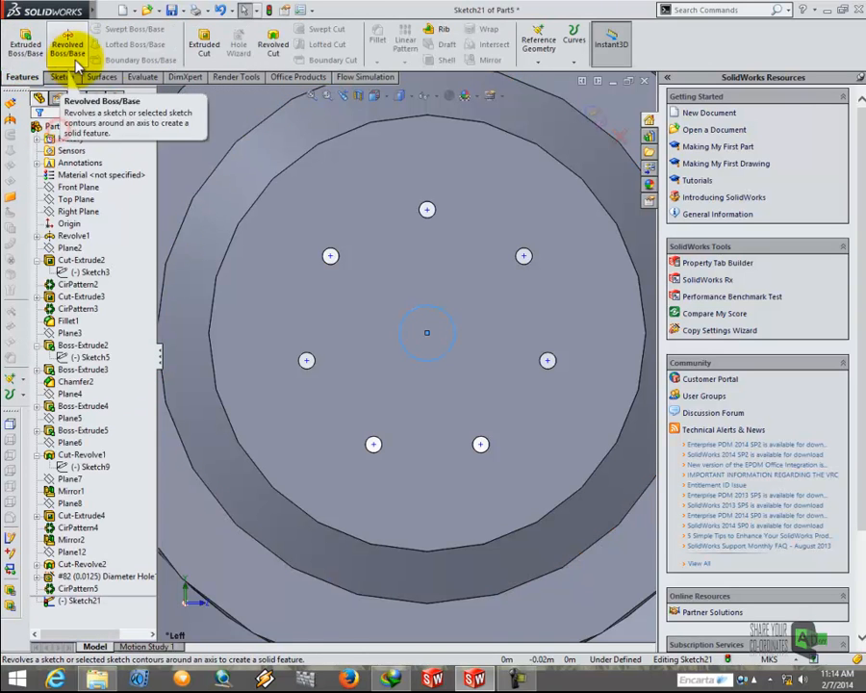
{"action": "left_click", "coordinate": [204, 42]}
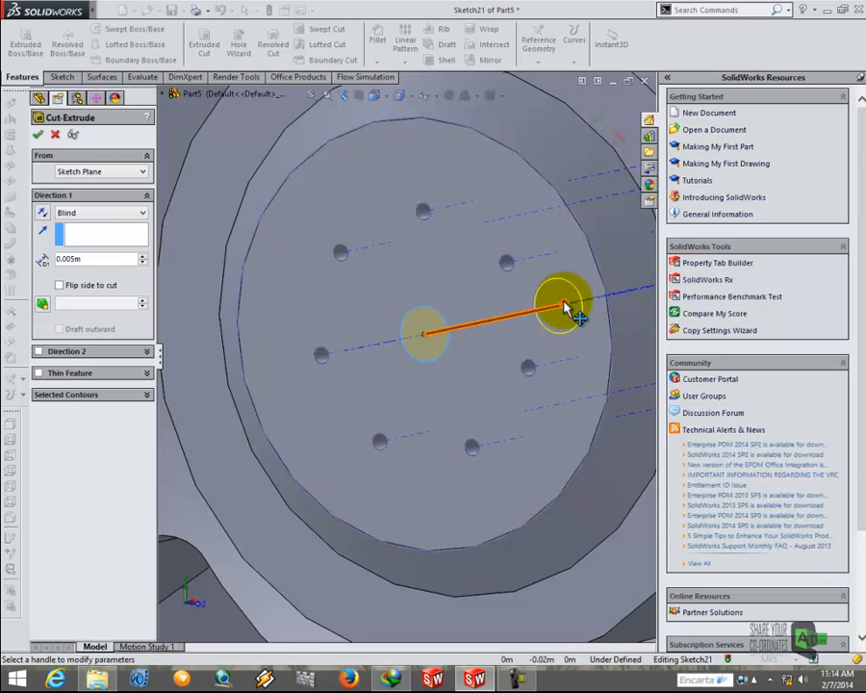
{"action": "left_click", "coordinate": [562, 306]}
{"action": "left_click_drag", "start_coordinate": [509, 313], "coordinate": [448, 321]}
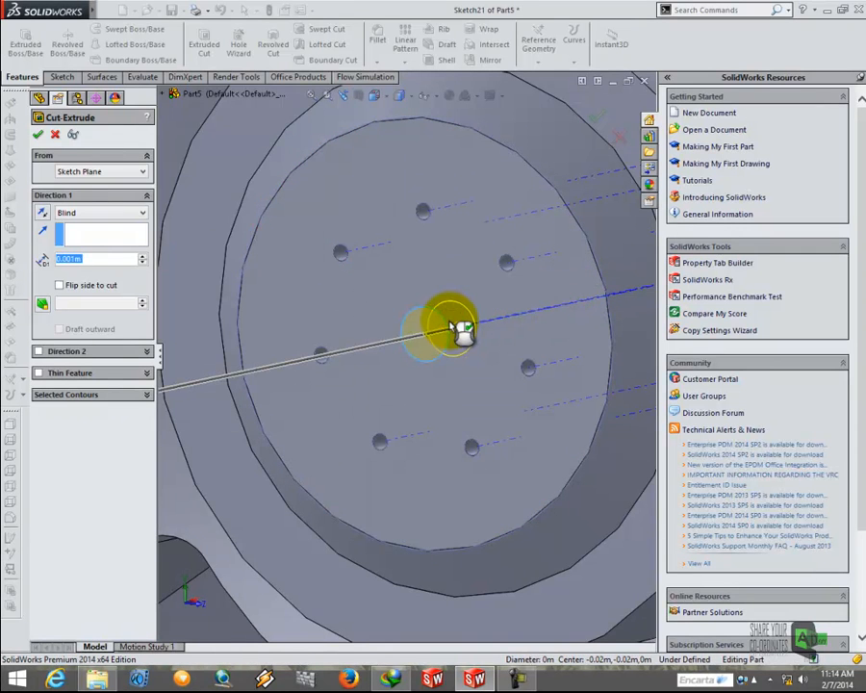
{"action": "right_click", "coordinate": [463, 330]}
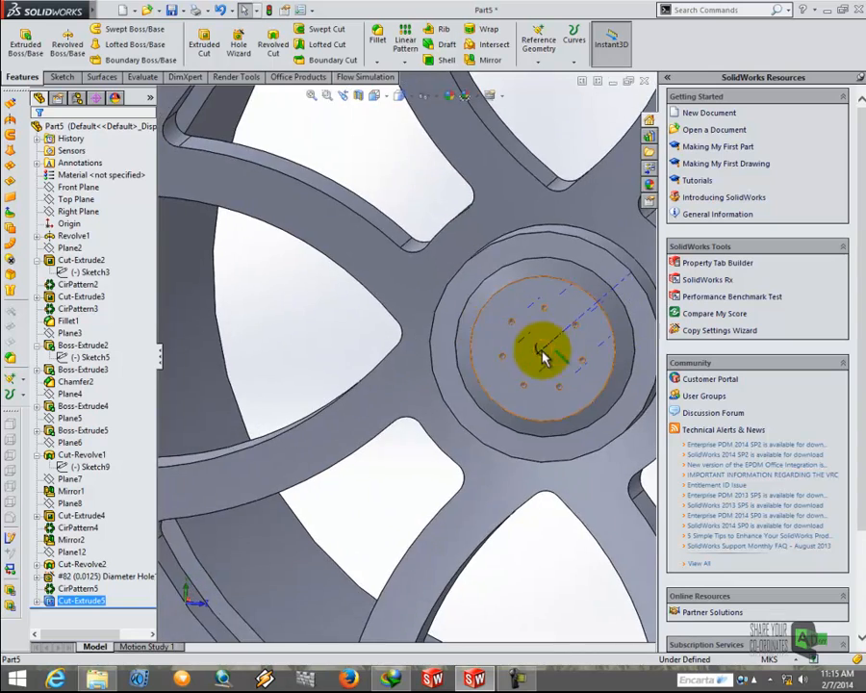
Hide the temporary axes shown through the hub holes.
{"action": "scroll", "coordinate": [514, 344], "scroll_direction": "down", "scroll_amount": 5}
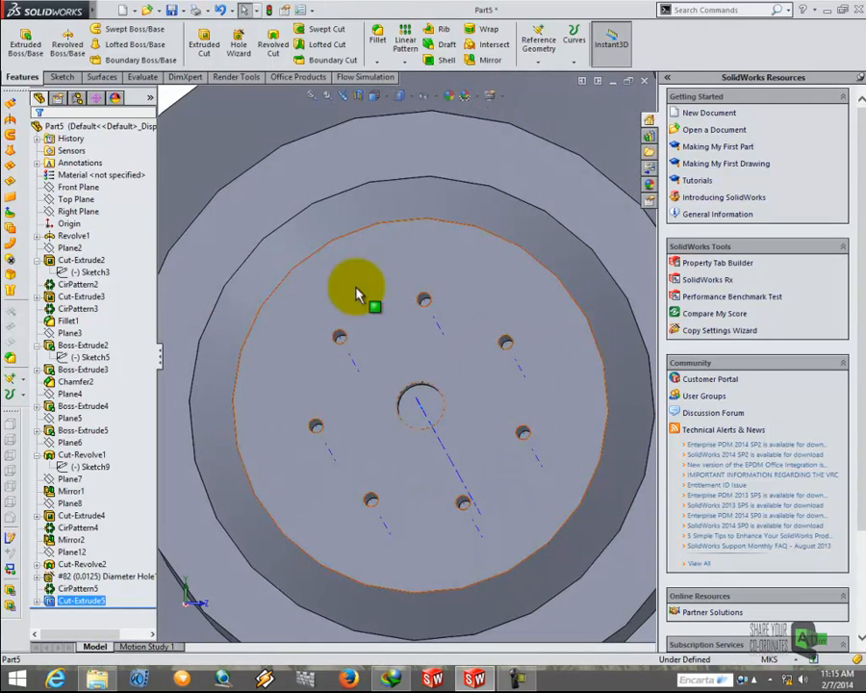
{"action": "mouse_move", "coordinate": [43, 10]}
{"action": "left_click", "coordinate": [183, 9]}
{"action": "mouse_move", "coordinate": [157, 10]}
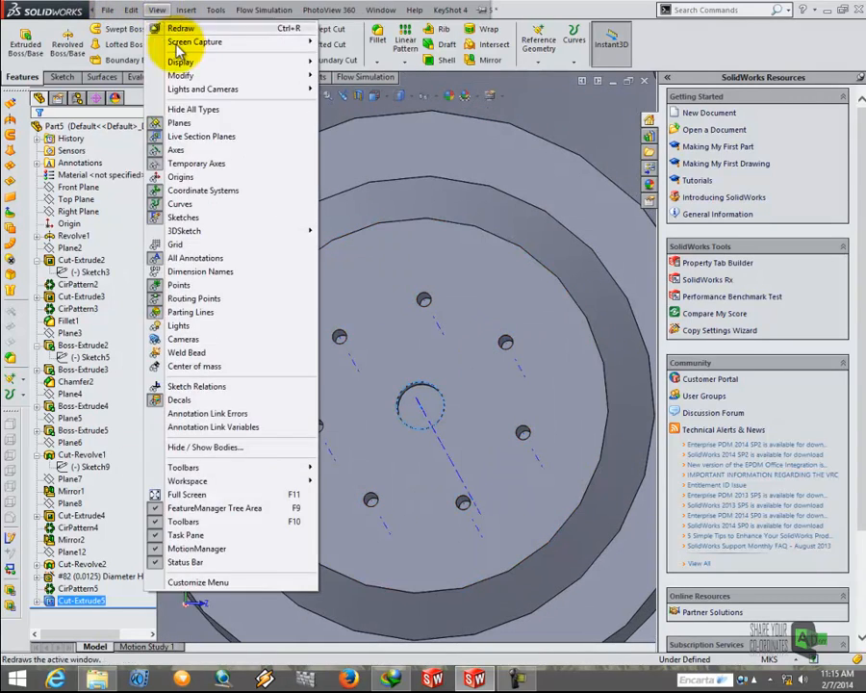
{"action": "left_click", "coordinate": [221, 165]}
Inspect the whole wheel, from the hub and spokes around to the tread.
{"action": "scroll", "coordinate": [356, 279], "scroll_direction": "up", "scroll_amount": 10}
{"action": "middle_click_drag", "start_coordinate": [345, 331], "coordinate": [343, 327]}
{"action": "scroll", "coordinate": [381, 354], "scroll_direction": "down", "scroll_amount": 5}
{"action": "scroll", "coordinate": [385, 367], "scroll_direction": "up", "scroll_amount": 5}
{"action": "scroll", "coordinate": [416, 336], "scroll_direction": "down", "scroll_amount": 6}
{"action": "scroll", "coordinate": [440, 396], "scroll_direction": "up", "scroll_amount": 6}
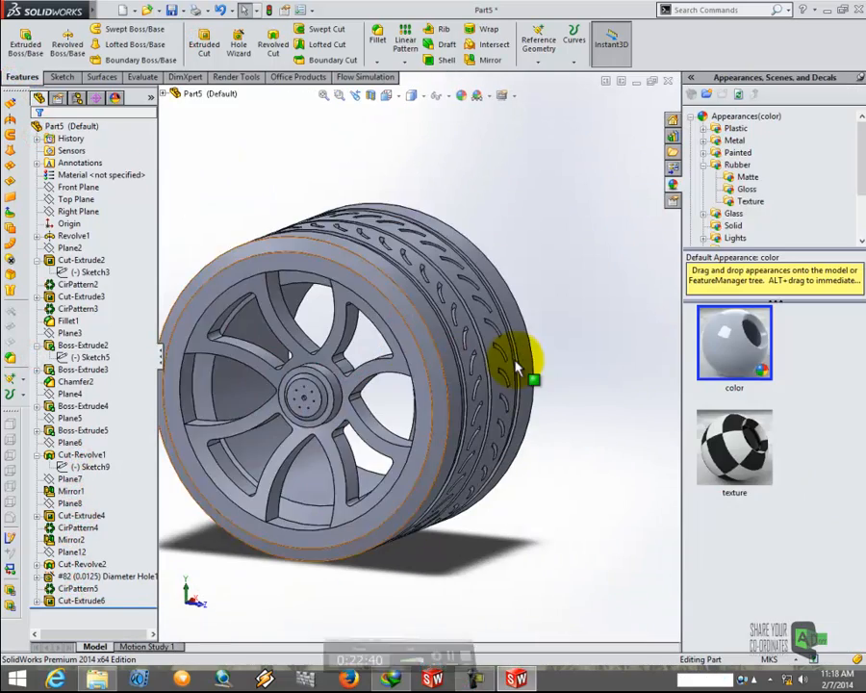
{"action": "scroll", "coordinate": [421, 408], "scroll_direction": "up", "scroll_amount": 3}
{"action": "middle_click_drag", "start_coordinate": [420, 409], "coordinate": [219, 421]}
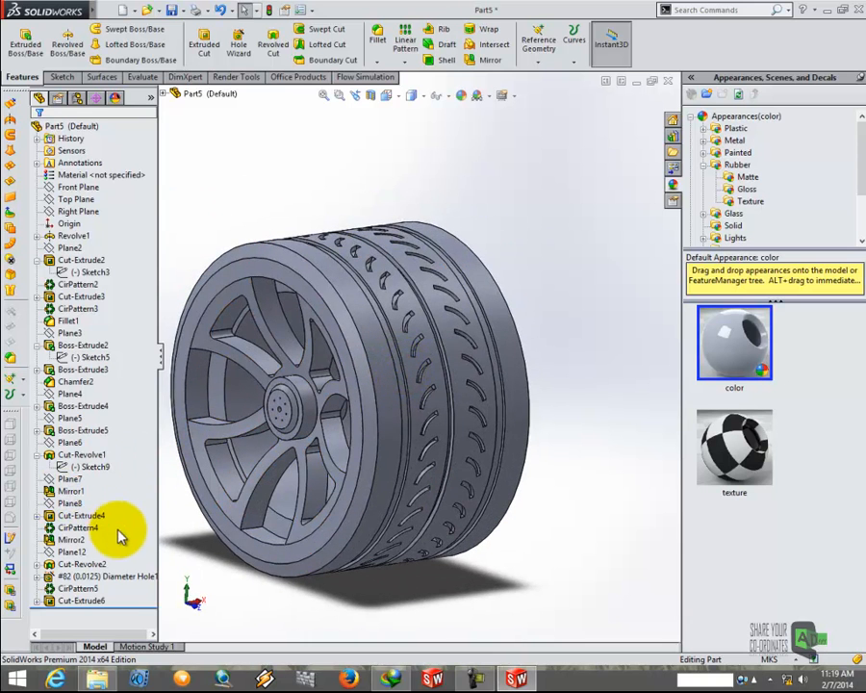
Select the tread features Cut-Extrude4, CirPattern4, Mirror2, Cut-Revolve2, Mirror1 and Cut-Revolve1 together.
{"action": "left_click", "coordinate": [85, 528]}
{"action": "left_click", "coordinate": [85, 528]}
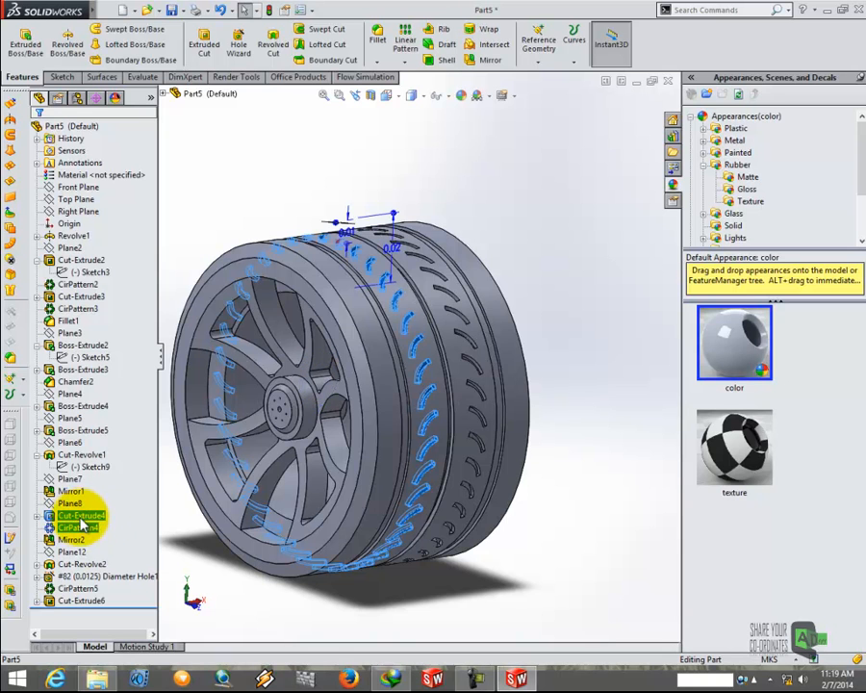
{"action": "left_click", "coordinate": [72, 540], "text": "ctrl"}
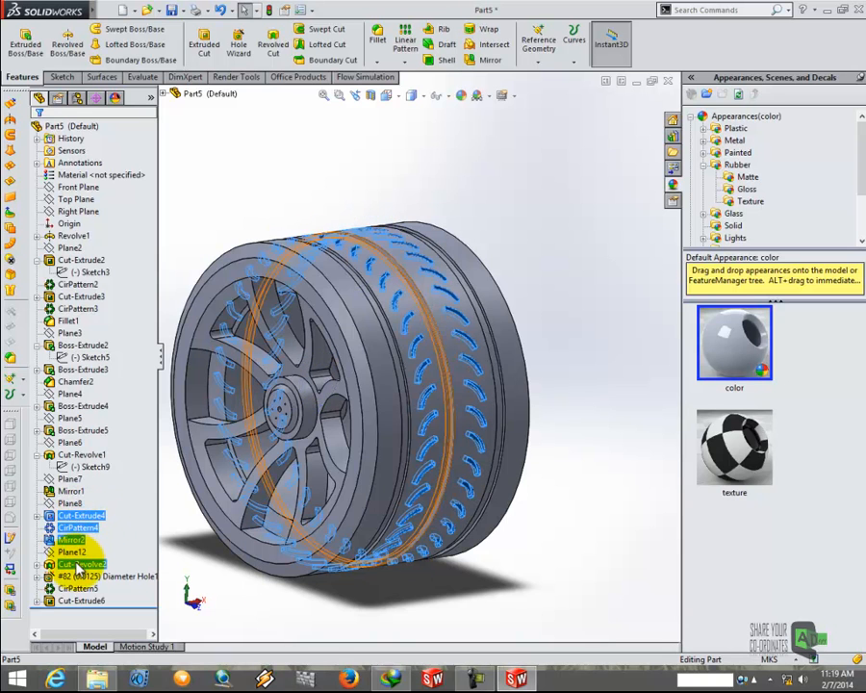
{"action": "left_click", "coordinate": [77, 564], "text": "ctrl"}
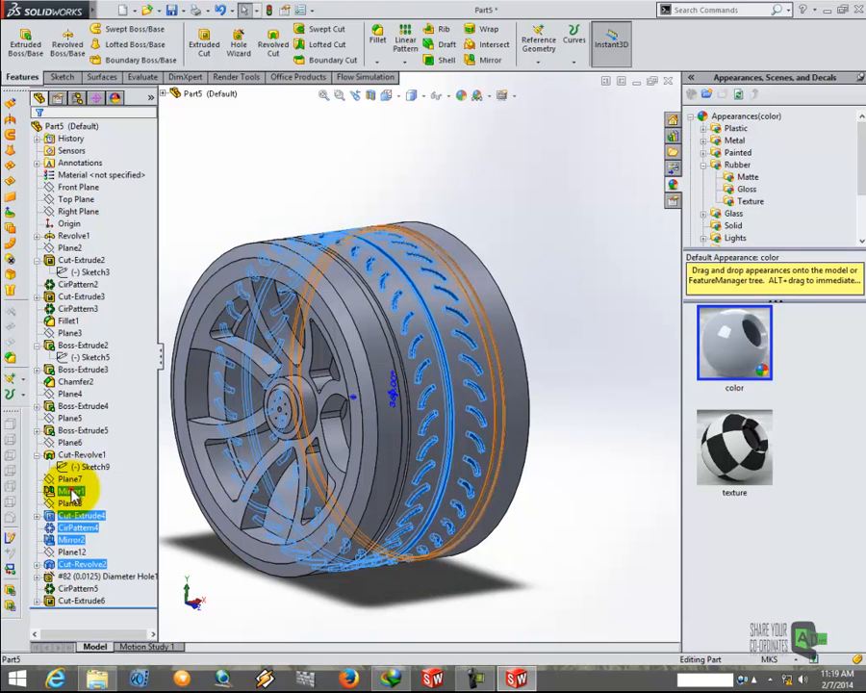
{"action": "left_click", "coordinate": [72, 492], "text": "ctrl"}
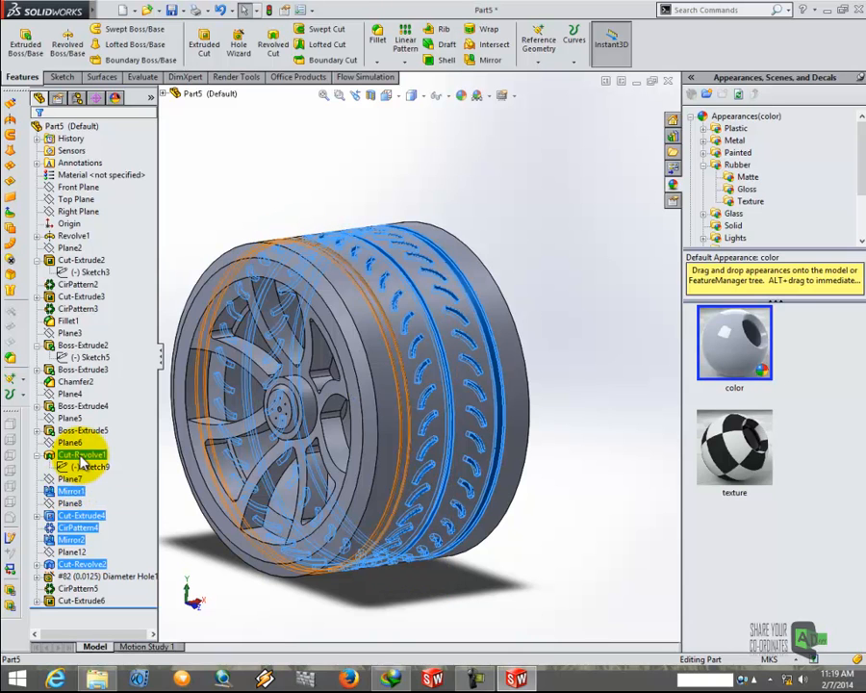
{"action": "left_click", "coordinate": [83, 462], "text": "ctrl"}
Add the tyre's outer tread bands and sidewall faces to the selected tread features.
{"action": "left_click", "coordinate": [402, 390], "text": "ctrl"}
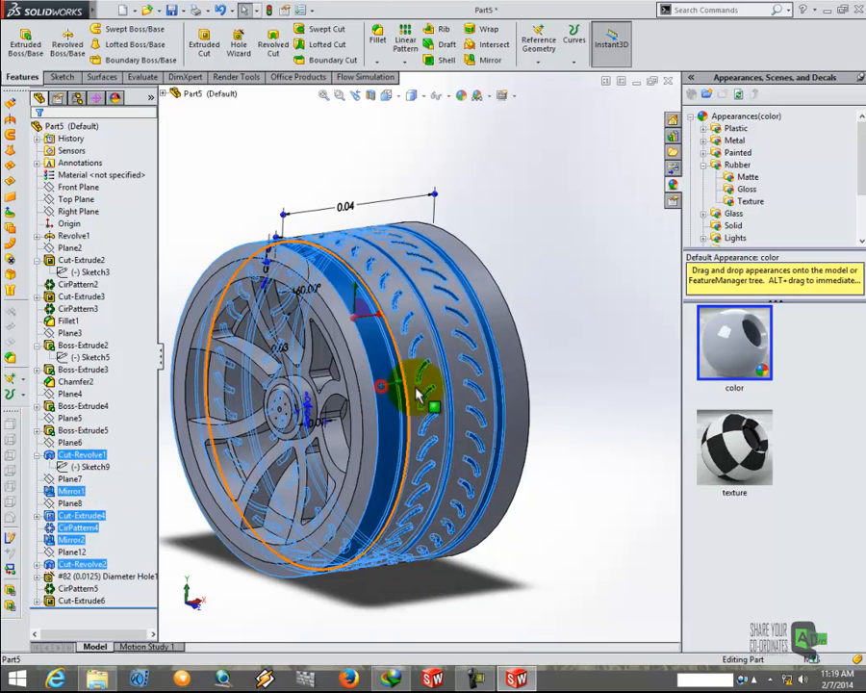
{"action": "left_click", "coordinate": [486, 379], "text": "ctrl"}
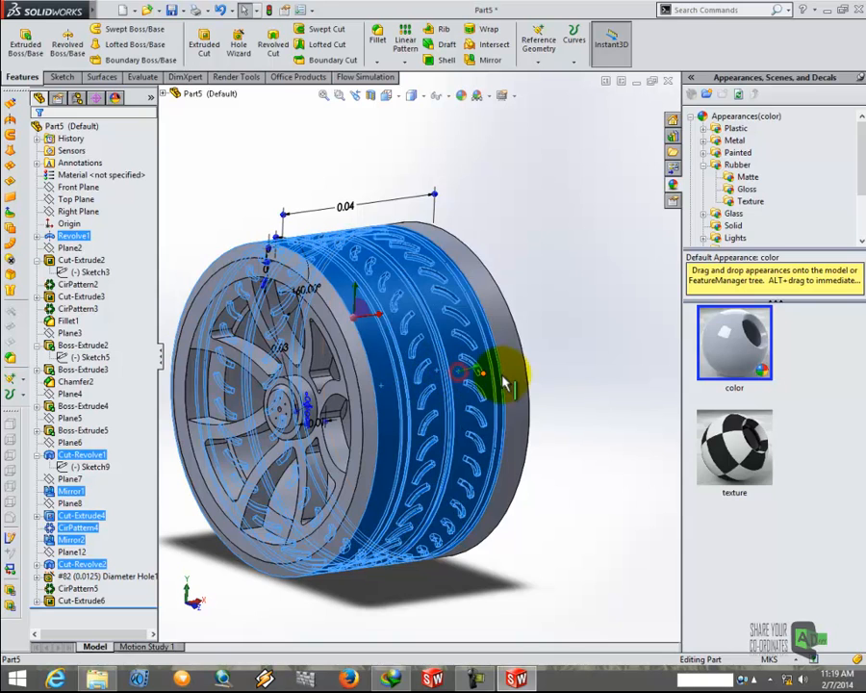
{"action": "middle_click_drag", "start_coordinate": [572, 407], "coordinate": [392, 381]}
{"action": "scroll", "coordinate": [392, 380], "scroll_direction": "down", "scroll_amount": 3}
{"action": "left_click", "coordinate": [434, 372], "text": "ctrl"}
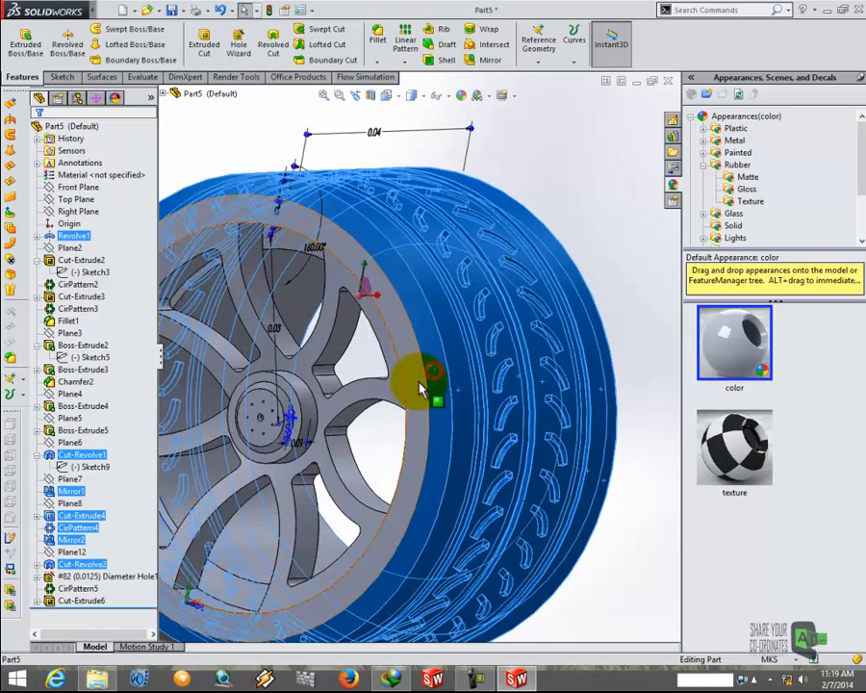
{"action": "scroll", "coordinate": [424, 393], "scroll_direction": "up", "scroll_amount": 3}
{"action": "mouse_move", "coordinate": [433, 413]}
{"action": "middle_mouse_down"}
{"action": "mouse_move", "coordinate": [452, 462]}
{"action": "mouse_move", "coordinate": [427, 409]}
{"action": "middle_mouse_up"}
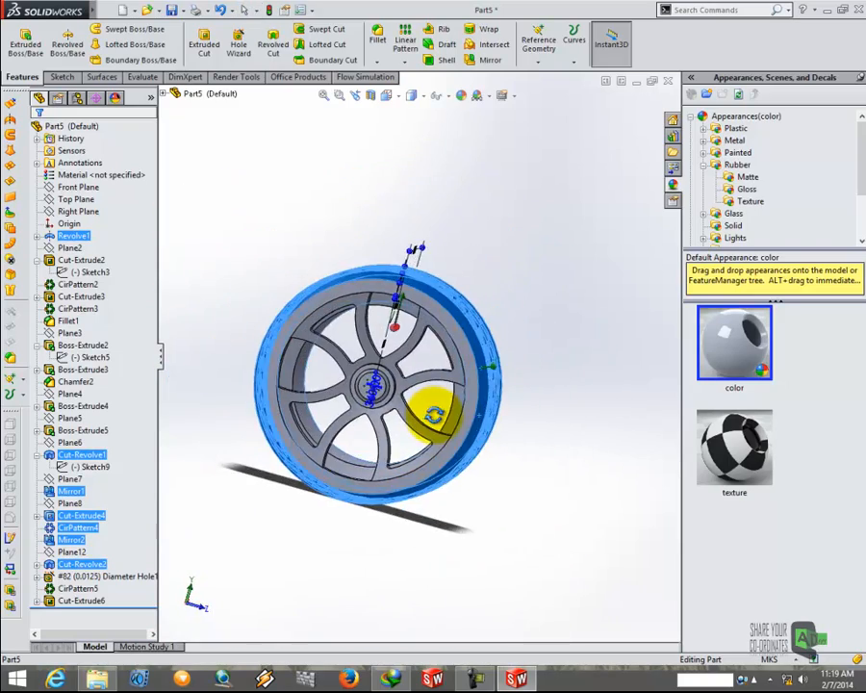
{"action": "scroll", "coordinate": [483, 368], "scroll_direction": "down", "scroll_amount": 3}
{"action": "middle_click_drag", "start_coordinate": [484, 369], "coordinate": [458, 361]}
{"action": "scroll", "coordinate": [438, 362], "scroll_direction": "down", "scroll_amount": 3}
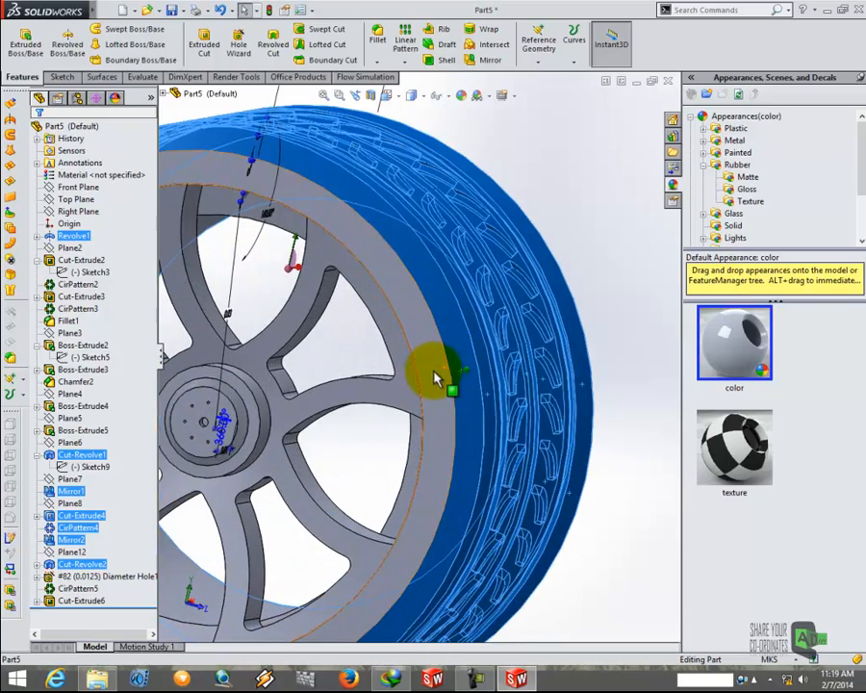
{"action": "scroll", "coordinate": [426, 375], "scroll_direction": "up", "scroll_amount": 3}
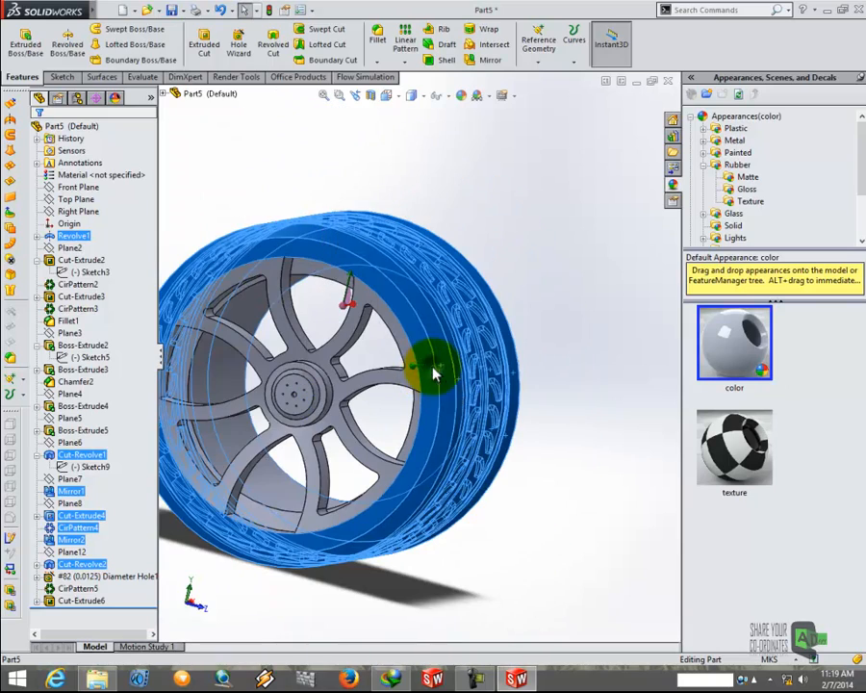
Apply the glossy rubber appearance to the selected tyre faces and tread features.
{"action": "right_click", "coordinate": [433, 373]}
{"action": "left_click", "coordinate": [463, 333]}
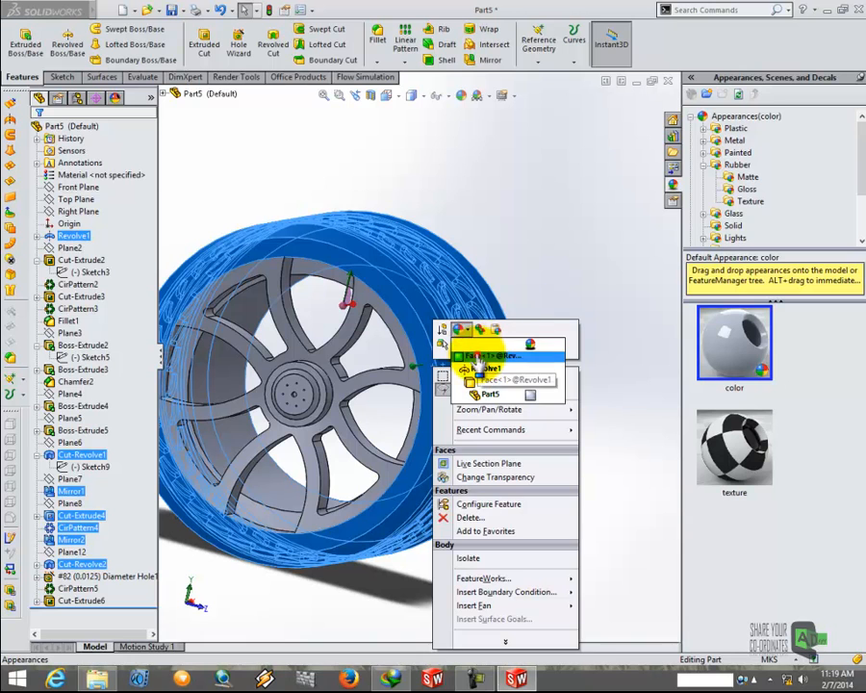
{"action": "left_click", "coordinate": [478, 357]}
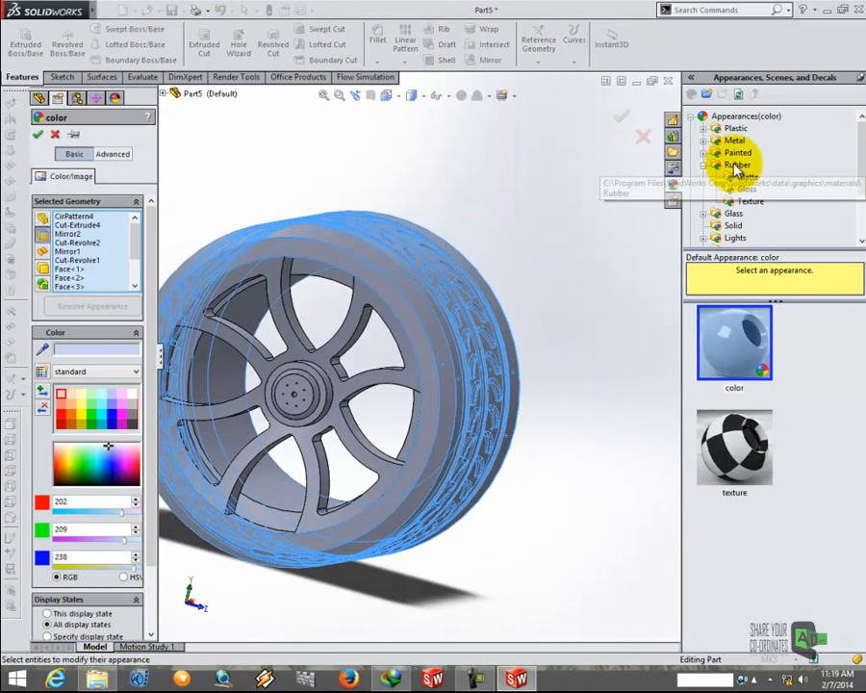
{"action": "left_click", "coordinate": [736, 166]}
{"action": "left_click", "coordinate": [747, 190]}
{"action": "left_click", "coordinate": [739, 339]}
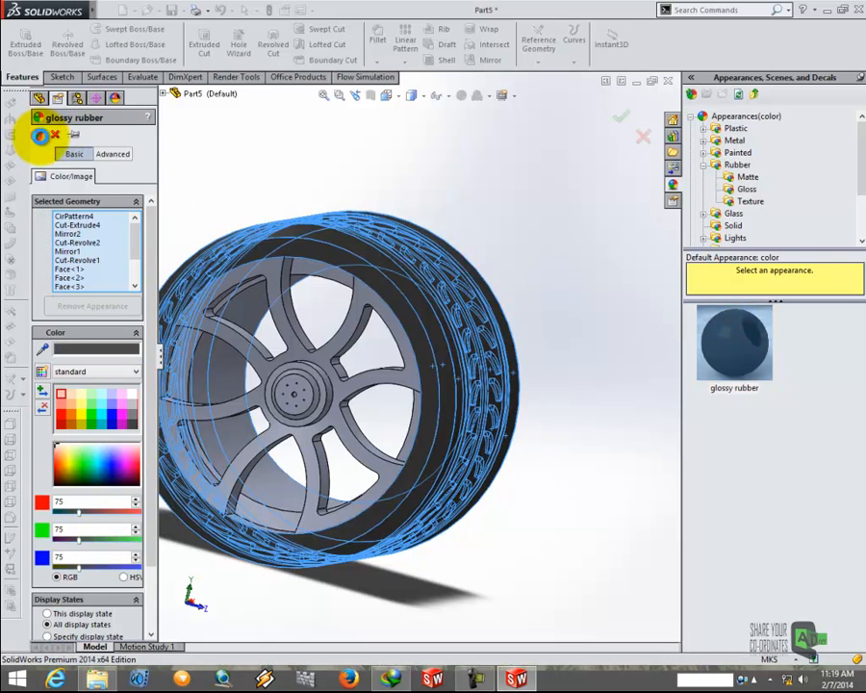
{"action": "left_click", "coordinate": [39, 138]}
Select the front face of the spokes together with the recessed rim faces between them.
{"action": "scroll", "coordinate": [435, 327], "scroll_direction": "up", "scroll_amount": 5}
{"action": "middle_click_drag", "start_coordinate": [437, 329], "coordinate": [399, 375]}
{"action": "scroll", "coordinate": [430, 354], "scroll_direction": "down", "scroll_amount": 3}
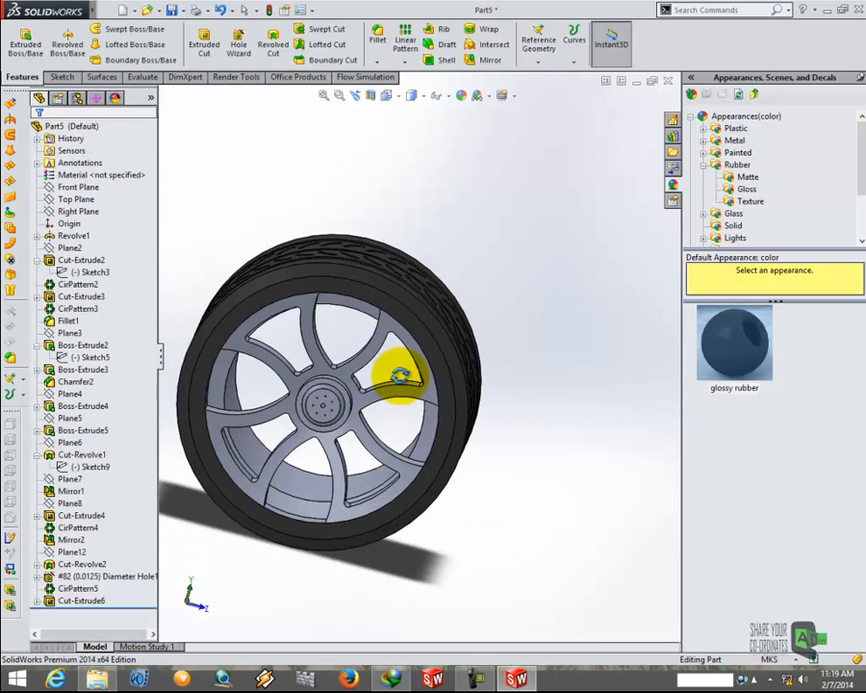
{"action": "scroll", "coordinate": [291, 452], "scroll_direction": "down", "scroll_amount": 2}
{"action": "left_click", "coordinate": [295, 520]}
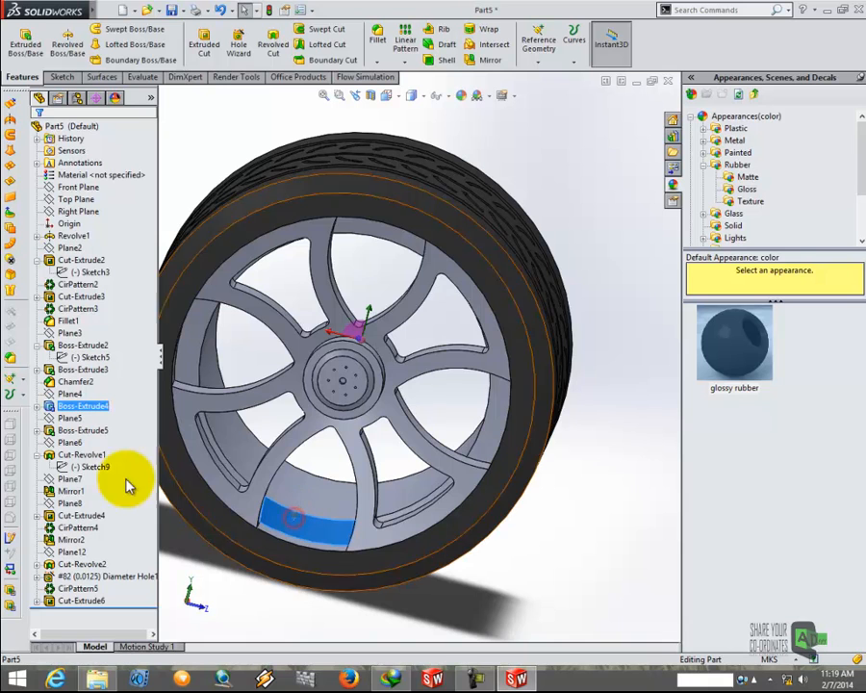
{"action": "left_click", "coordinate": [237, 501], "text": "ctrl"}
{"action": "left_click", "coordinate": [260, 387], "text": "ctrl"}
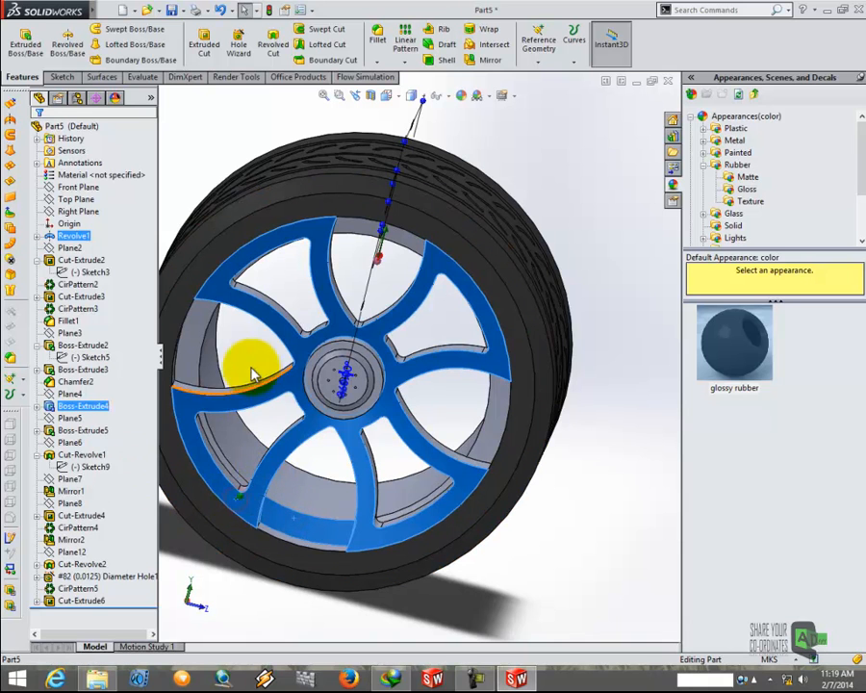
{"action": "left_click", "coordinate": [205, 384], "text": "ctrl"}
Add the side walls of the spoke openings and the slot walls, including CirPattern3 and CirPattern2, to the rim selection.
{"action": "scroll", "coordinate": [230, 443], "scroll_direction": "down", "scroll_amount": 4}
{"action": "middle_click_drag", "start_coordinate": [251, 450], "coordinate": [267, 444]}
{"action": "left_click", "coordinate": [284, 428], "text": "ctrl"}
{"action": "left_click", "coordinate": [325, 403], "text": "ctrl"}
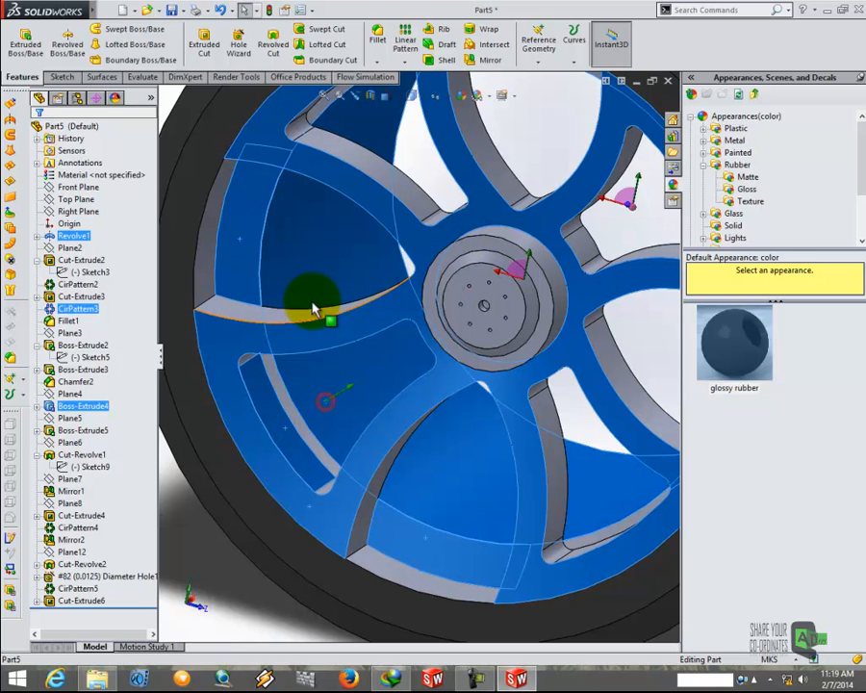
{"action": "left_click", "coordinate": [286, 406], "text": "ctrl"}
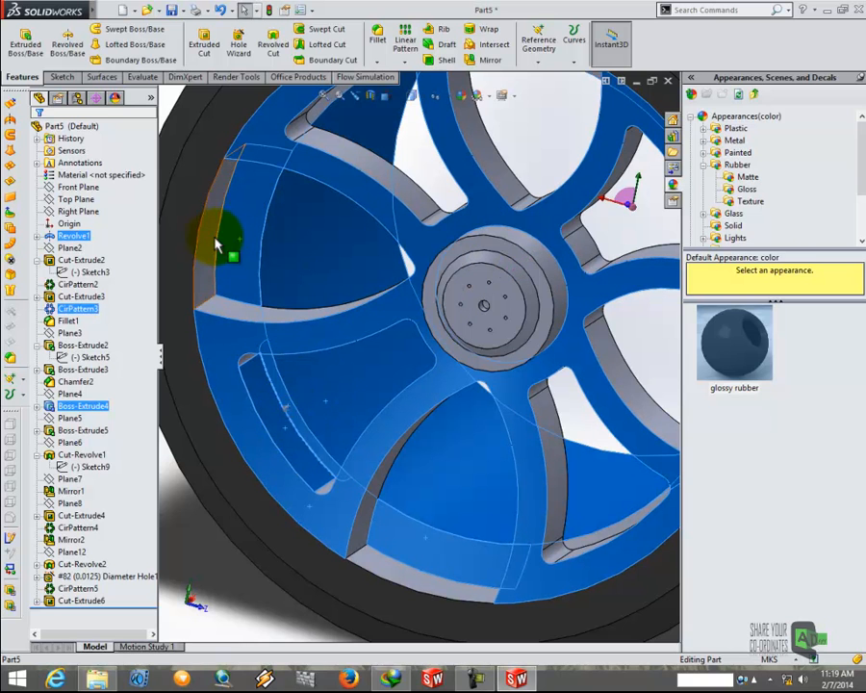
{"action": "left_click", "coordinate": [214, 238], "text": "ctrl"}
{"action": "left_click", "coordinate": [325, 256], "text": "ctrl"}
Add Cut-Extrude3, Cut-Extrude2, Fillet1, Boss-Extrude2, Boss-Extrude3 and Chamfer2 to the selected rim features.
{"action": "middle_click_drag", "start_coordinate": [326, 256], "coordinate": [361, 252]}
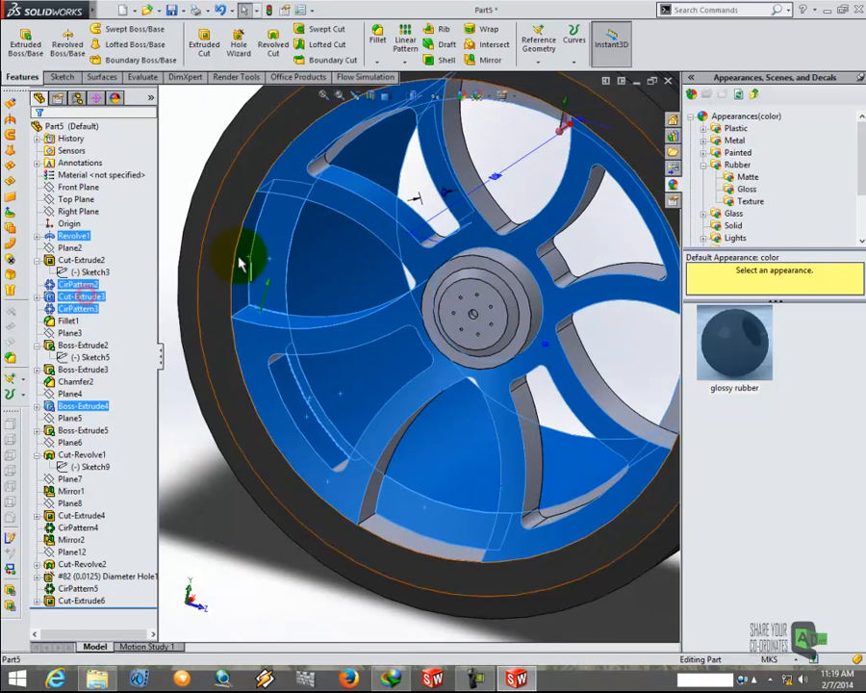
{"action": "left_click", "coordinate": [83, 261], "text": "ctrl"}
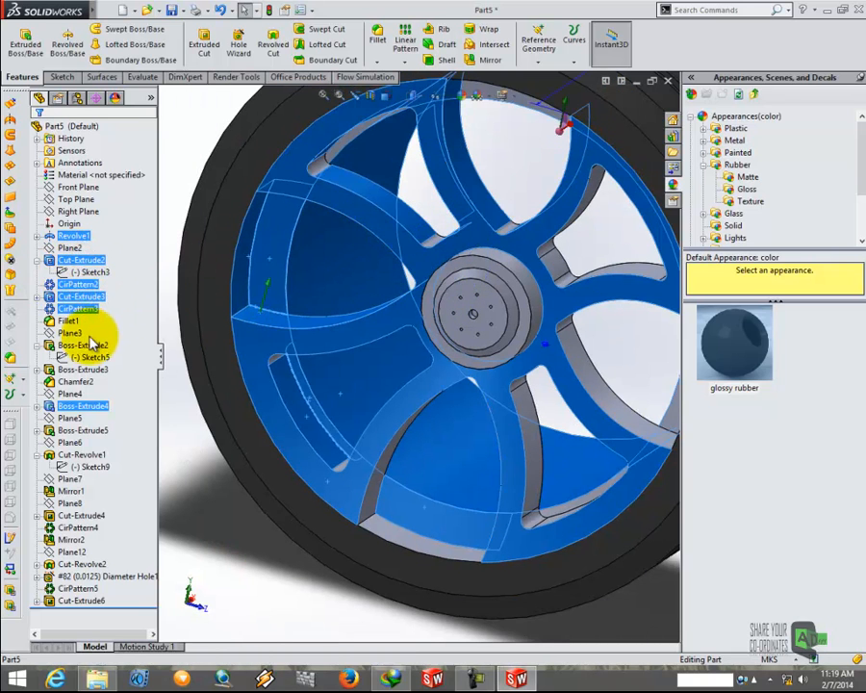
{"action": "left_click", "coordinate": [101, 347], "text": "ctrl"}
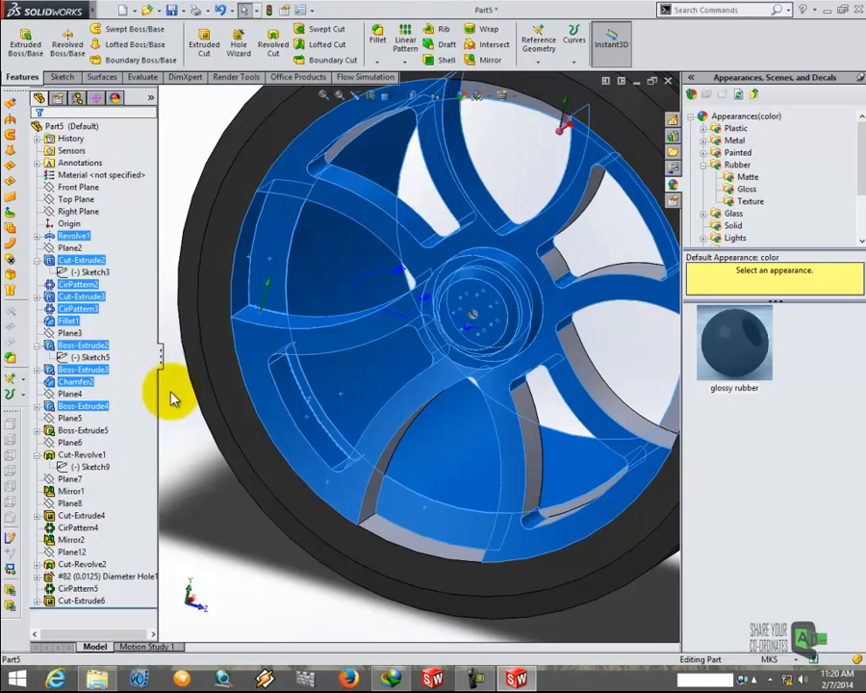
Add the unselected side walls of the spokes around the lower rim openings to the selection.
{"action": "middle_click_drag", "start_coordinate": [381, 523], "coordinate": [456, 447]}
{"action": "scroll", "coordinate": [501, 447], "scroll_direction": "down", "scroll_amount": 5}
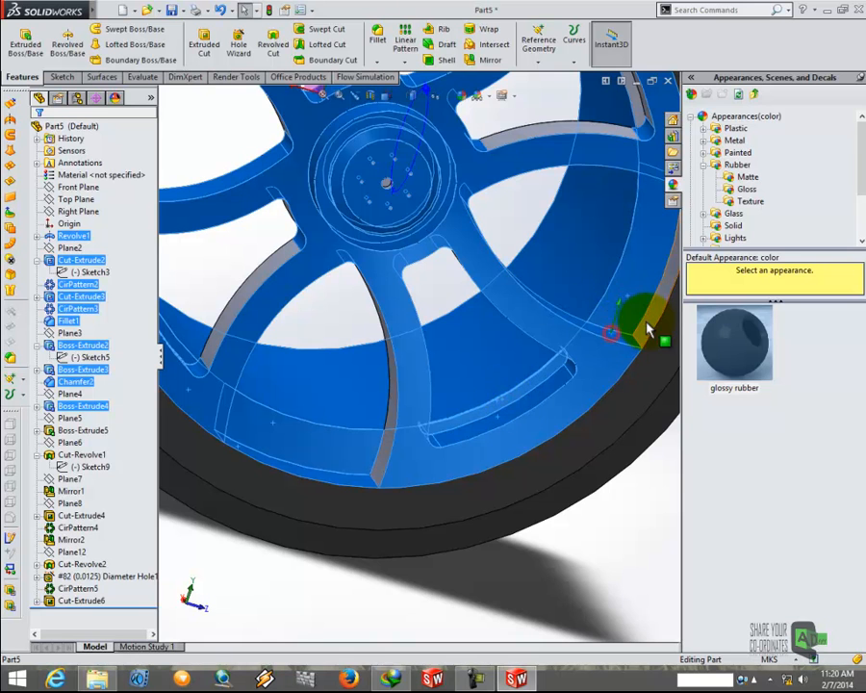
{"action": "scroll", "coordinate": [528, 332], "scroll_direction": "up", "scroll_amount": 2}
{"action": "scroll", "coordinate": [515, 227], "scroll_direction": "down", "scroll_amount": 3}
{"action": "middle_click_drag", "start_coordinate": [471, 252], "coordinate": [544, 210]}
{"action": "scroll", "coordinate": [540, 207], "scroll_direction": "up", "scroll_amount": 2}
{"action": "scroll", "coordinate": [520, 234], "scroll_direction": "down", "scroll_amount": 3}
{"action": "scroll", "coordinate": [442, 243], "scroll_direction": "up", "scroll_amount": 3}
{"action": "scroll", "coordinate": [361, 176], "scroll_direction": "down", "scroll_amount": 4}
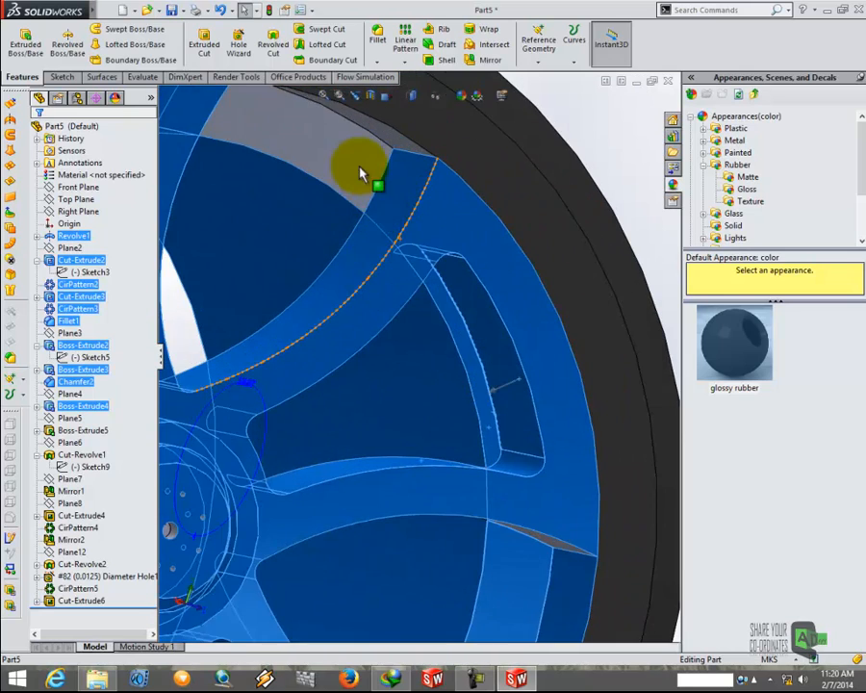
Add the unselected recessed rim faces and spoke walls around the rest of the wheel to the selection.
{"action": "scroll", "coordinate": [365, 163], "scroll_direction": "up", "scroll_amount": 3}
{"action": "scroll", "coordinate": [389, 193], "scroll_direction": "down", "scroll_amount": 2}
{"action": "scroll", "coordinate": [327, 235], "scroll_direction": "up", "scroll_amount": 2}
{"action": "scroll", "coordinate": [299, 337], "scroll_direction": "up", "scroll_amount": 3}
{"action": "middle_click_drag", "start_coordinate": [295, 346], "coordinate": [256, 373]}
{"action": "scroll", "coordinate": [283, 381], "scroll_direction": "down", "scroll_amount": 4}
{"action": "middle_click_drag", "start_coordinate": [312, 368], "coordinate": [325, 387]}
{"action": "scroll", "coordinate": [321, 429], "scroll_direction": "up", "scroll_amount": 4}
{"action": "middle_click_drag", "start_coordinate": [321, 433], "coordinate": [392, 423]}
{"action": "scroll", "coordinate": [413, 438], "scroll_direction": "down", "scroll_amount": 5}
{"action": "middle_click_drag", "start_coordinate": [461, 364], "coordinate": [621, 514]}
{"action": "scroll", "coordinate": [545, 441], "scroll_direction": "up", "scroll_amount": 3}
{"action": "scroll", "coordinate": [546, 440], "scroll_direction": "up", "scroll_amount": 4}
{"action": "scroll", "coordinate": [517, 420], "scroll_direction": "down", "scroll_amount": 5}
{"action": "middle_click_drag", "start_coordinate": [504, 383], "coordinate": [579, 287]}
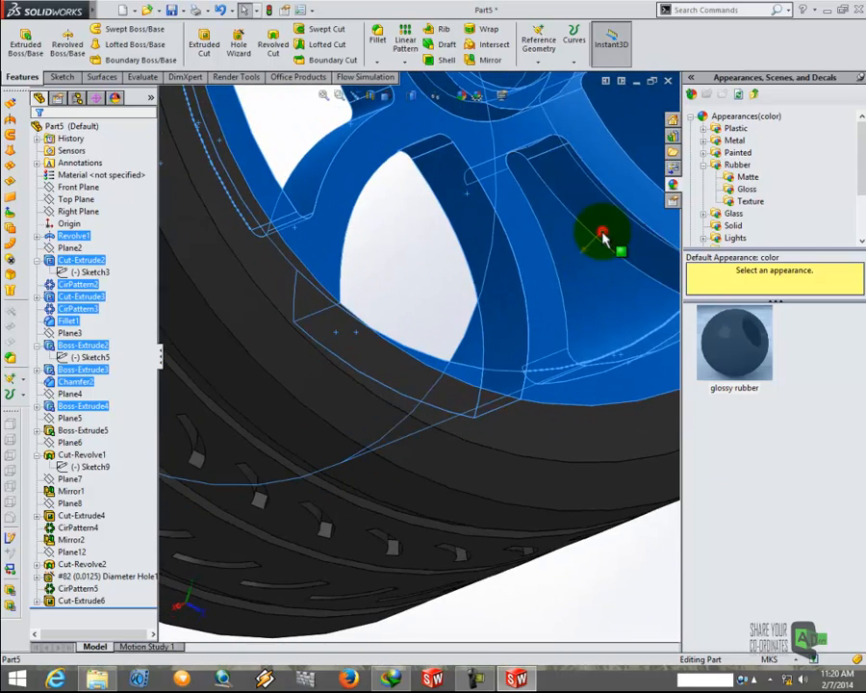
Add the hub's centre hole and small bolt holes, Cut-Extrude6, the #82 diameter hole and CirPattern5, to the selection.
{"action": "scroll", "coordinate": [560, 193], "scroll_direction": "up", "scroll_amount": 3}
{"action": "scroll", "coordinate": [410, 187], "scroll_direction": "down", "scroll_amount": 6}
{"action": "left_click_drag", "start_coordinate": [398, 164], "coordinate": [425, 269]}
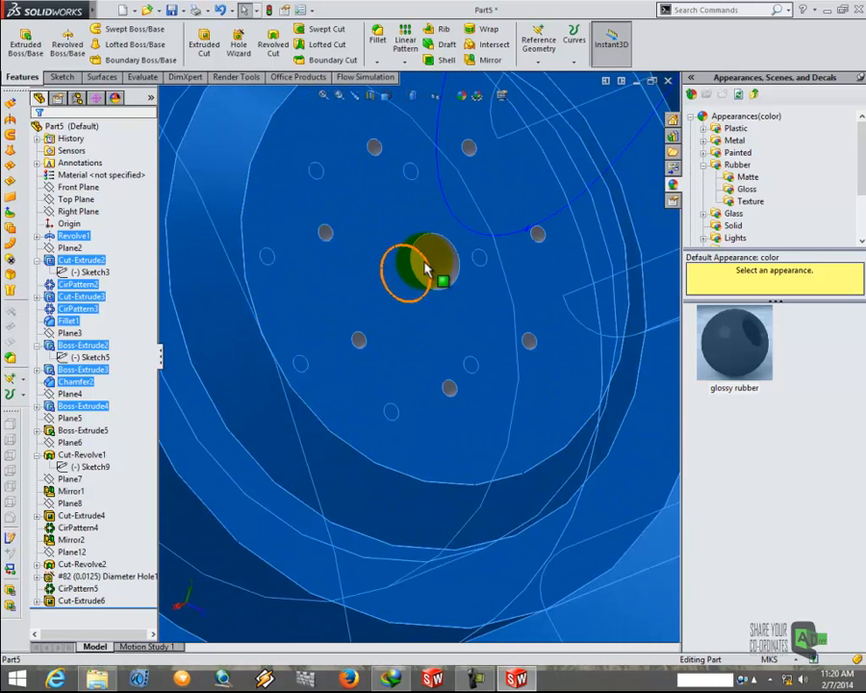
{"action": "left_click_drag", "start_coordinate": [468, 238], "coordinate": [438, 279]}
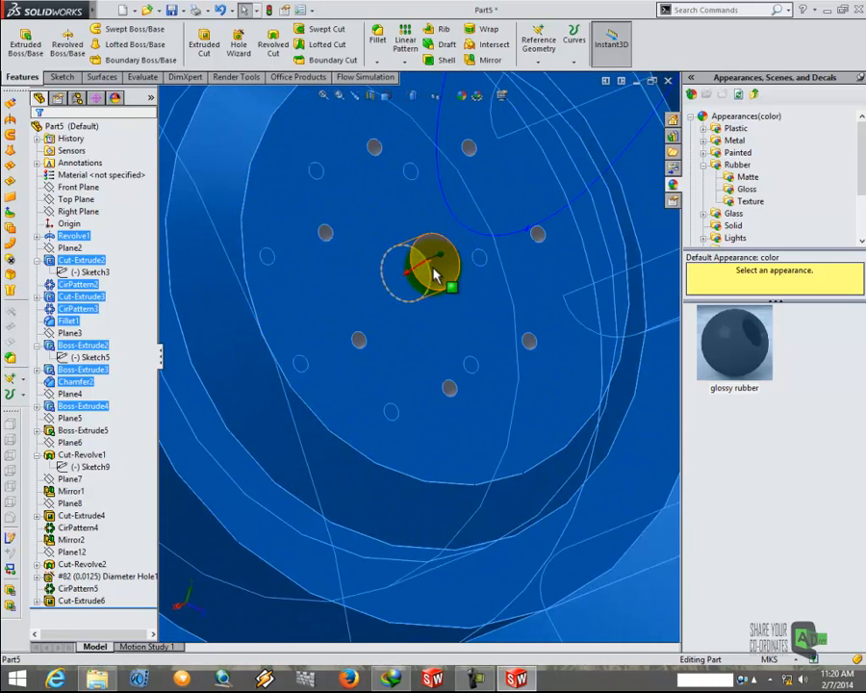
{"action": "mouse_move", "coordinate": [311, 290]}
{"action": "left_mouse_down"}
{"action": "mouse_move", "coordinate": [420, 219]}
{"action": "mouse_move", "coordinate": [439, 296]}
{"action": "mouse_move", "coordinate": [492, 281]}
{"action": "mouse_move", "coordinate": [454, 271]}
{"action": "mouse_move", "coordinate": [383, 311]}
{"action": "mouse_move", "coordinate": [589, 468]}
{"action": "mouse_move", "coordinate": [431, 564]}
{"action": "mouse_move", "coordinate": [477, 542]}
{"action": "mouse_move", "coordinate": [635, 235]}
{"action": "mouse_move", "coordinate": [489, 361]}
{"action": "mouse_move", "coordinate": [241, 472]}
{"action": "mouse_move", "coordinate": [178, 232]}
{"action": "mouse_move", "coordinate": [405, 206]}
{"action": "mouse_move", "coordinate": [373, 433]}
{"action": "left_mouse_up"}
{"action": "scroll", "coordinate": [492, 279], "scroll_direction": "down", "scroll_amount": 5}
Add the curved inner side faces of the spokes beside and below the hub to the selection.
{"action": "mouse_move", "coordinate": [596, 398]}
{"action": "left_mouse_down"}
{"action": "mouse_move", "coordinate": [499, 429]}
{"action": "mouse_move", "coordinate": [476, 413]}
{"action": "mouse_move", "coordinate": [423, 416]}
{"action": "mouse_move", "coordinate": [502, 405]}
{"action": "mouse_move", "coordinate": [514, 354]}
{"action": "left_mouse_up"}
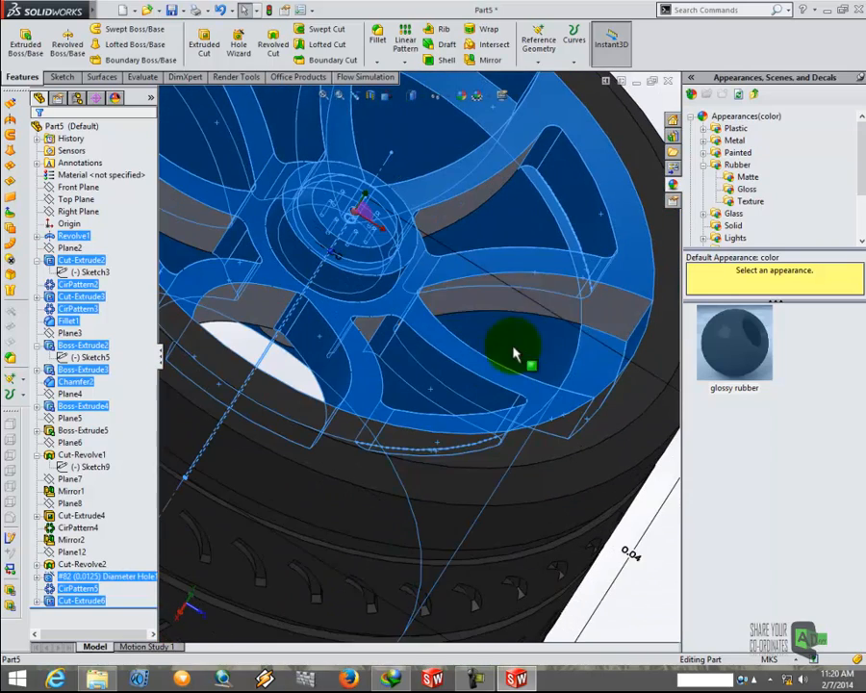
{"action": "mouse_move", "coordinate": [541, 313]}
{"action": "left_mouse_down"}
{"action": "mouse_move", "coordinate": [531, 308]}
{"action": "mouse_move", "coordinate": [580, 299]}
{"action": "mouse_move", "coordinate": [446, 221]}
{"action": "mouse_move", "coordinate": [276, 310]}
{"action": "left_mouse_up"}
{"action": "left_click", "coordinate": [525, 291], "text": "ctrl"}
{"action": "left_click_drag", "start_coordinate": [371, 331], "coordinate": [307, 346]}
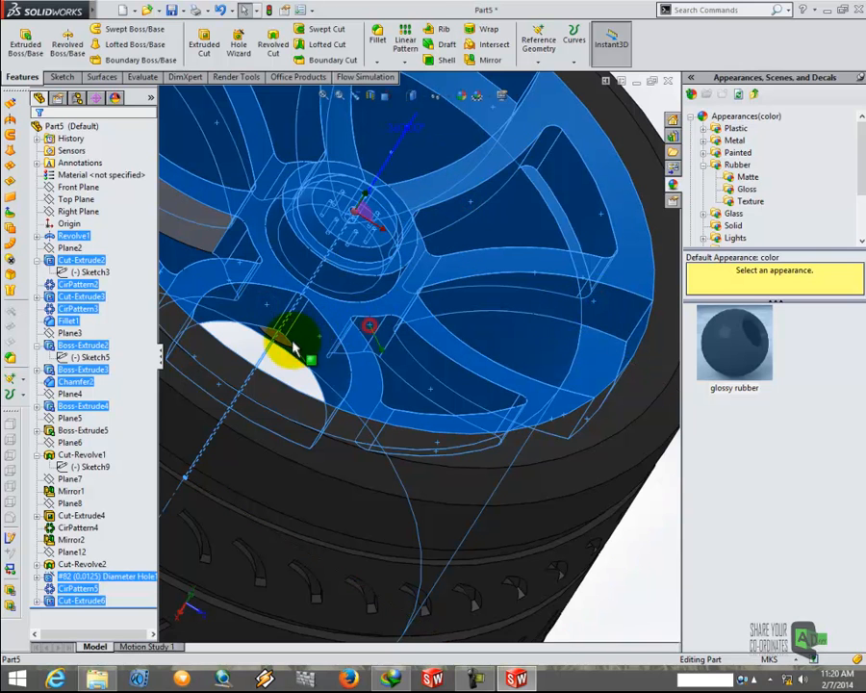
{"action": "left_click_drag", "start_coordinate": [197, 241], "coordinate": [263, 302]}
Add the leftover end and side faces of the spoke openings, seen from the front and rear, to the selection.
{"action": "middle_click_drag", "start_coordinate": [255, 327], "coordinate": [212, 427]}
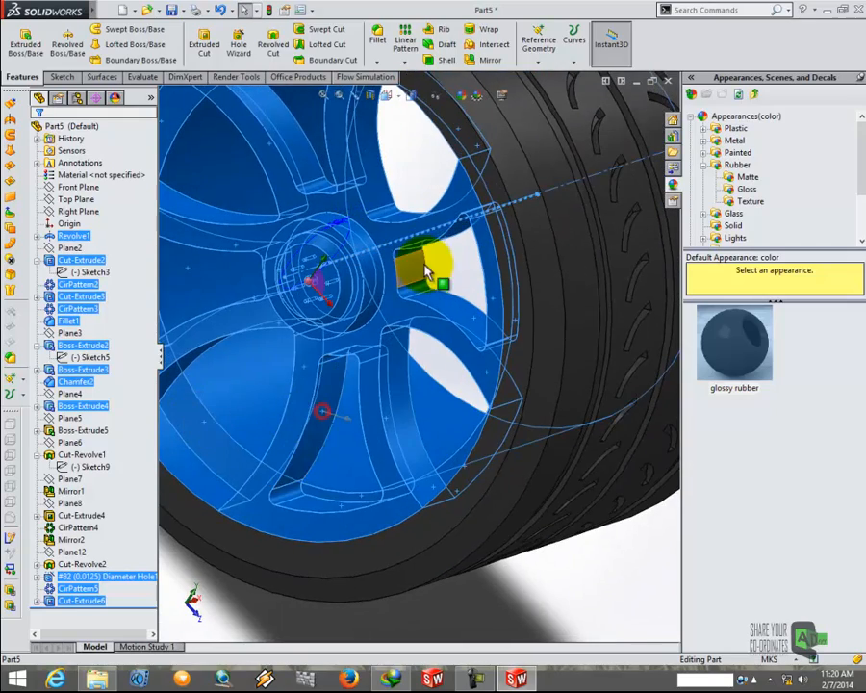
{"action": "middle_click_drag", "start_coordinate": [416, 274], "coordinate": [321, 180]}
{"action": "scroll", "coordinate": [320, 180], "scroll_direction": "down", "scroll_amount": 2}
{"action": "scroll", "coordinate": [396, 207], "scroll_direction": "up", "scroll_amount": 3}
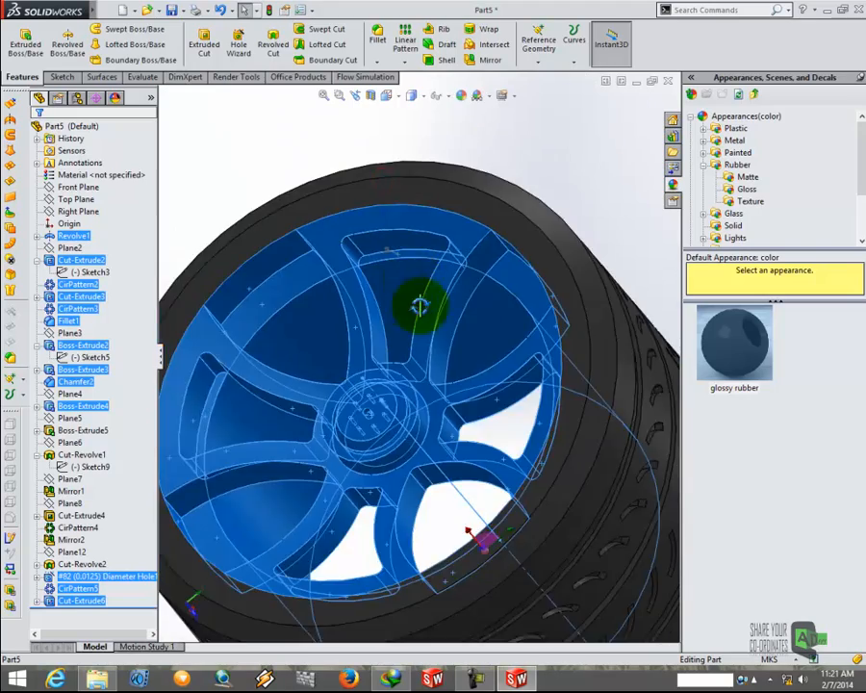
{"action": "middle_click_drag", "start_coordinate": [203, 355], "coordinate": [159, 373]}
{"action": "scroll", "coordinate": [318, 373], "scroll_direction": "down", "scroll_amount": 4}
{"action": "left_click", "coordinate": [540, 385]}
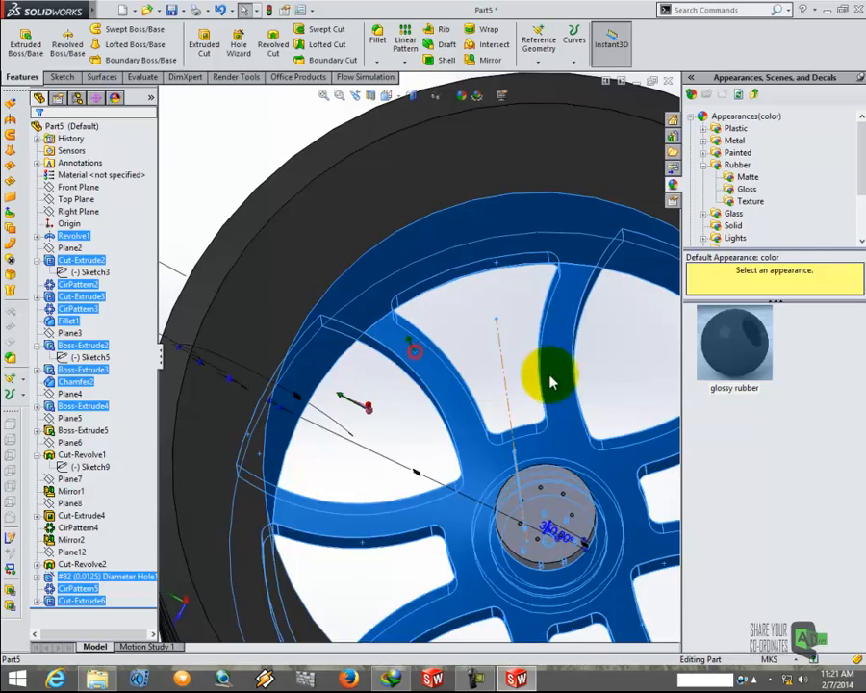
Add Boss-Extrude5 and its side wall at the rear of the hub to the selection.
{"action": "scroll", "coordinate": [543, 460], "scroll_direction": "up", "scroll_amount": 4}
{"action": "scroll", "coordinate": [424, 392], "scroll_direction": "down", "scroll_amount": 8}
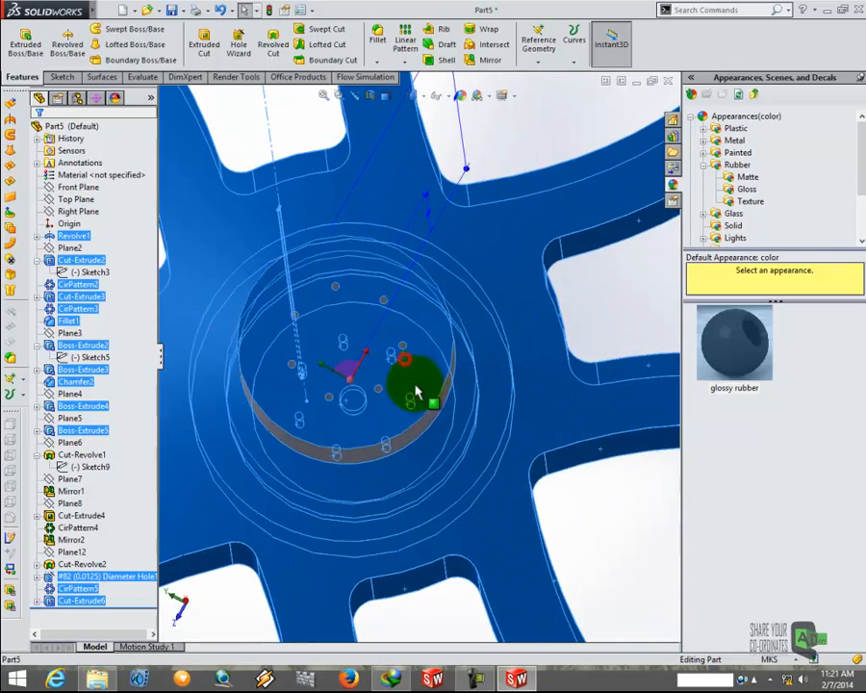
{"action": "middle_click_drag", "start_coordinate": [440, 430], "coordinate": [418, 282]}
{"action": "scroll", "coordinate": [402, 237], "scroll_direction": "up", "scroll_amount": 4}
{"action": "middle_click_drag", "start_coordinate": [402, 241], "coordinate": [445, 306]}
{"action": "scroll", "coordinate": [427, 297], "scroll_direction": "up", "scroll_amount": 4}
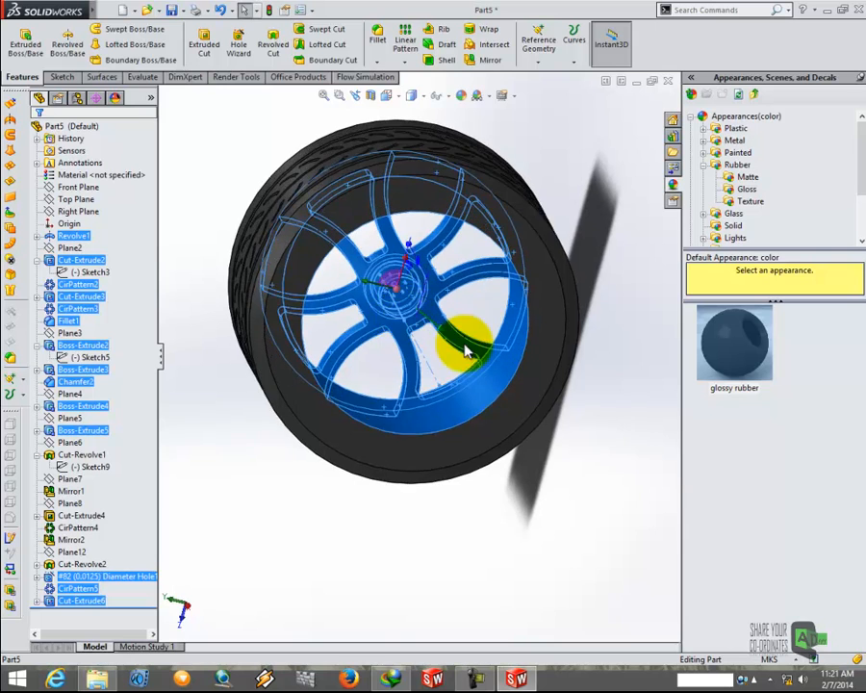
Apply the polished aluminum appearance to the selected rim, spoke and hub faces and features.
{"action": "scroll", "coordinate": [448, 304], "scroll_direction": "down", "scroll_amount": 4}
{"action": "right_click", "coordinate": [484, 493]}
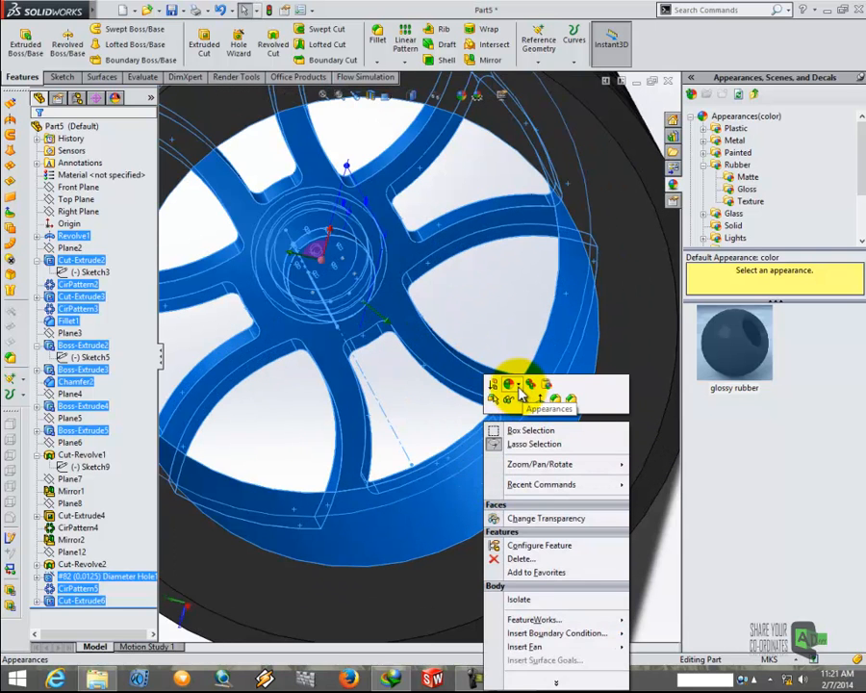
{"action": "left_click", "coordinate": [521, 388]}
{"action": "left_click", "coordinate": [532, 409]}
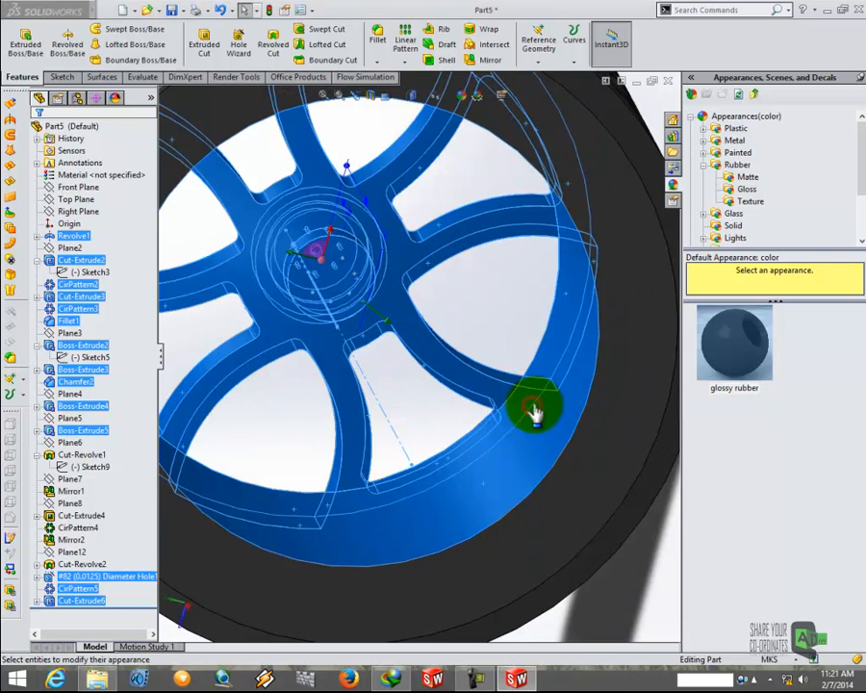
{"action": "left_click", "coordinate": [735, 141]}
{"action": "left_click", "coordinate": [743, 143]}
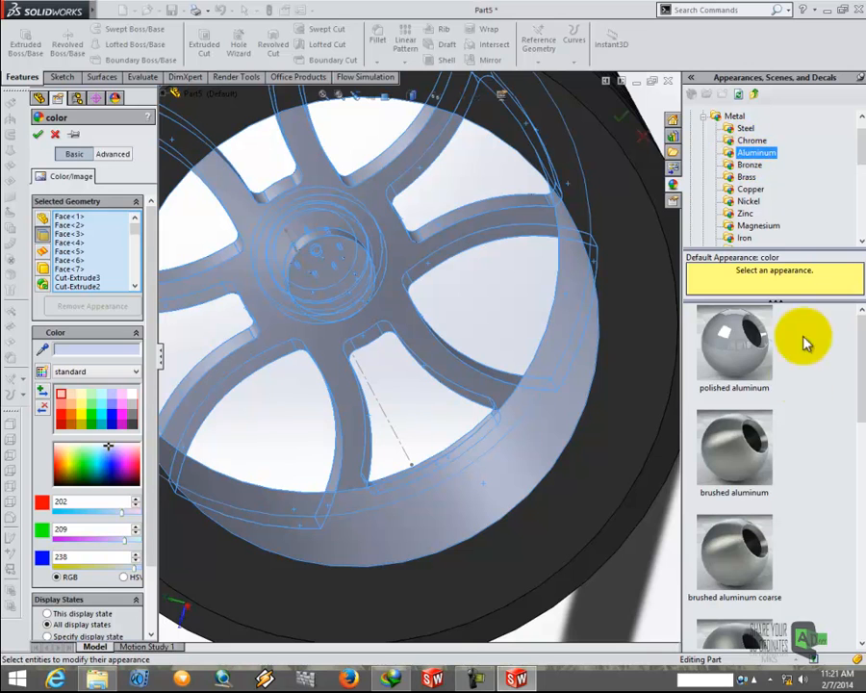
{"action": "left_click", "coordinate": [733, 347]}
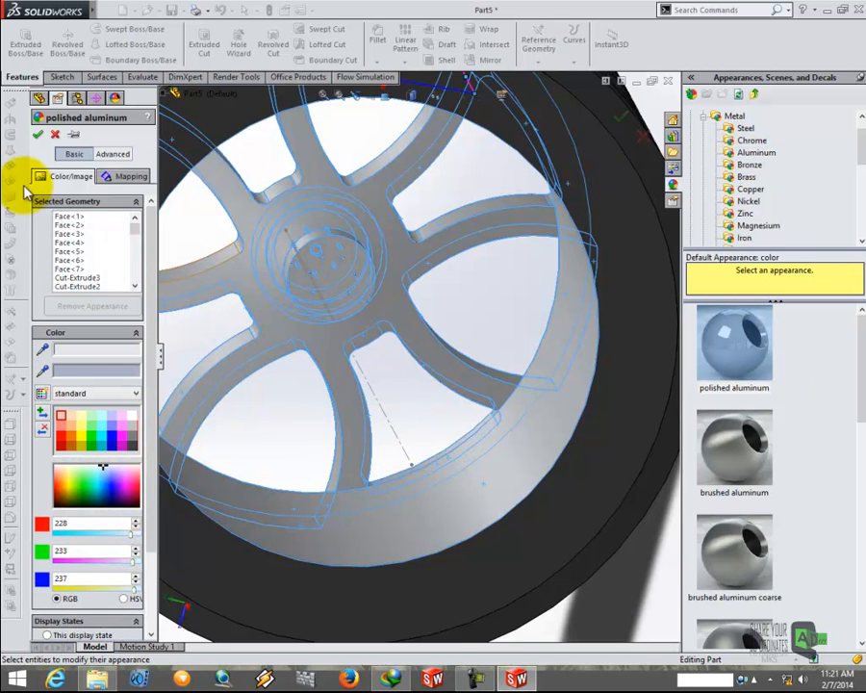
{"action": "left_click", "coordinate": [38, 135]}
Examine the wheel from several angles and distances to check the applied rim and tyre appearances.
{"action": "scroll", "coordinate": [433, 343], "scroll_direction": "up", "scroll_amount": 8}
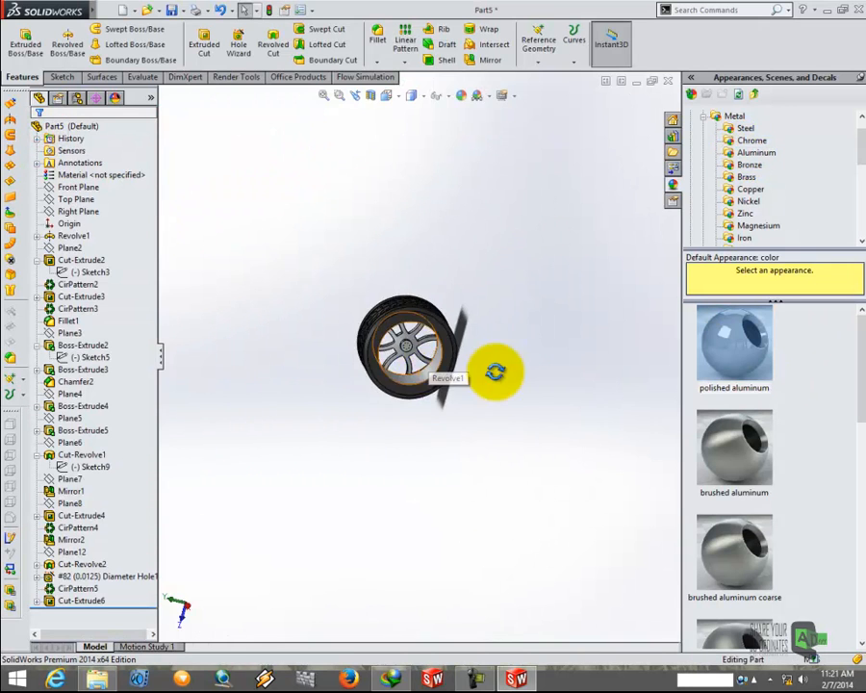
{"action": "middle_click_drag", "start_coordinate": [651, 364], "coordinate": [606, 349]}
{"action": "scroll", "coordinate": [392, 299], "scroll_direction": "down", "scroll_amount": 5}
{"action": "scroll", "coordinate": [562, 393], "scroll_direction": "up", "scroll_amount": 1}
{"action": "scroll", "coordinate": [370, 438], "scroll_direction": "down", "scroll_amount": 4}
{"action": "scroll", "coordinate": [414, 402], "scroll_direction": "down", "scroll_amount": 2}
{"action": "scroll", "coordinate": [420, 397], "scroll_direction": "up", "scroll_amount": 8}
{"action": "scroll", "coordinate": [440, 358], "scroll_direction": "down", "scroll_amount": 3}
{"action": "scroll", "coordinate": [437, 396], "scroll_direction": "down", "scroll_amount": 3}
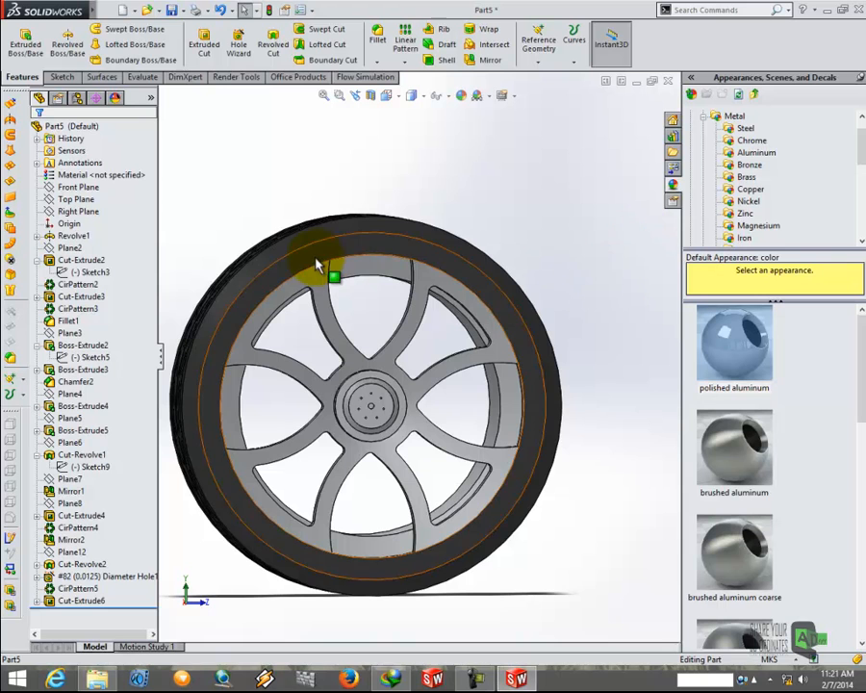